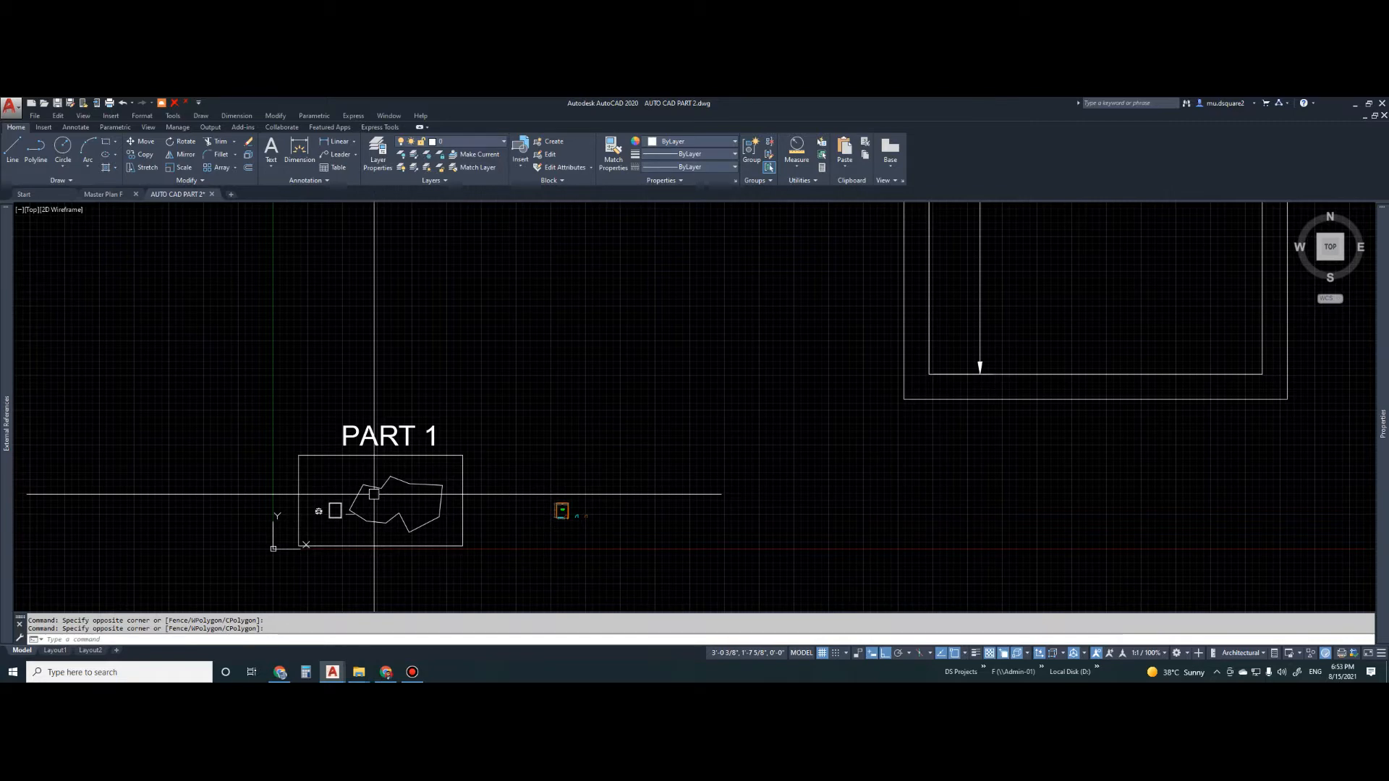
- Examine the Part 1 drawing and the small dimensioned bedroom plan with its separate door symbols
scroll(374, 493, up, 2)
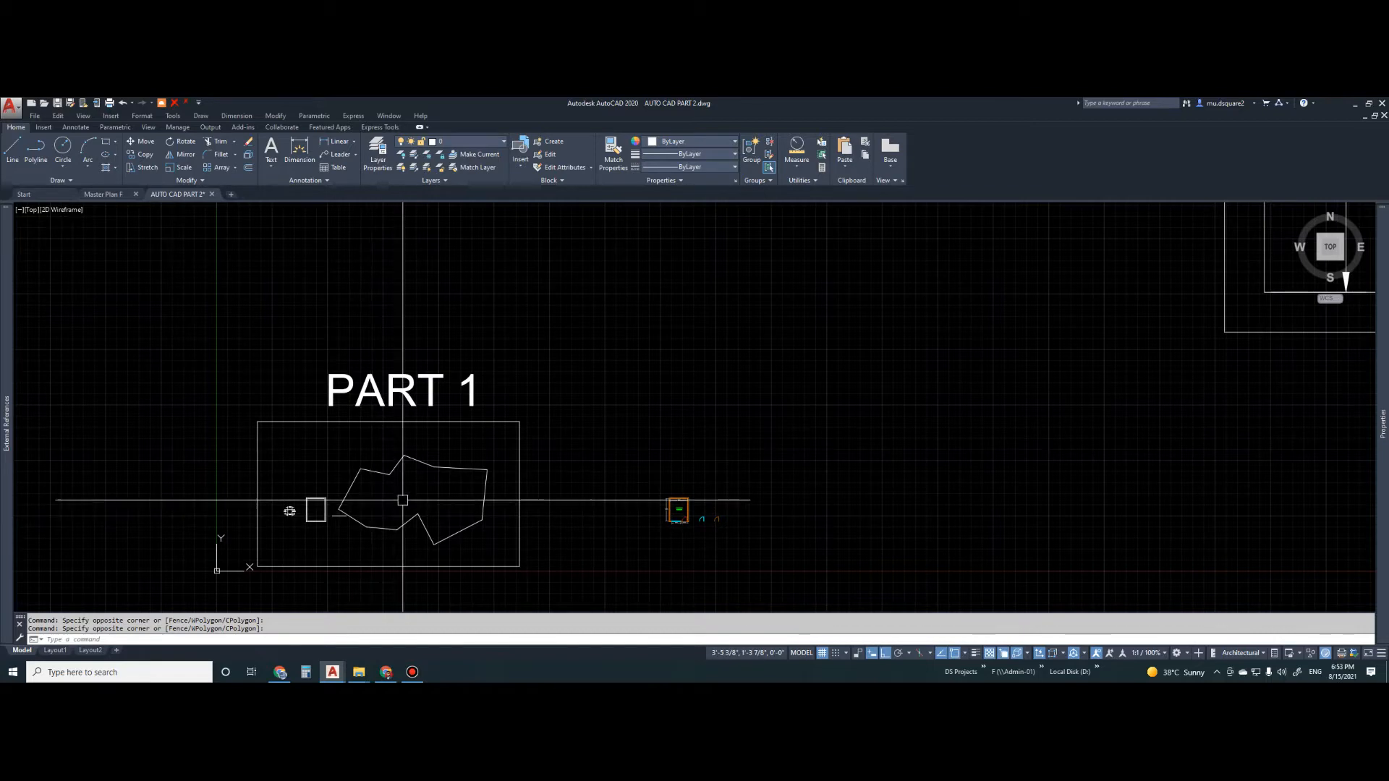
middle_drag(694, 477, 558, 465)
scroll(547, 493, up, 6)
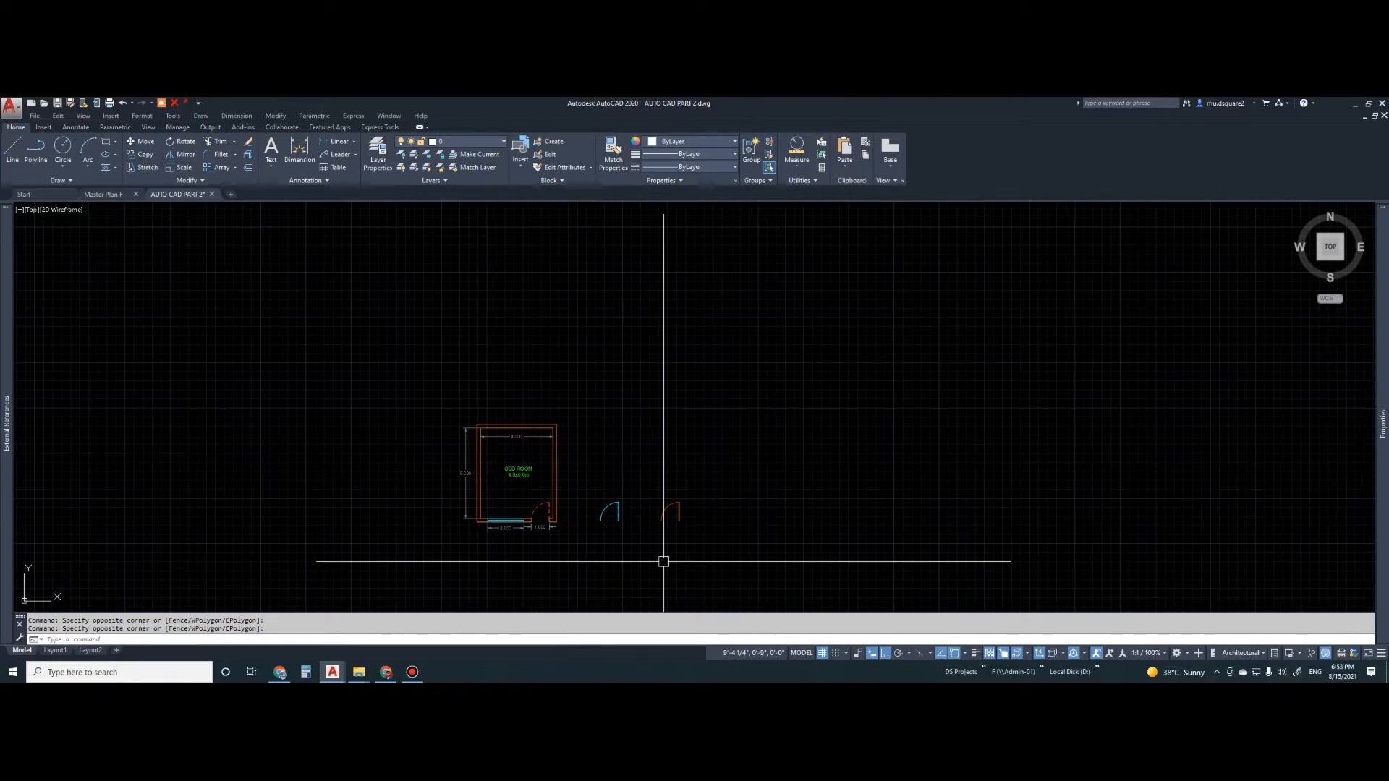
scroll(597, 508, down, 3)
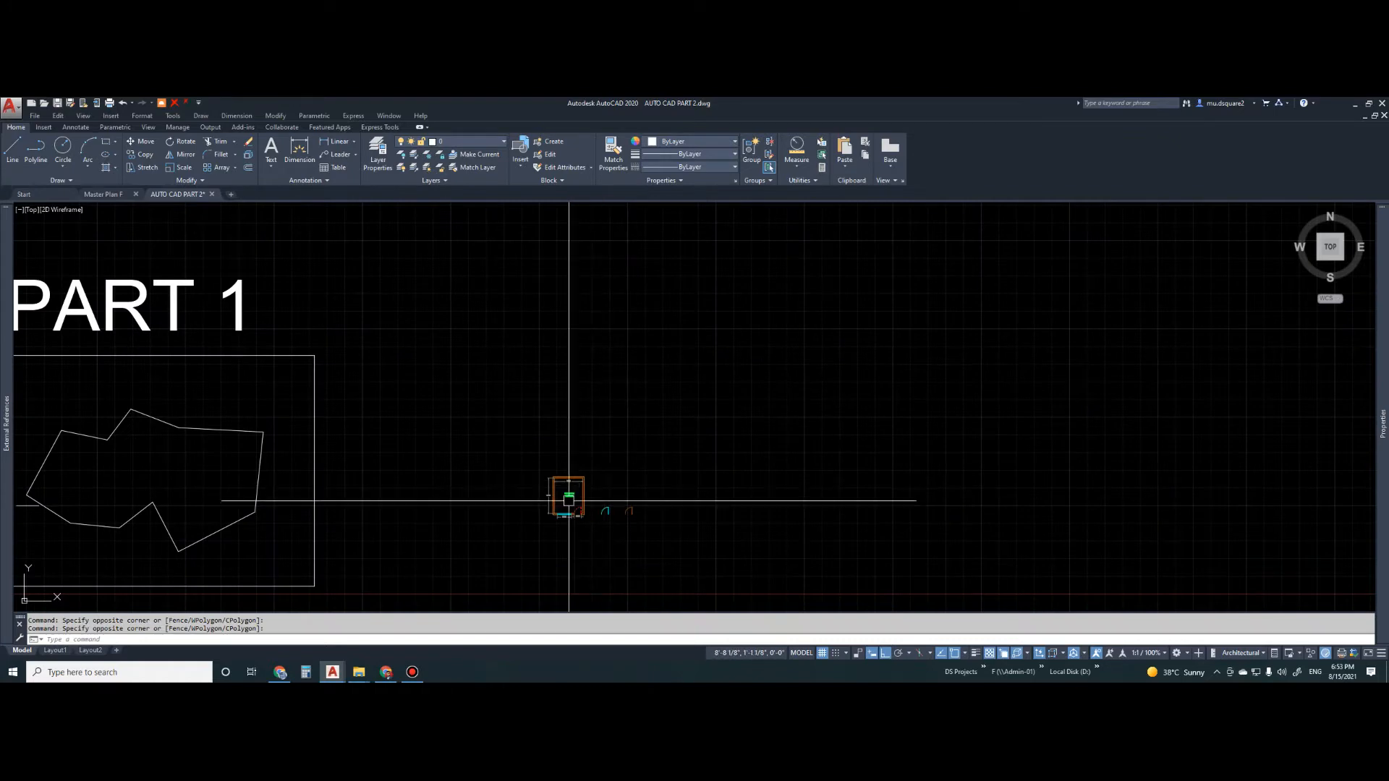
scroll(568, 499, up, 5)
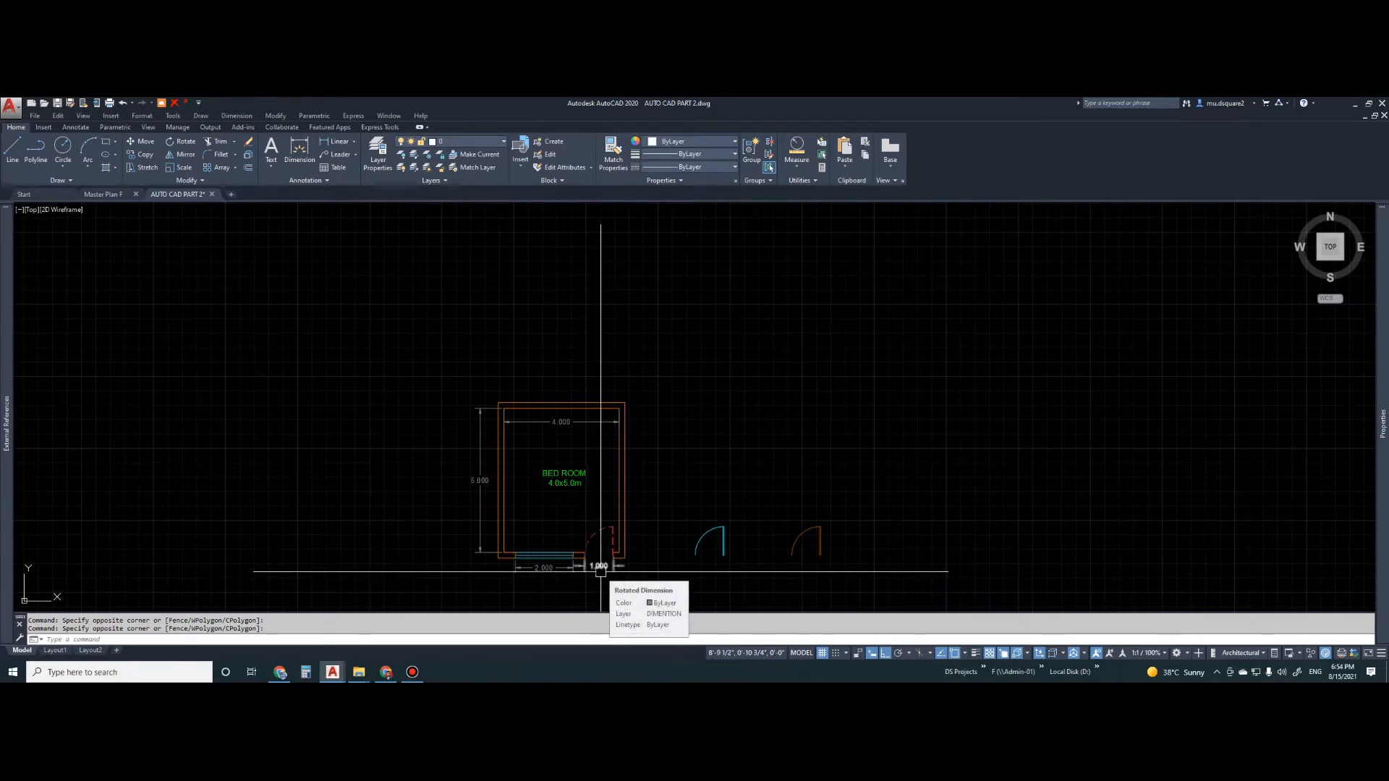
scroll(535, 465, down, 5)
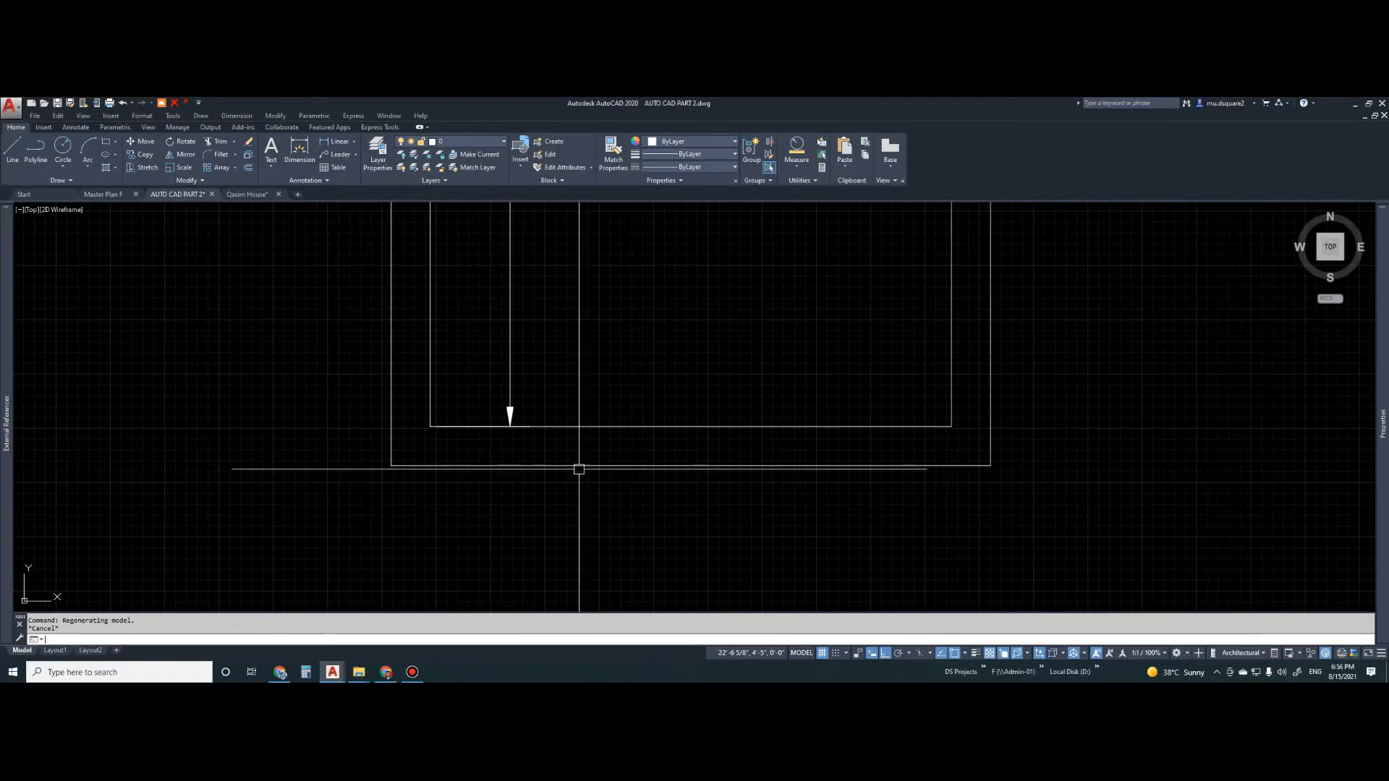
- Look over the front half of the ground floor plan and its placement beside the earlier practice drawings
scroll(578, 468, down, 5)
scroll(658, 466, up, 4)
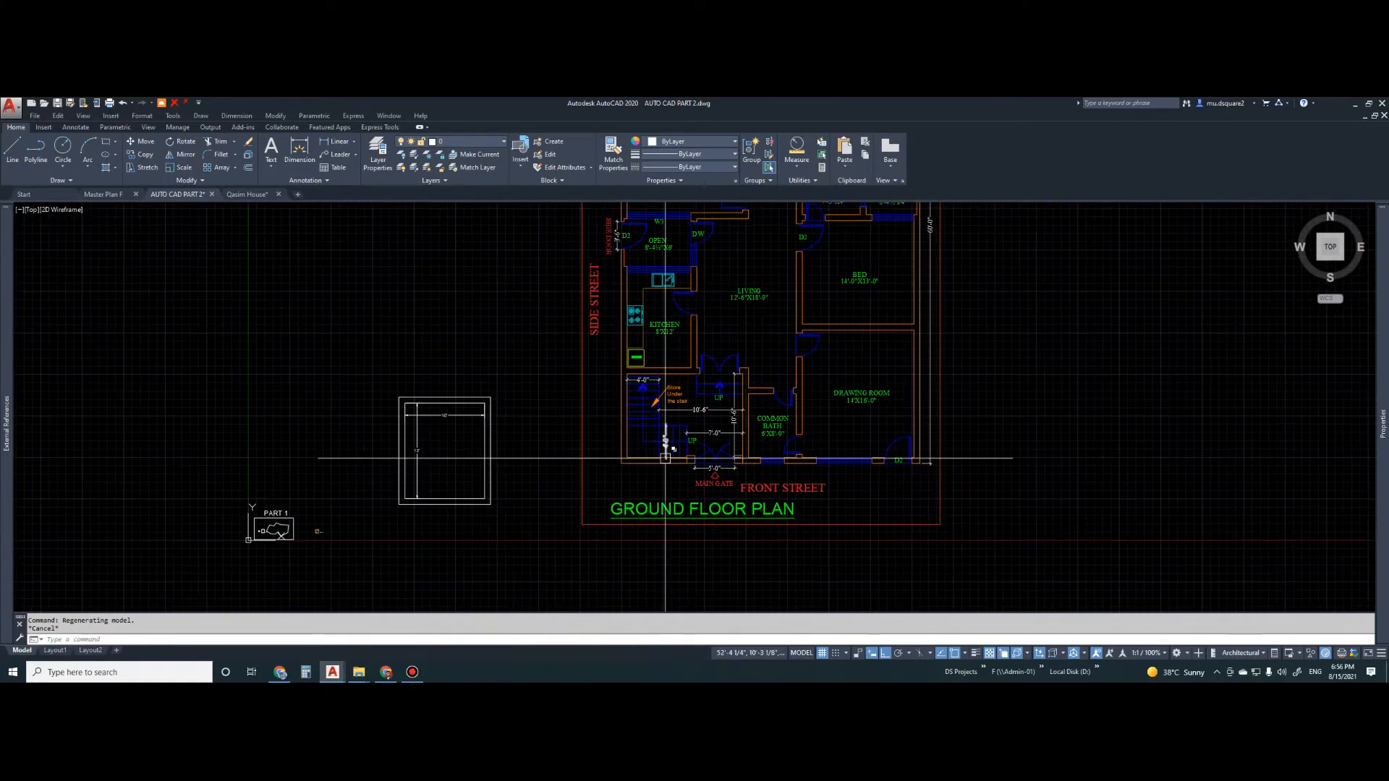
middle_drag(723, 479, 683, 512)
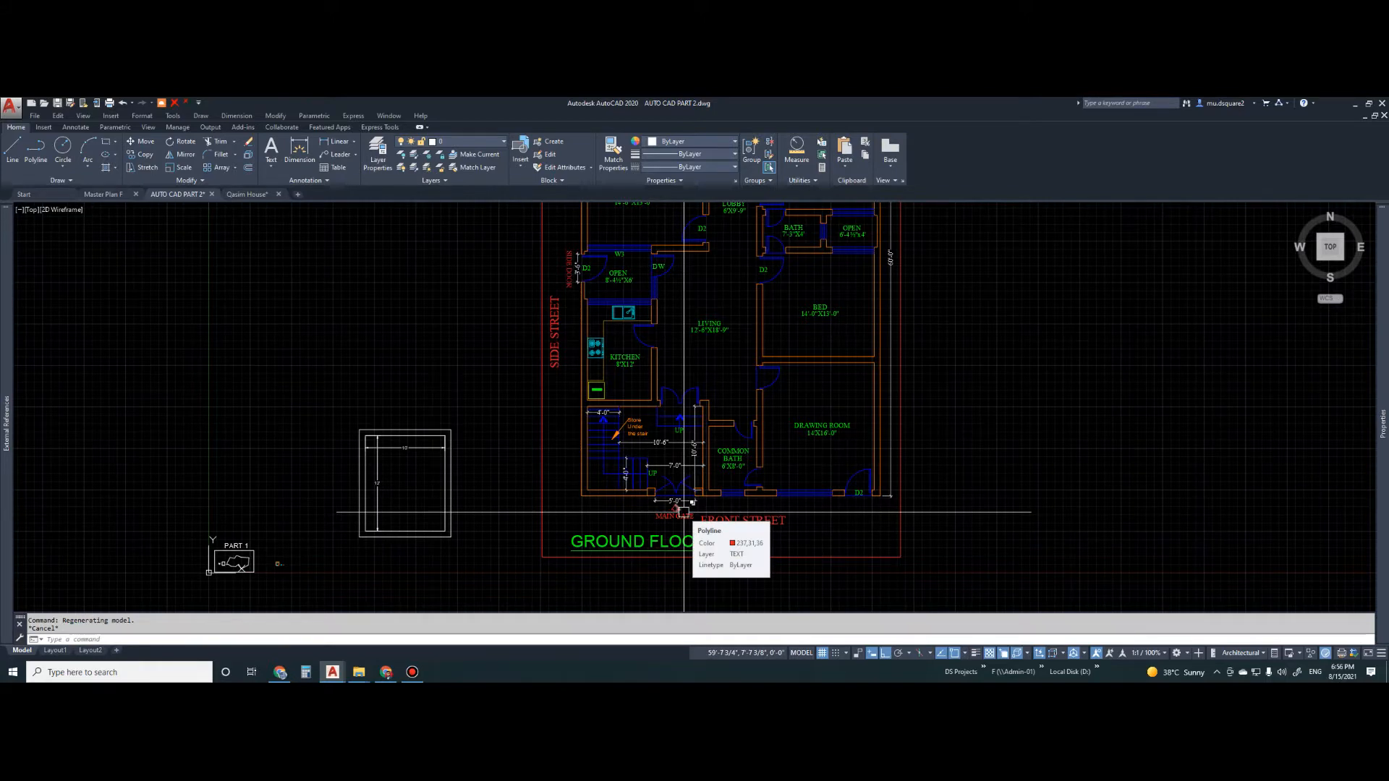
middle_drag(684, 510, 609, 545)
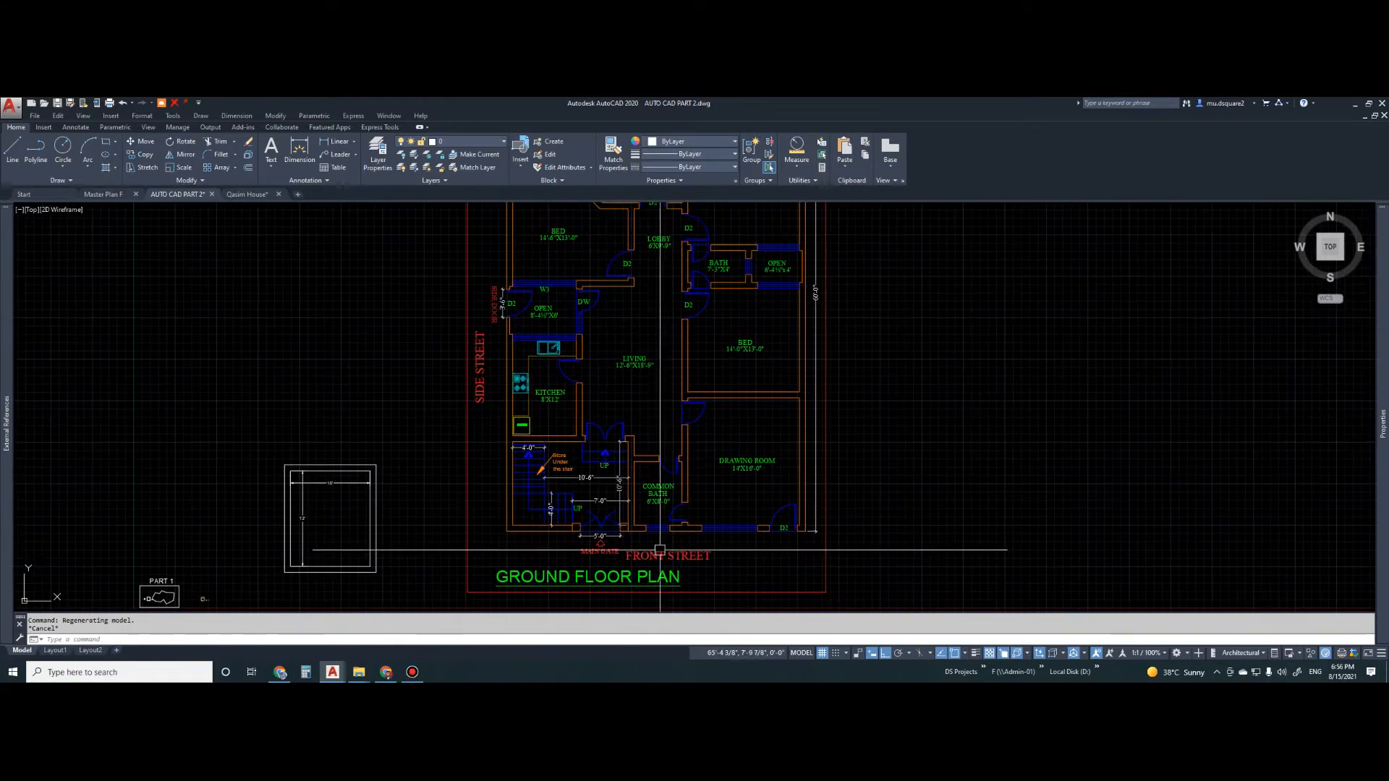
scroll(719, 471, up, 2)
scroll(753, 406, down, 4)
scroll(752, 405, up, 2)
scroll(539, 448, up, 2)
scroll(528, 378, down, 2)
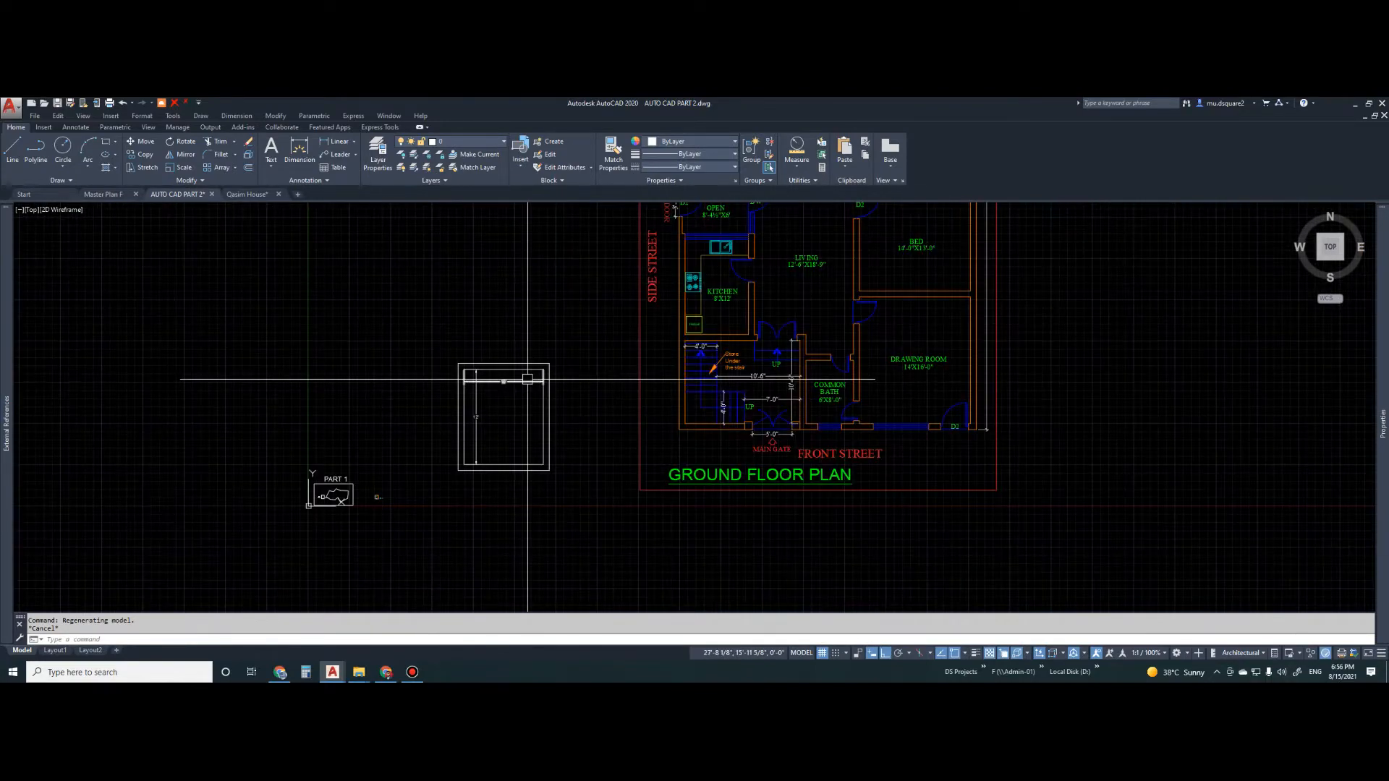
- Review the double-line rectangular room outline and the small bedroom plan in comparison with the ground floor plan
scroll(525, 390, up, 2)
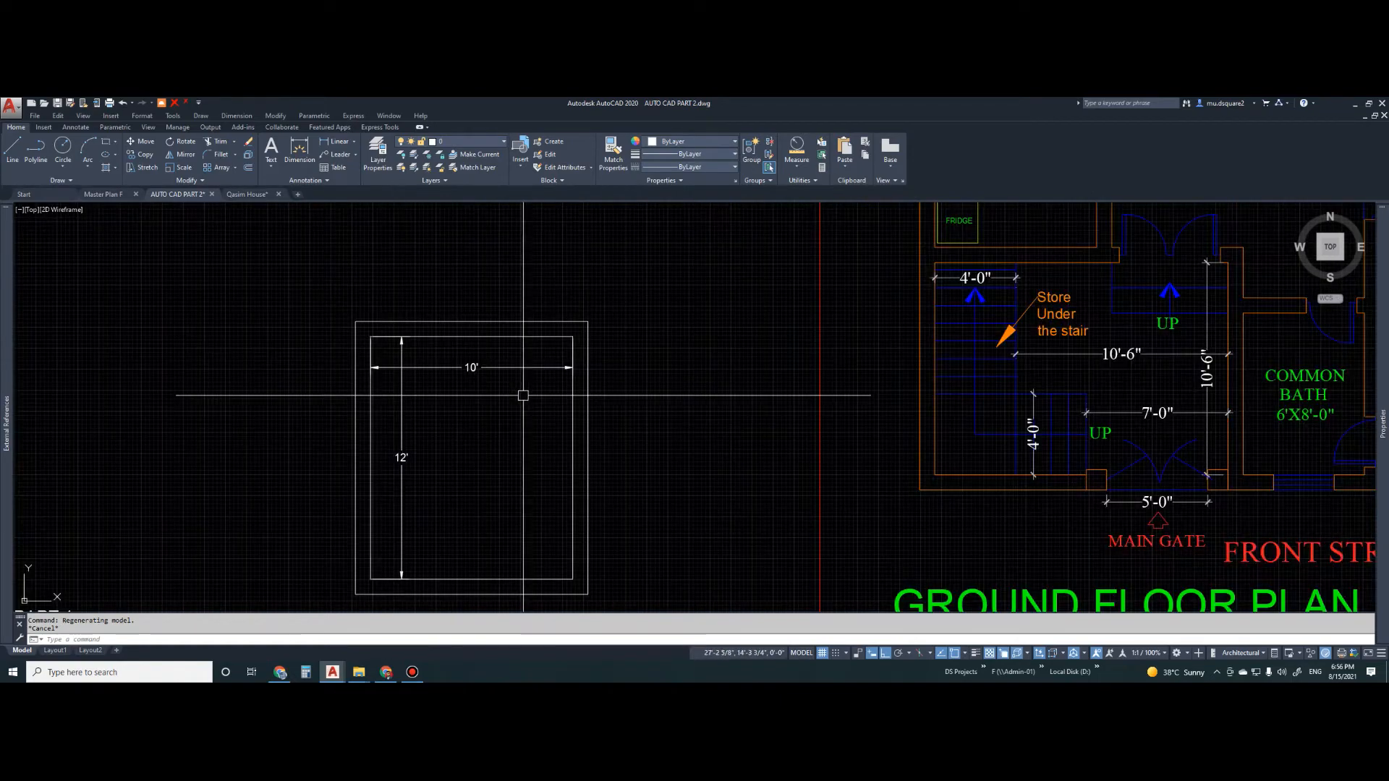
scroll(493, 409, down, 2)
scroll(456, 486, up, 4)
scroll(489, 452, up, 5)
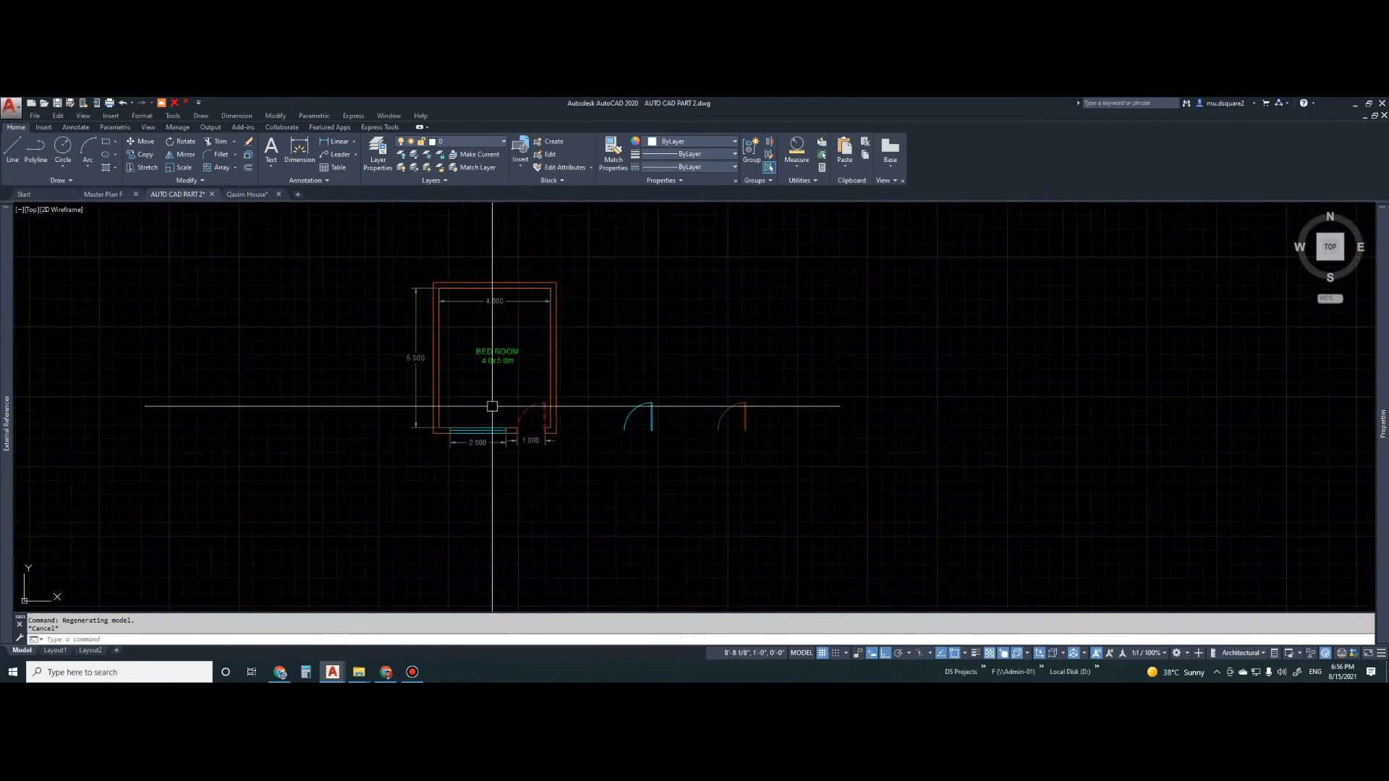
scroll(301, 478, down, 5)
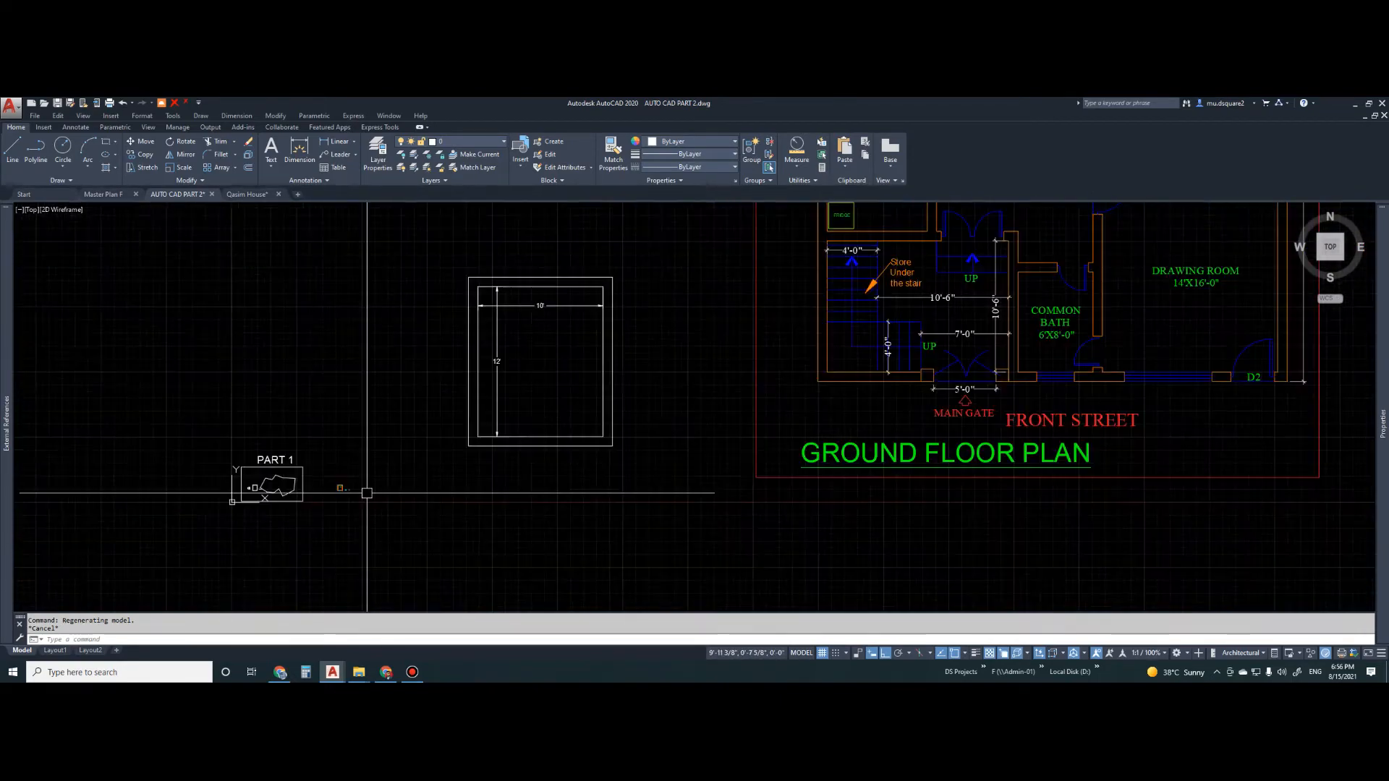
scroll(561, 319, up, 2)
scroll(563, 327, down, 3)
scroll(550, 329, up, 2)
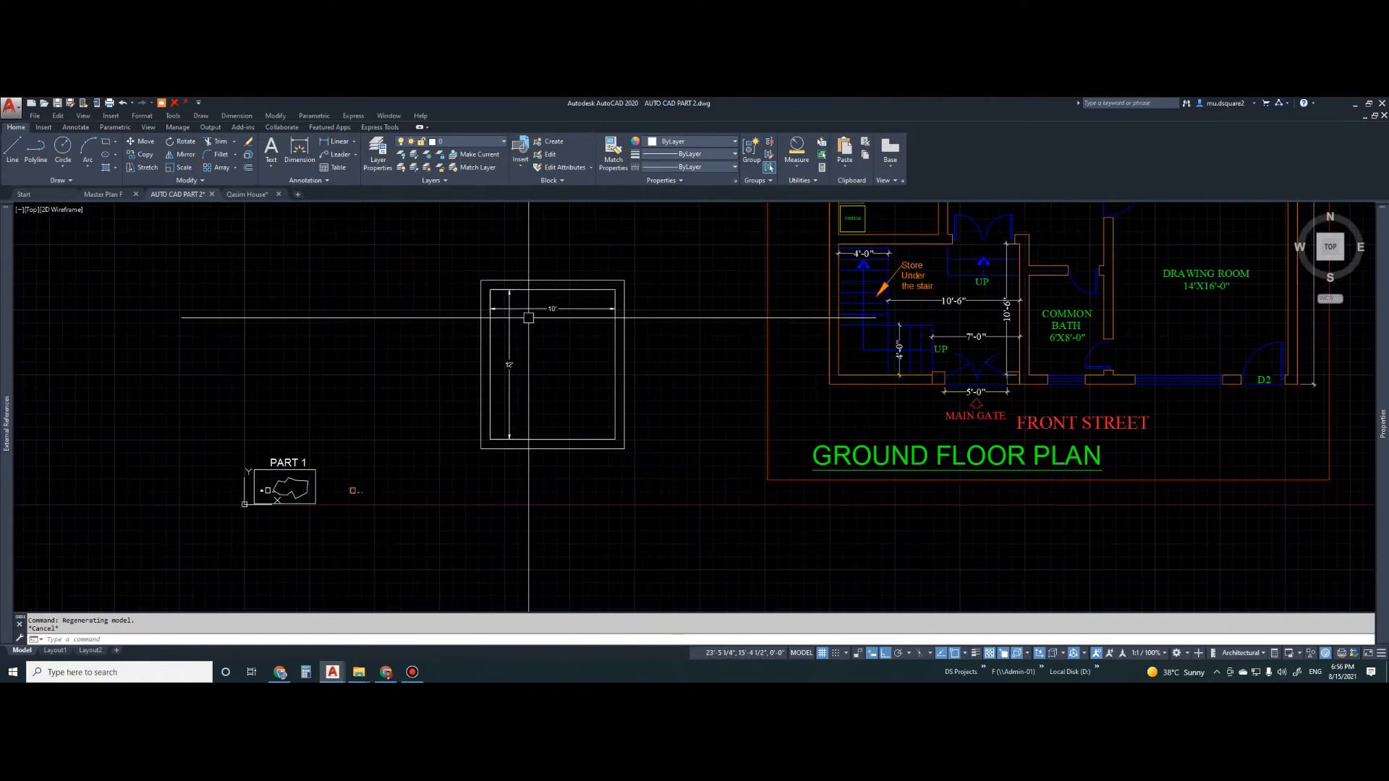
scroll(340, 463, up, 8)
middle_drag(325, 345, 376, 399)
scroll(311, 403, down, 8)
middle_drag(657, 395, 435, 522)
scroll(436, 557, down, 4)
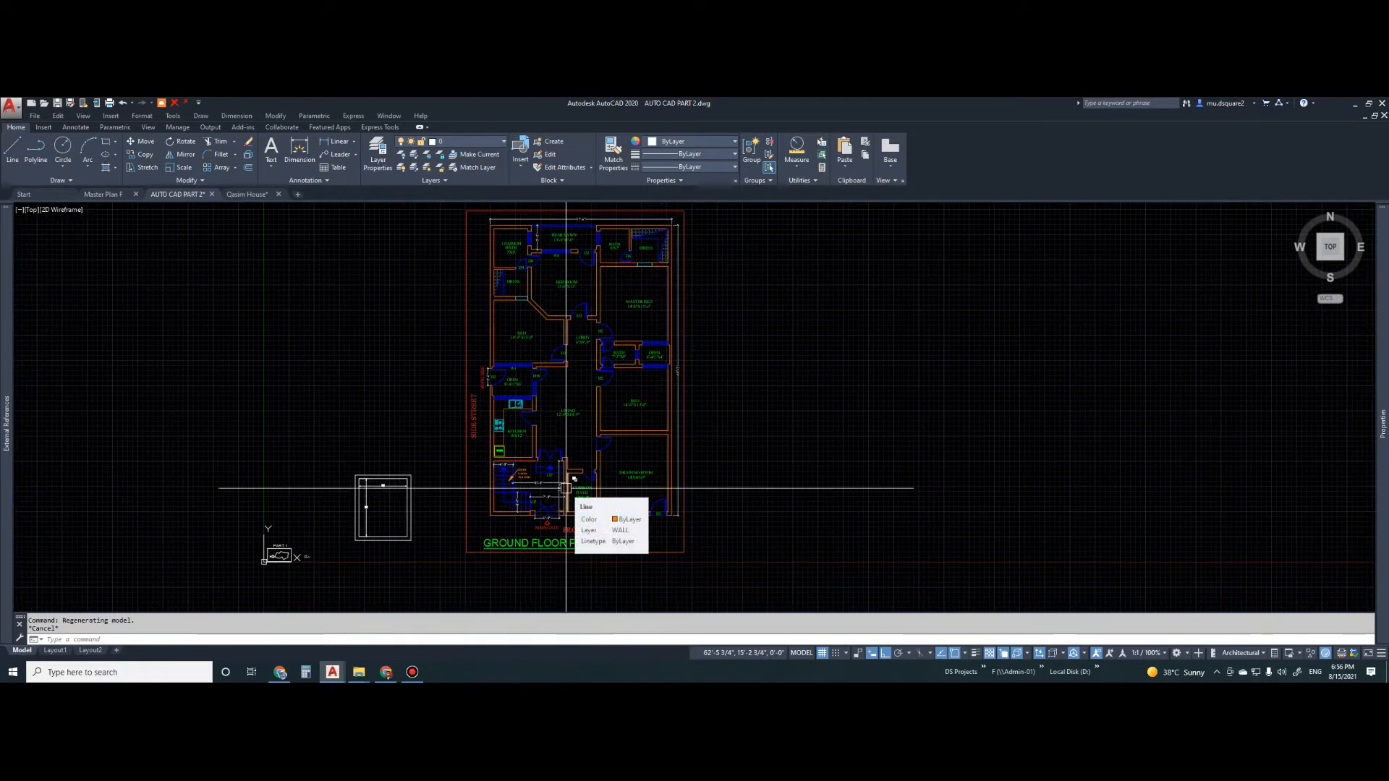
- Examine the ground floor plan's overall width and length dimensions and its front street side
scroll(562, 483, up, 2)
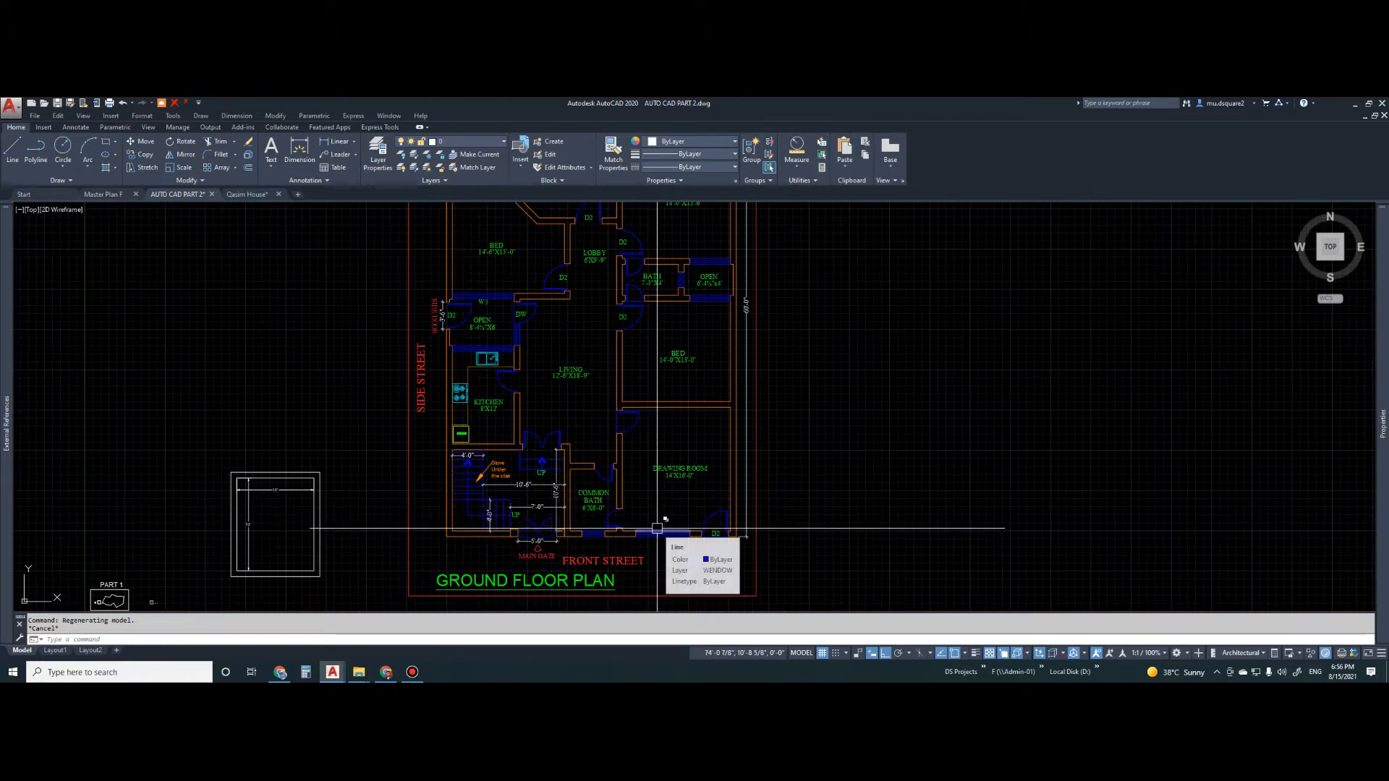
scroll(656, 528, down, 5)
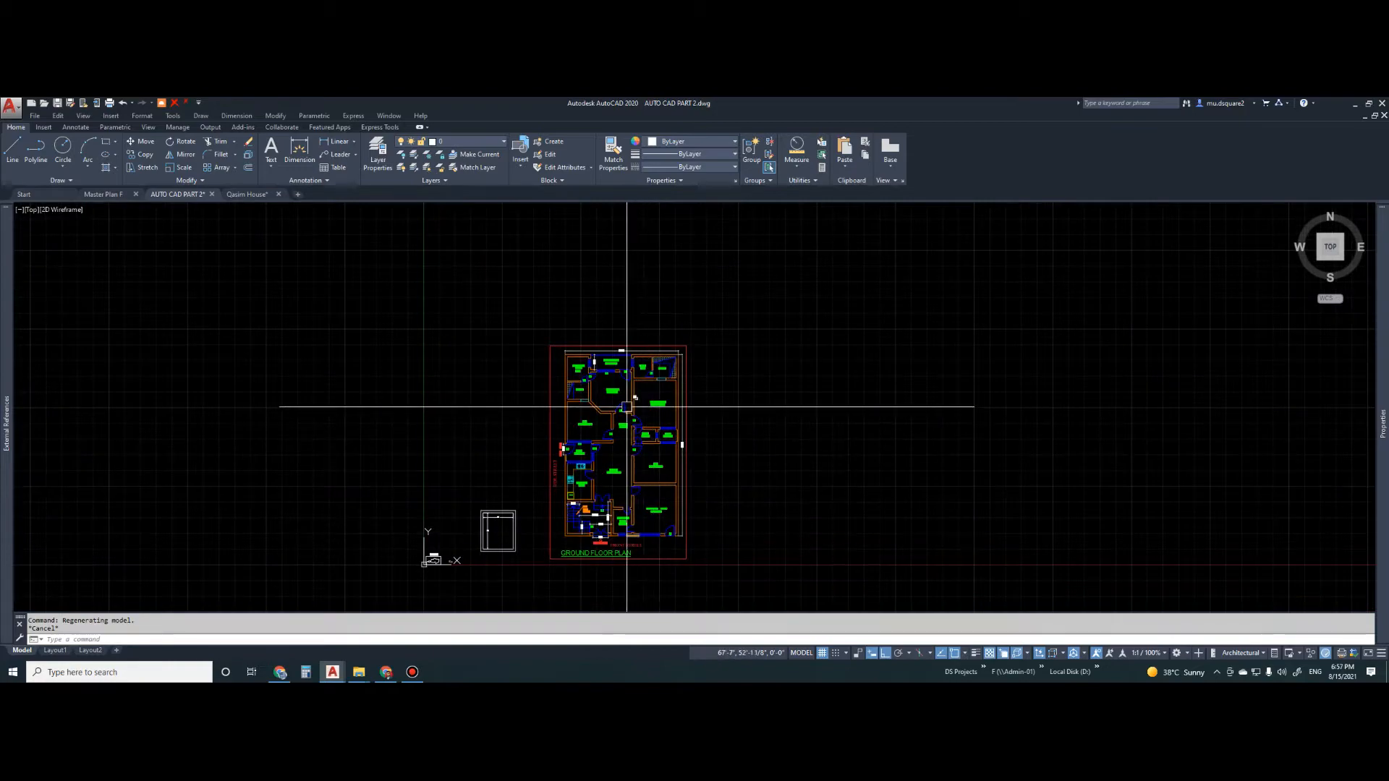
scroll(629, 424, up, 6)
scroll(600, 284, up, 4)
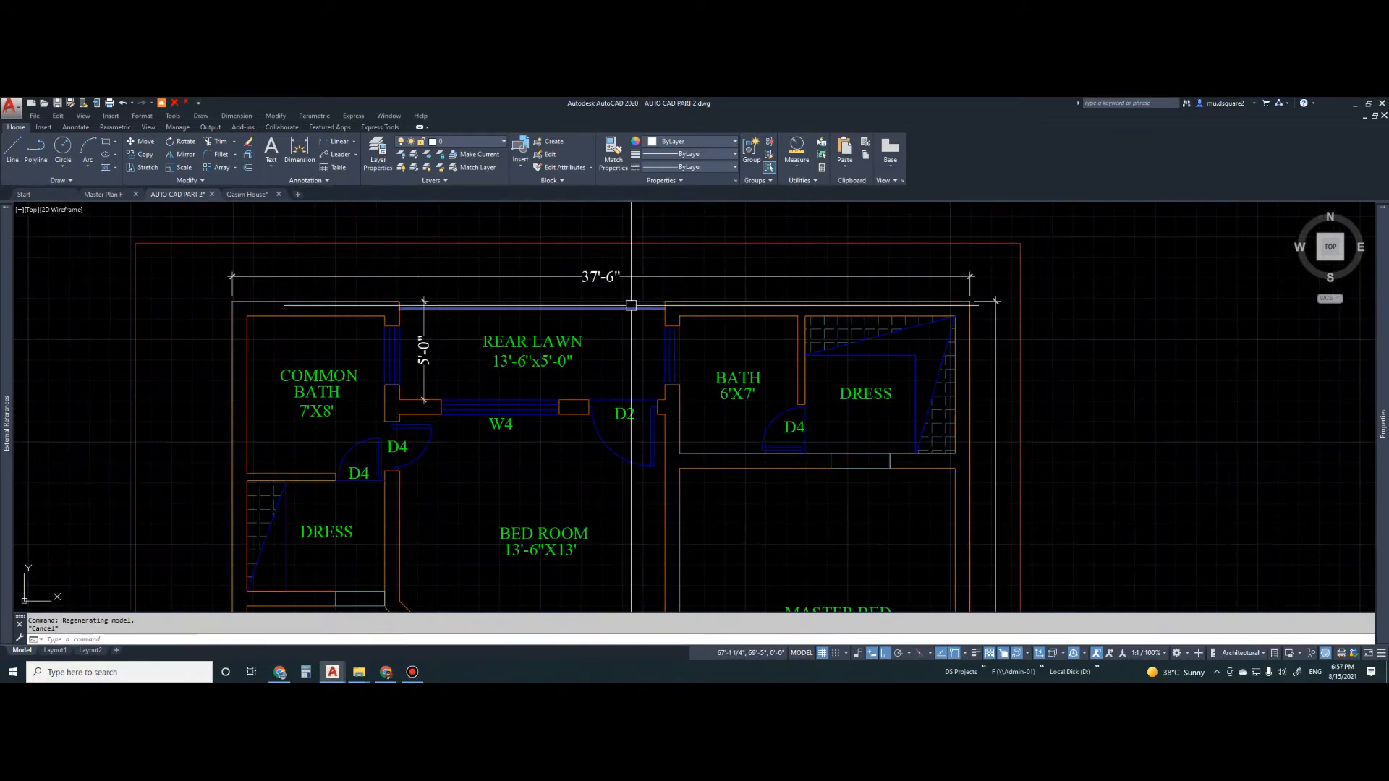
scroll(768, 474, down, 5)
scroll(784, 515, up, 5)
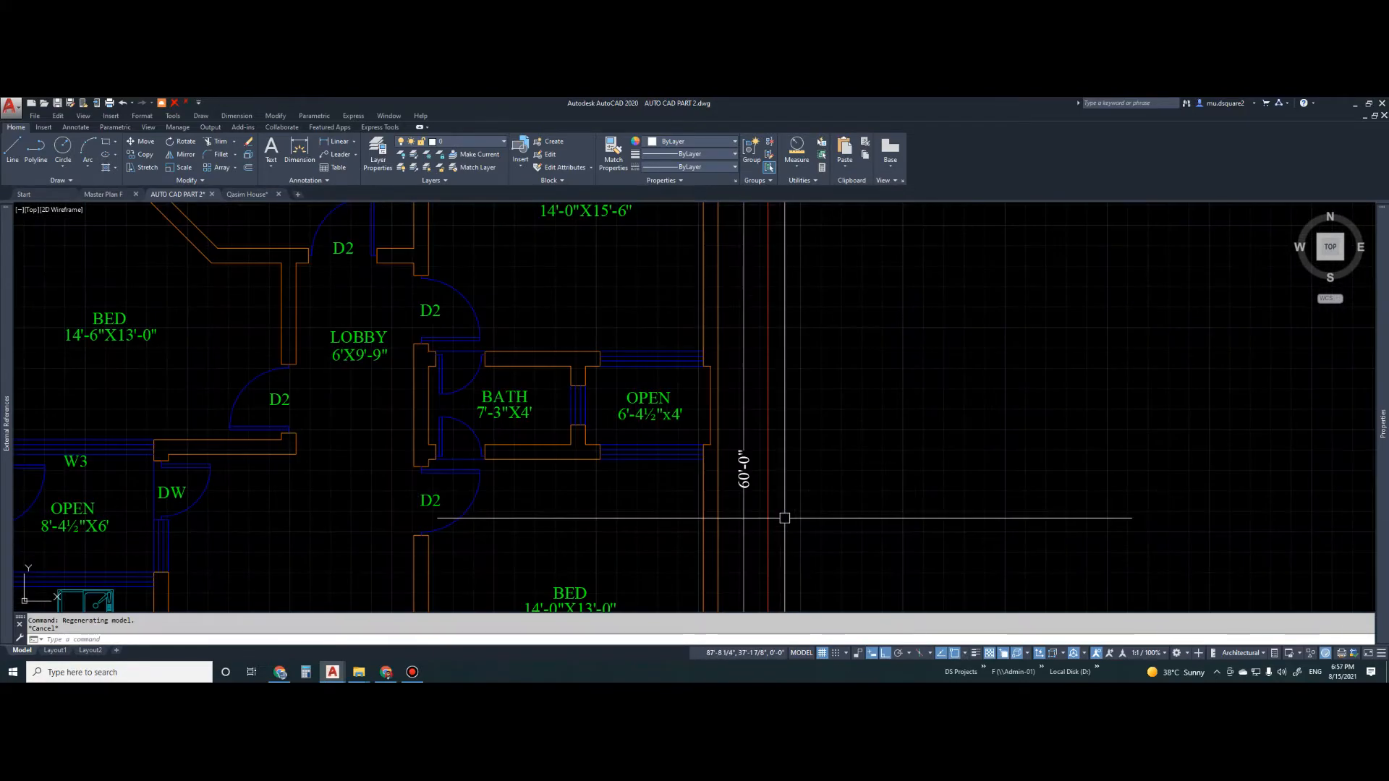
scroll(756, 502, down, 6)
scroll(771, 561, up, 3)
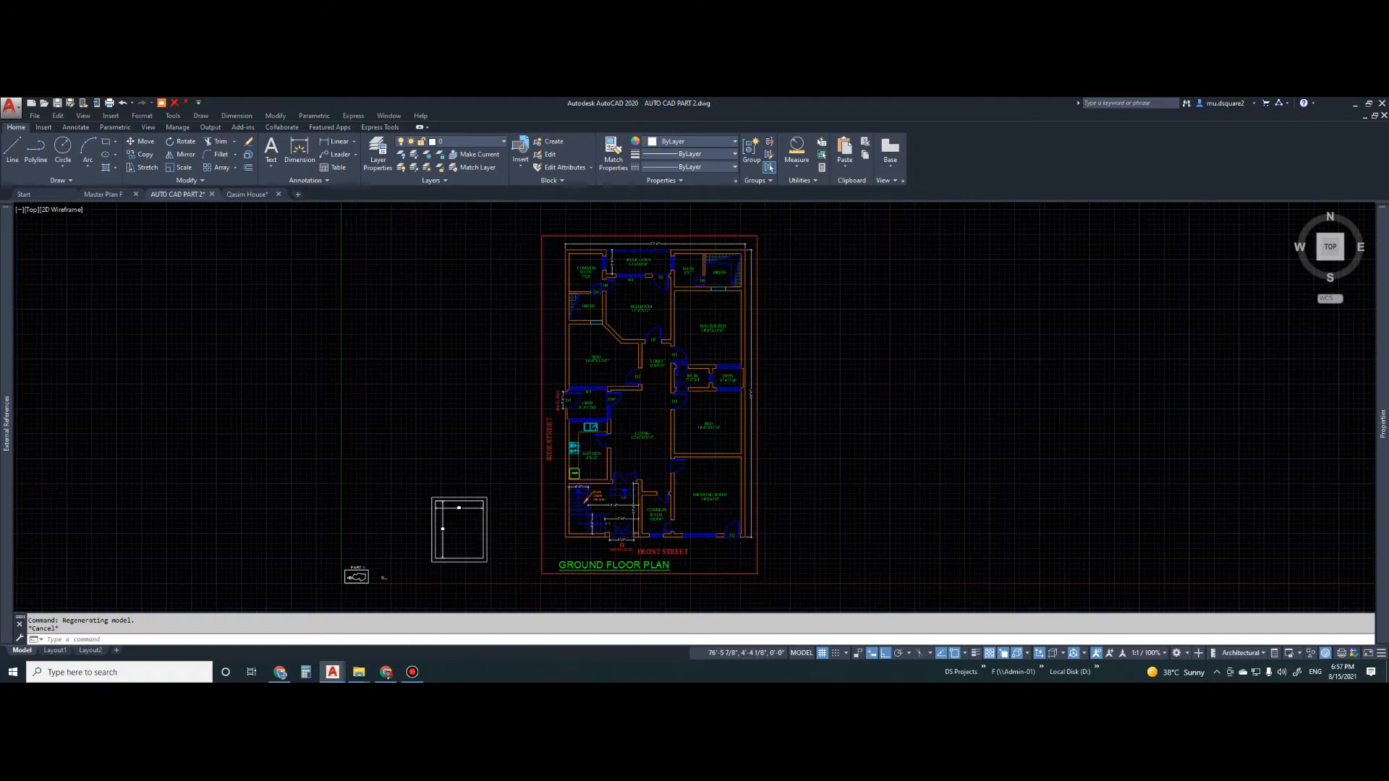
scroll(727, 539, up, 4)
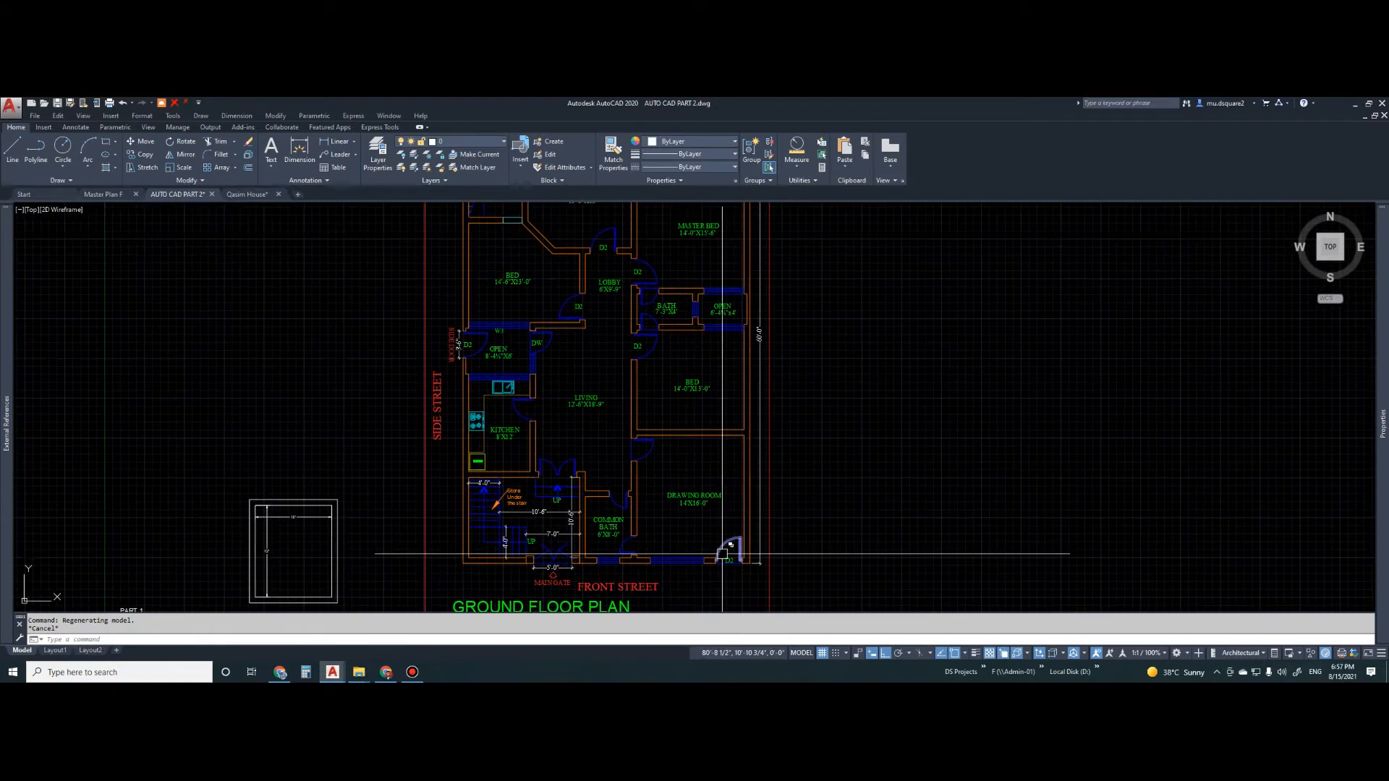
middle_drag(731, 517, 698, 526)
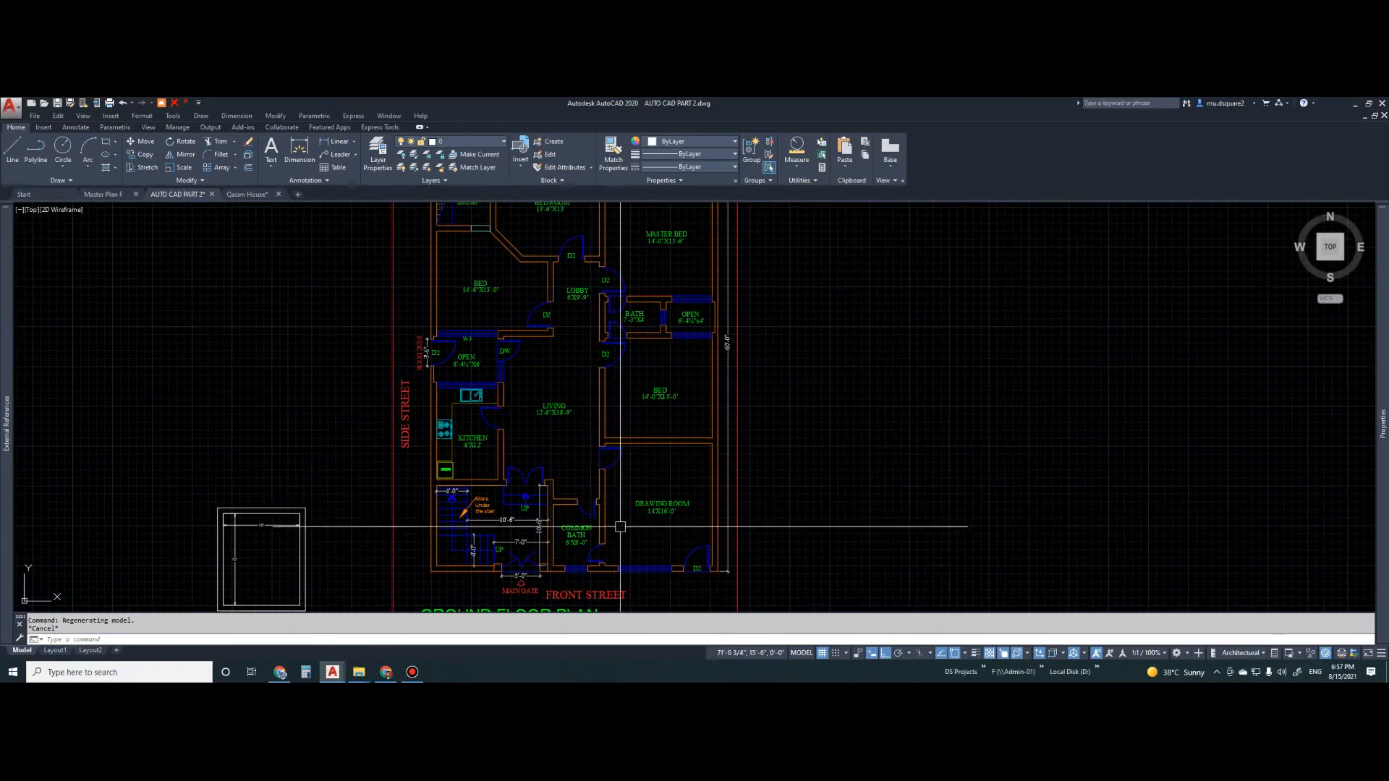
- Examine the ground floor plan from the main gate and stairs through the living room and kitchen to the side-door open area
scroll(510, 595, up, 5)
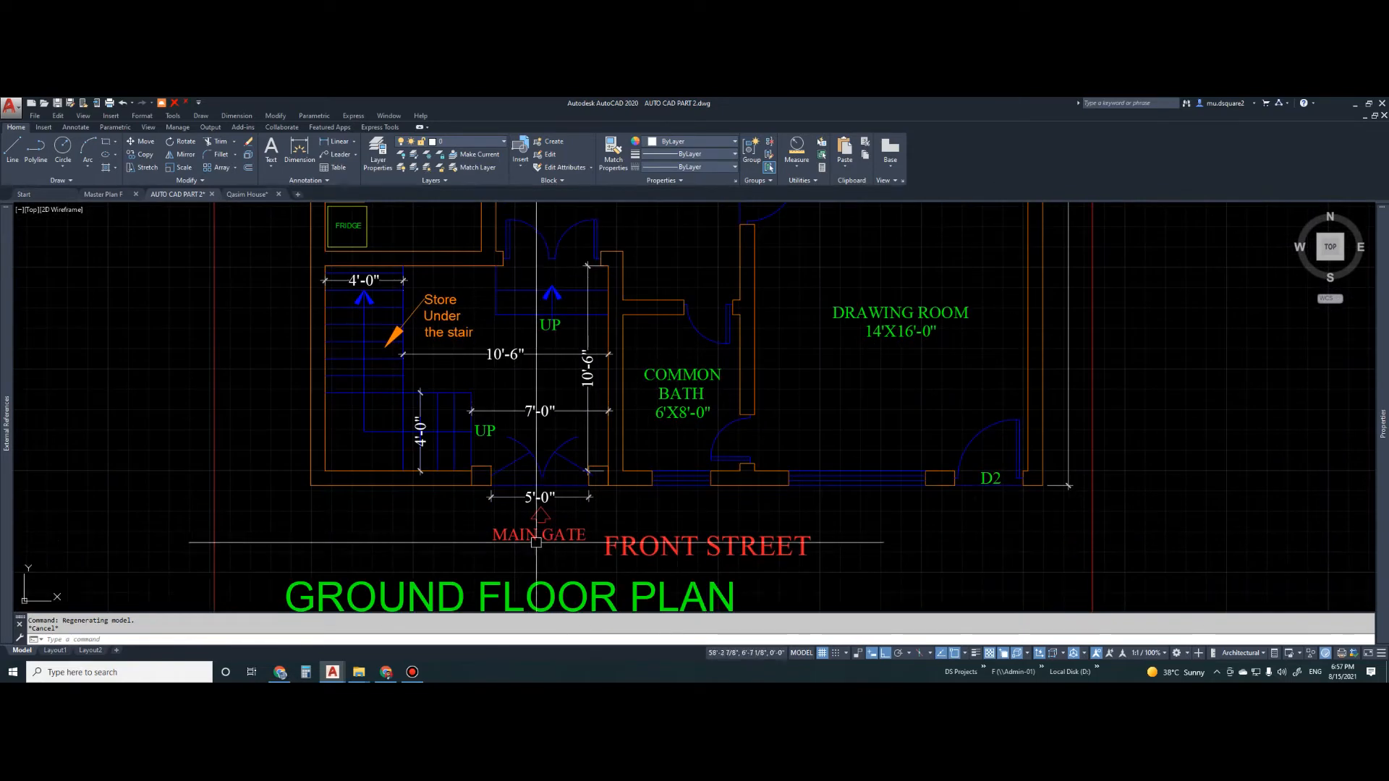
middle_drag(523, 442, 519, 485)
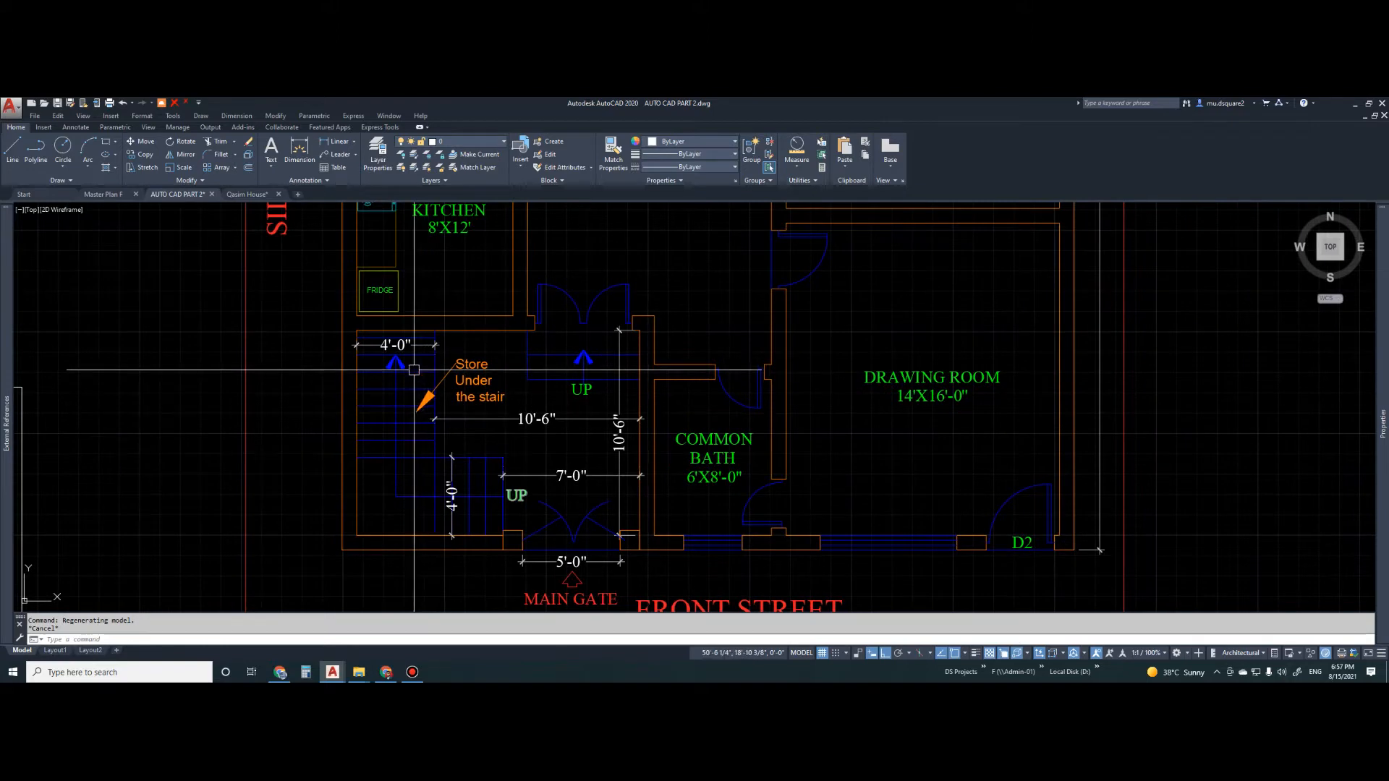
middle_drag(566, 367, 543, 494)
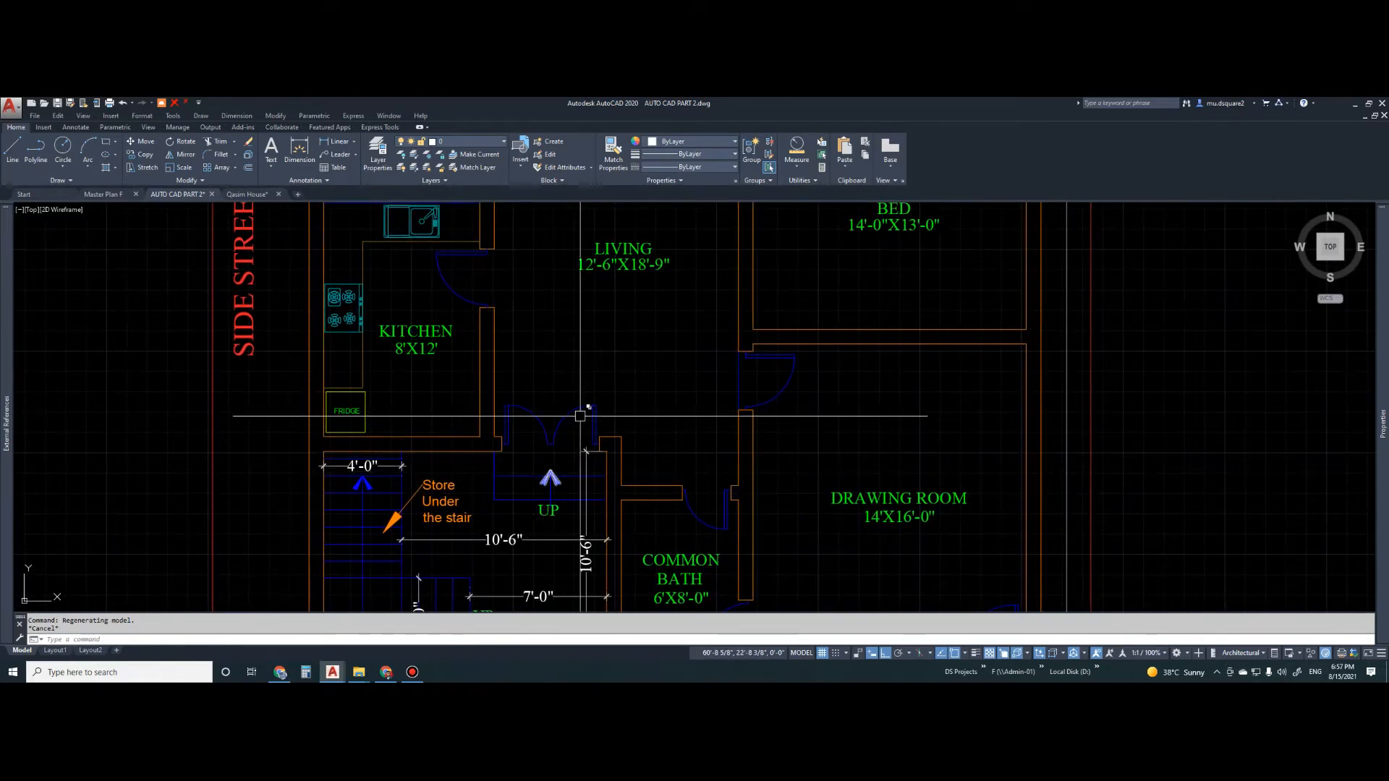
middle_drag(580, 458, 564, 499)
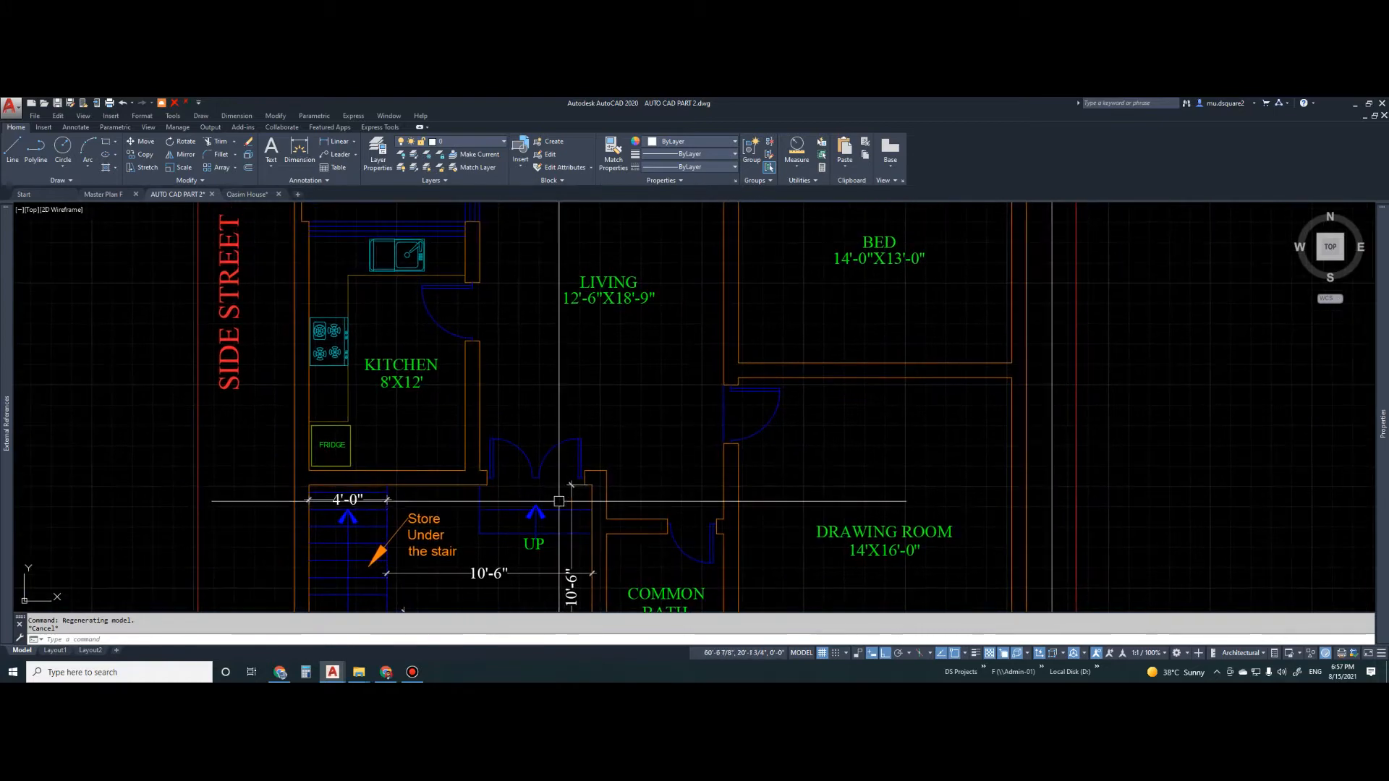
scroll(564, 486, down, 2)
middle_drag(587, 405, 579, 434)
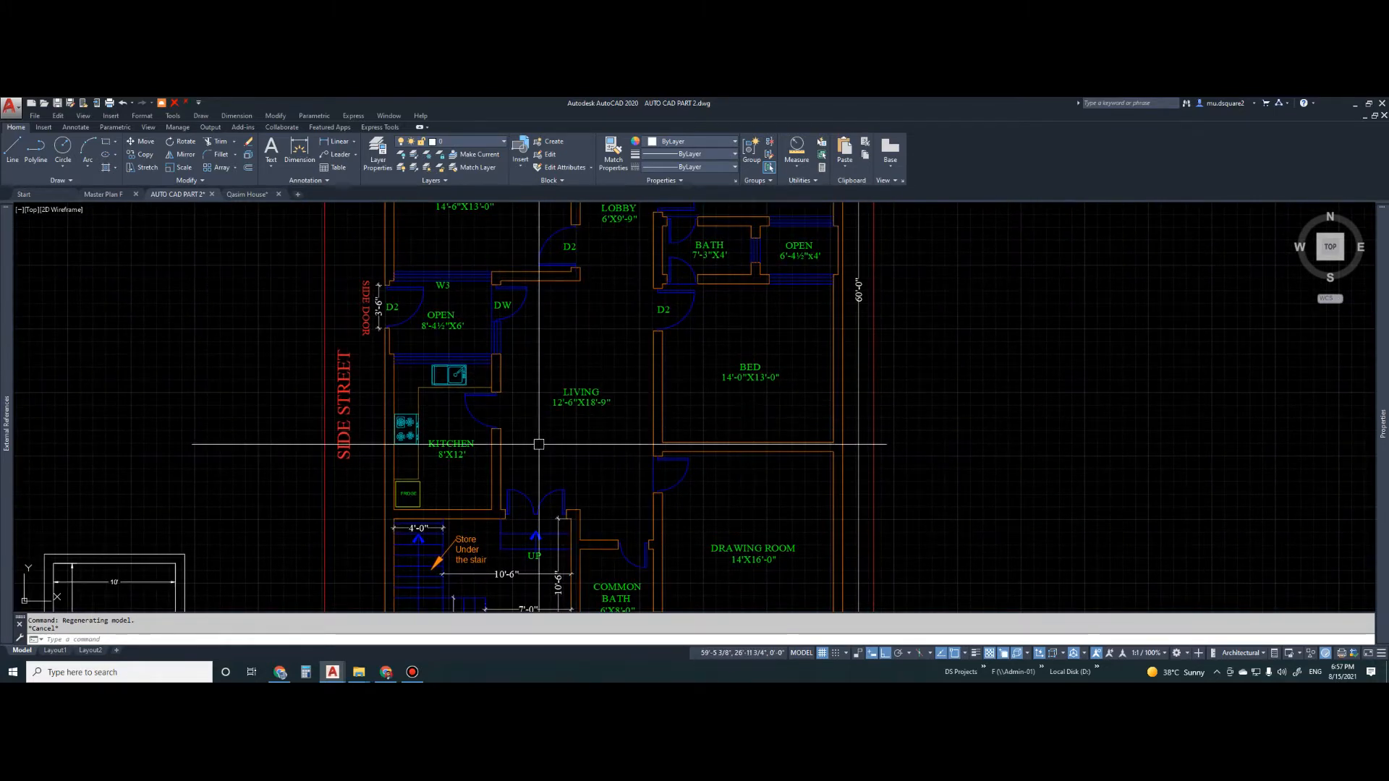
middle_drag(481, 448, 465, 486)
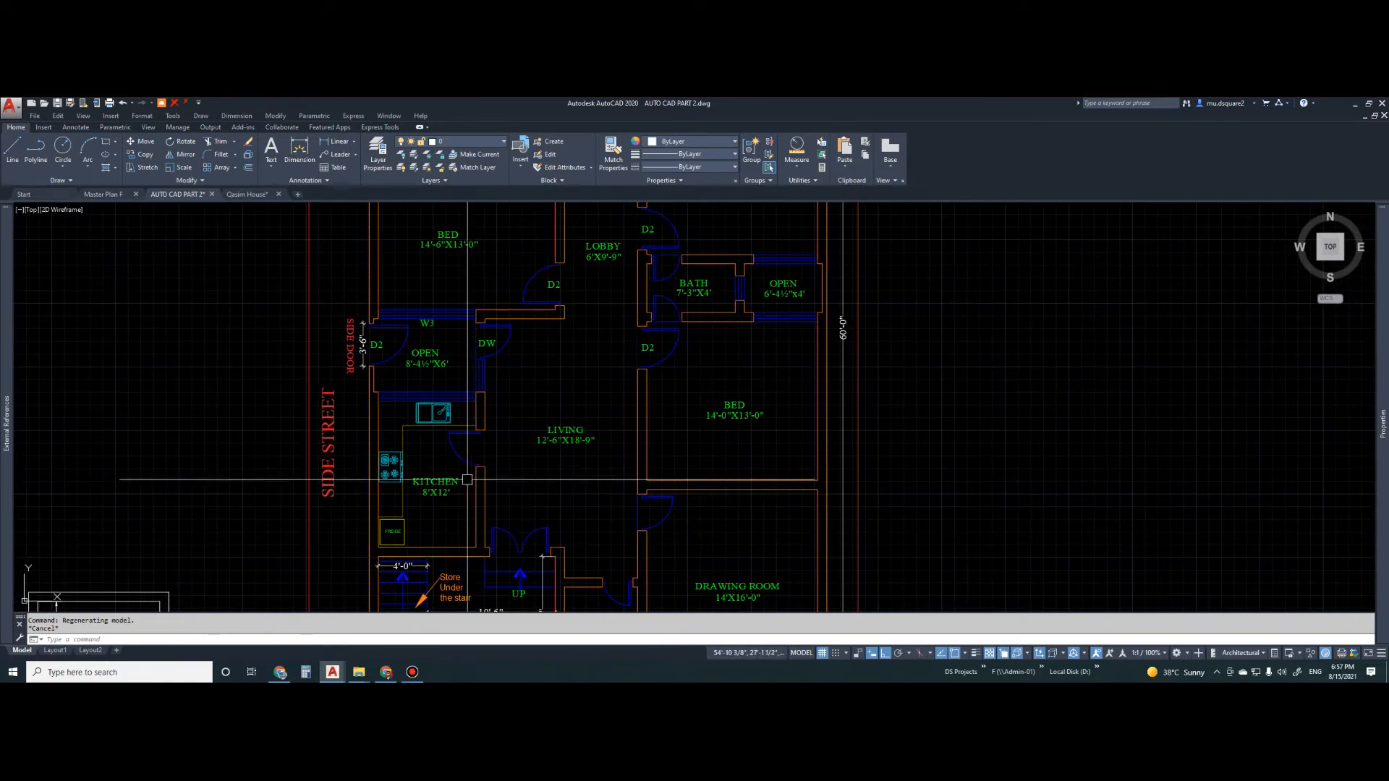
middle_drag(467, 239, 469, 258)
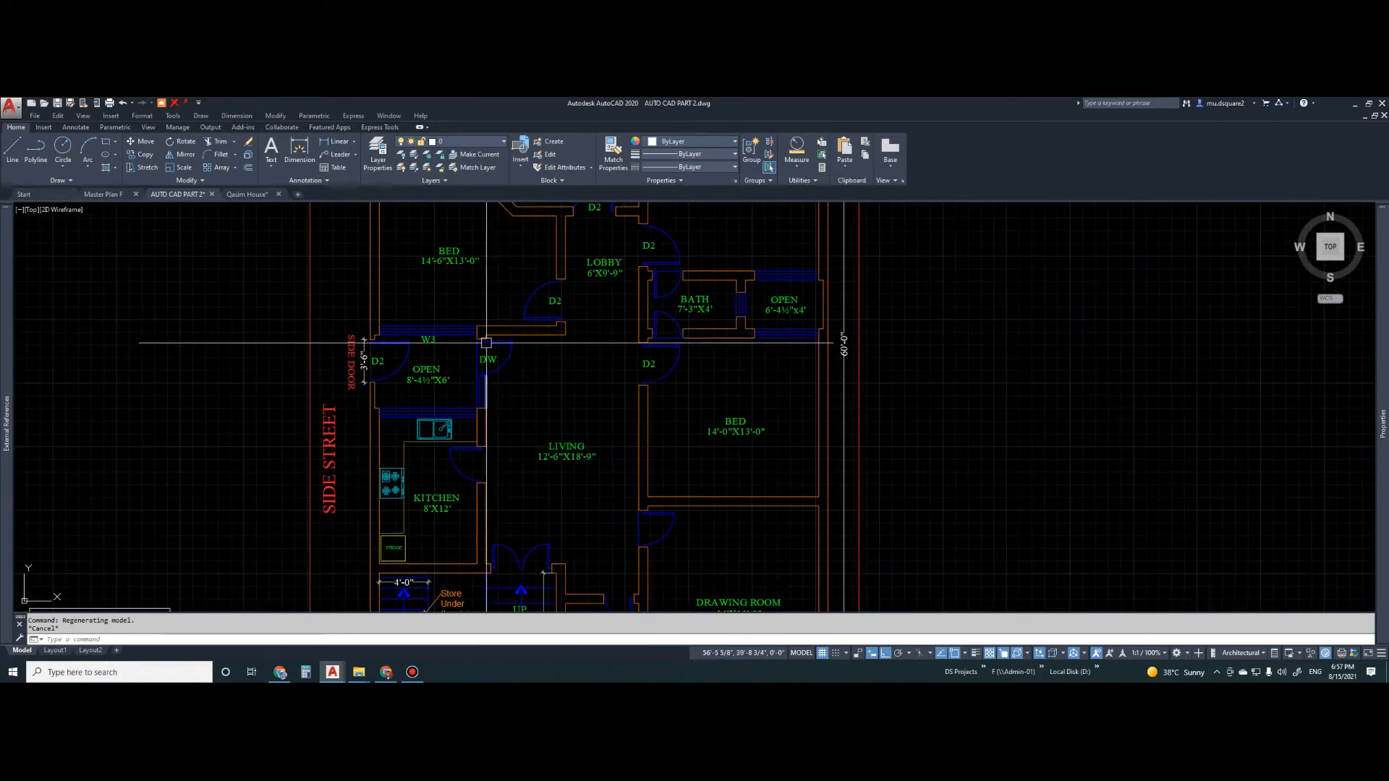
middle_drag(471, 343, 476, 430)
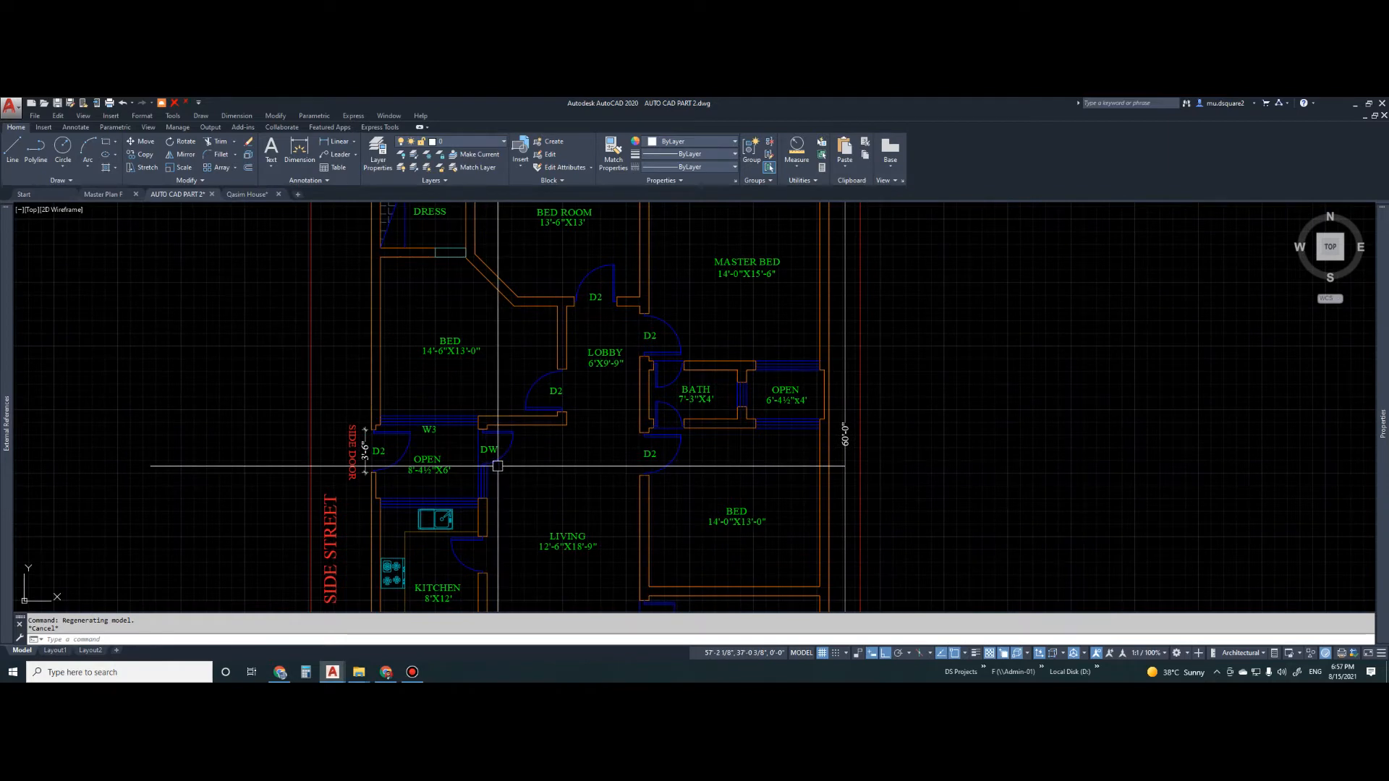
- Examine the layout of the bedrooms, lobby, baths and drawing room in the ground floor plan
scroll(496, 455, down, 5)
scroll(468, 470, up, 5)
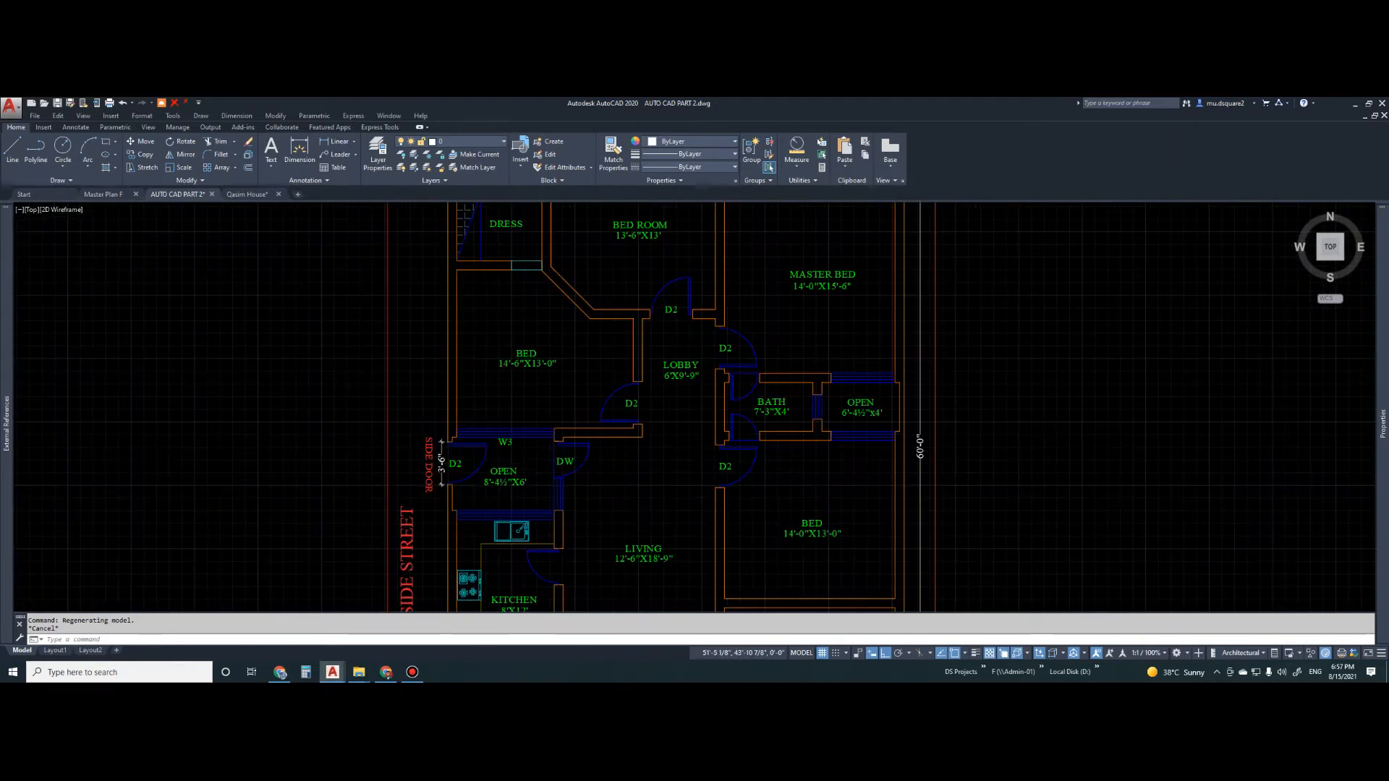
scroll(449, 465, down, 5)
scroll(497, 489, up, 5)
middle_drag(586, 521, 574, 456)
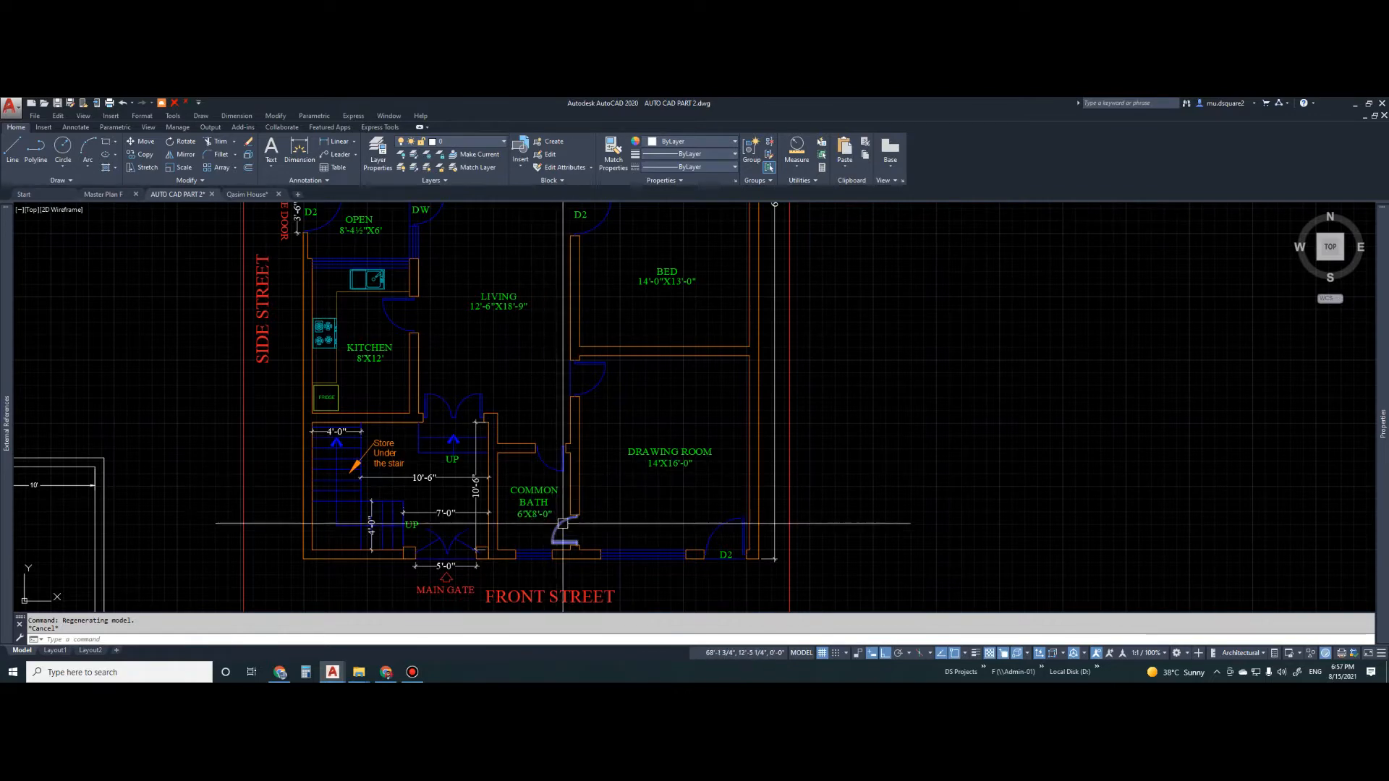
scroll(566, 516, down, 3)
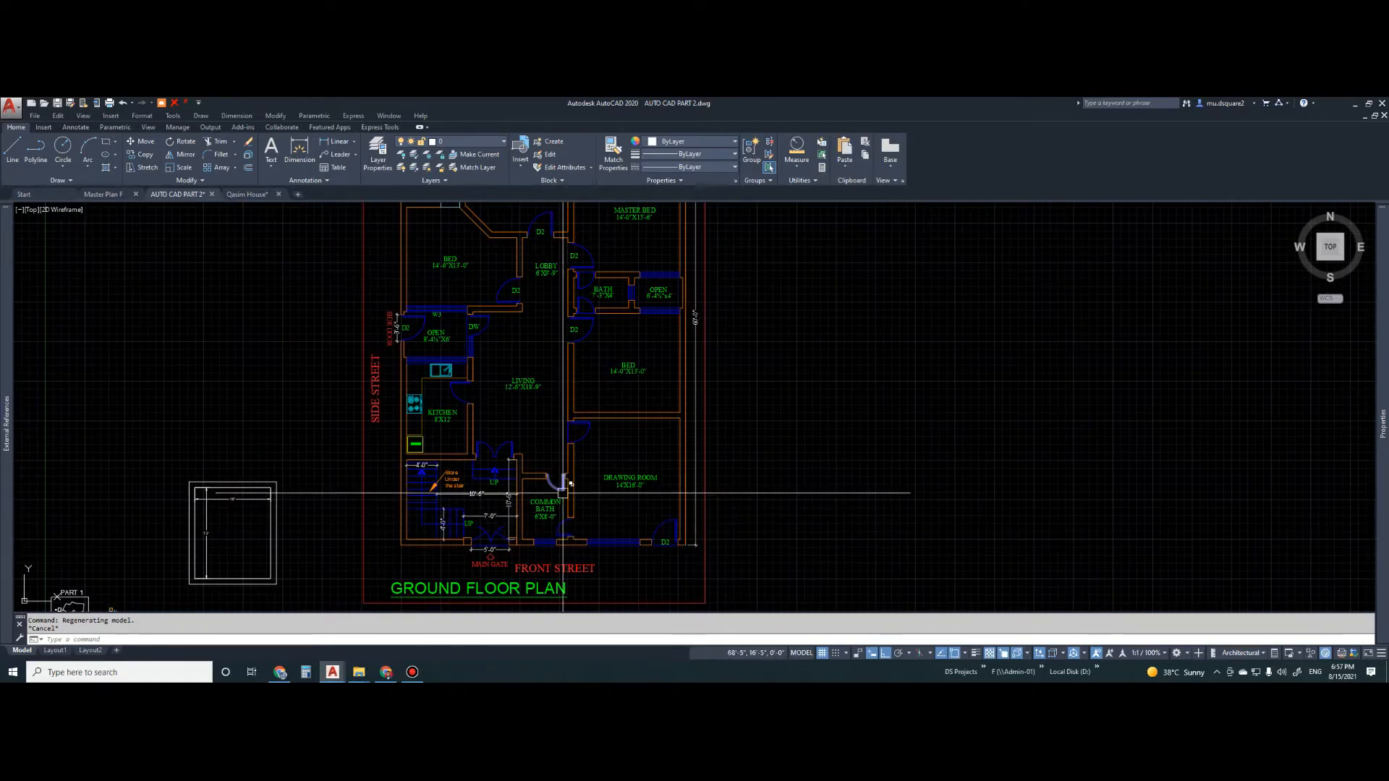
scroll(587, 506, up, 2)
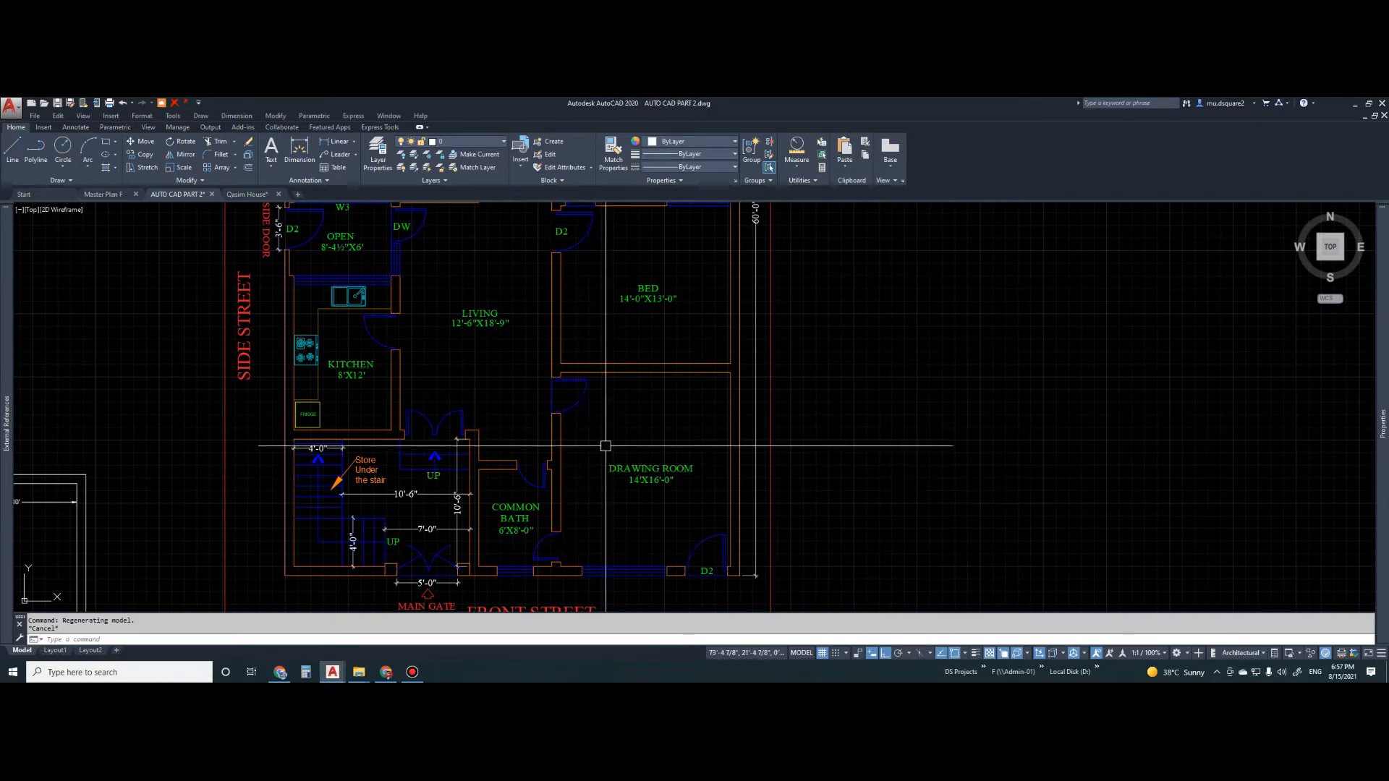
scroll(598, 536, down, 3)
scroll(619, 444, up, 2)
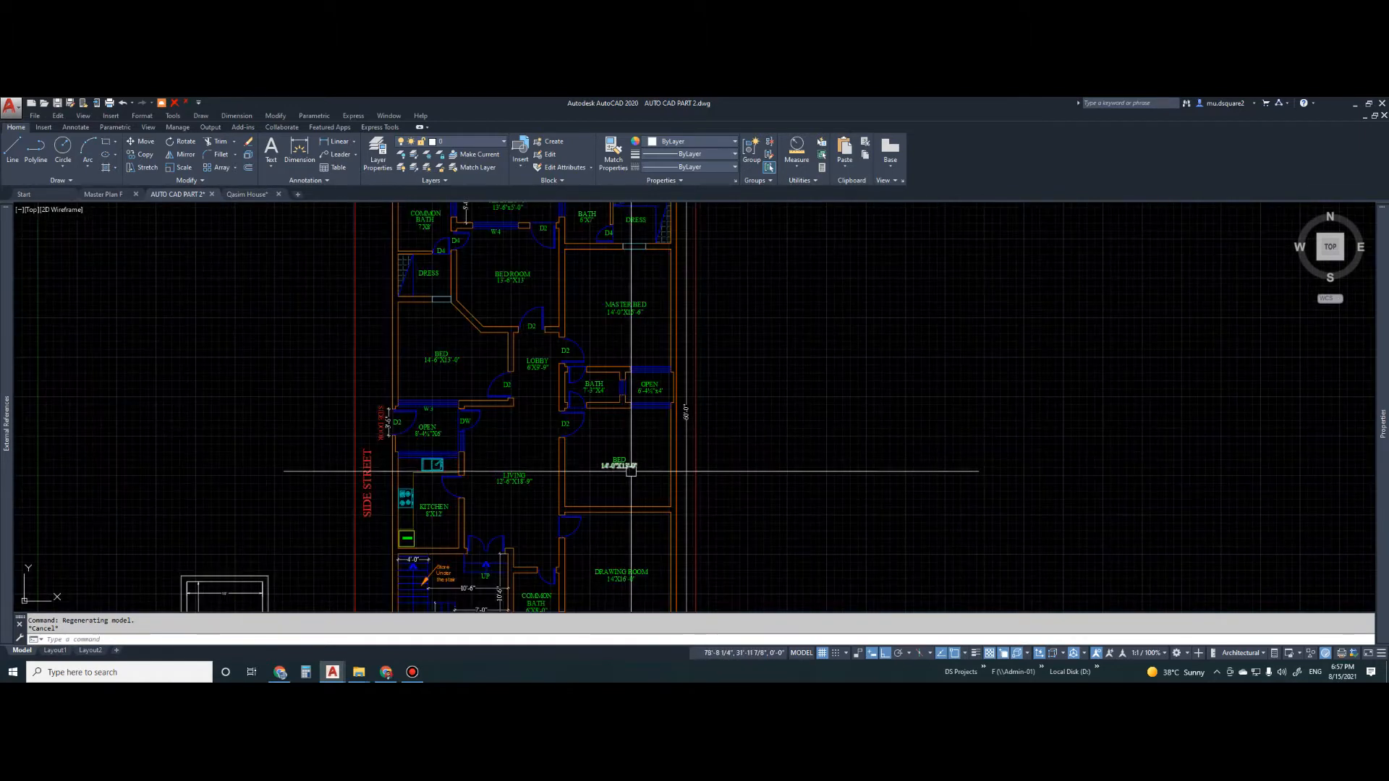
middle_drag(605, 445, 618, 512)
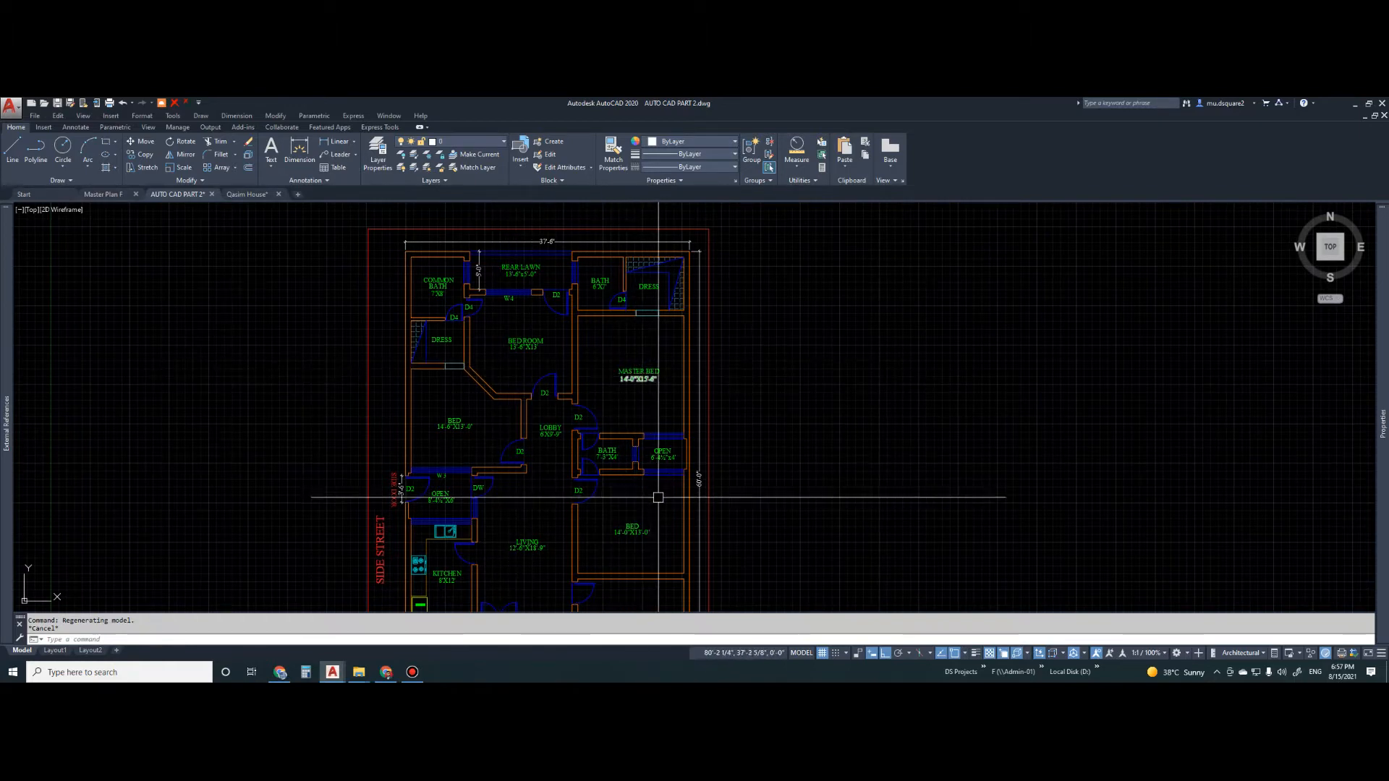
- Examine the ground floor plan from the shared bath and lobby to the D4 doors of the common bath and dress
middle_drag(624, 538, 627, 501)
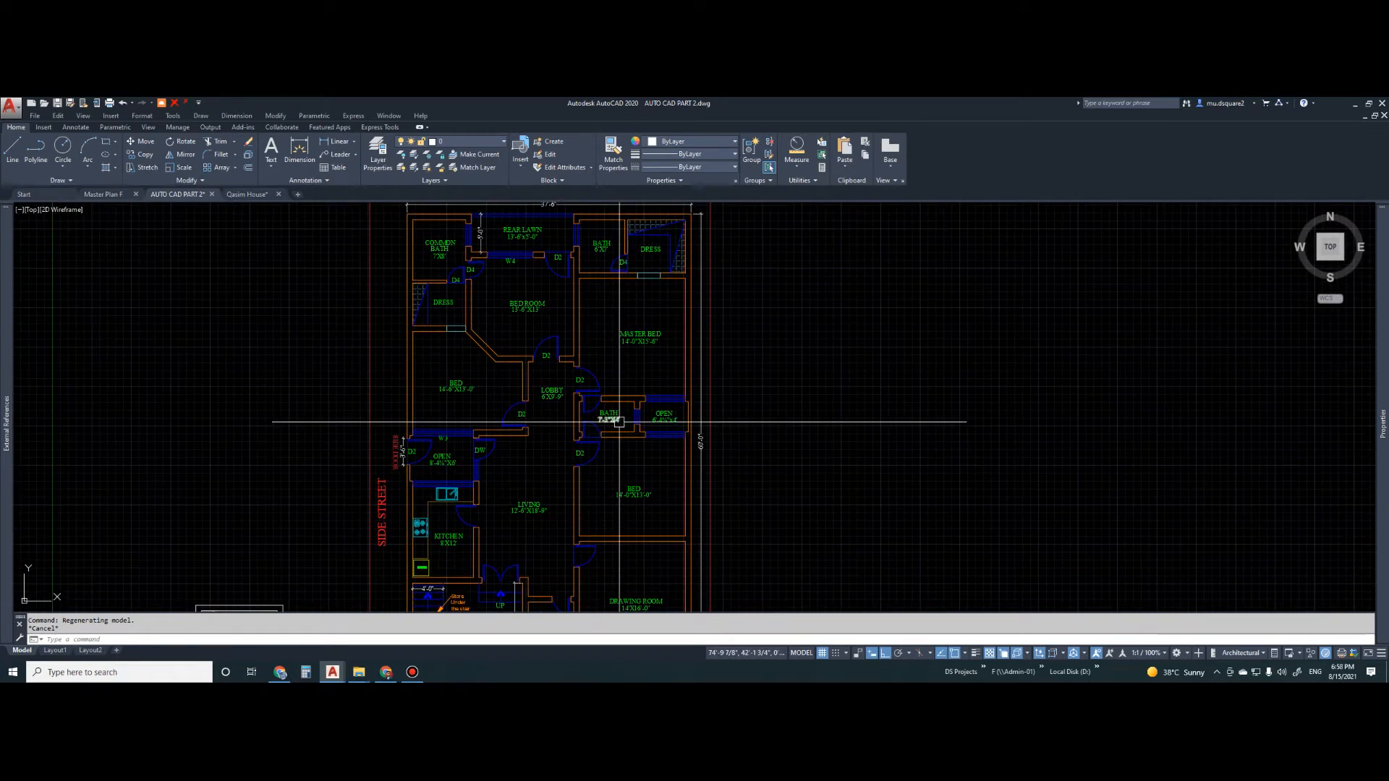
middle_drag(619, 423, 606, 441)
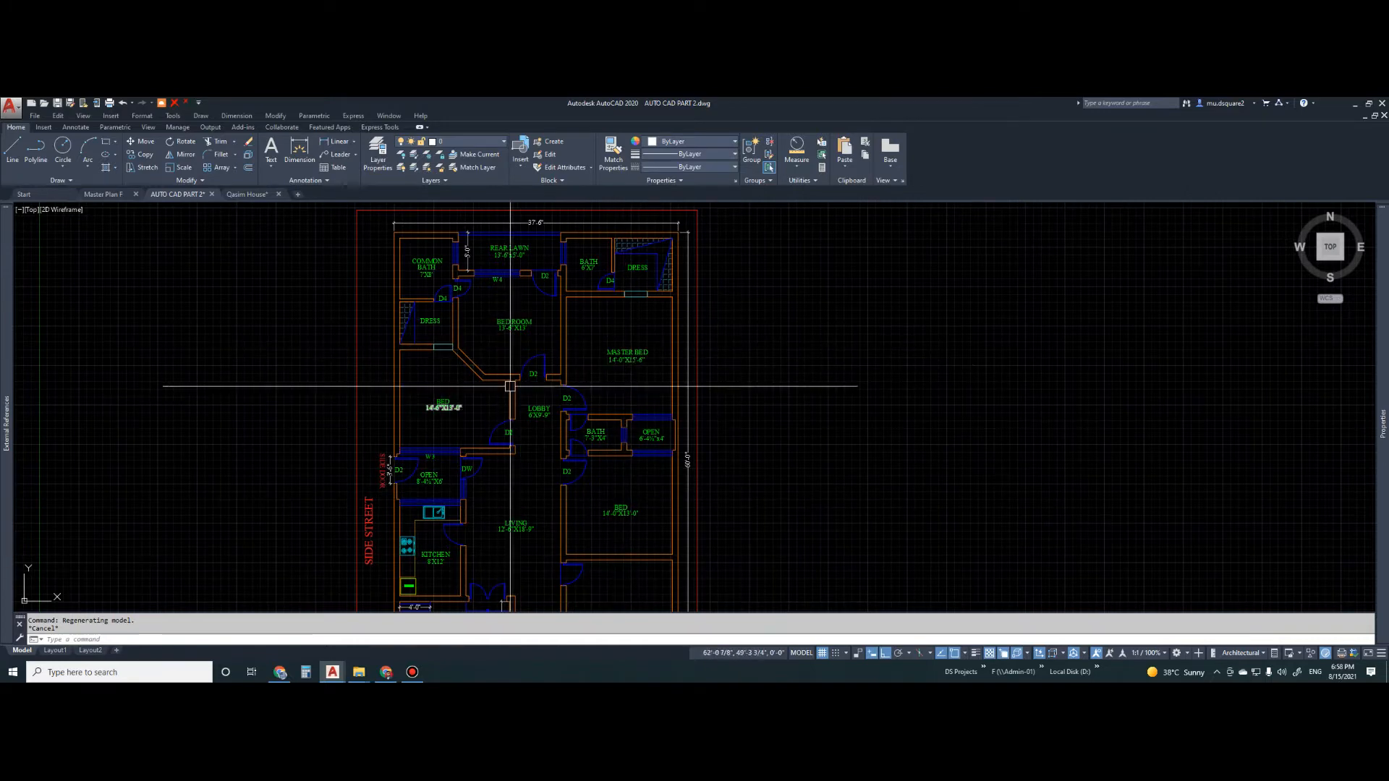
middle_drag(512, 388, 509, 407)
scroll(478, 420, up, 2)
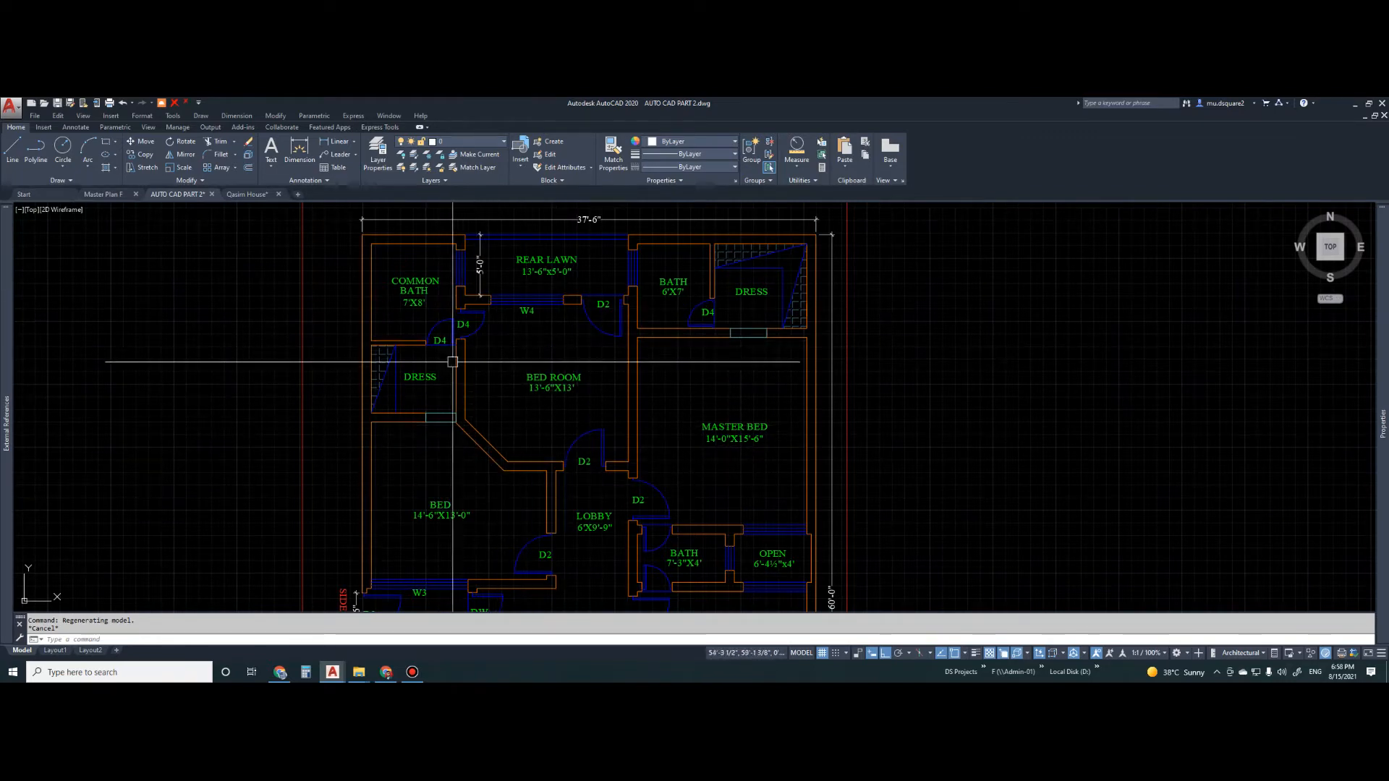
click(460, 323)
key(Escape)
scroll(496, 347, down, 1)
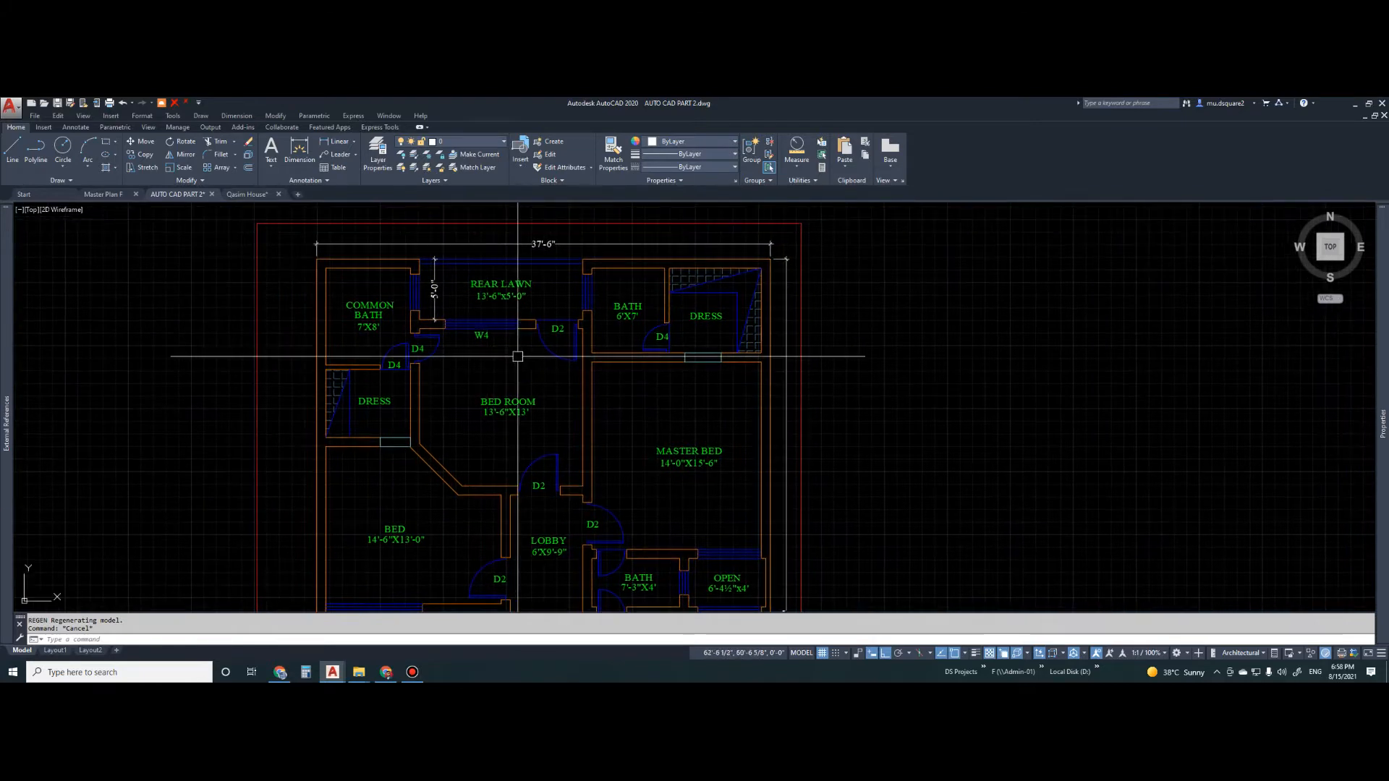
- Examine the rear lawn with its W4 window and D2 door, and the neighbouring bath and dress rooms
scroll(495, 293, up, 2)
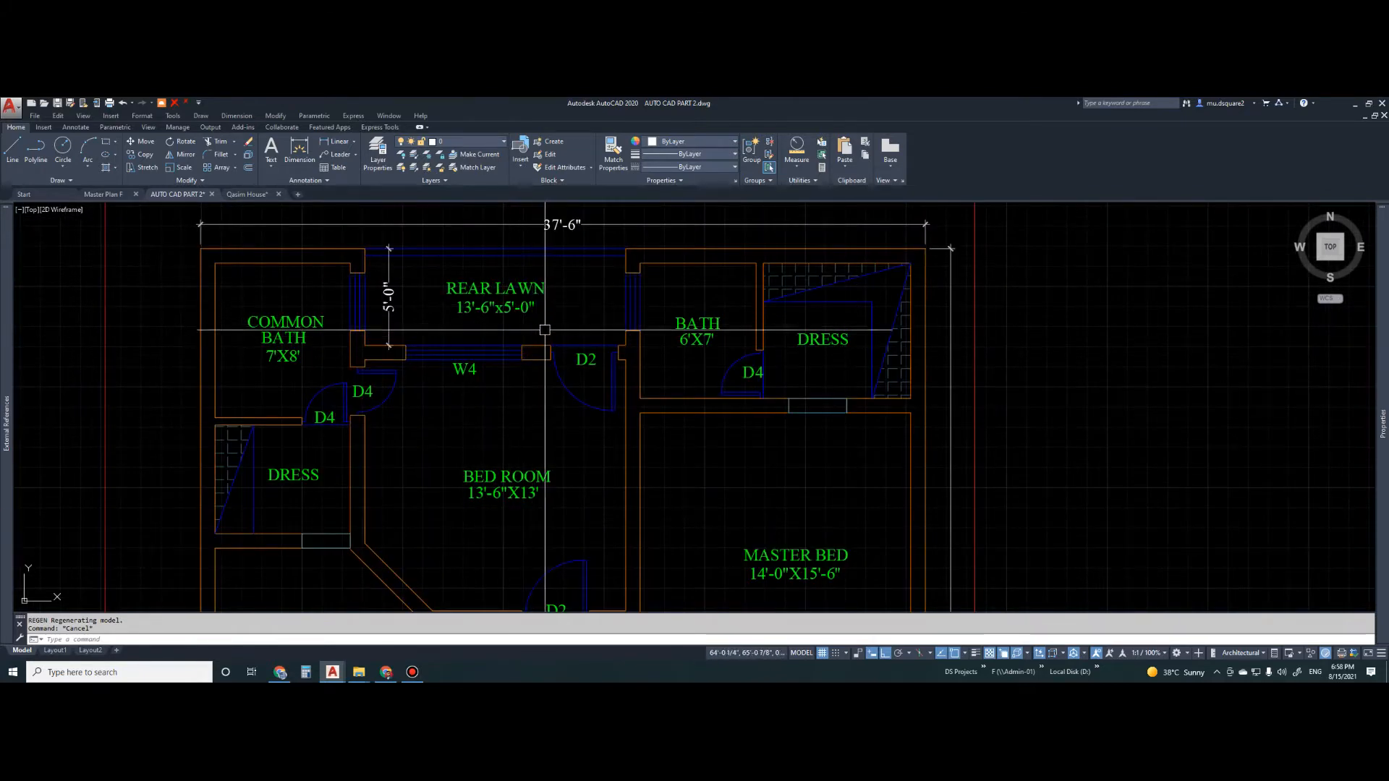
scroll(429, 338, down, 2)
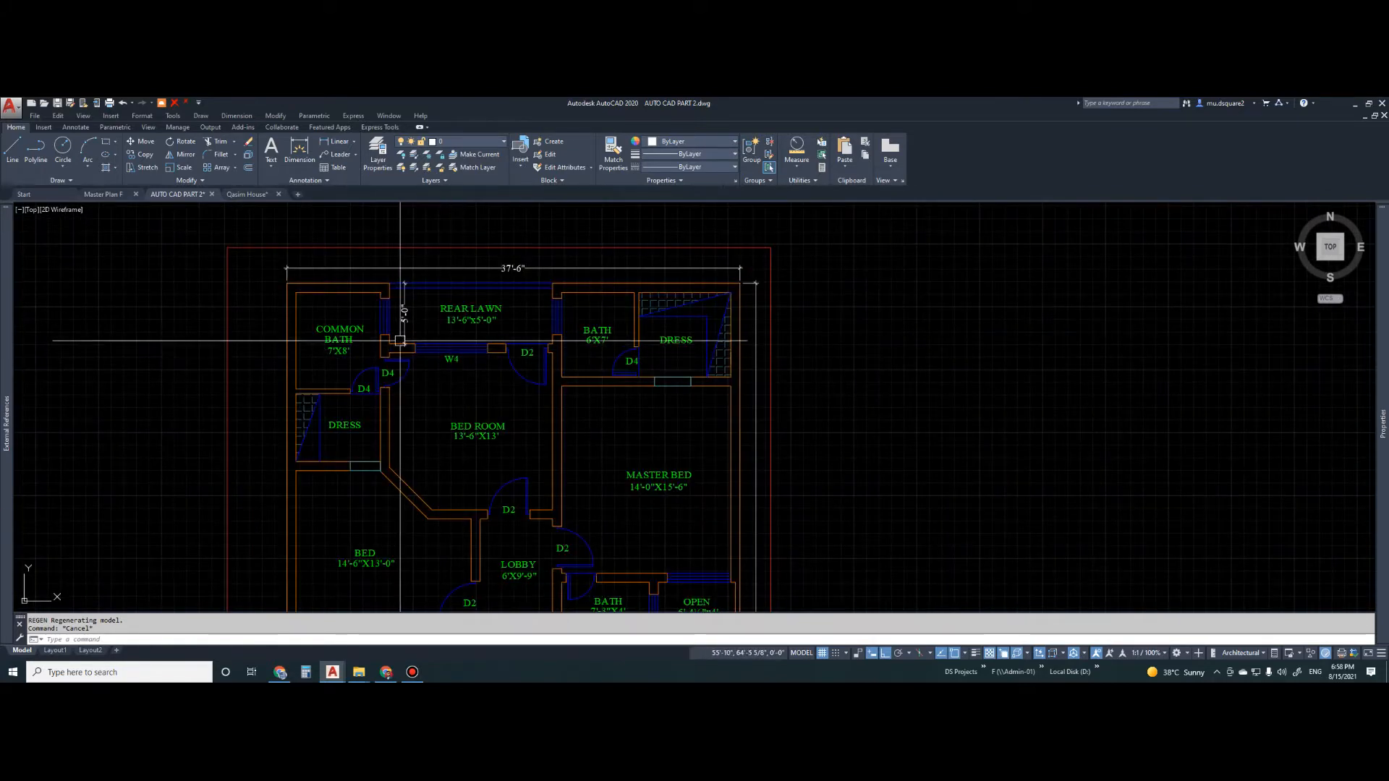
scroll(510, 381, down, 1)
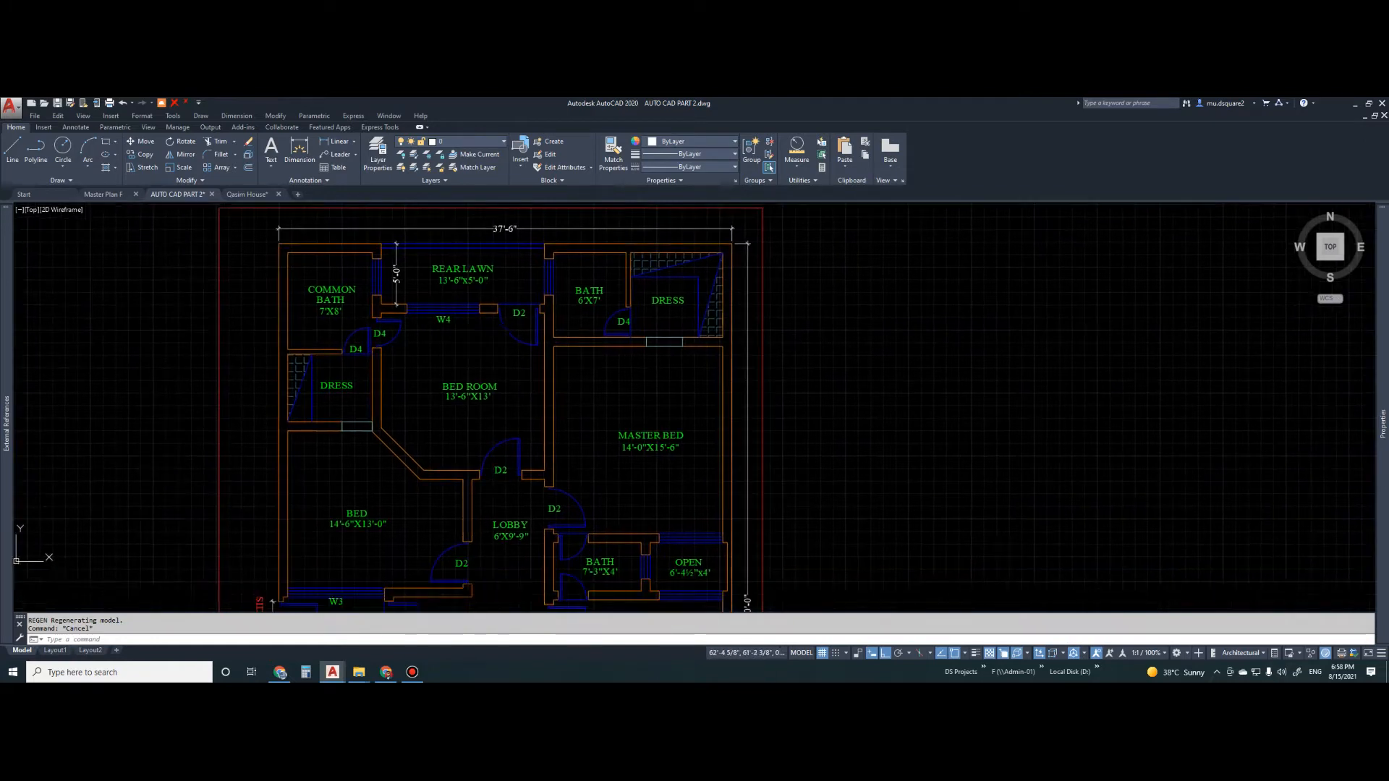
scroll(530, 411, up, 1)
mouse_move(561, 416)
middle_down()
mouse_move(546, 426)
mouse_move(583, 471)
mouse_move(563, 487)
mouse_move(581, 488)
mouse_move(576, 497)
middle_up()
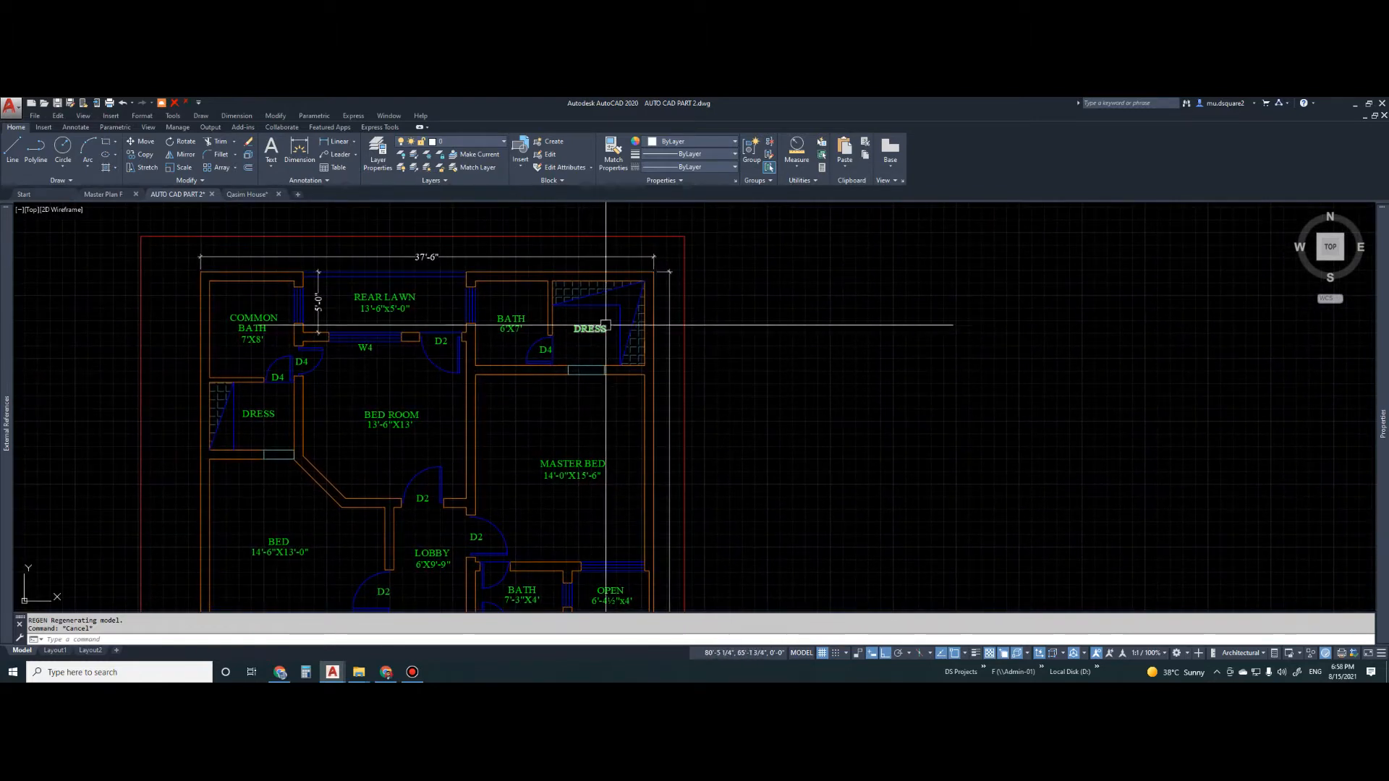
scroll(589, 323, down, 3)
scroll(593, 512, up, 3)
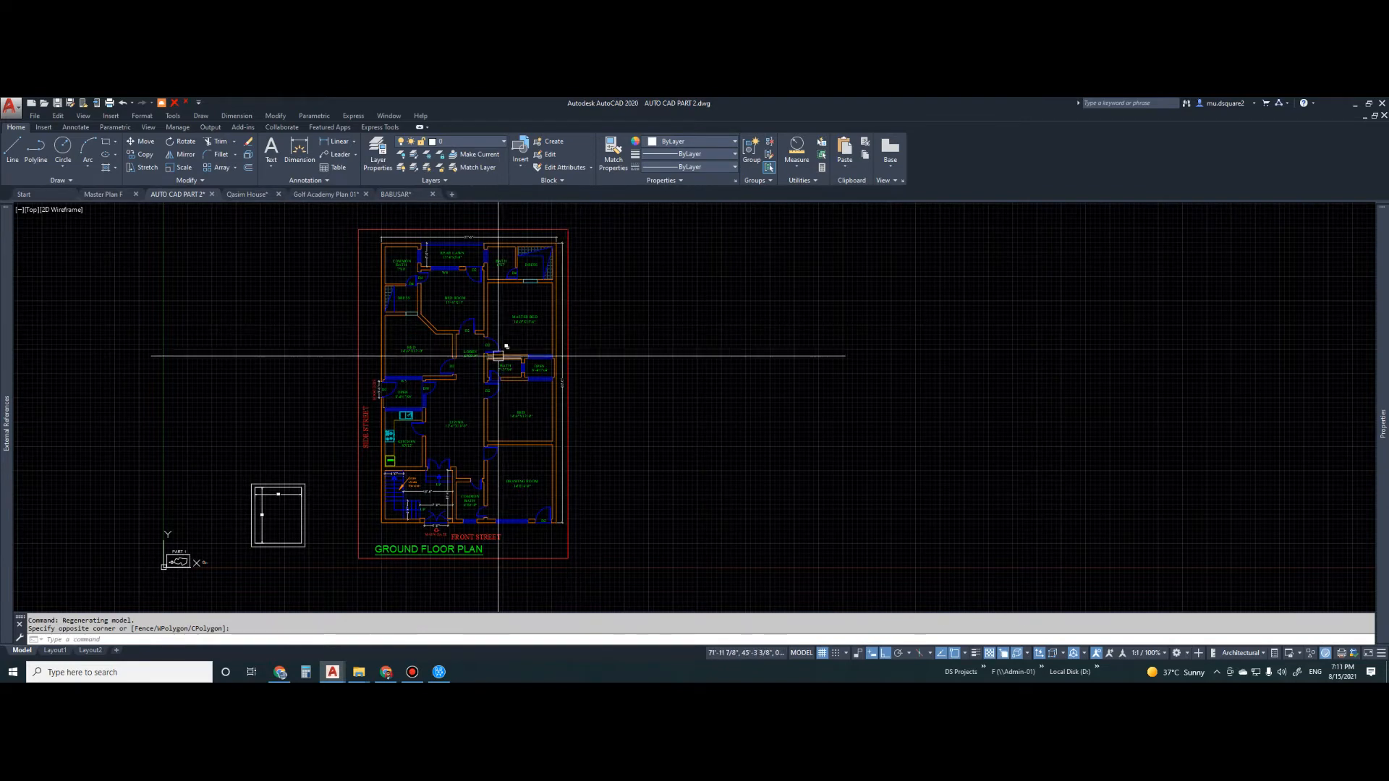
- Examine the master bedroom's bath and dress, and the open shaft with windows between the master bed and the bedroom below
scroll(575, 345, up, 4)
middle_drag(567, 406, 575, 449)
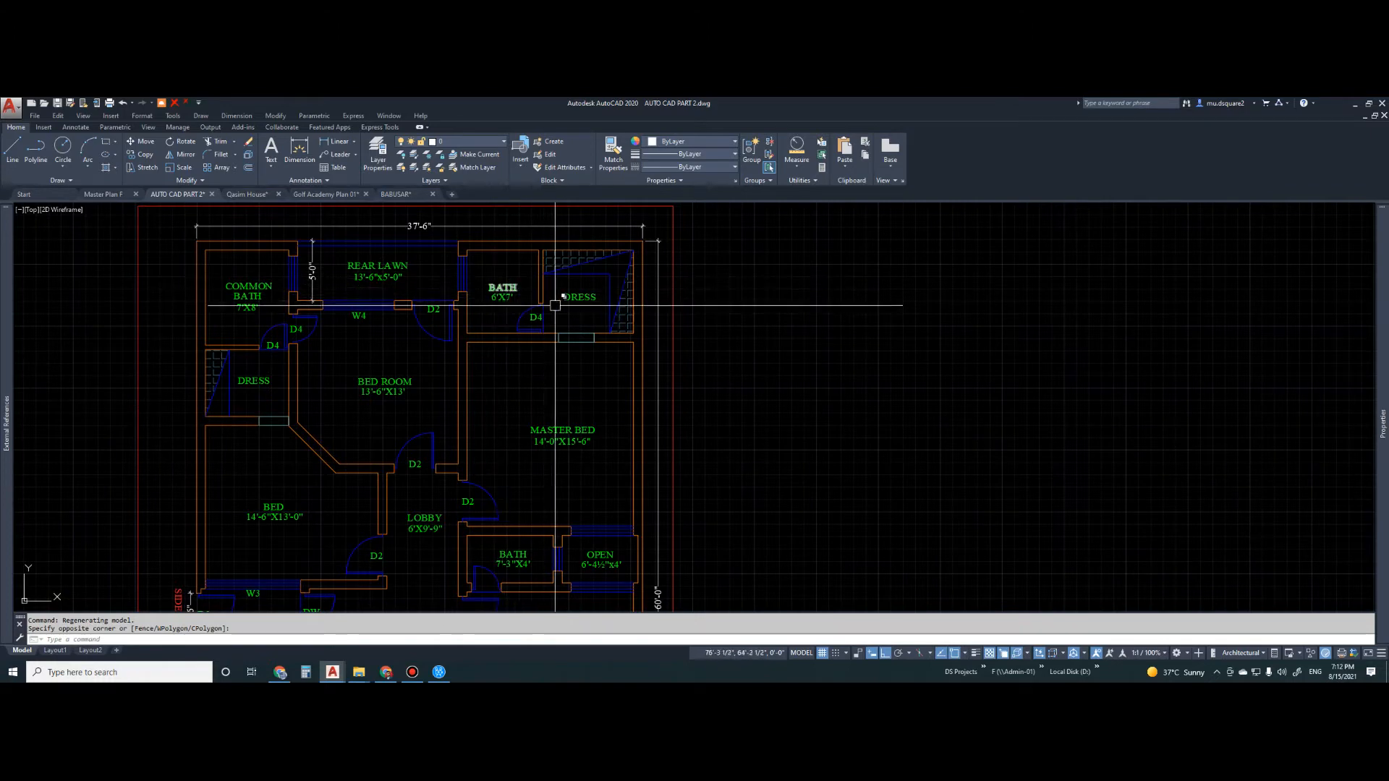
middle_drag(581, 450, 508, 456)
scroll(599, 459, up, 2)
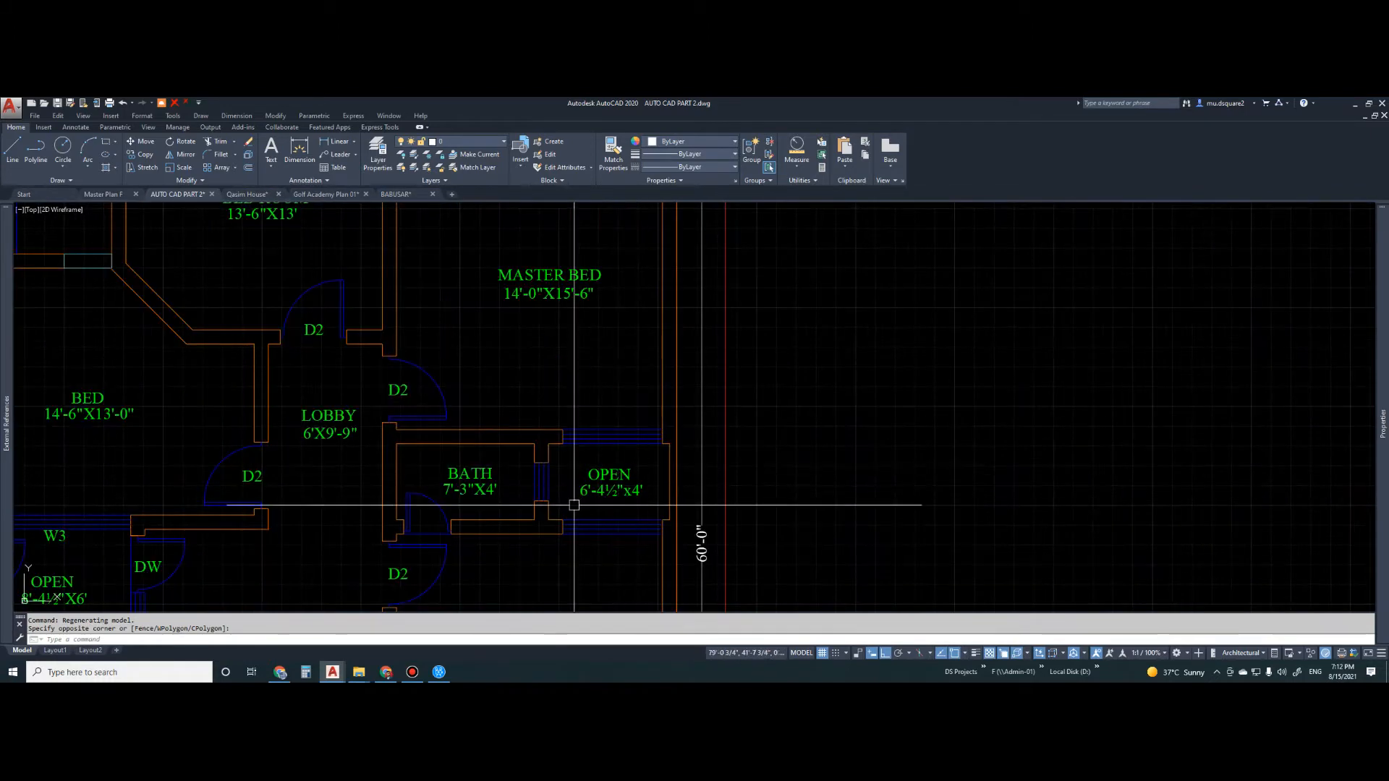
middle_drag(594, 445, 590, 472)
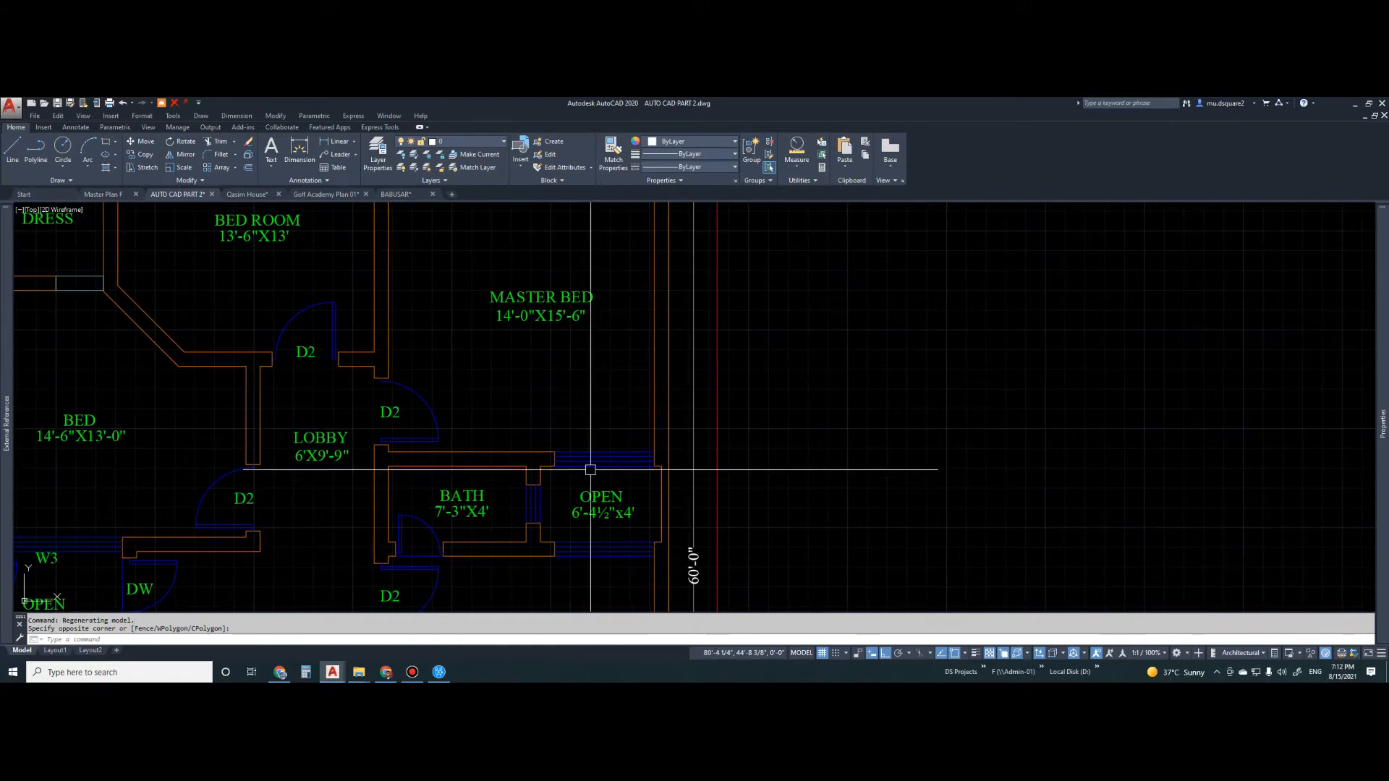
scroll(617, 521, down, 2)
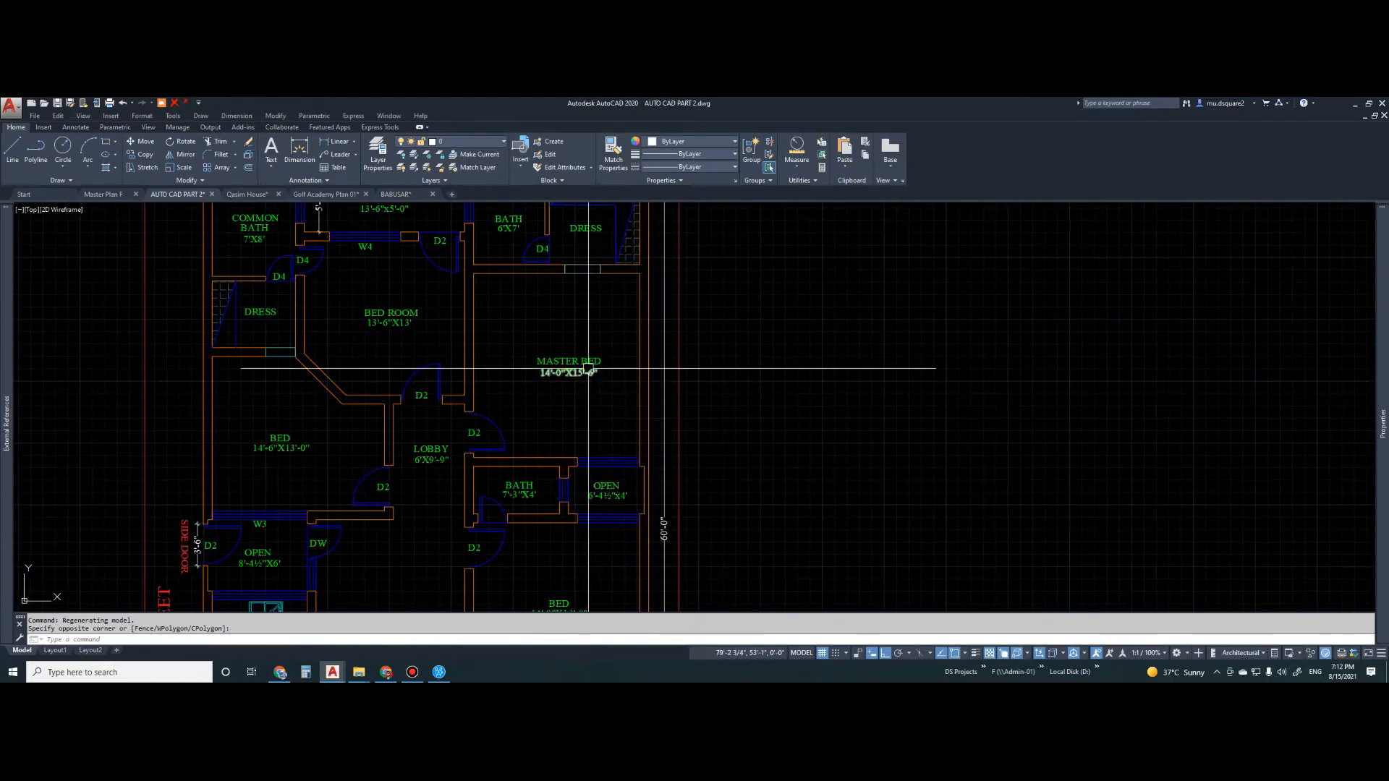
middle_drag(581, 463, 596, 341)
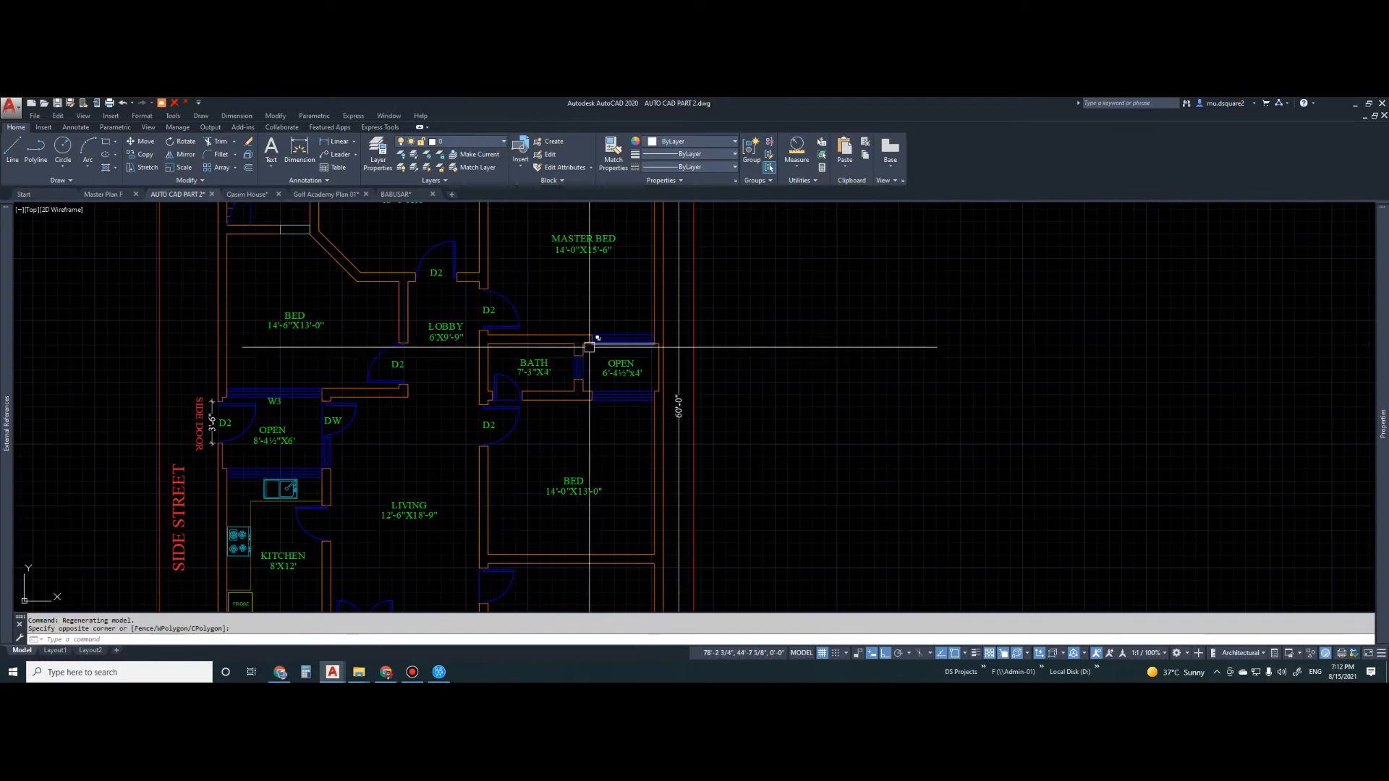
scroll(578, 494, down, 5)
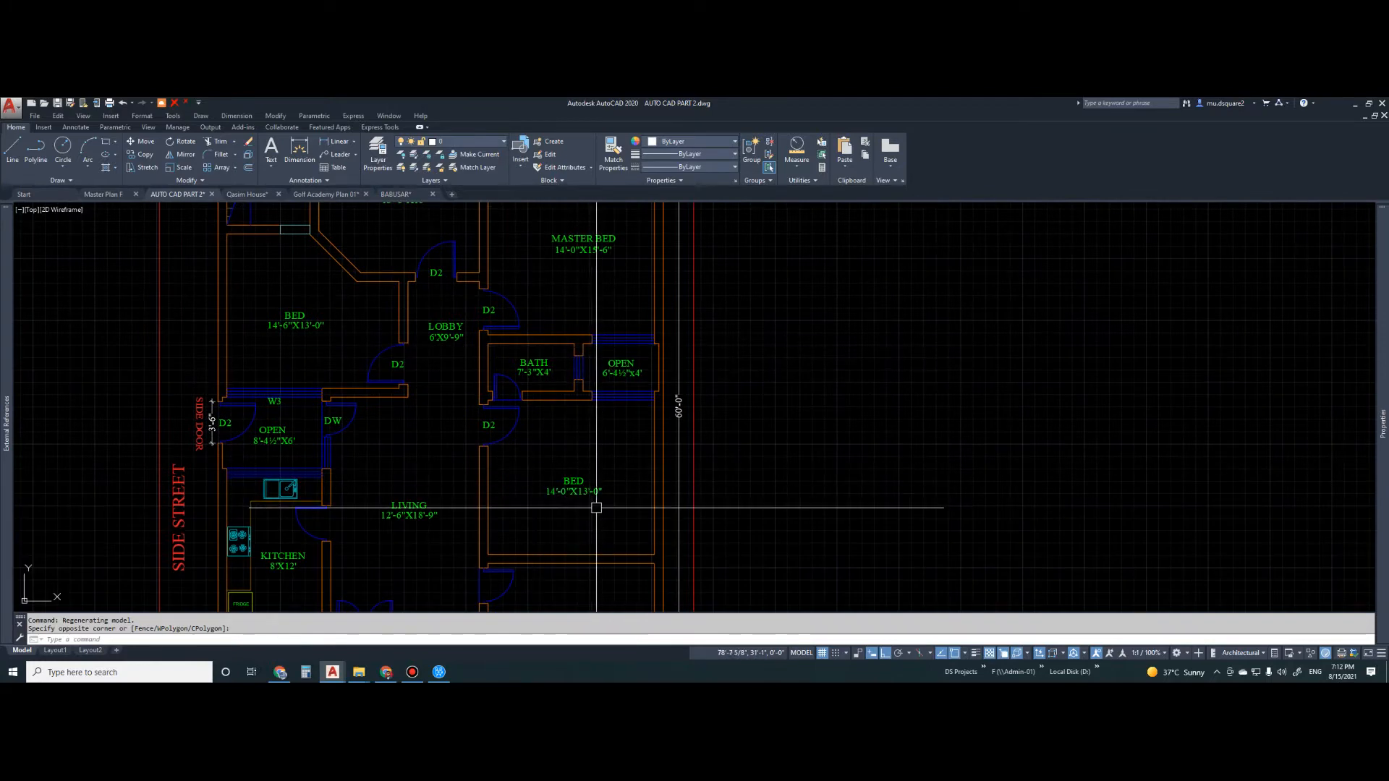
scroll(589, 418, up, 3)
middle_drag(591, 461, 604, 413)
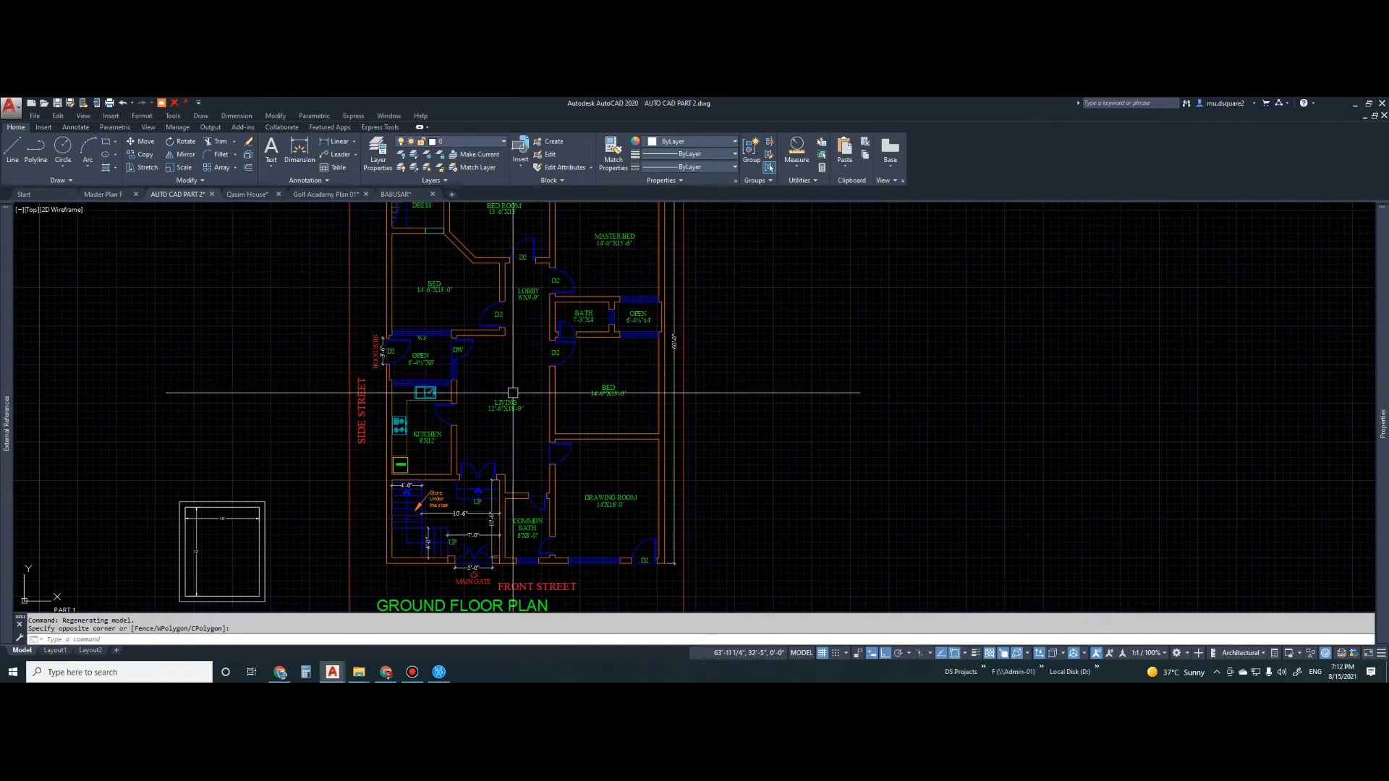
- Examine the side-door open area with its W3 window and DW door, and its connection to the kitchen, bedroom and living room
scroll(451, 369, up, 2)
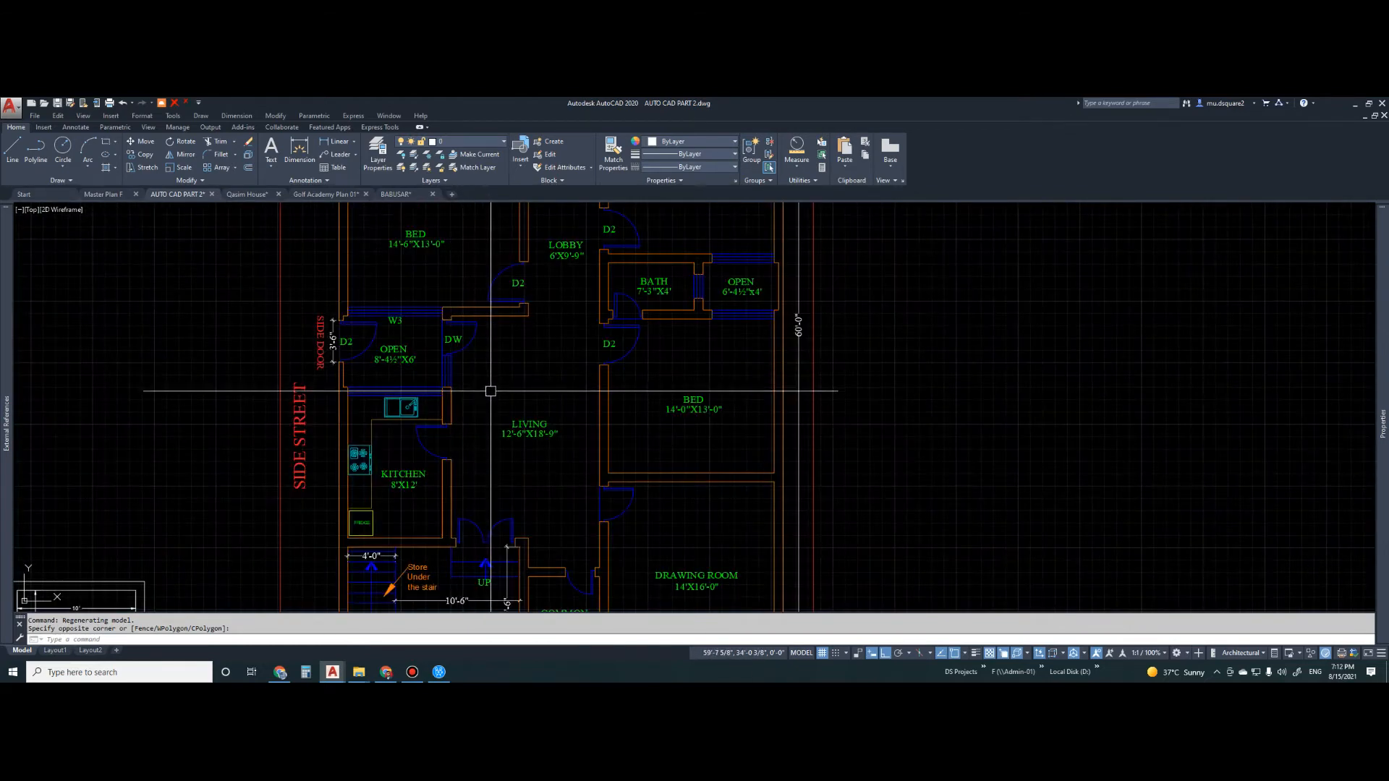
middle_drag(451, 376, 477, 408)
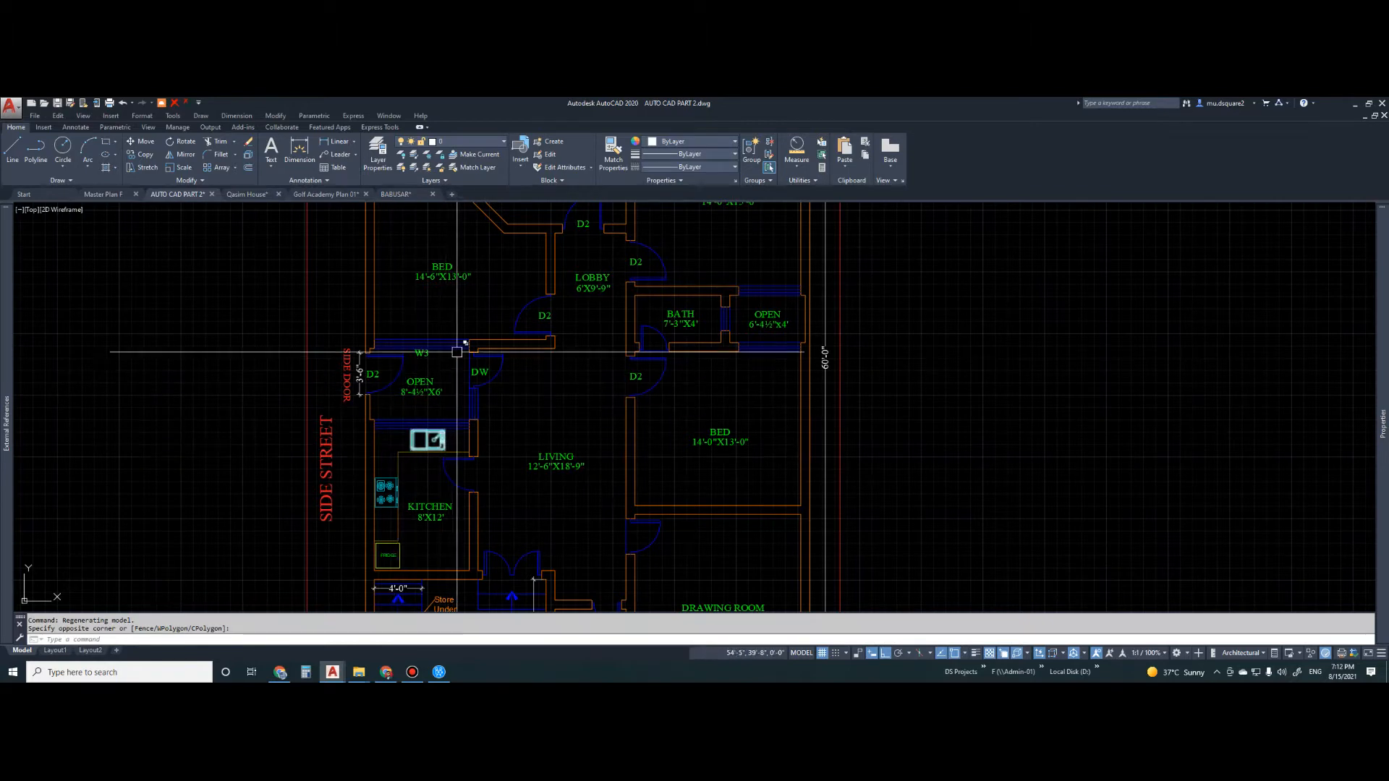
middle_drag(459, 362, 467, 451)
middle_drag(540, 515, 533, 454)
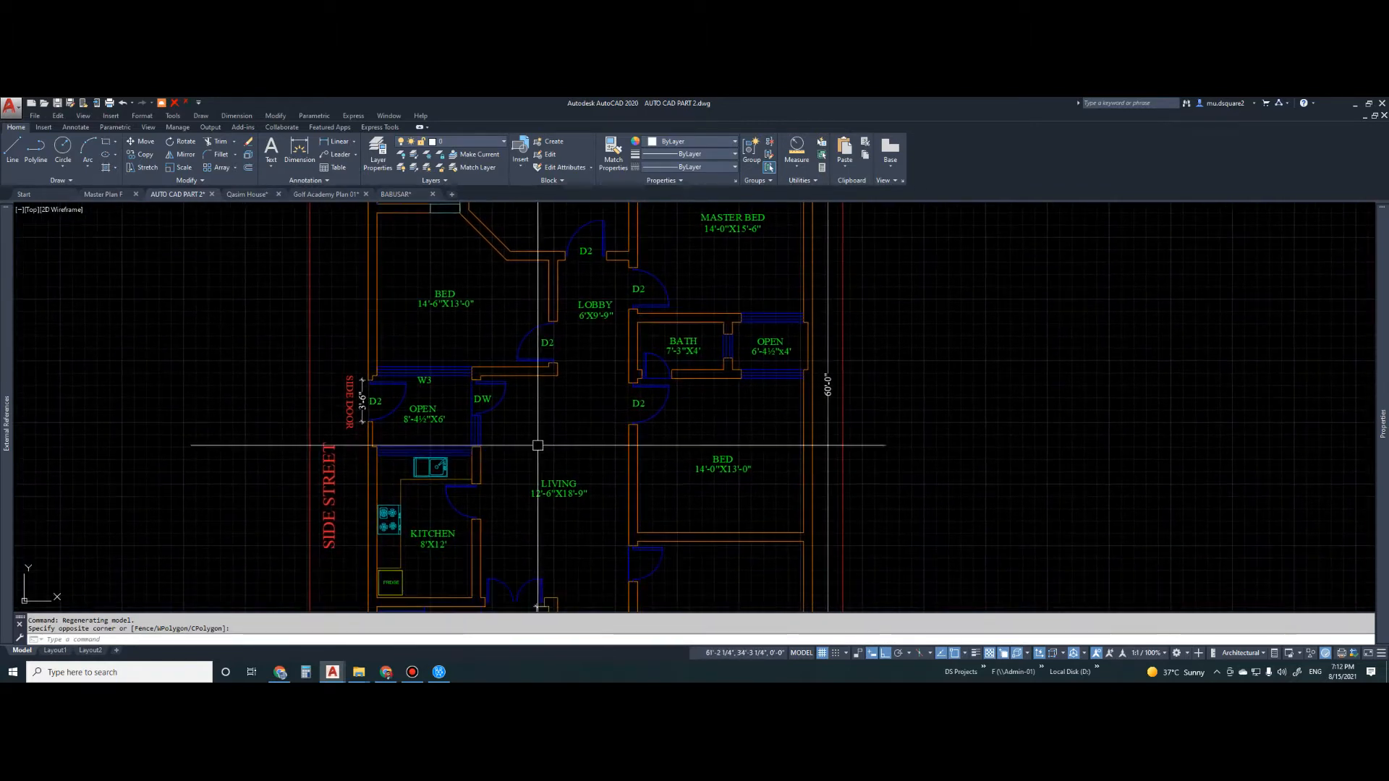
scroll(487, 477, down, 2)
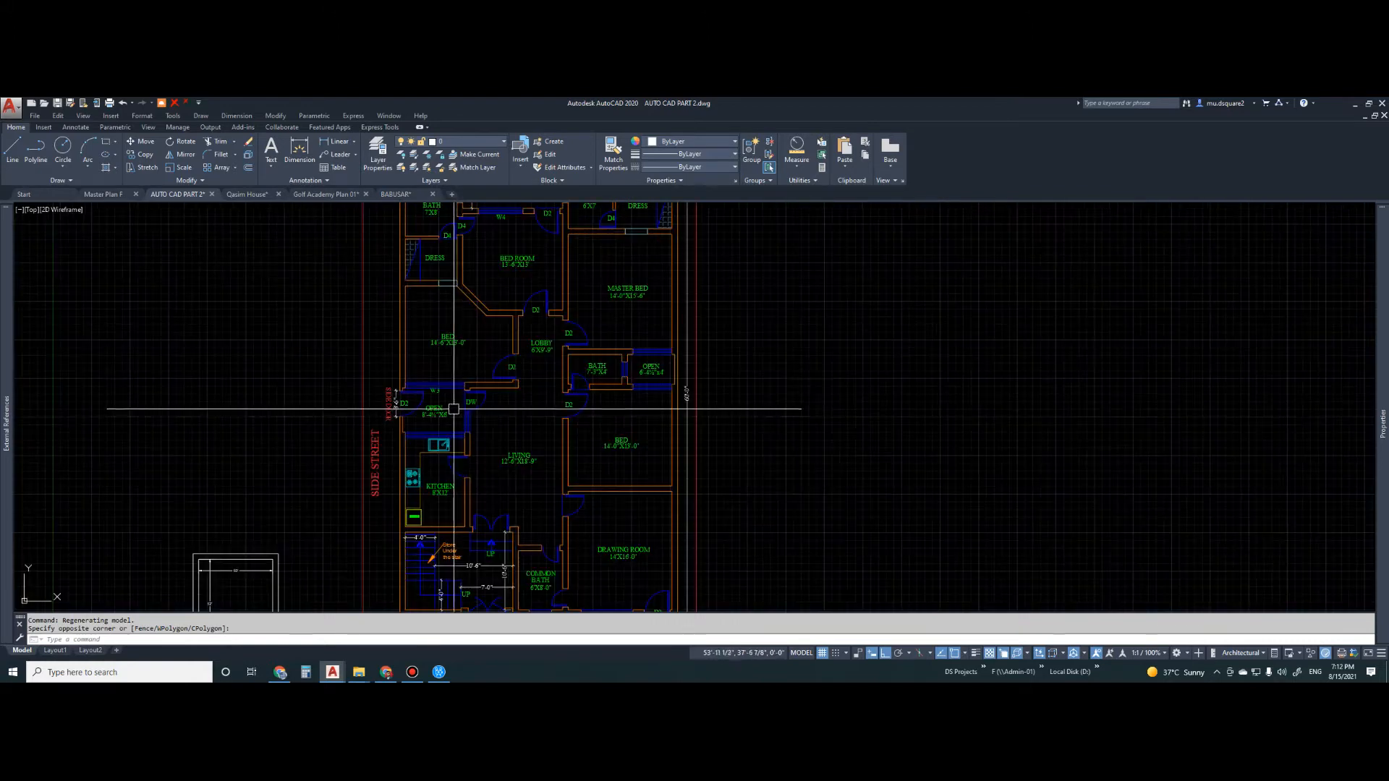
middle_drag(497, 455, 505, 454)
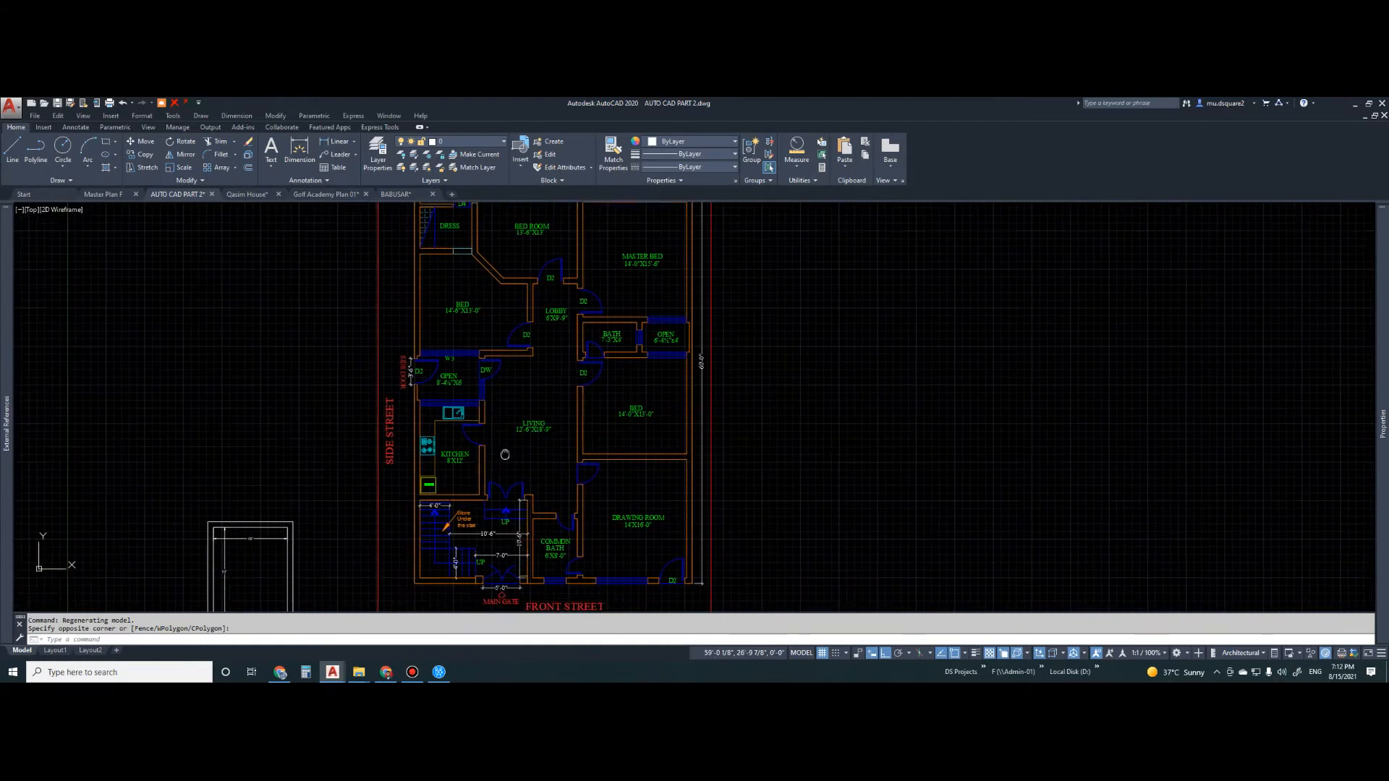
middle_drag(488, 386, 468, 427)
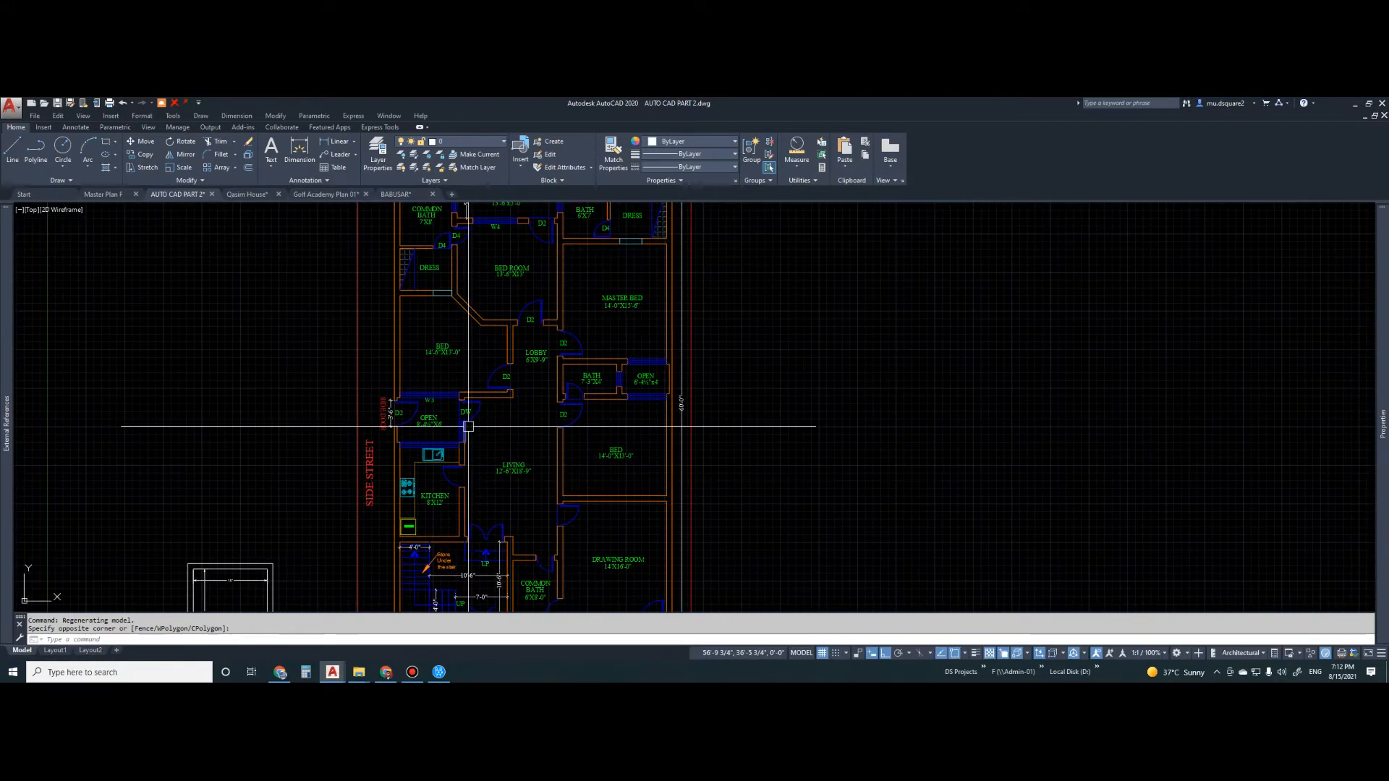
scroll(465, 387, down, 2)
scroll(471, 370, up, 2)
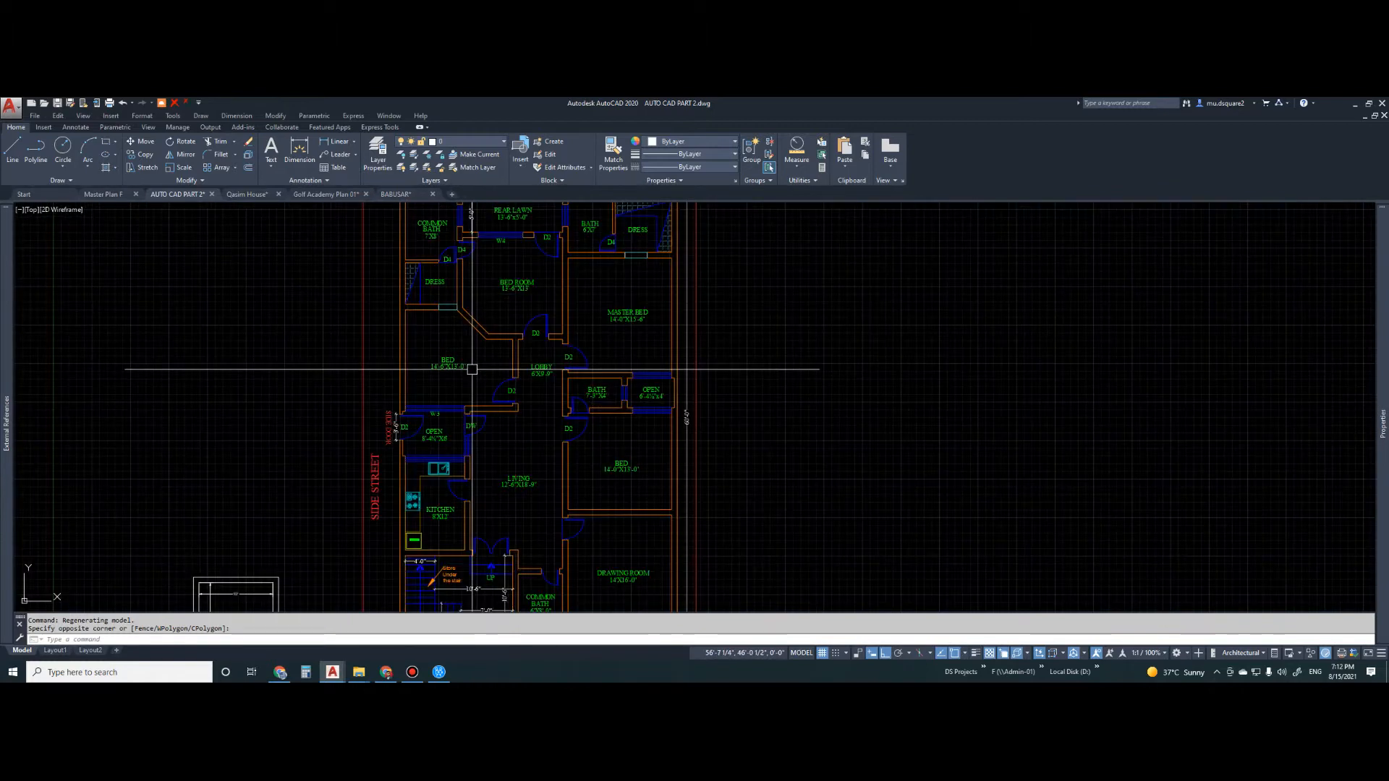
- Examine the main gate entrance, the staircase and their dimensions beside the front street
click(515, 436)
click(525, 446)
middle_drag(570, 487, 567, 430)
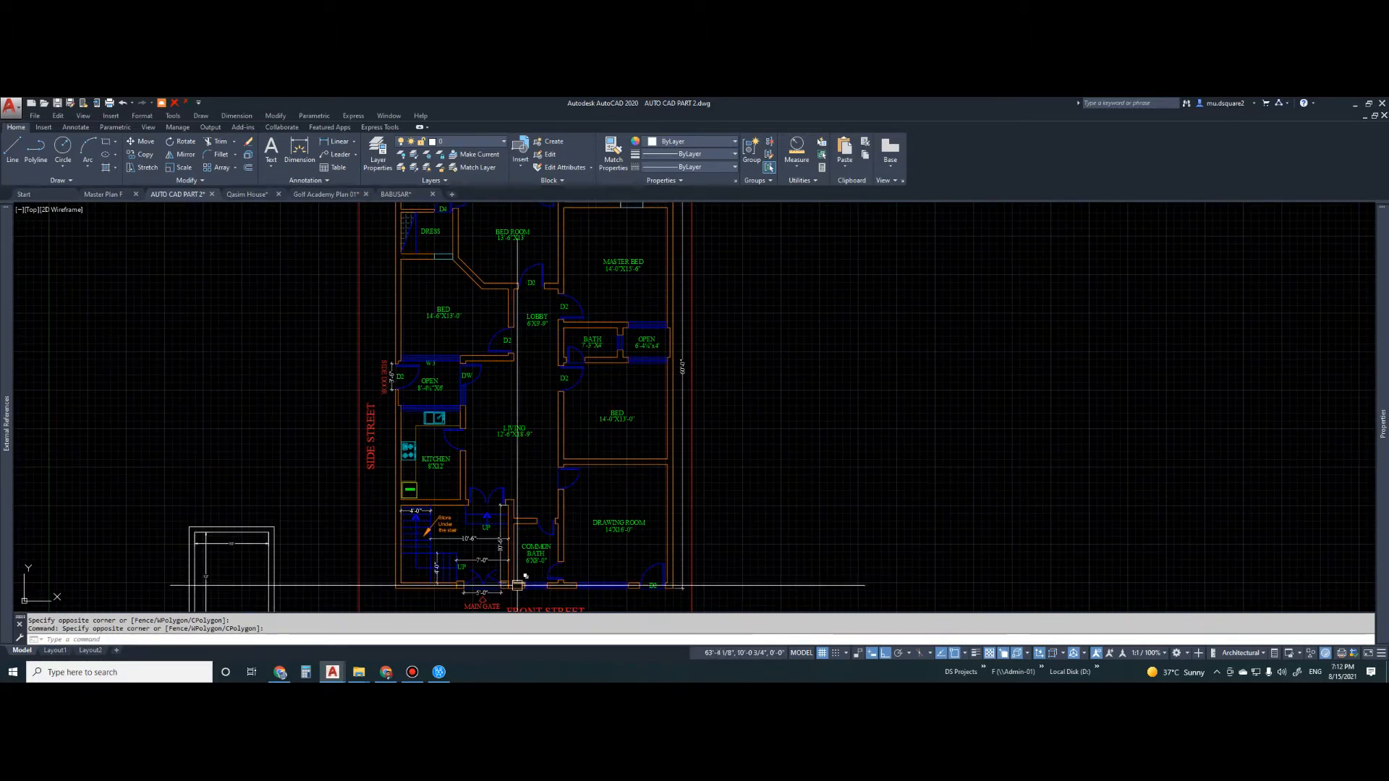
middle_drag(512, 575, 524, 532)
scroll(483, 547, up, 4)
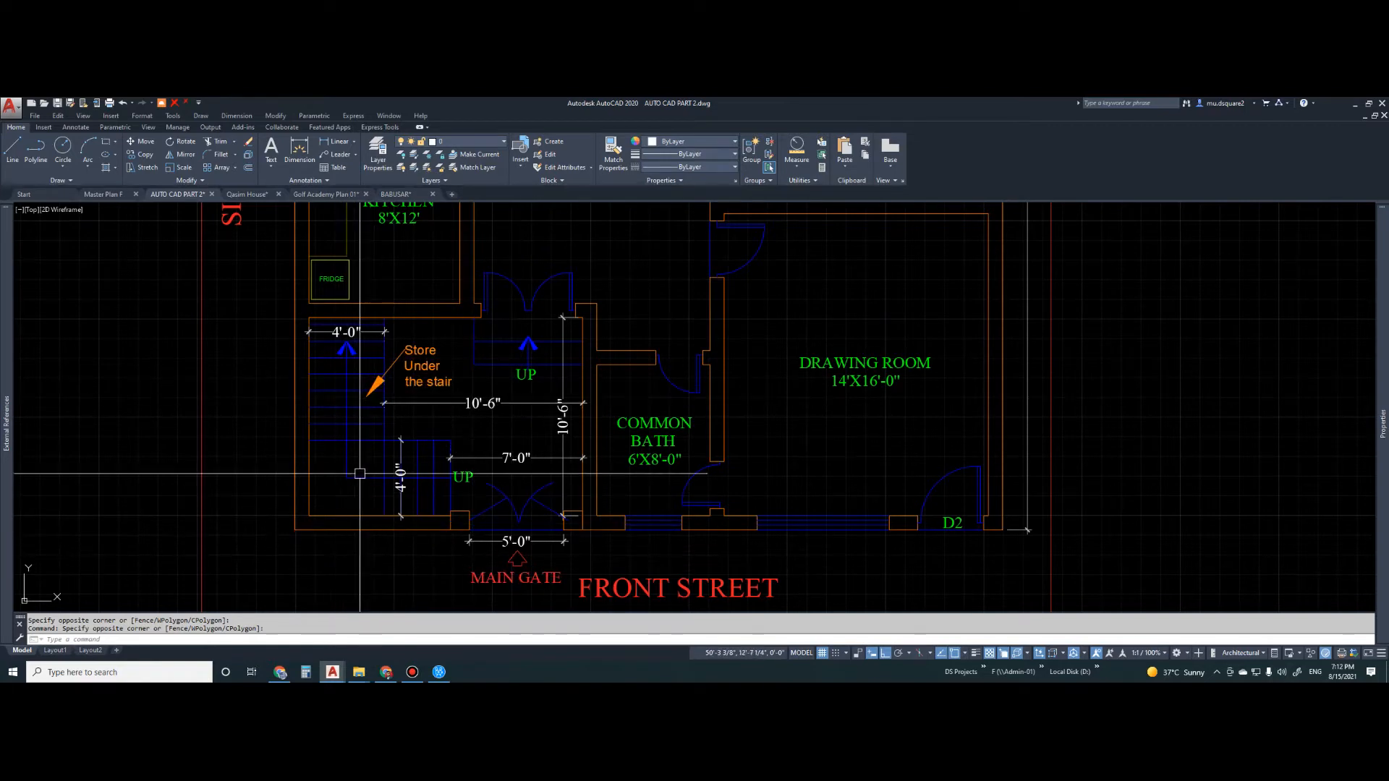
scroll(380, 506, down, 2)
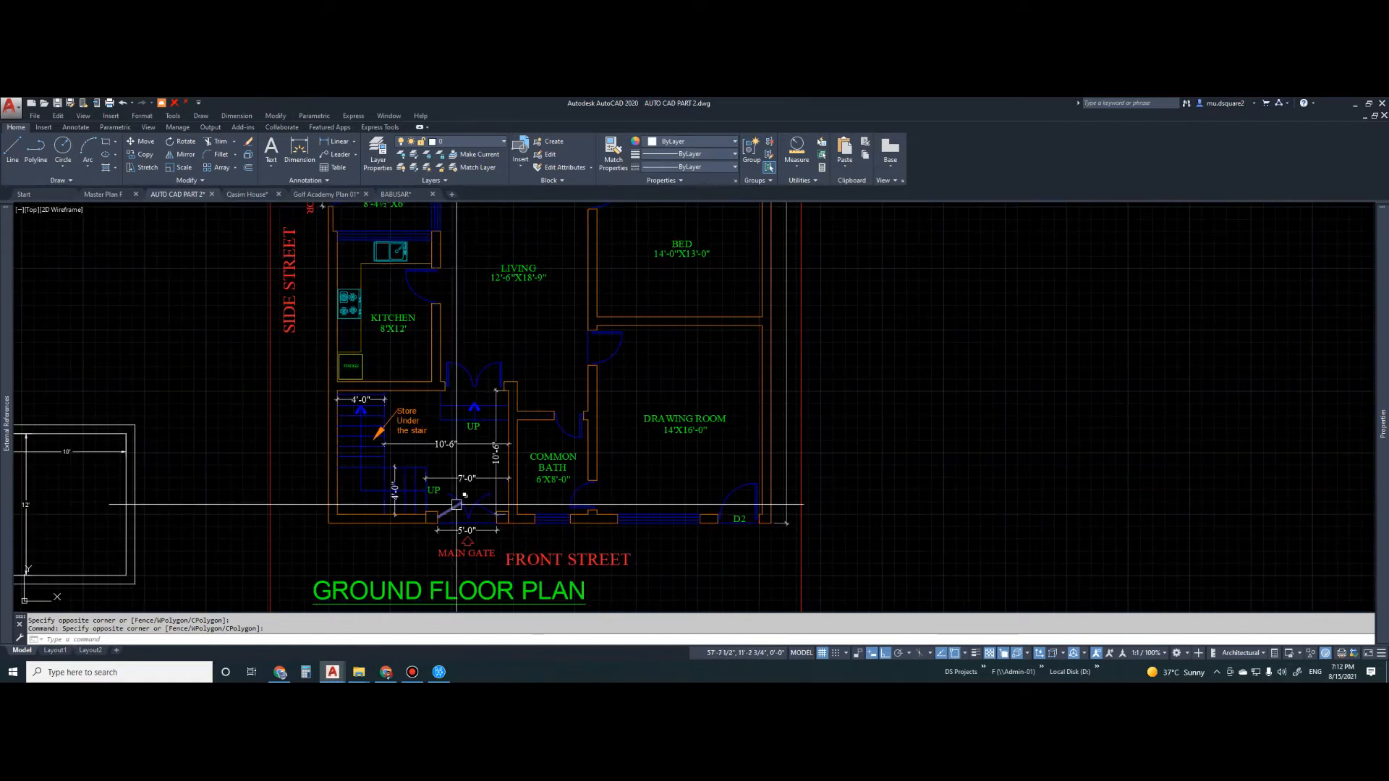
middle_drag(419, 424, 439, 492)
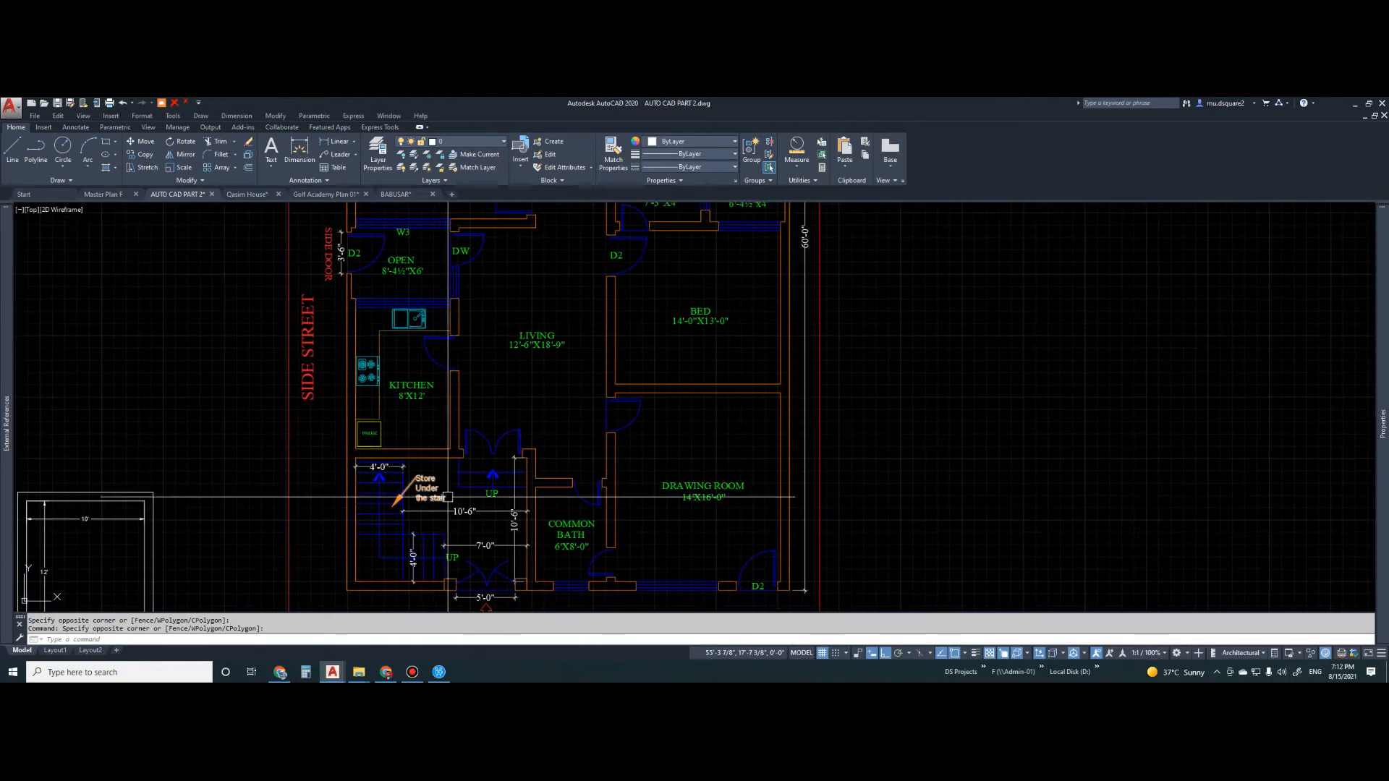
- Examine the store under the stair and the wall between the staircase and the kitchen
scroll(488, 489, down, 2)
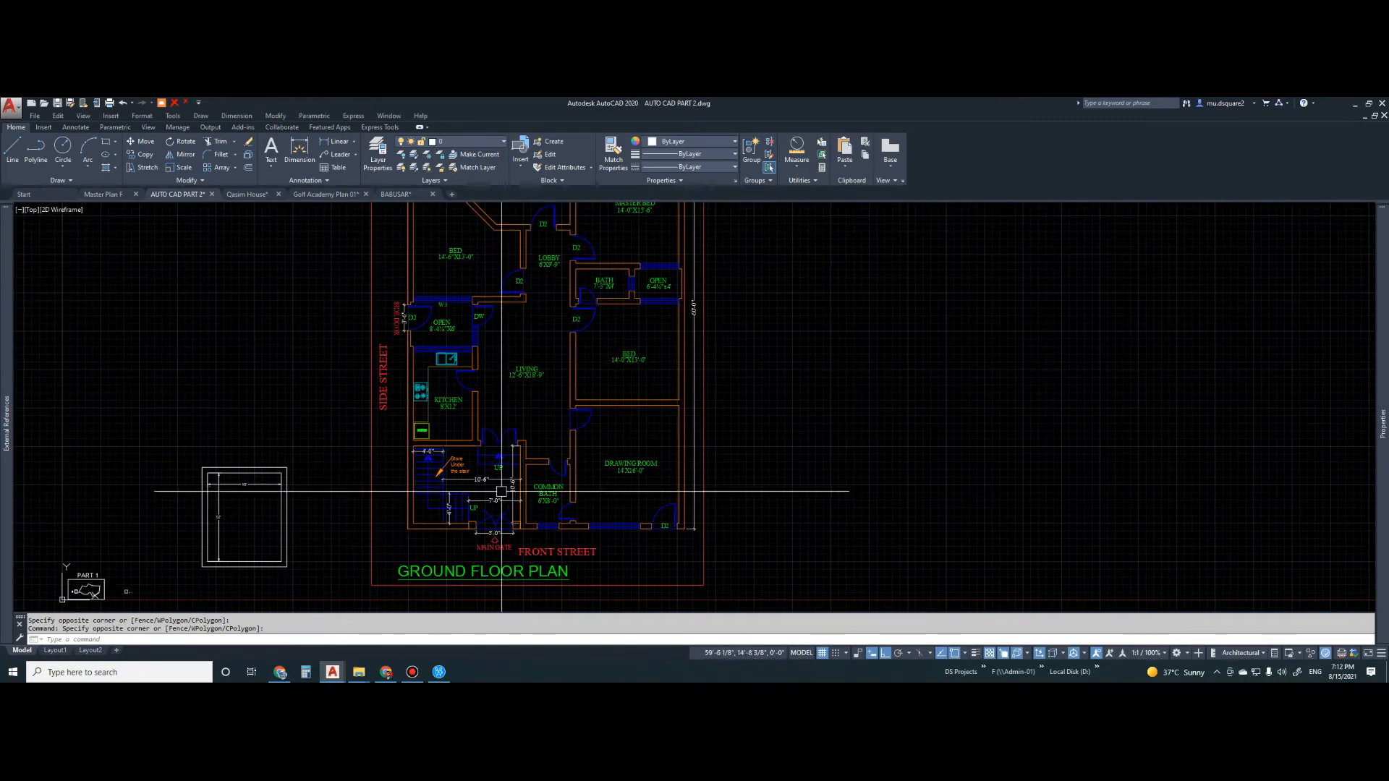
scroll(504, 494, up, 2)
middle_drag(490, 480, 498, 519)
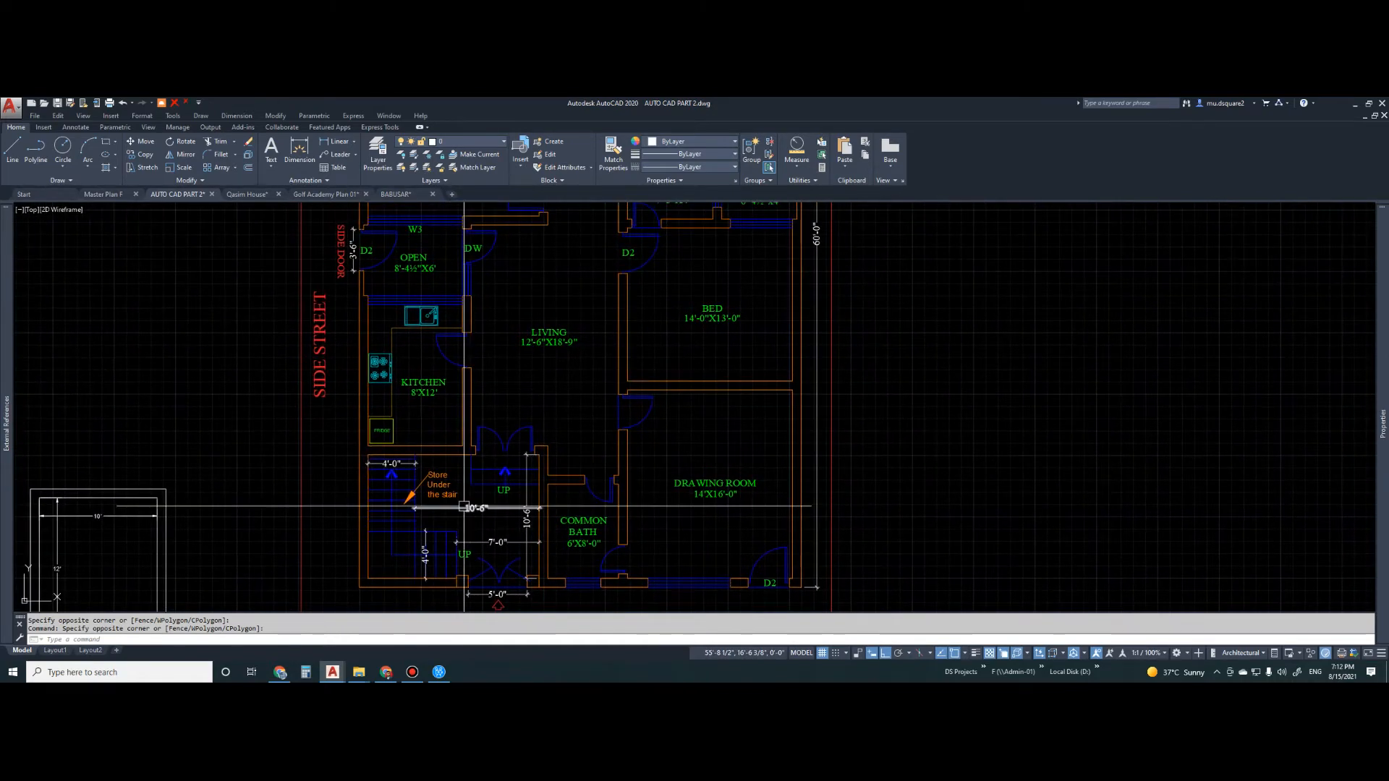
middle_drag(465, 432, 473, 457)
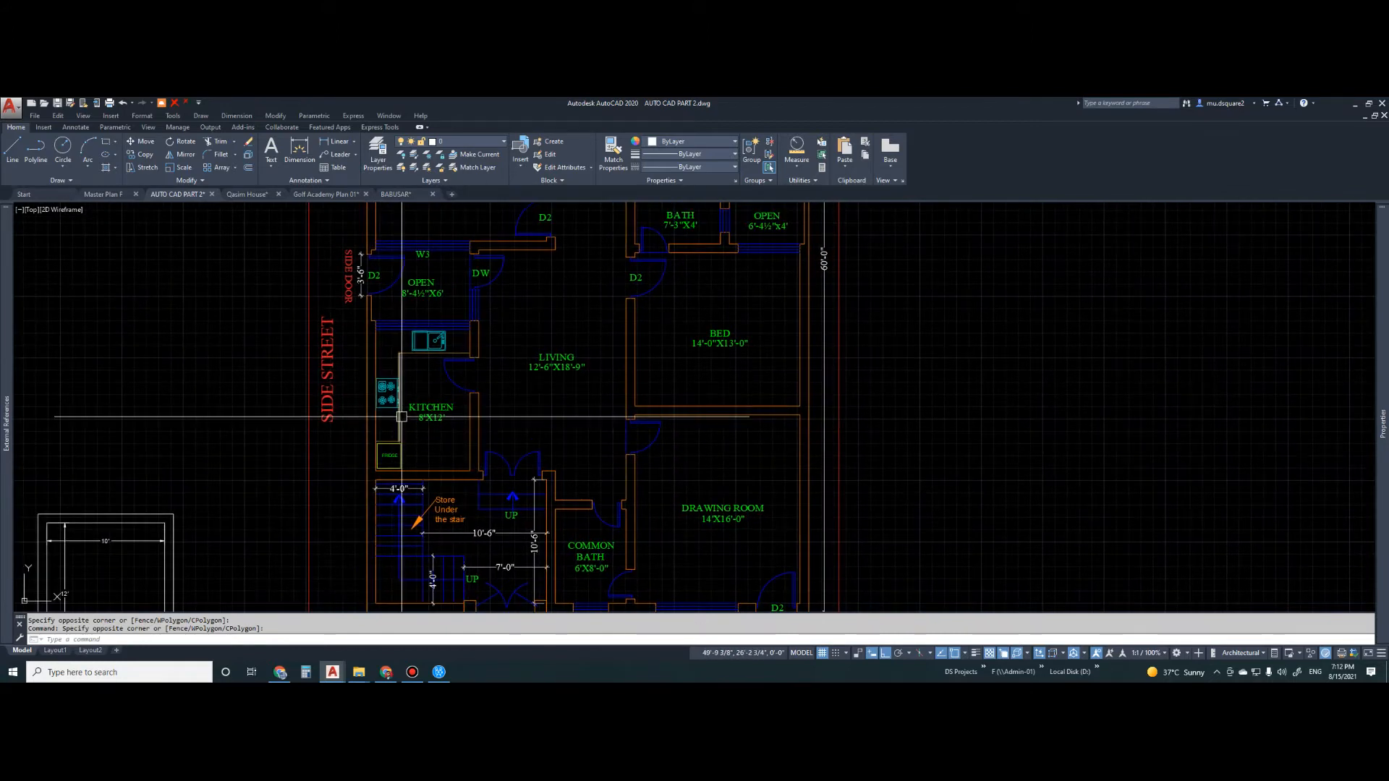
middle_drag(449, 510, 462, 430)
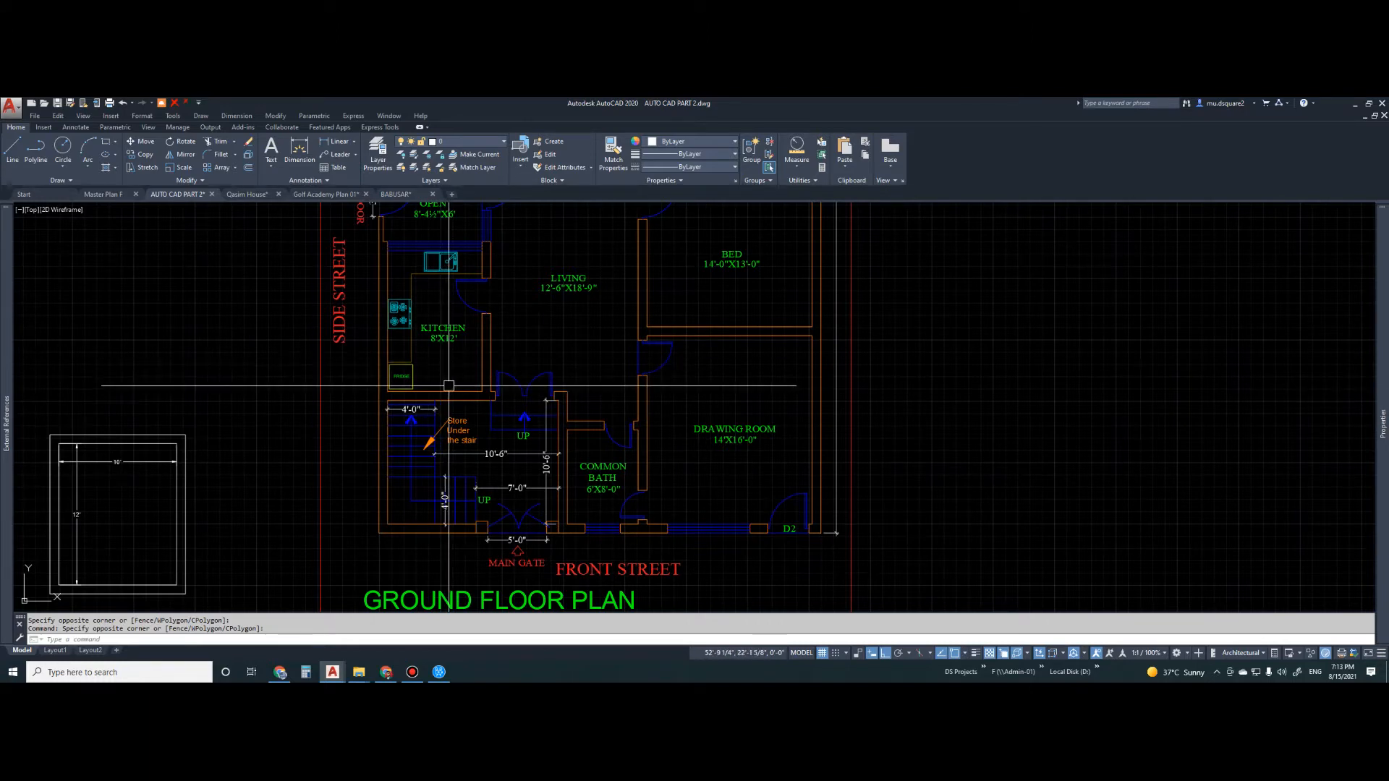
scroll(461, 407, up, 2)
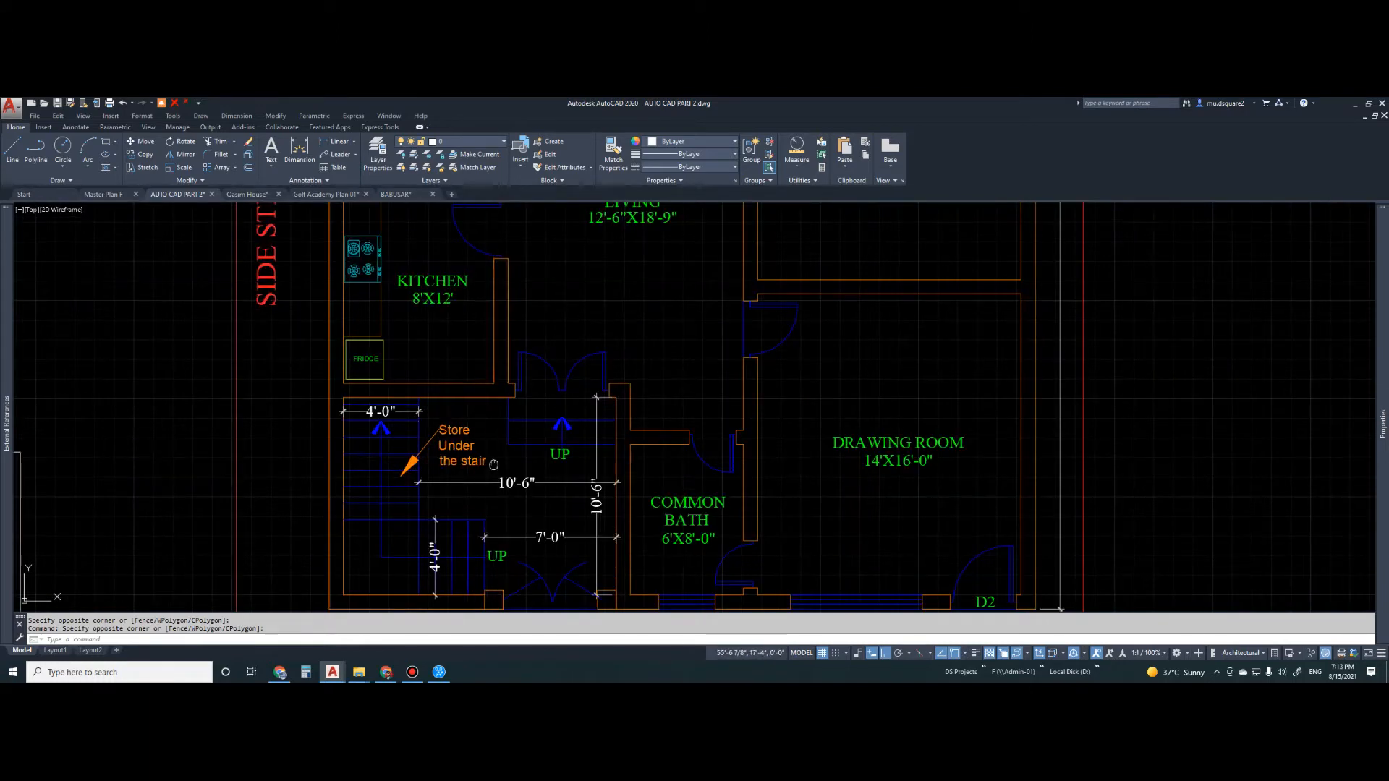
middle_drag(462, 464, 439, 443)
middle_drag(490, 378, 492, 434)
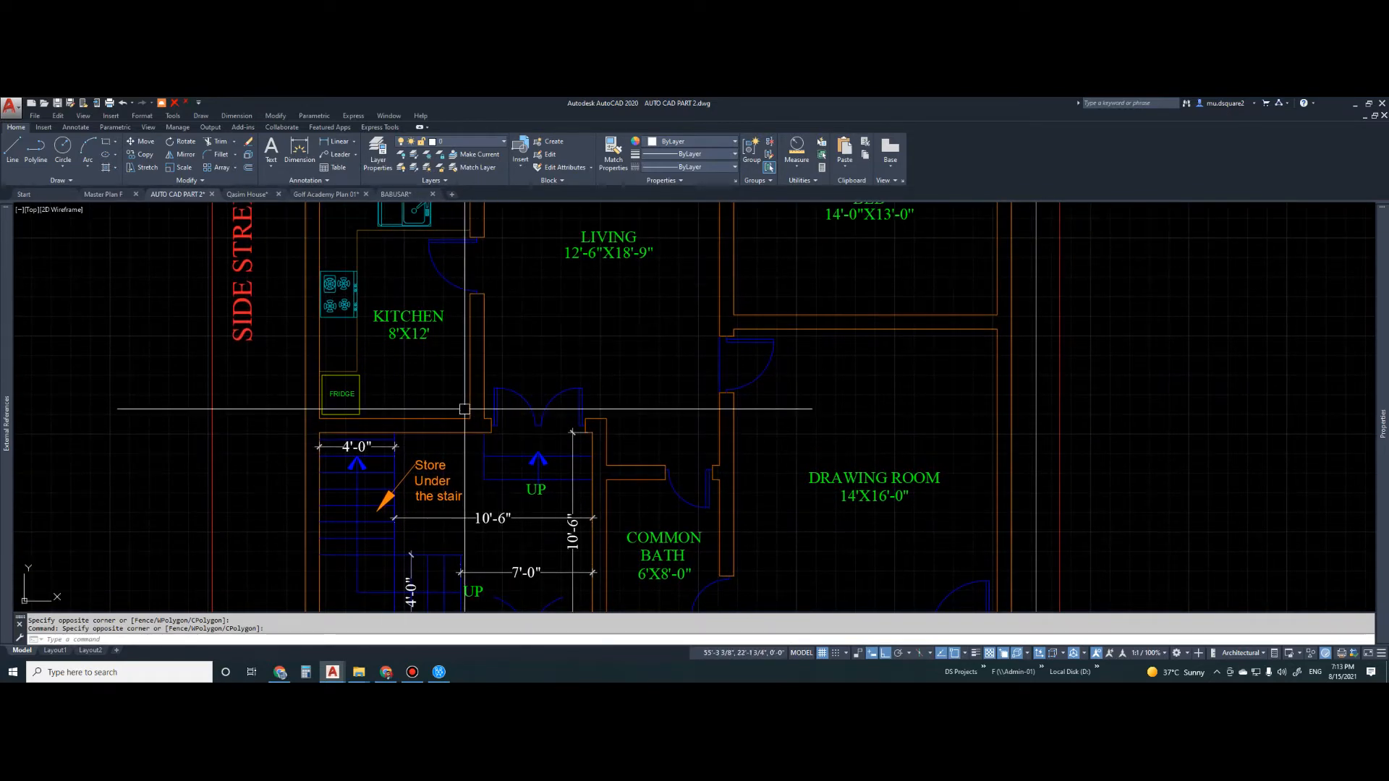
middle_drag(454, 438, 468, 396)
text(c)
key(Return)
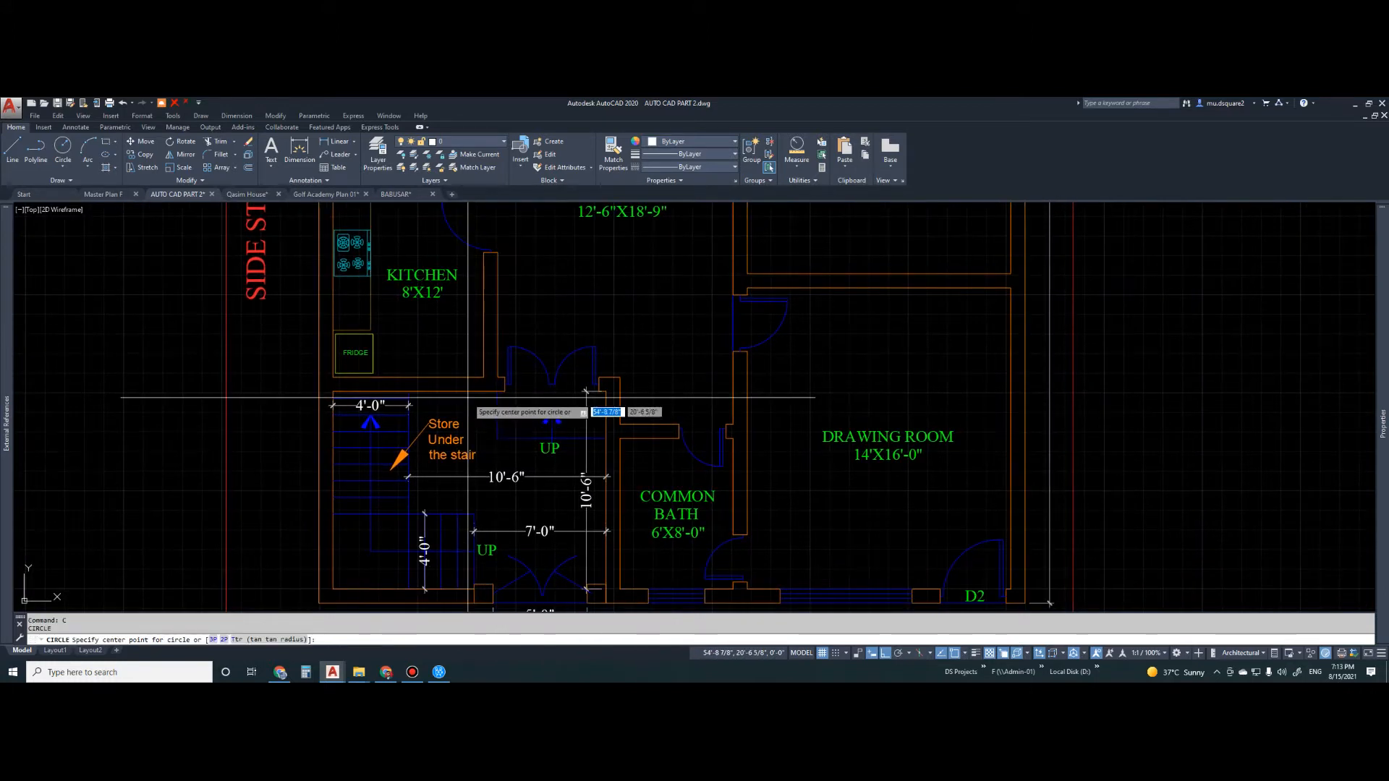
click(463, 382)
key(Escape)
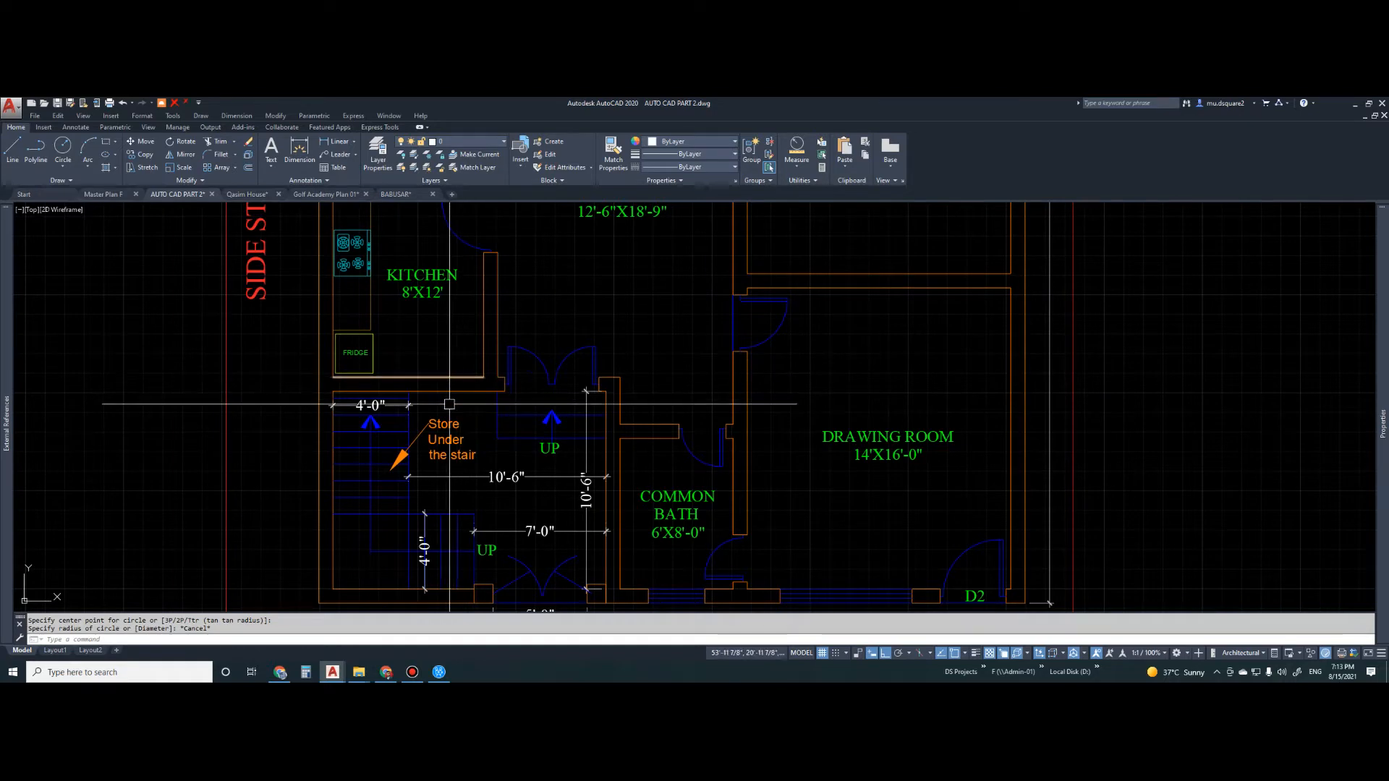
- Examine the overall ground floor plan from the front street side up to the lobby and bedrooms
scroll(448, 424, down, 5)
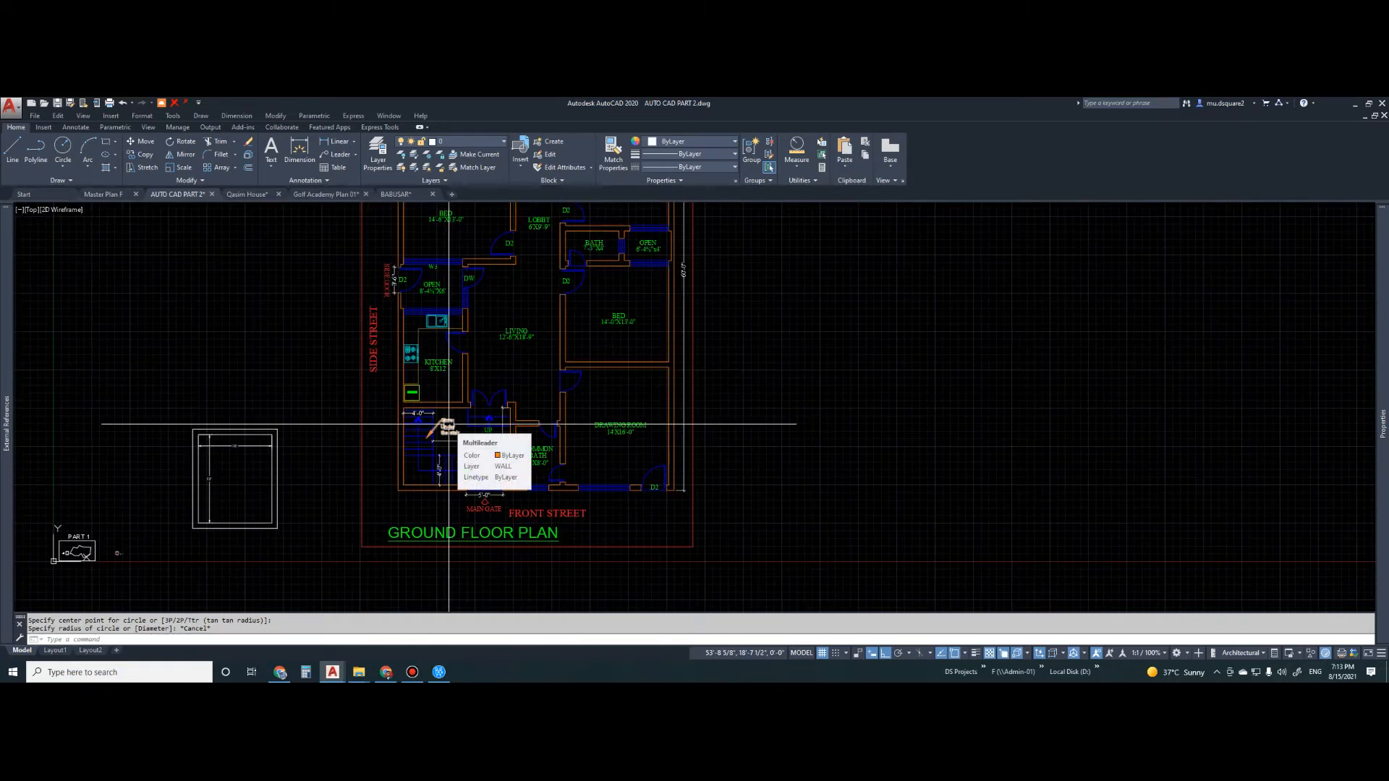
middle_drag(638, 383, 627, 471)
double_click(628, 471)
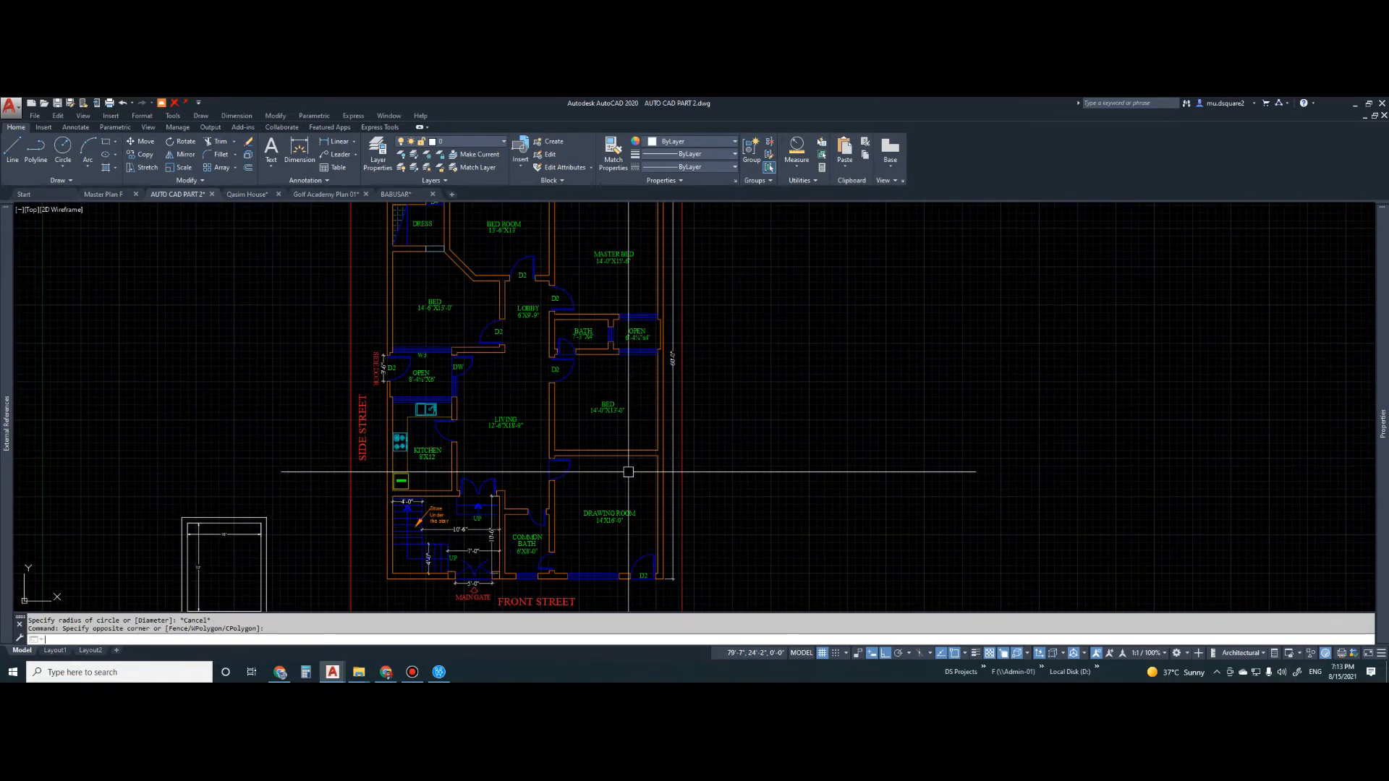
middle_drag(611, 443, 639, 454)
scroll(407, 394, down, 5)
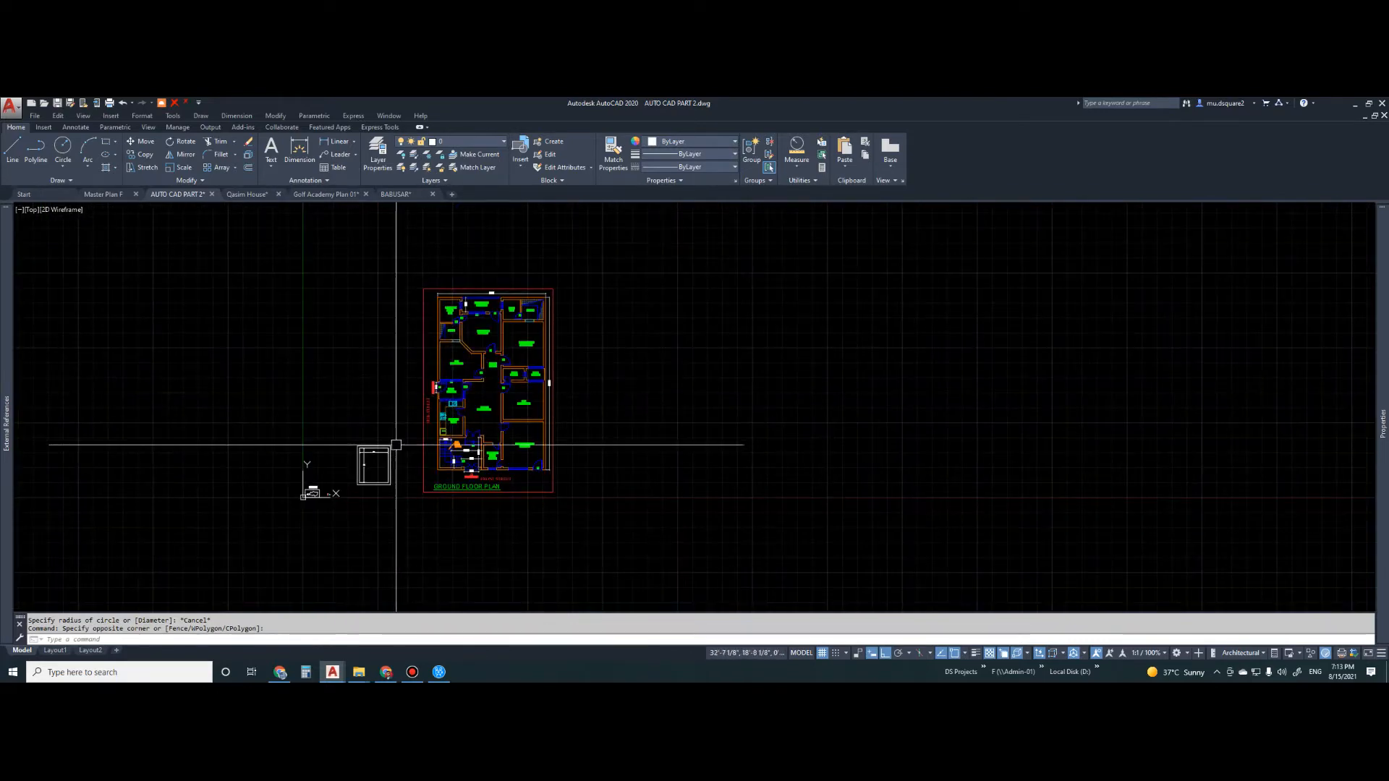
scroll(427, 453, up, 5)
middle_drag(573, 440, 426, 487)
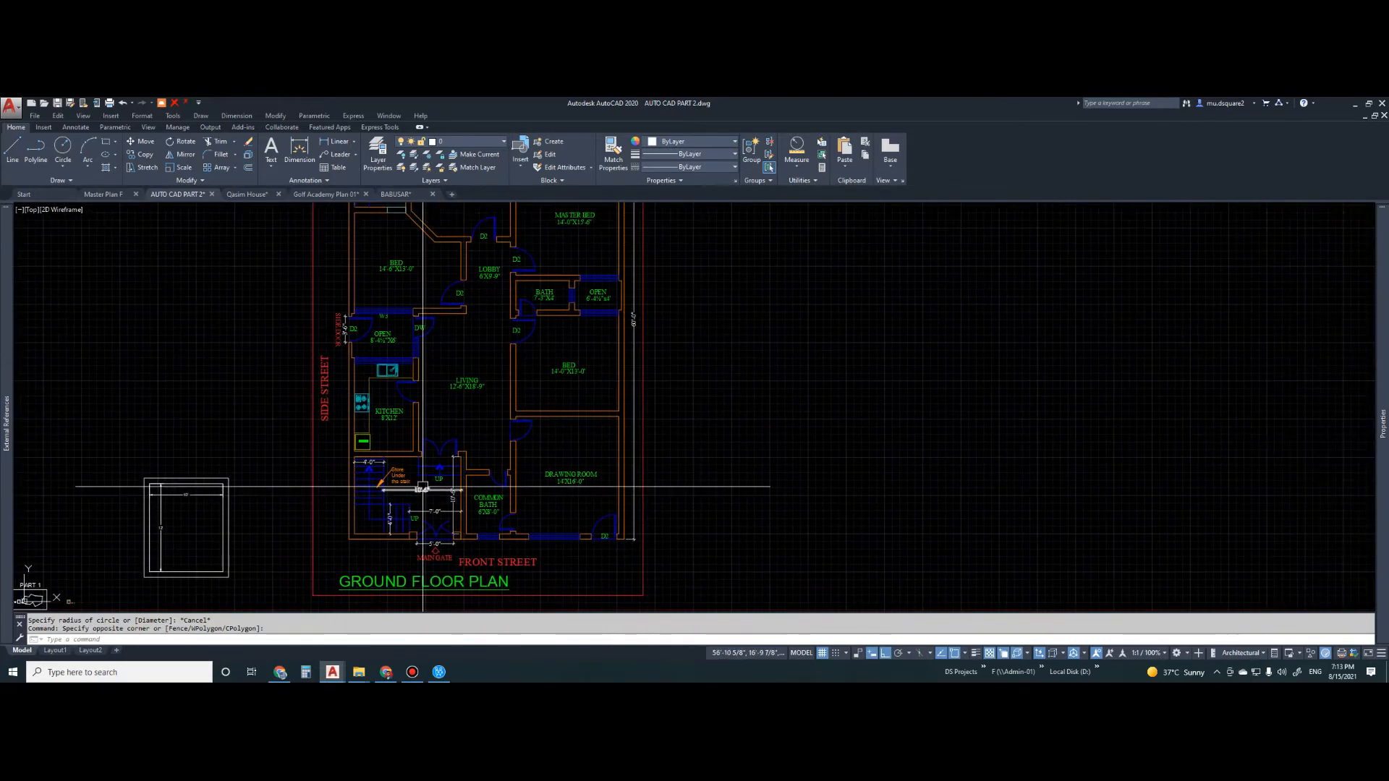
- Examine the door between the living room and the drawing room, and the bedroom side of the living room
scroll(553, 424, up, 4)
click(556, 417)
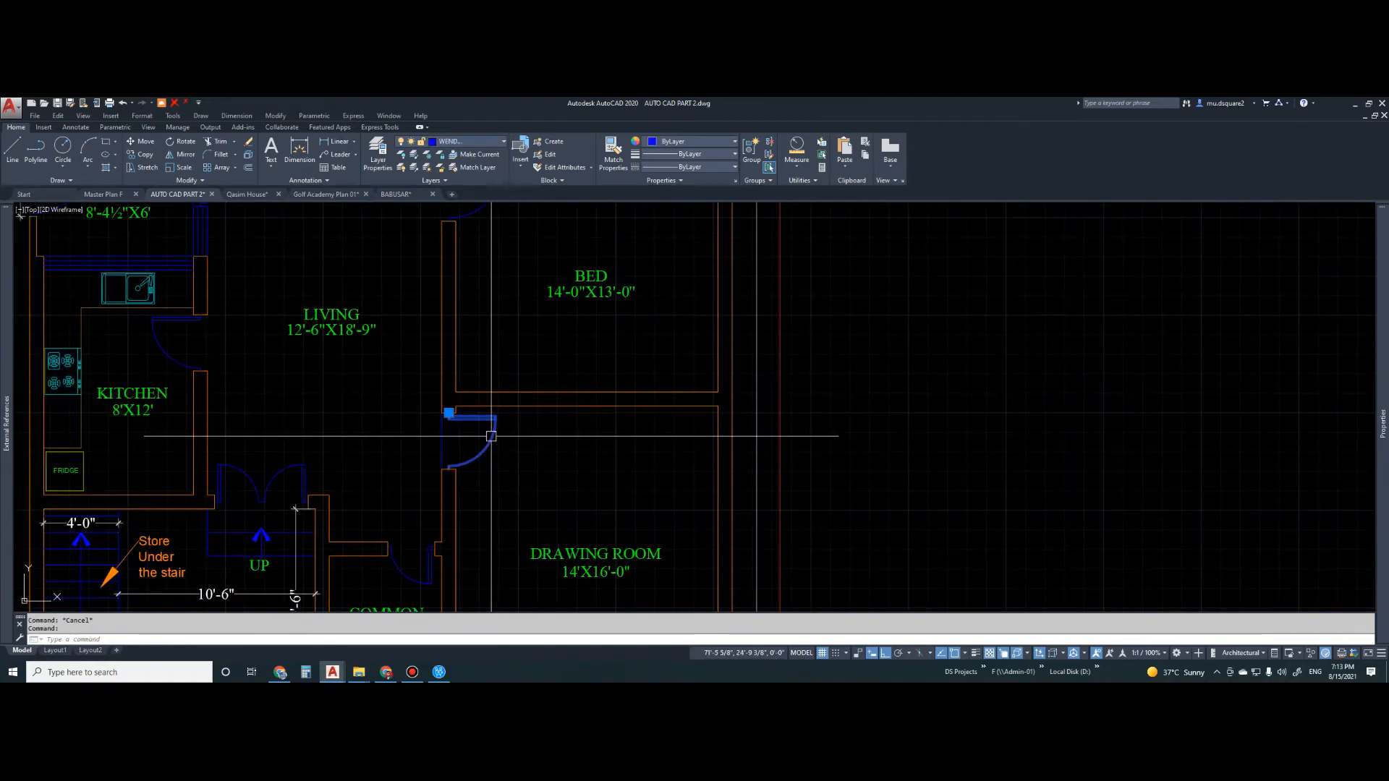
middle_drag(533, 431, 521, 471)
key(Escape)
key(Escape)
click(562, 320)
middle_drag(562, 320, 568, 457)
middle_drag(568, 354, 570, 482)
key(Escape)
- Examine the dress and D4 doors beside the rear bedroom, and their place in the overall plan
middle_drag(468, 471, 572, 543)
scroll(571, 434, down, 2)
scroll(443, 350, down, 3)
scroll(403, 350, up, 5)
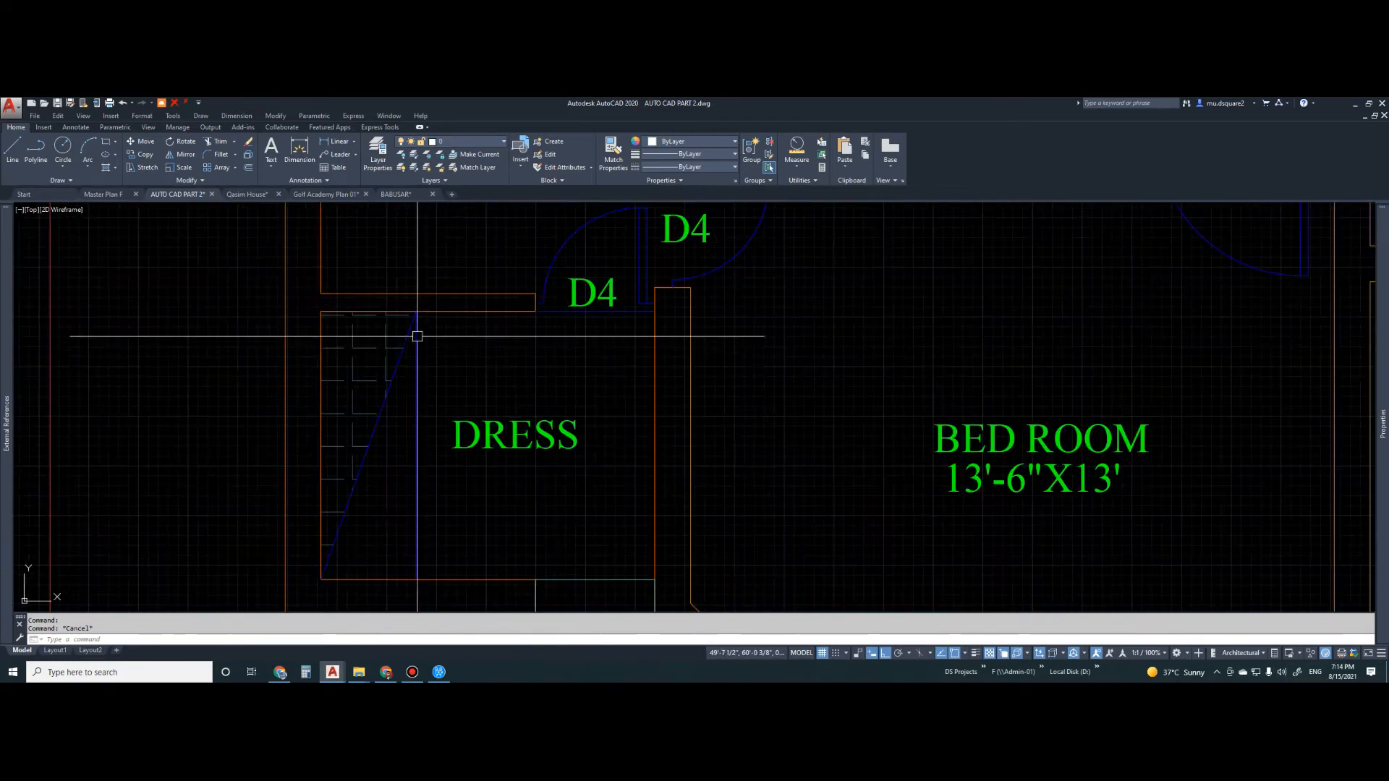
scroll(374, 383, down, 3)
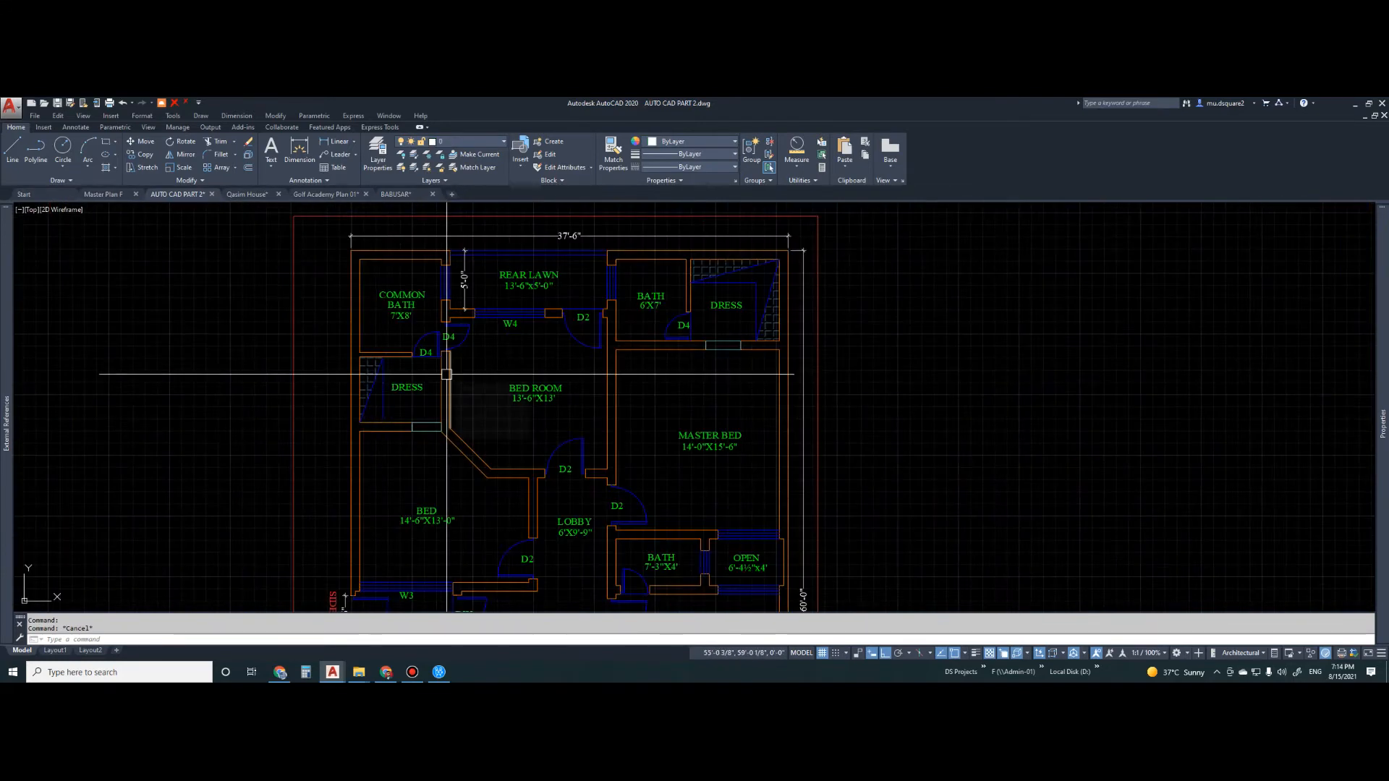
scroll(528, 303, down, 4)
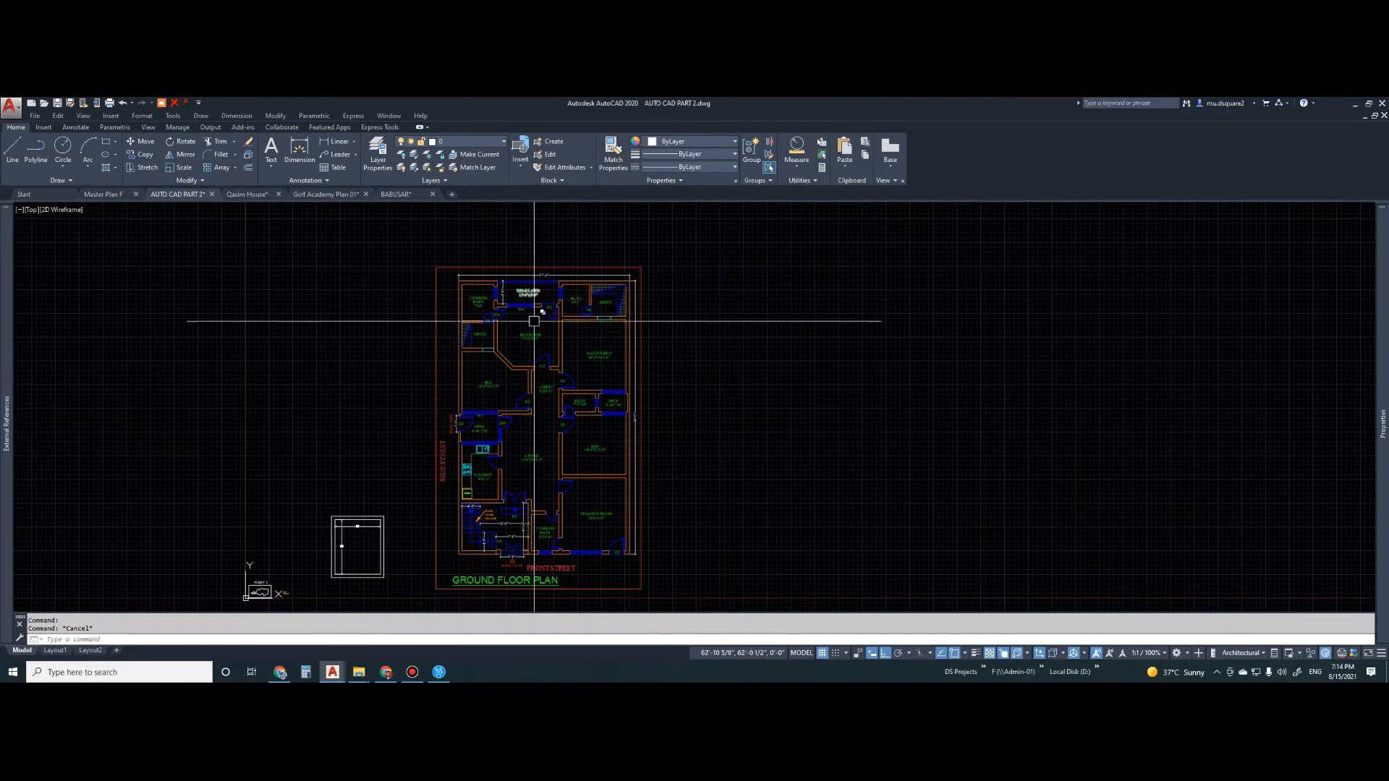
scroll(561, 564, up, 3)
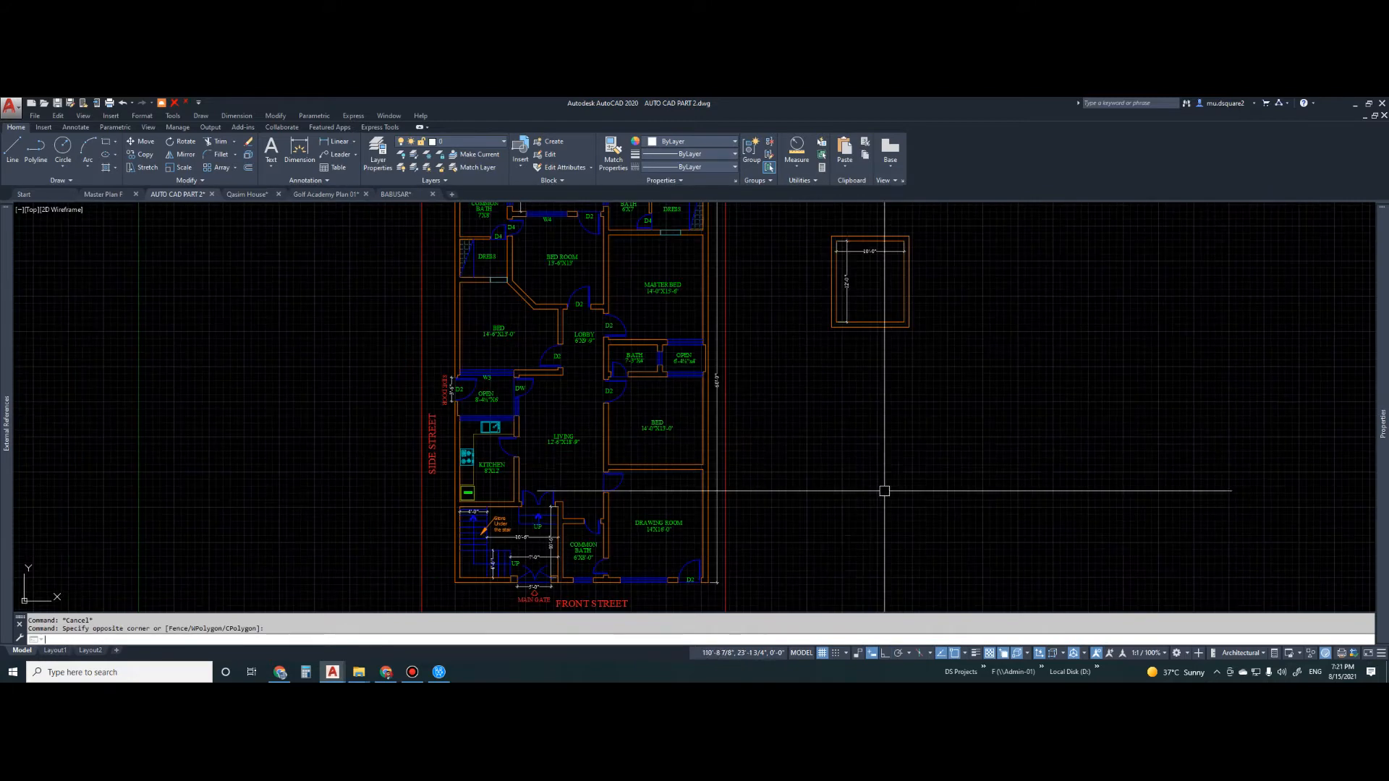
- Examine the kitchen's fridge, stove, sink and door, and the adjoining open area with its DW door
middle_drag(831, 443, 689, 488)
click(689, 488)
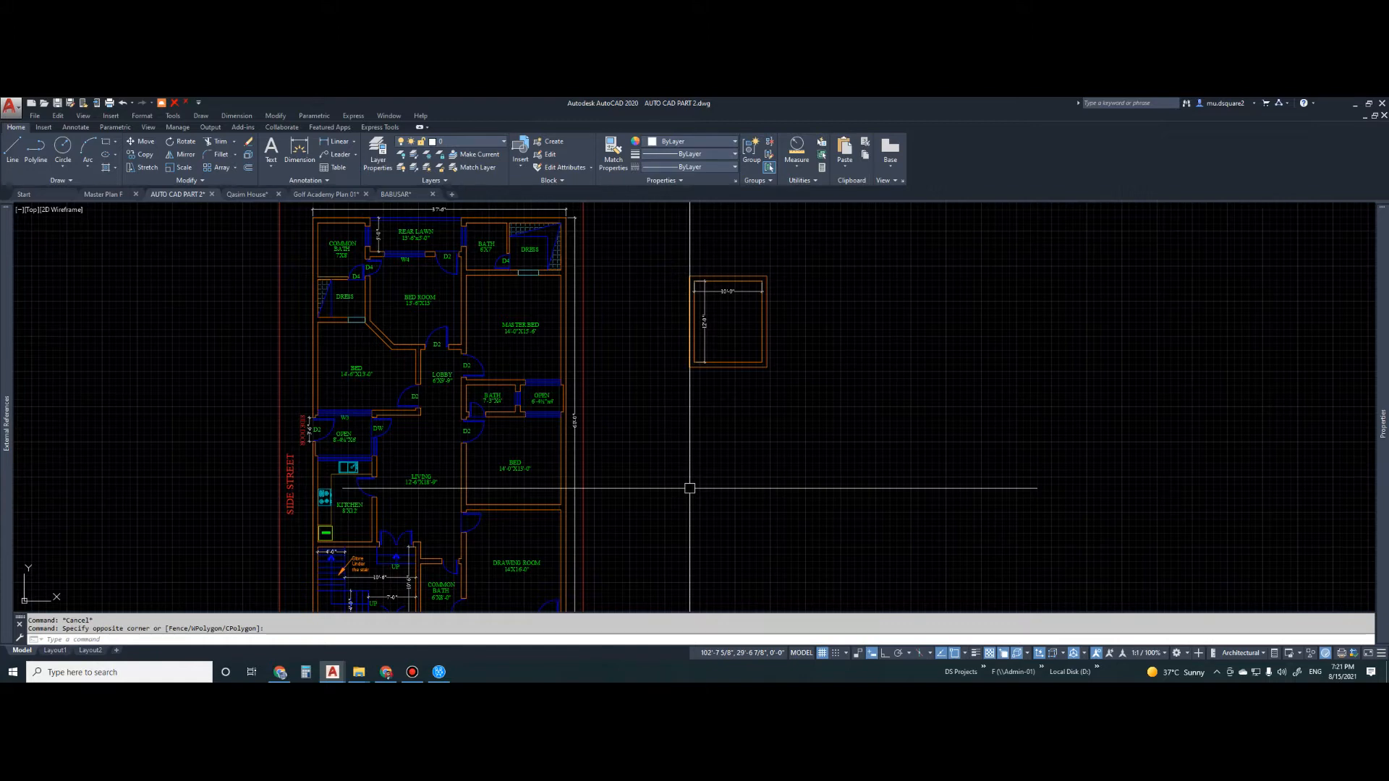
scroll(325, 527, up, 5)
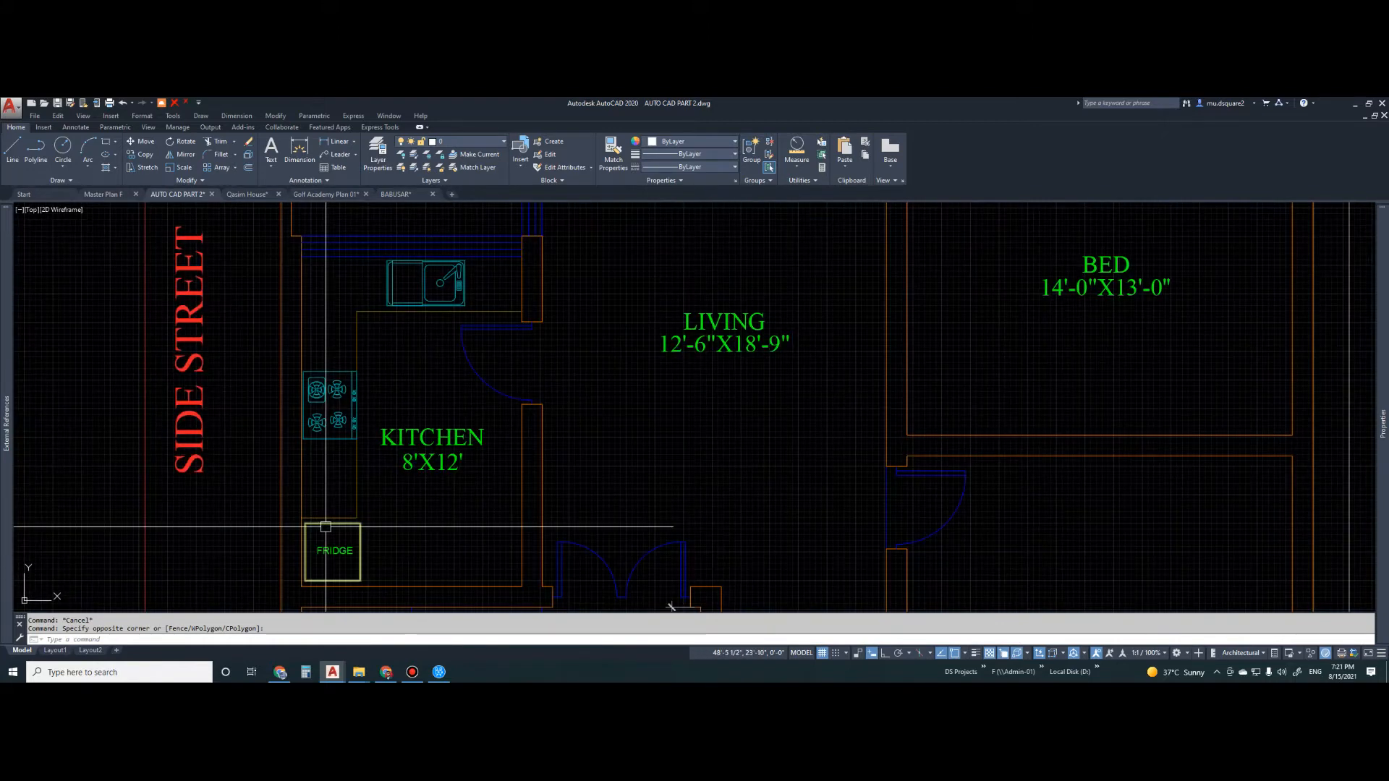
scroll(362, 474, down, 4)
scroll(423, 454, up, 3)
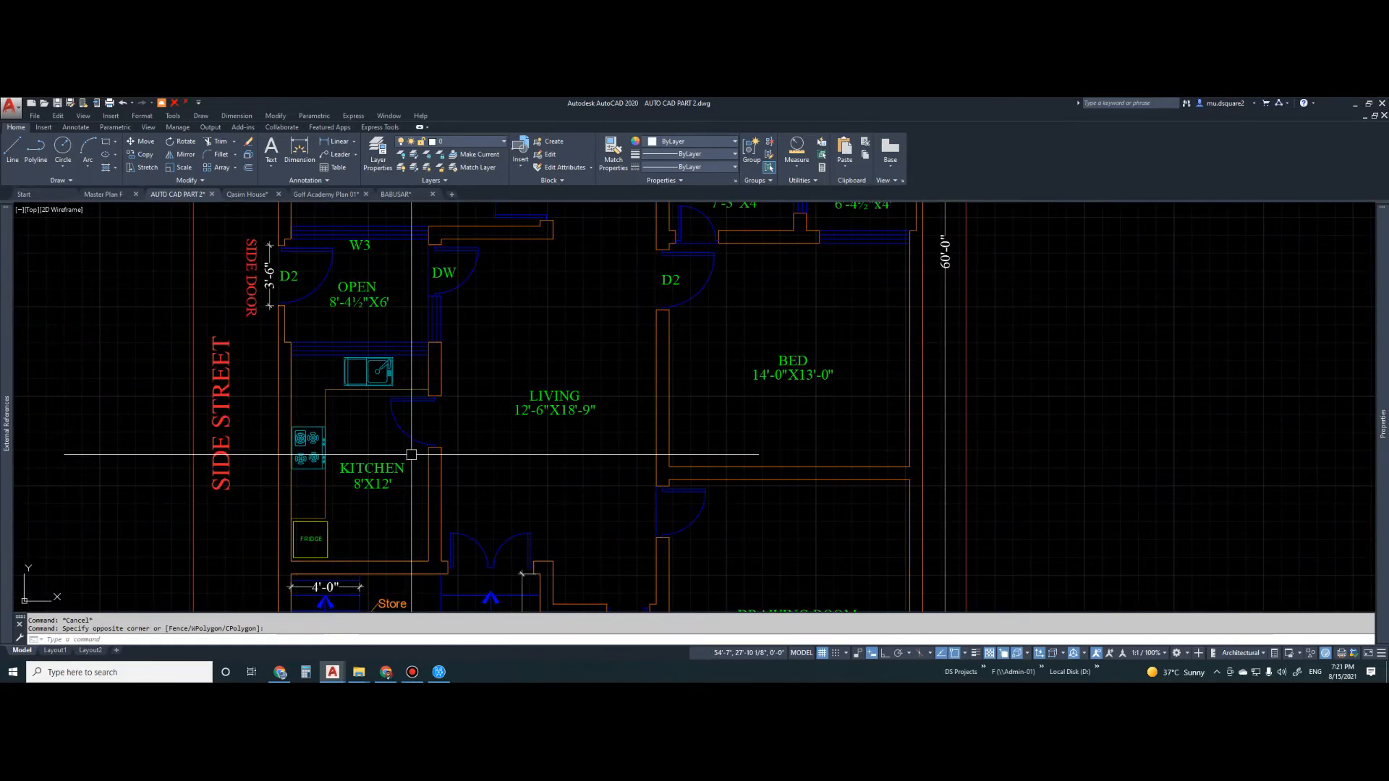
scroll(425, 462, down, 5)
scroll(427, 415, up, 4)
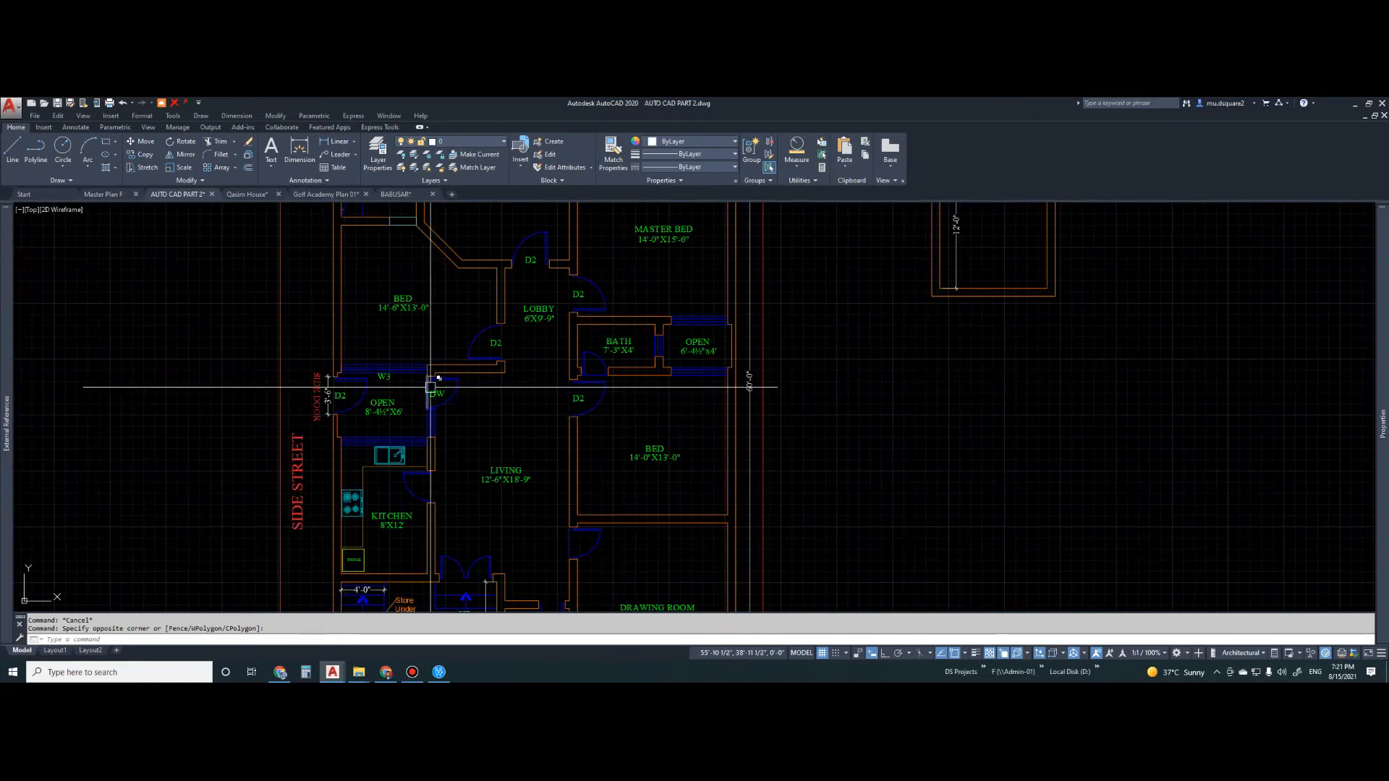
middle_drag(444, 395, 443, 400)
middle_drag(400, 528, 413, 476)
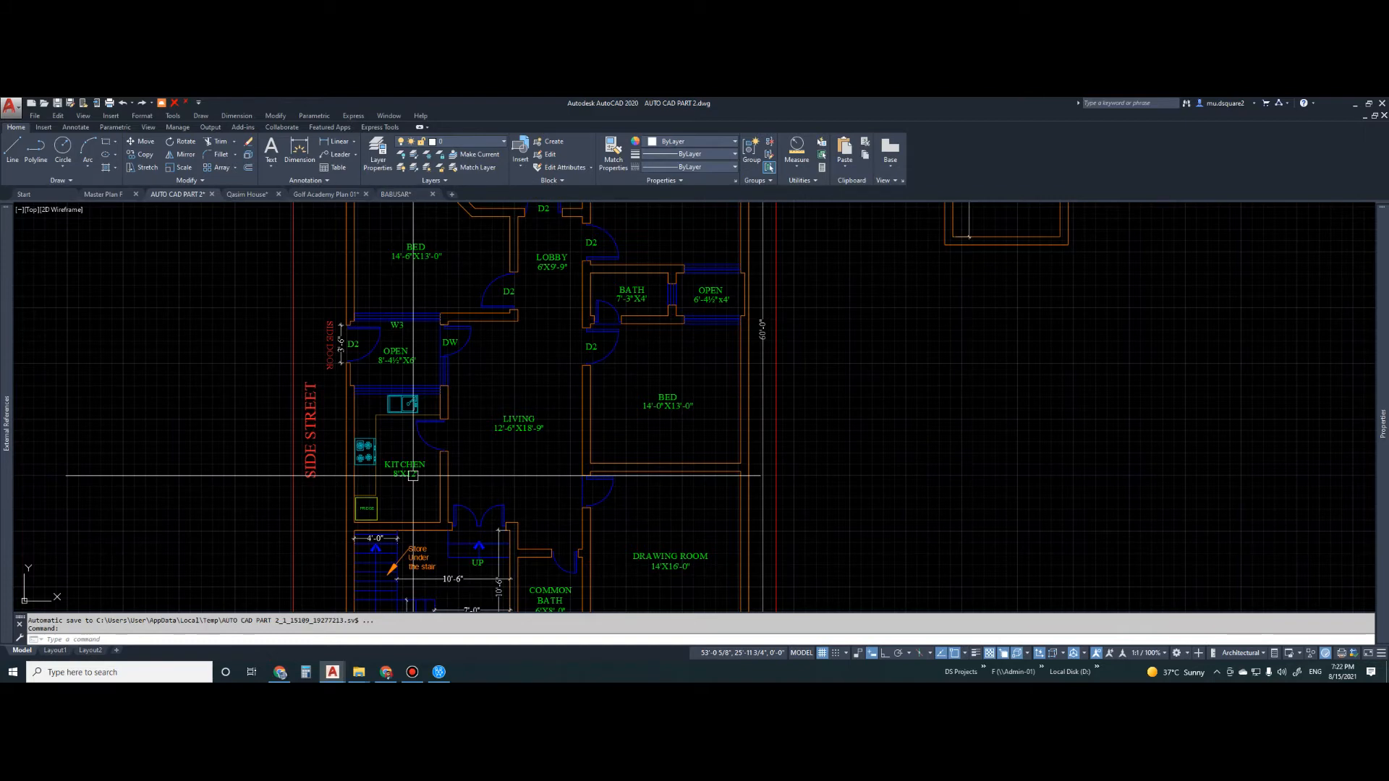
- Examine the living room between the kitchen door and the drawing room door
scroll(466, 460, up, 4)
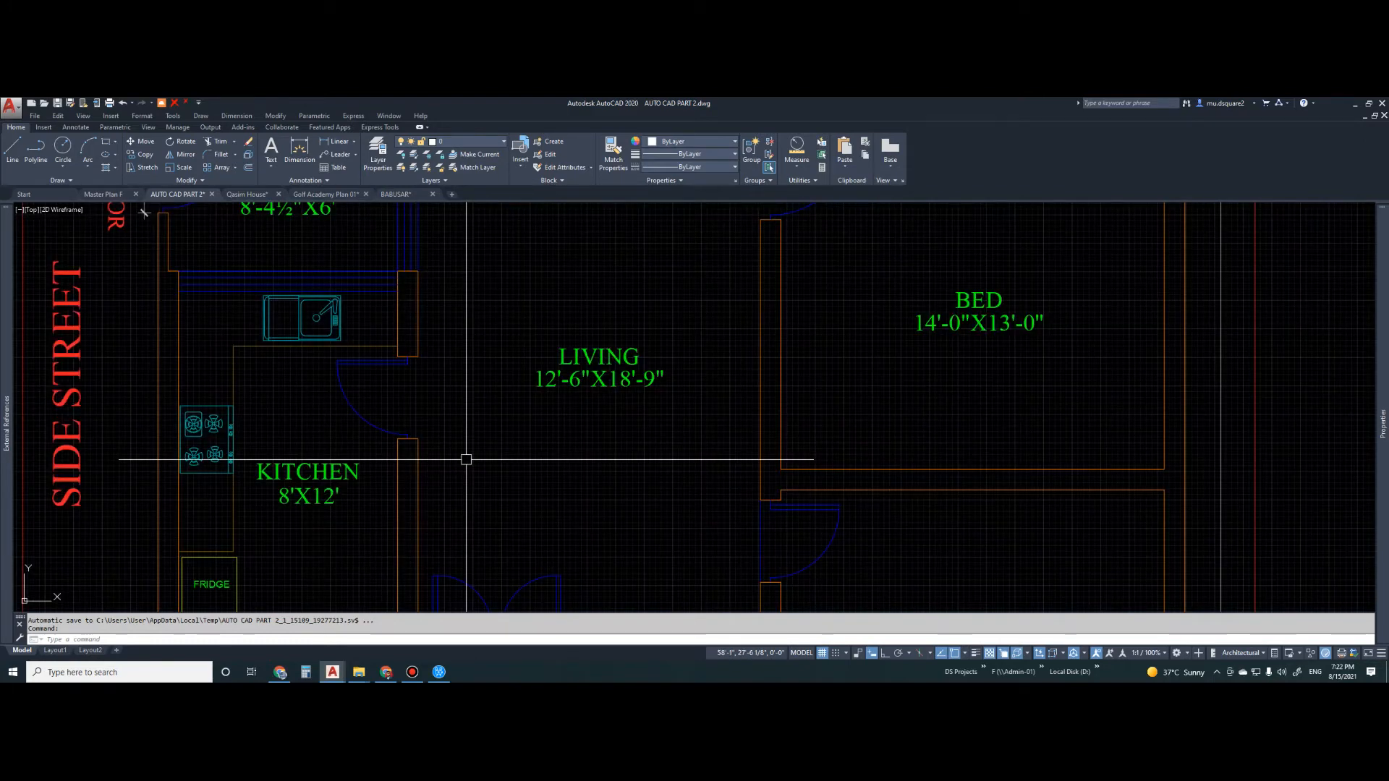
scroll(454, 465, down, 4)
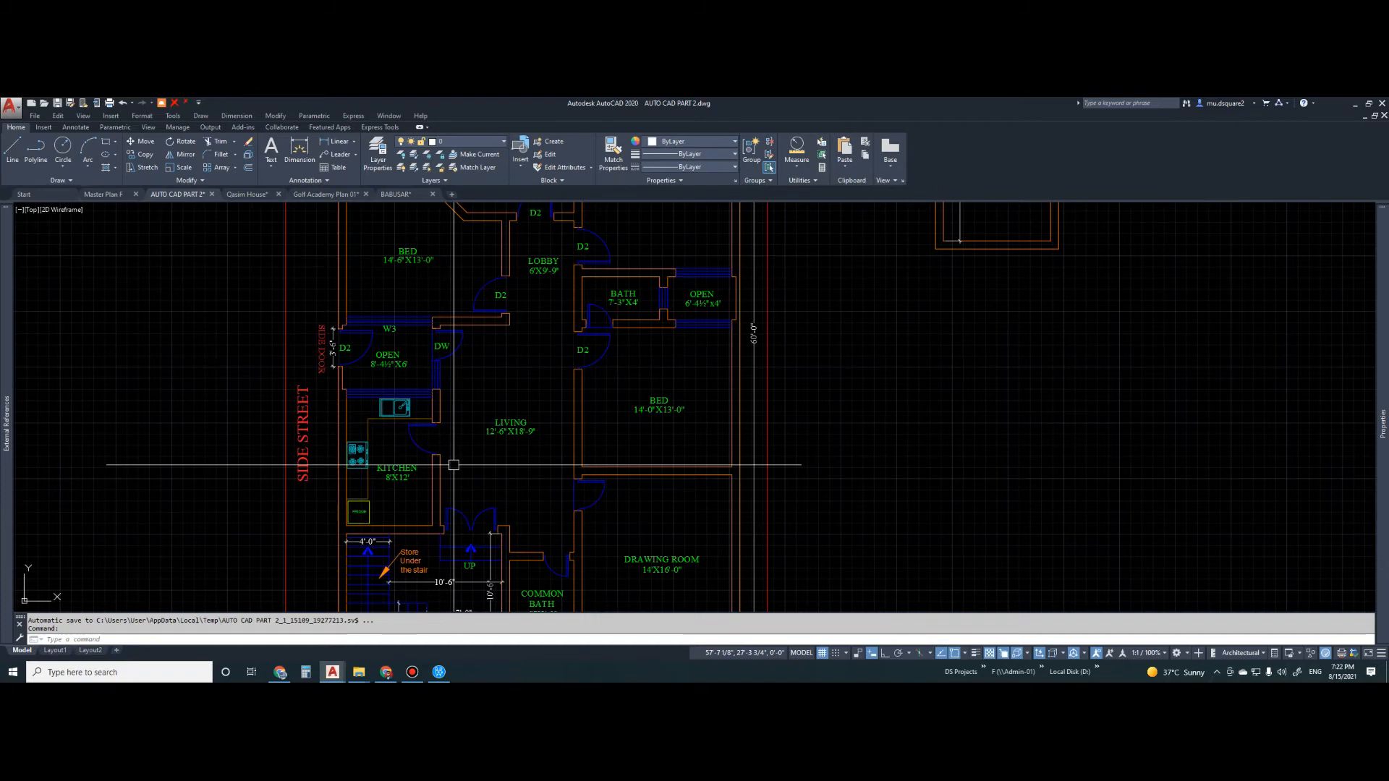
scroll(607, 499, up, 4)
scroll(614, 501, down, 4)
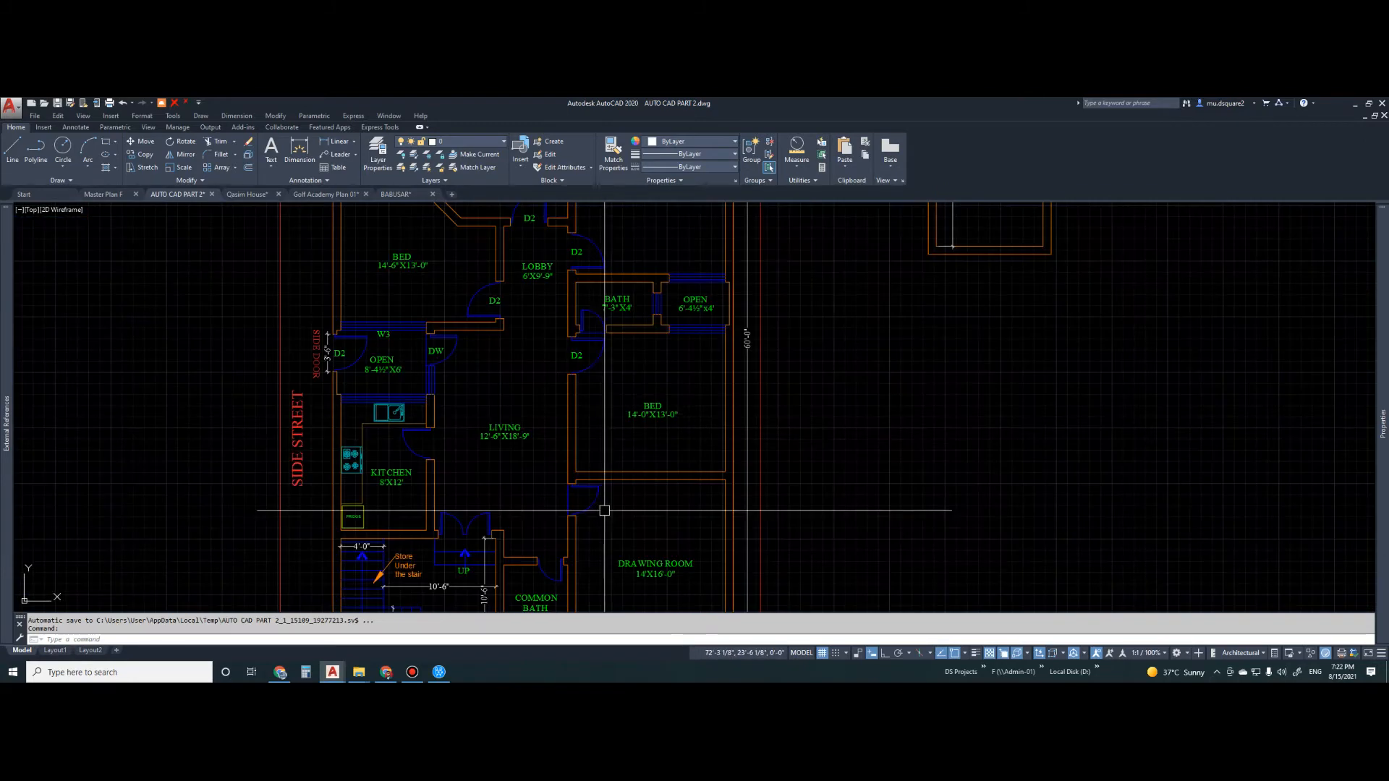
- Measure the width of the D2 door opening between the 14'-6"X13'-0" bedroom and the lobby using a linear dimension
scroll(557, 388, up, 5)
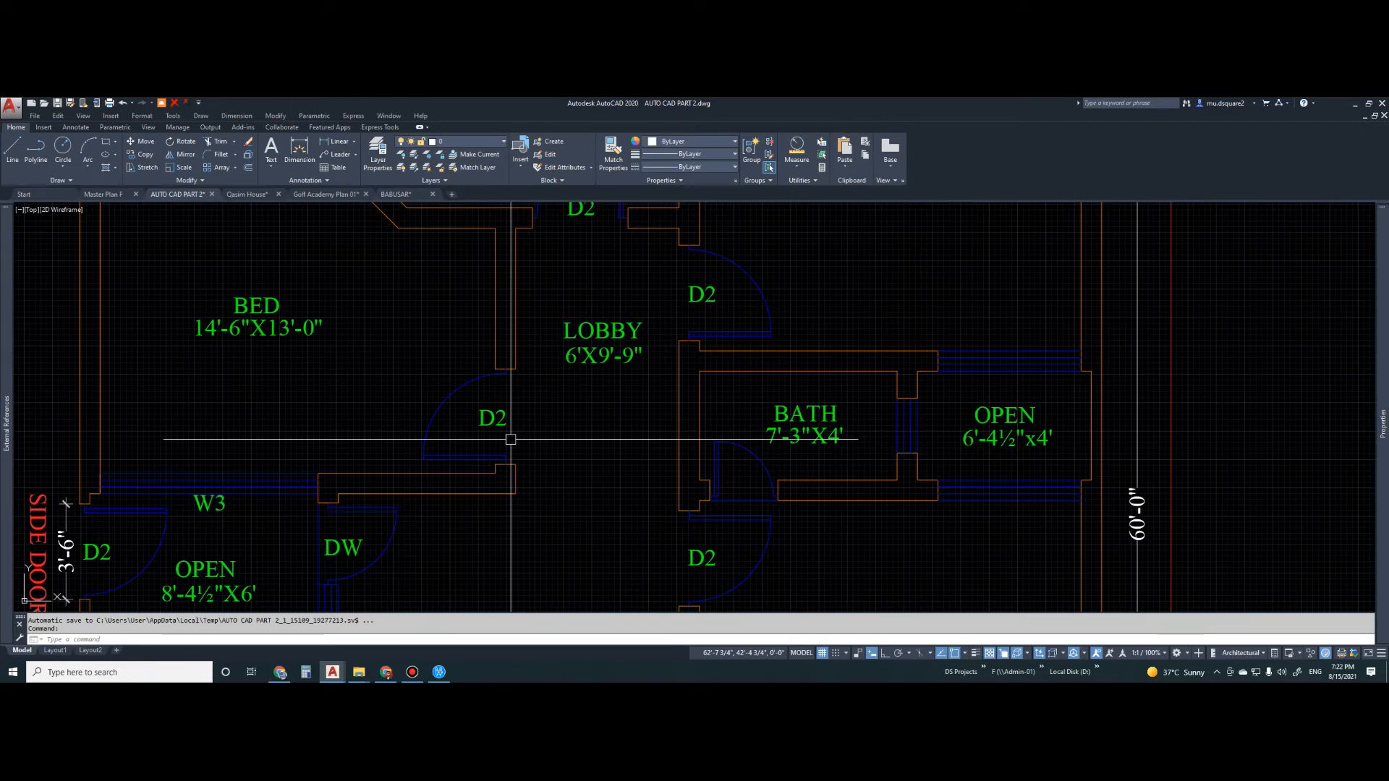
key(Return)
key(Escape)
text(4)
key(Return)
click(517, 465)
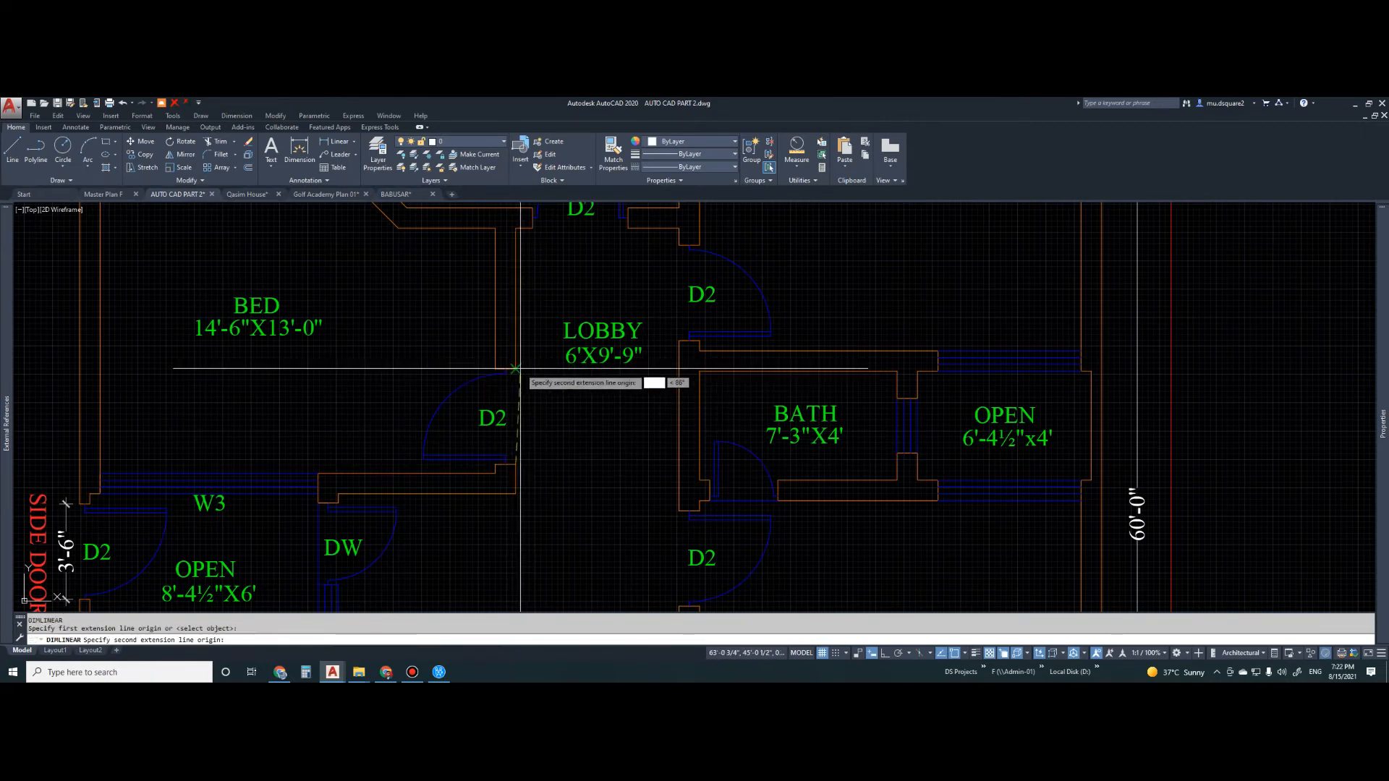
click(521, 367)
key(Escape)
key(space)
click(516, 369)
click(516, 465)
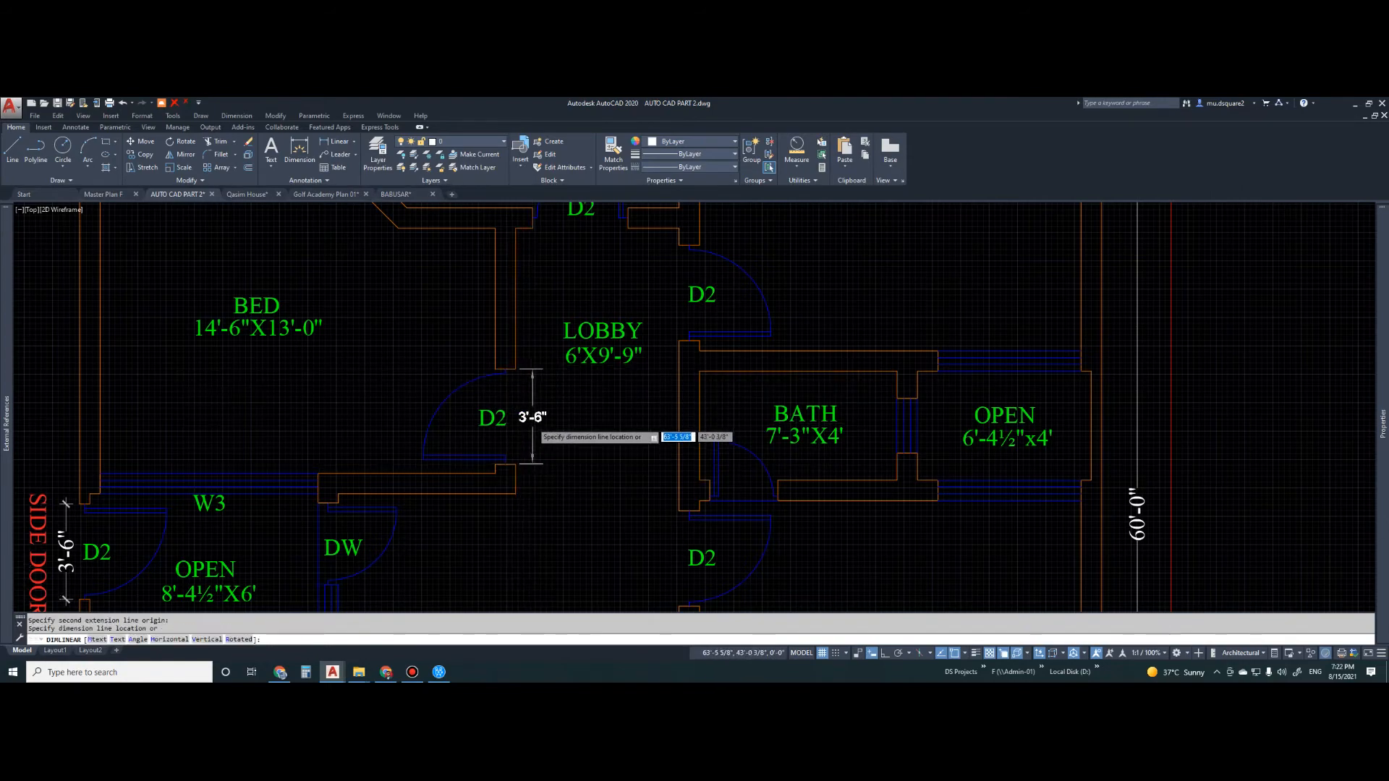
scroll(533, 423, up, 4)
scroll(533, 441, down, 6)
key(Escape)
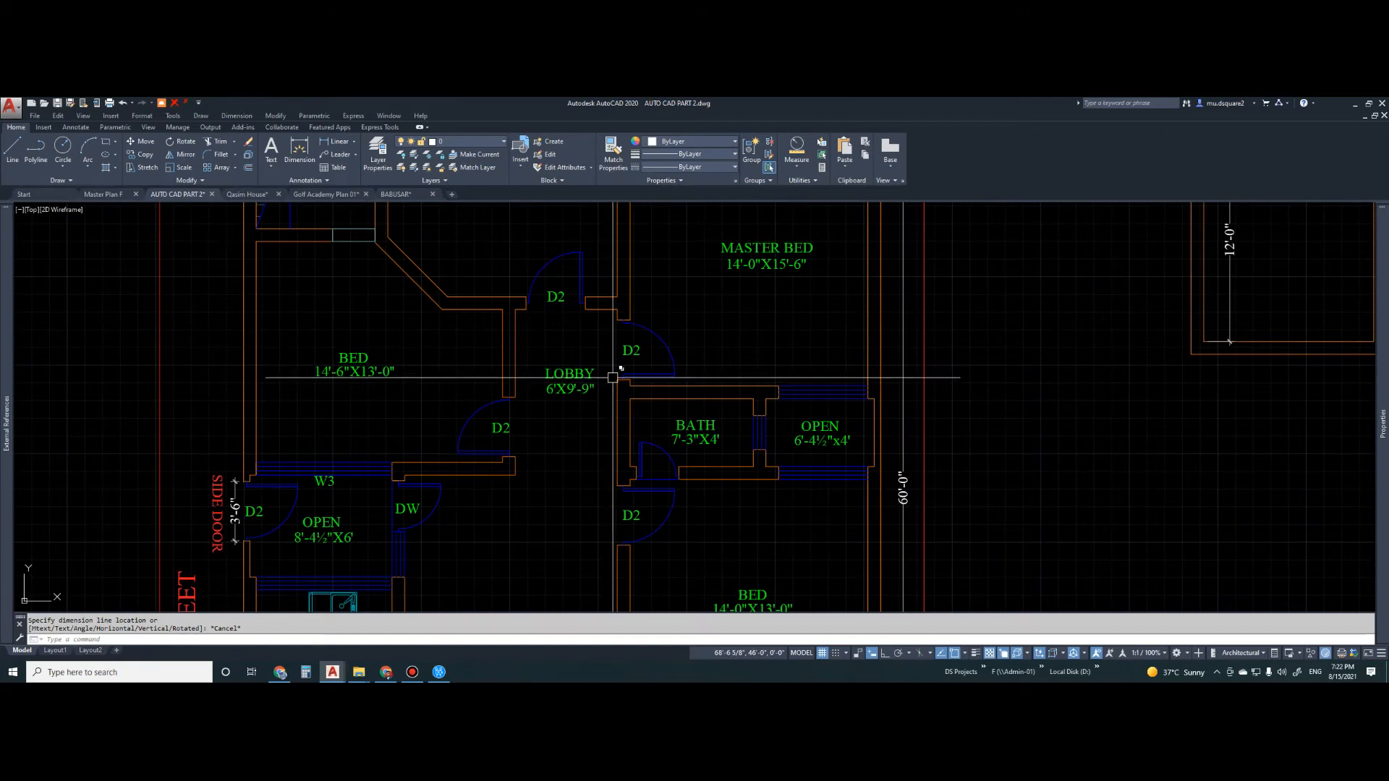
- Measure the door opening of the 7'-3"X4' bath beside the open shaft using a linear dimension
middle_drag(604, 377, 533, 322)
scroll(540, 455, up, 3)
key(space)
key(space)
click(515, 416)
scroll(531, 395, up, 3)
scroll(531, 393, down, 2)
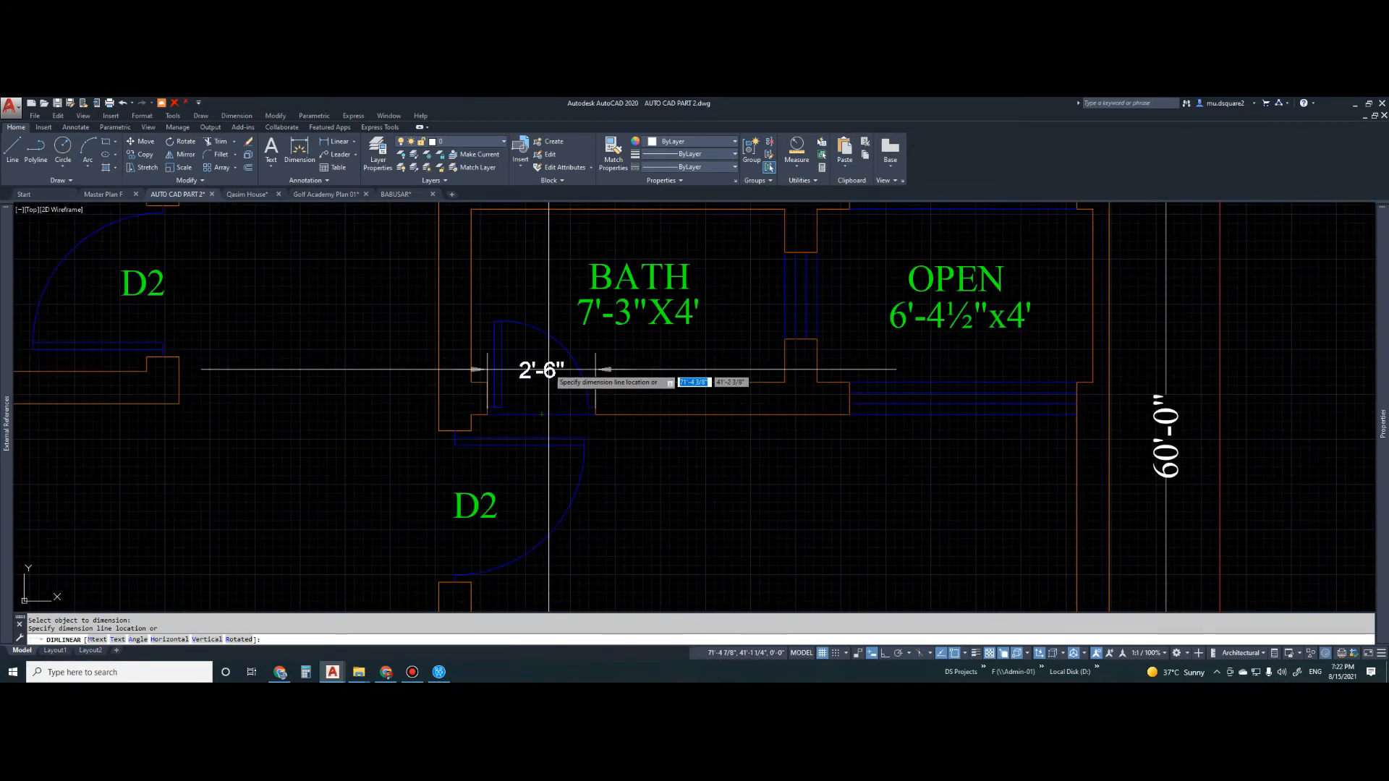
scroll(563, 405, down, 1)
scroll(569, 405, down, 4)
mouse_move(460, 396)
middle_down()
mouse_move(517, 383)
mouse_move(551, 342)
middle_up()
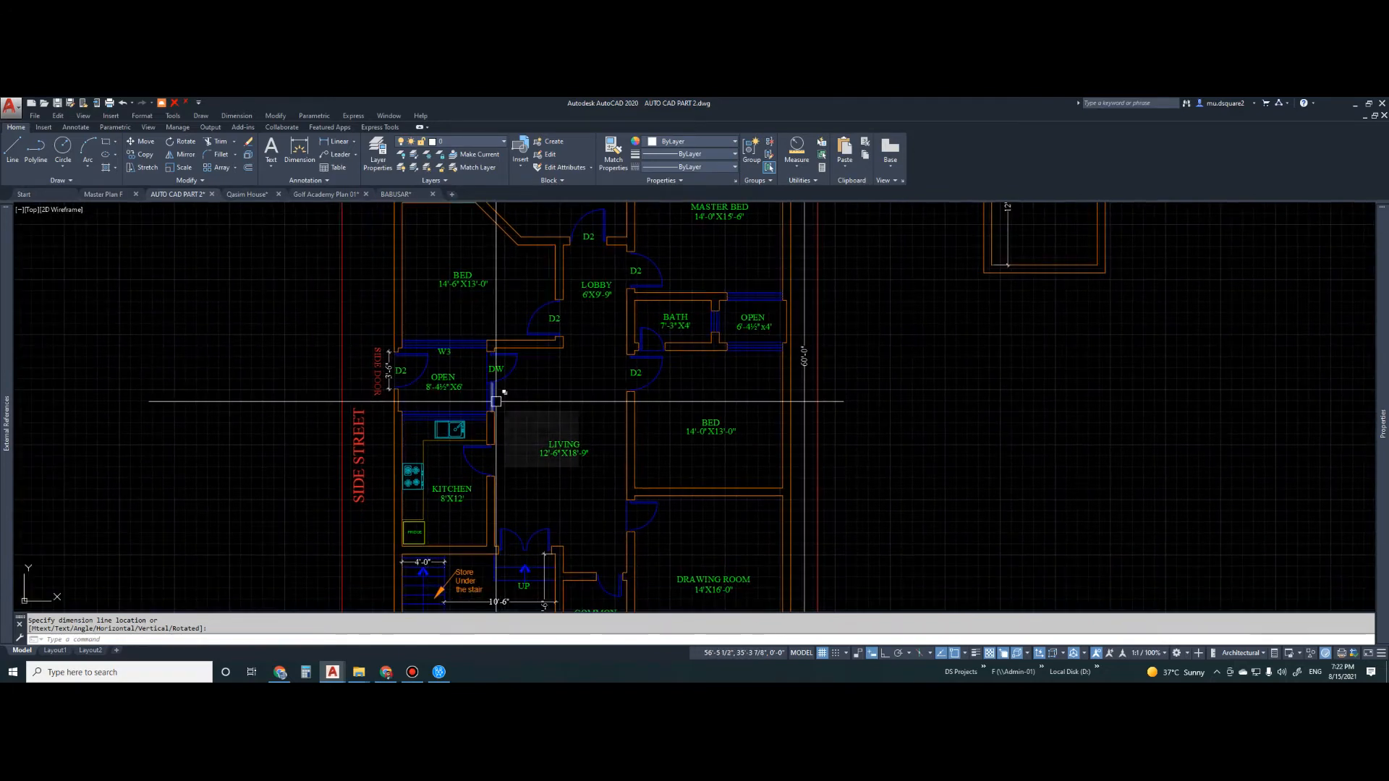
- Examine the rear lawn with its W4 window and D2 door, and the baths, dress and master bedroom around it
middle_drag(507, 436, 505, 439)
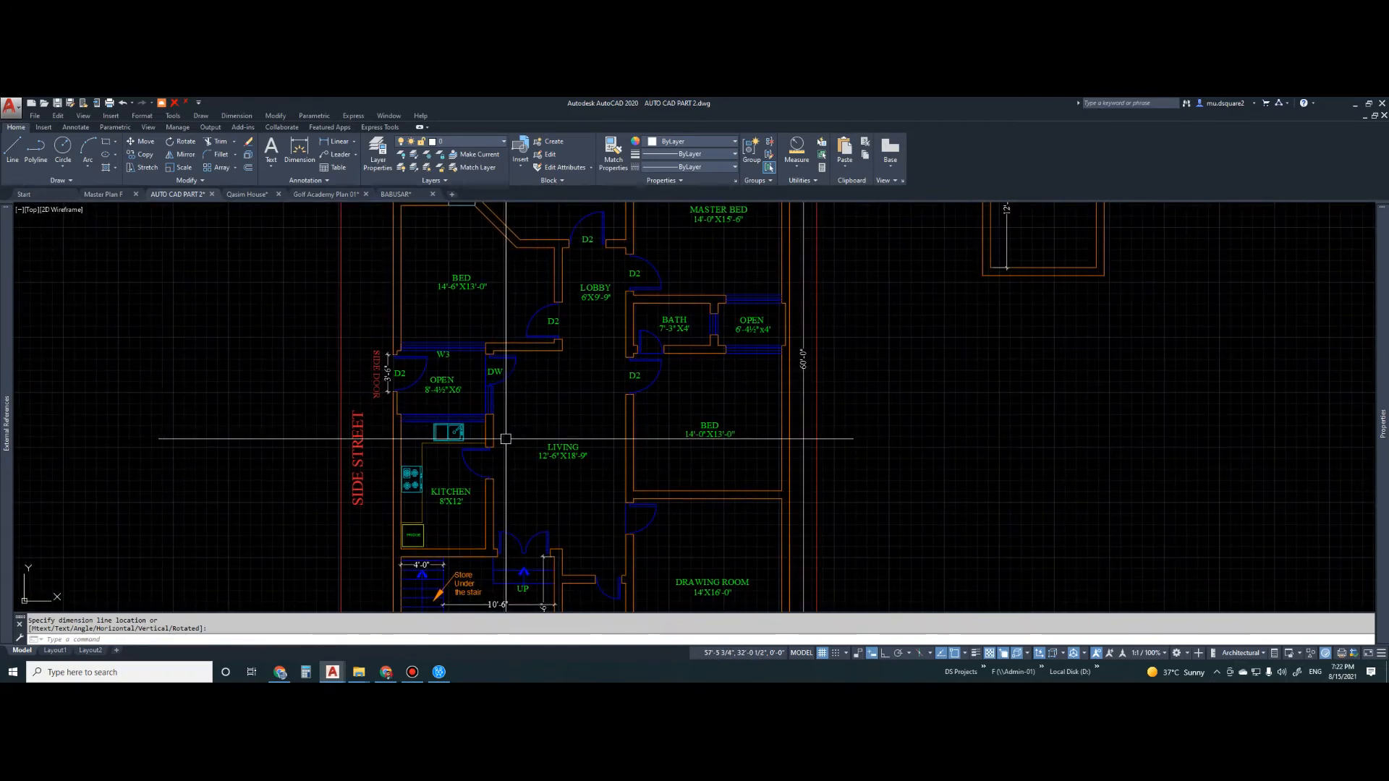
middle_drag(526, 430, 506, 543)
scroll(506, 543, down, 2)
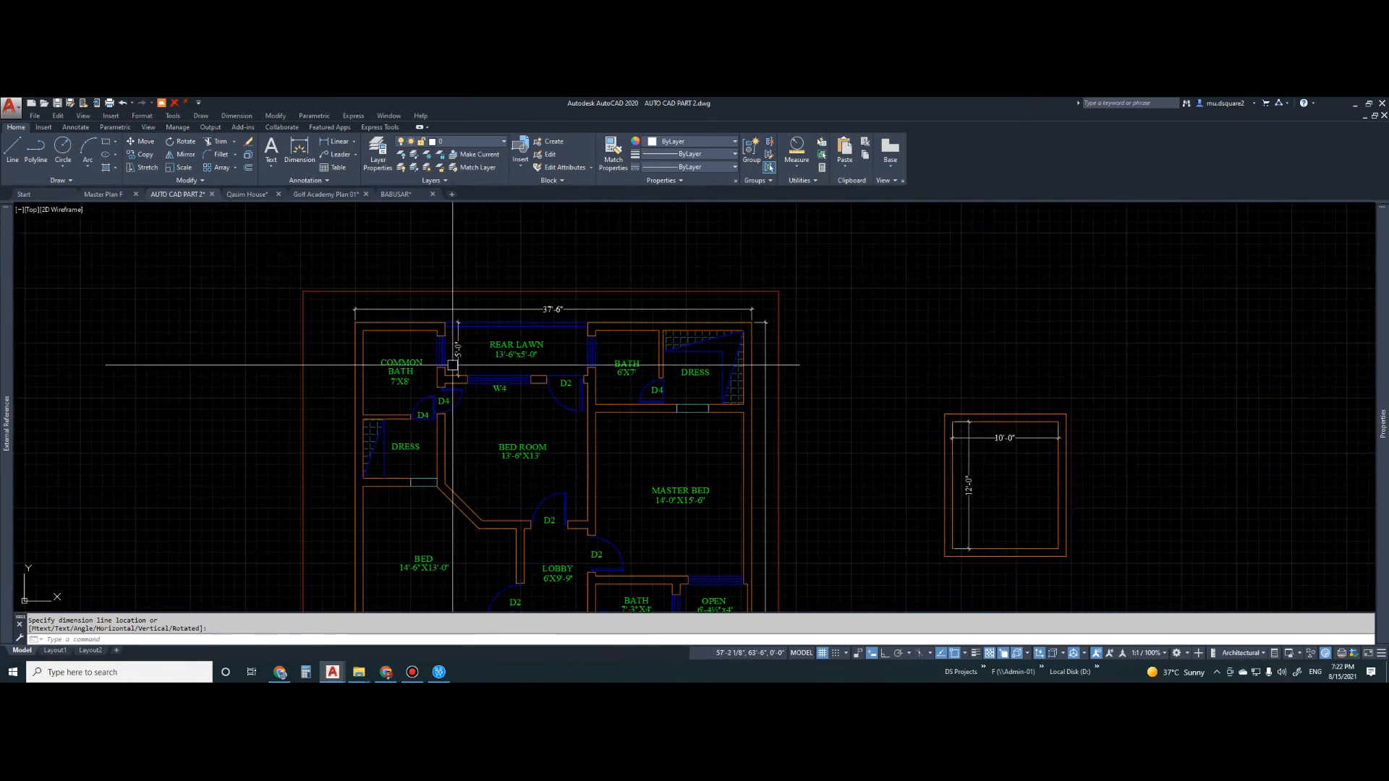
scroll(443, 347, up, 5)
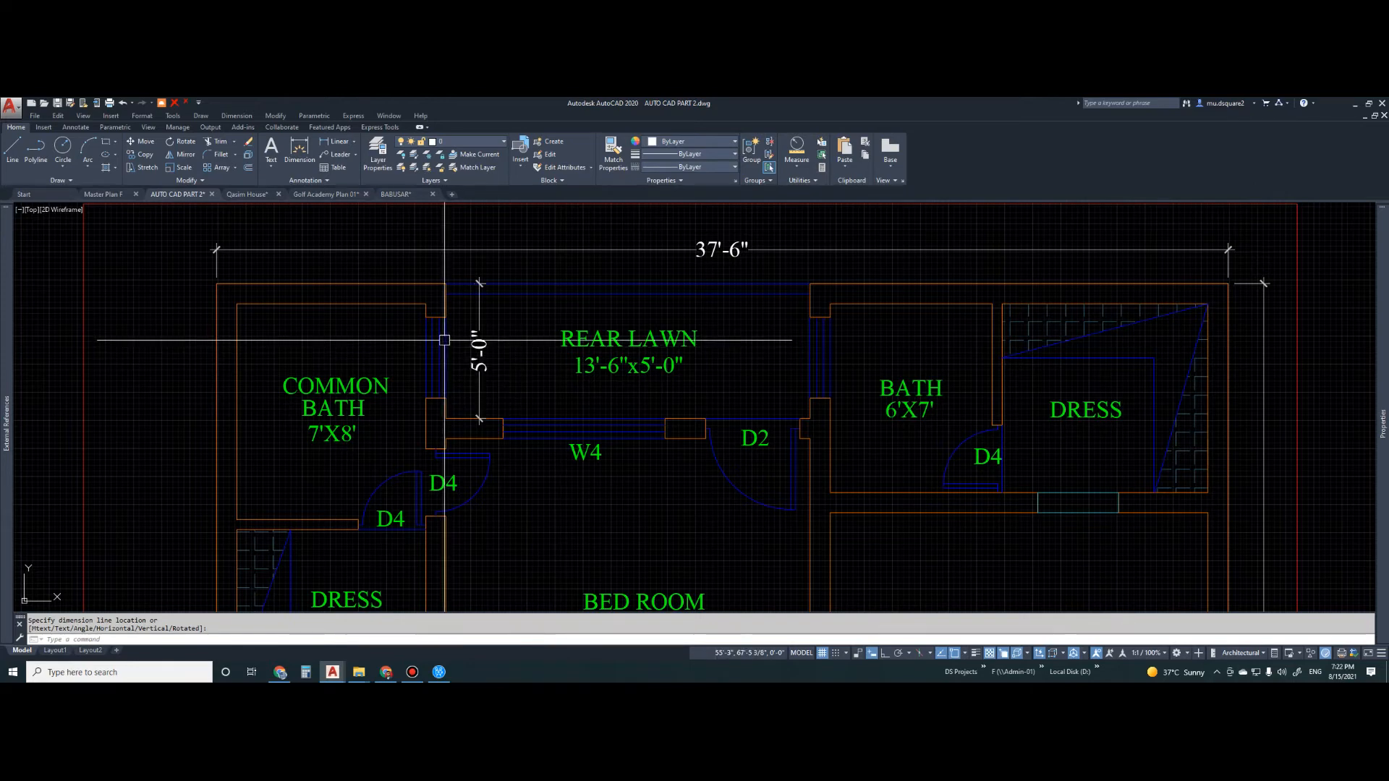
scroll(459, 341, down, 4)
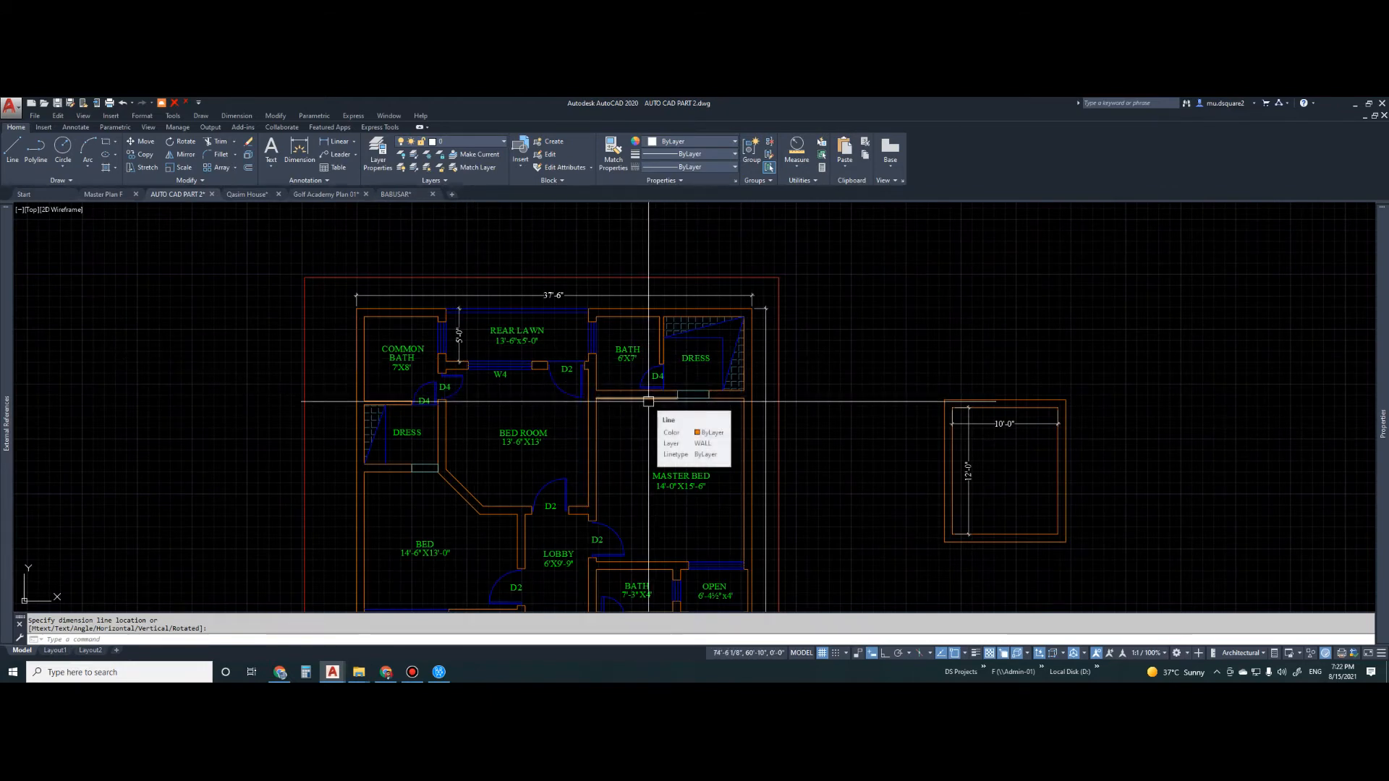
middle_drag(669, 426, 617, 398)
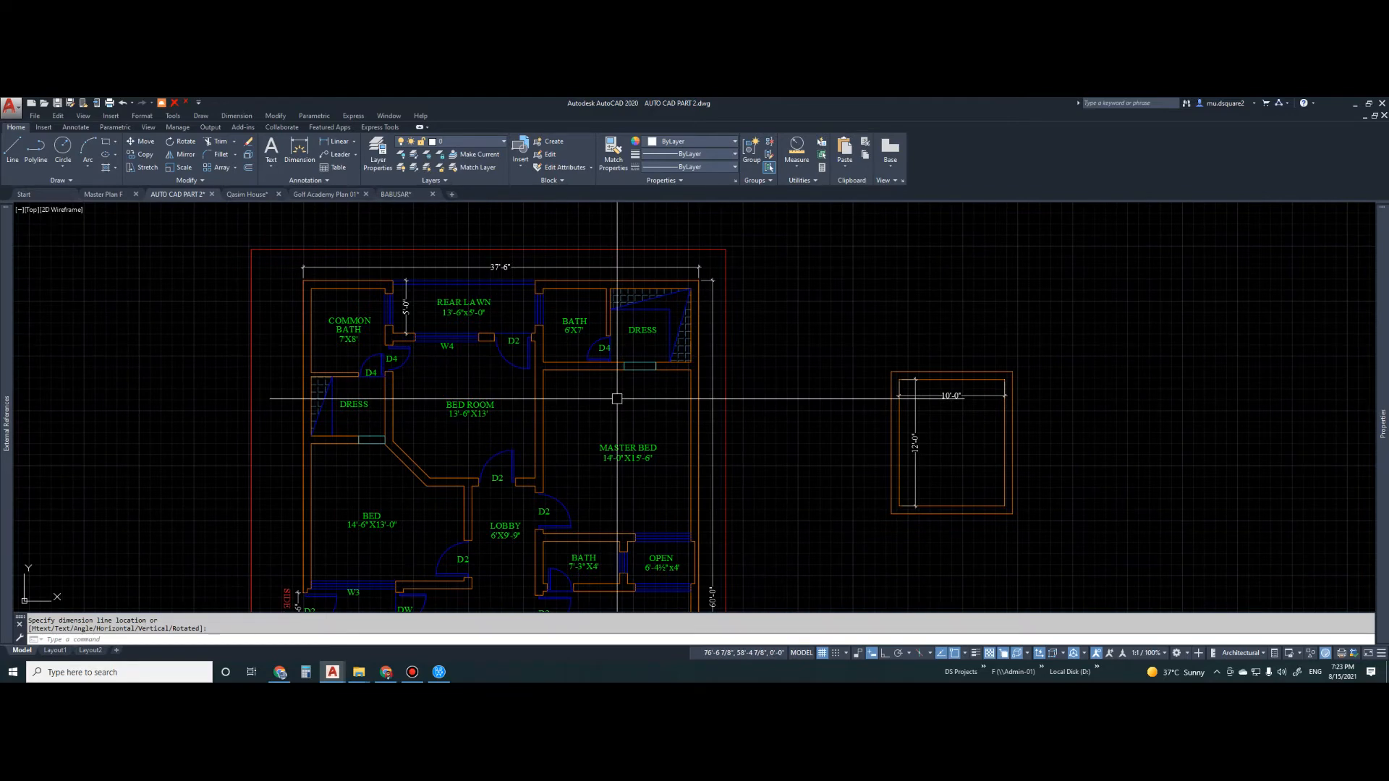
middle_drag(584, 483, 585, 409)
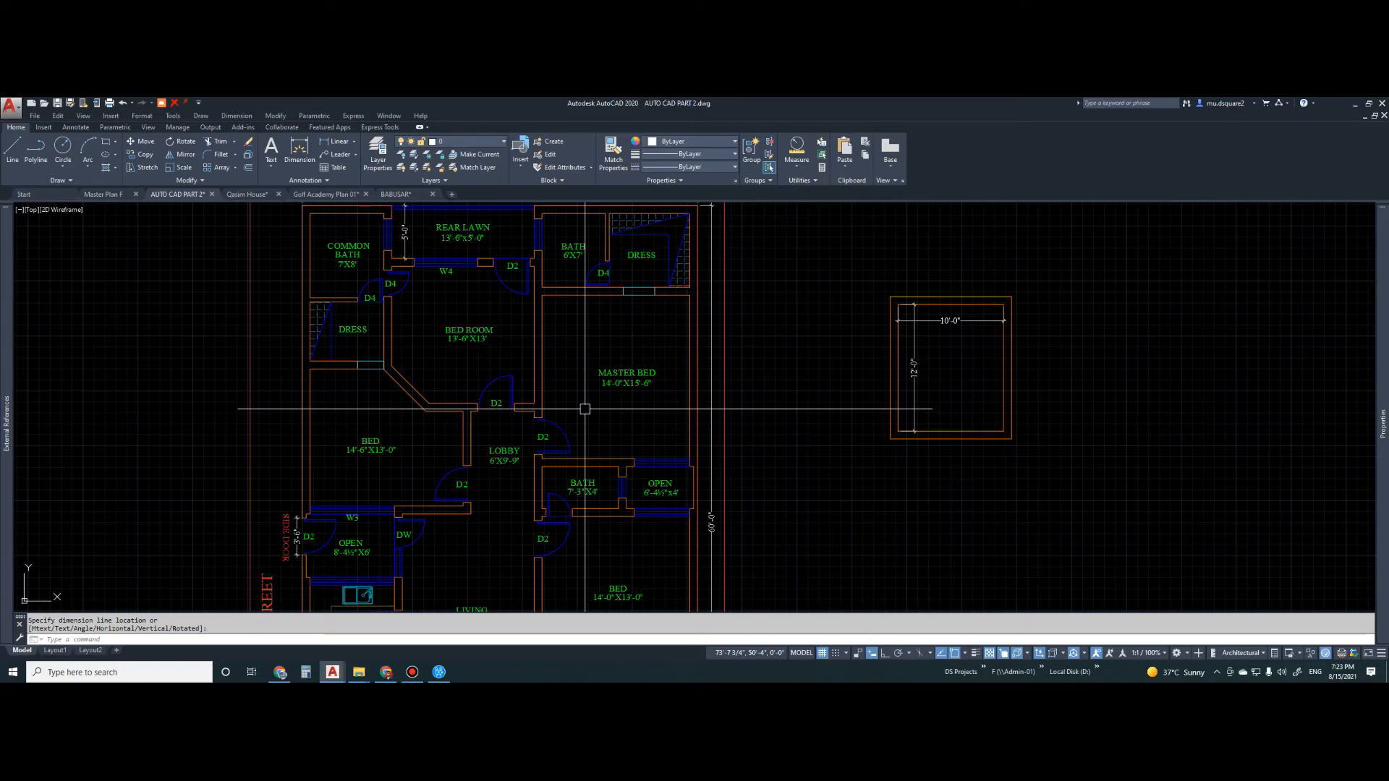
- Examine the staircase flights and their dimensions, and the store under the stair beside the entrance
middle_drag(584, 410, 533, 171)
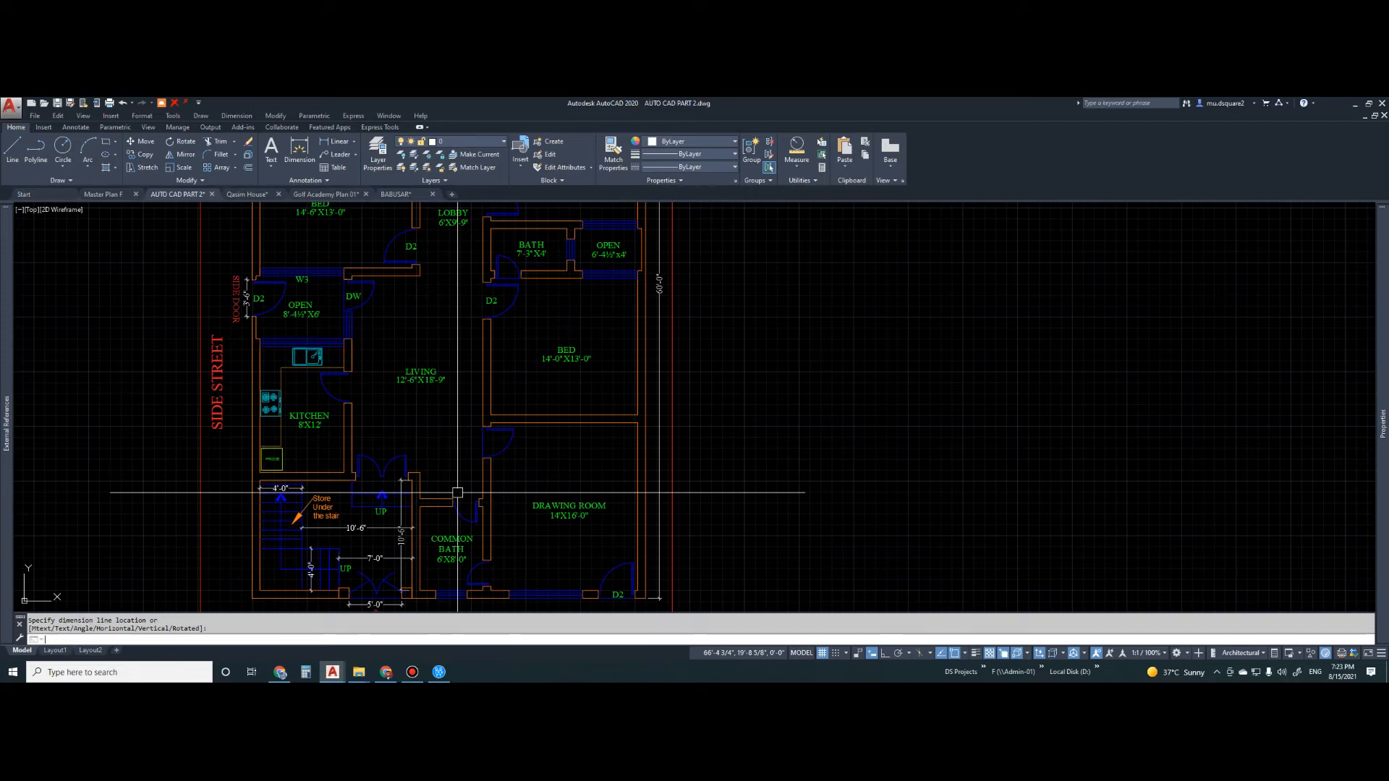
scroll(420, 524, up, 3)
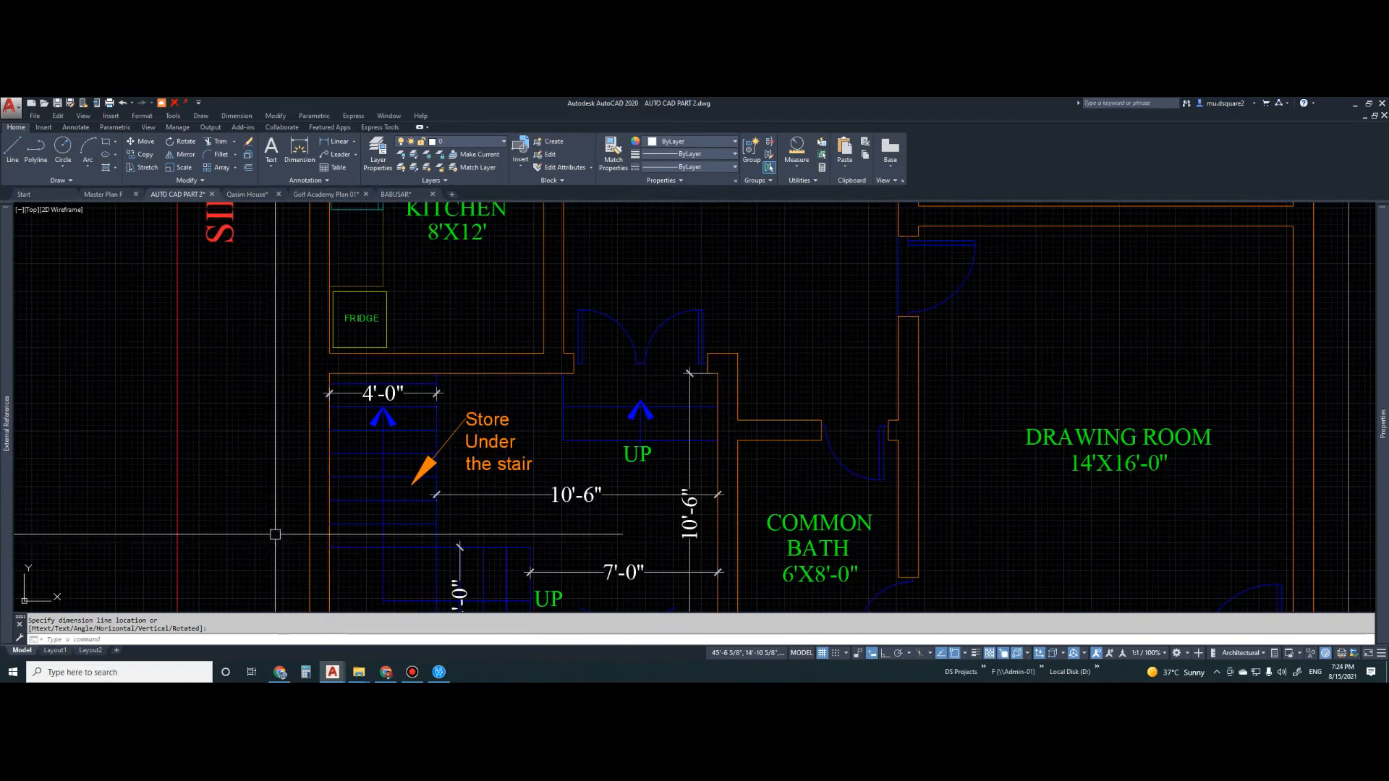
scroll(450, 570, up, 2)
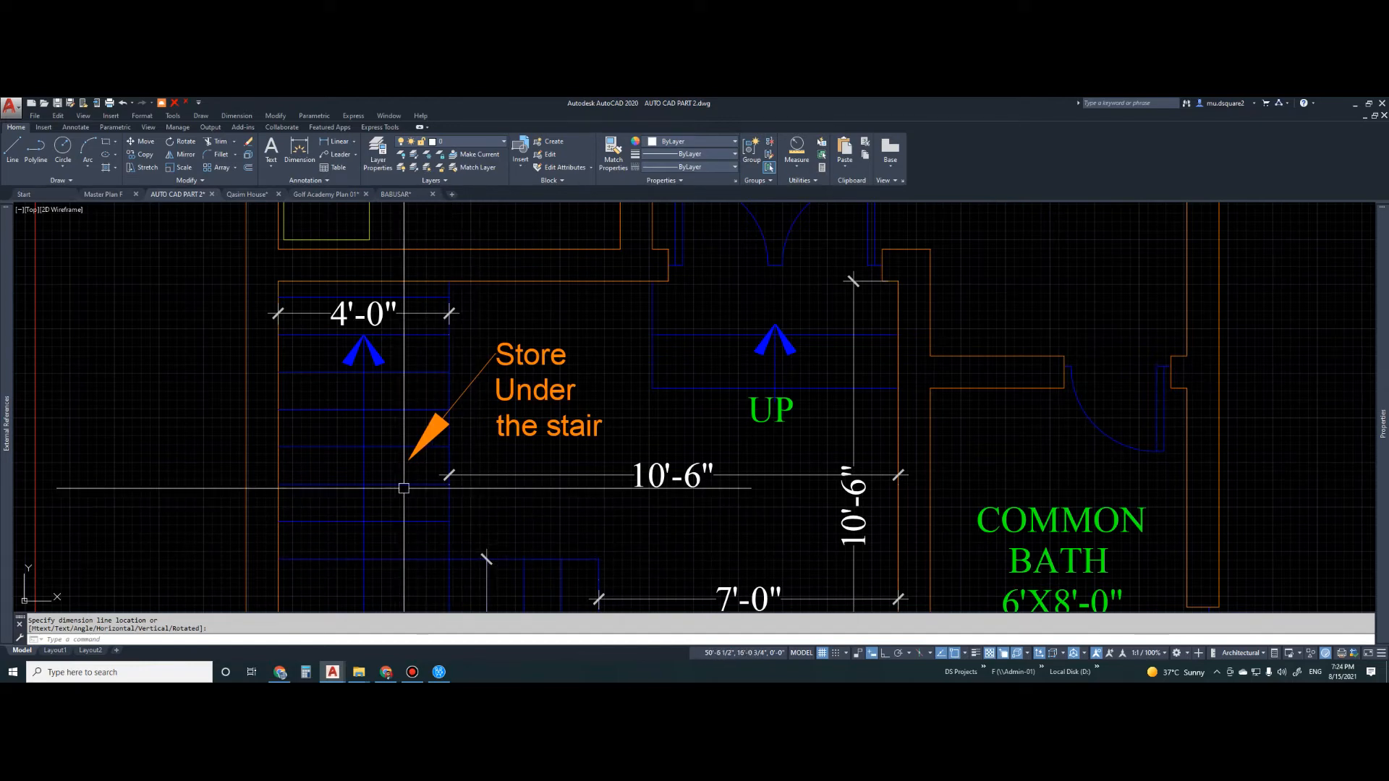
scroll(394, 490, down, 2)
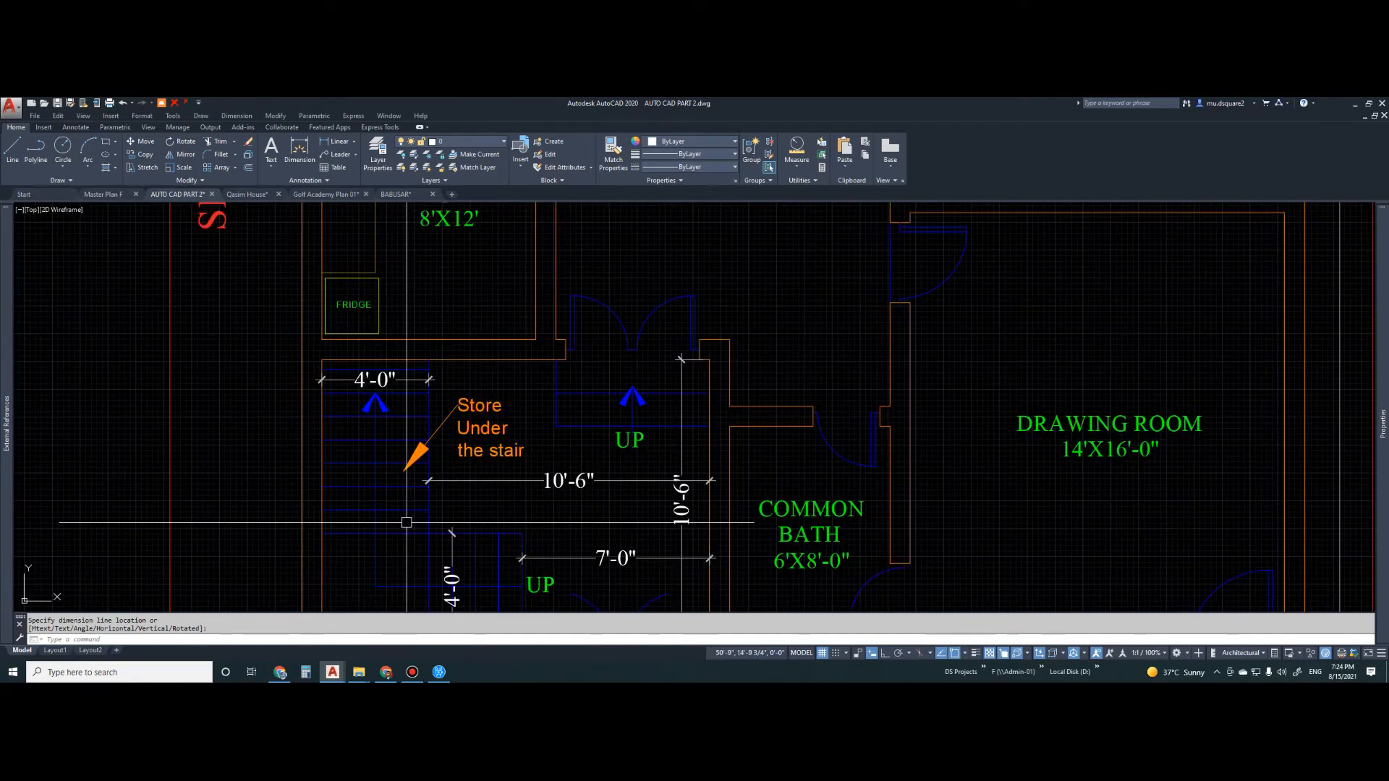
scroll(406, 522, up, 2)
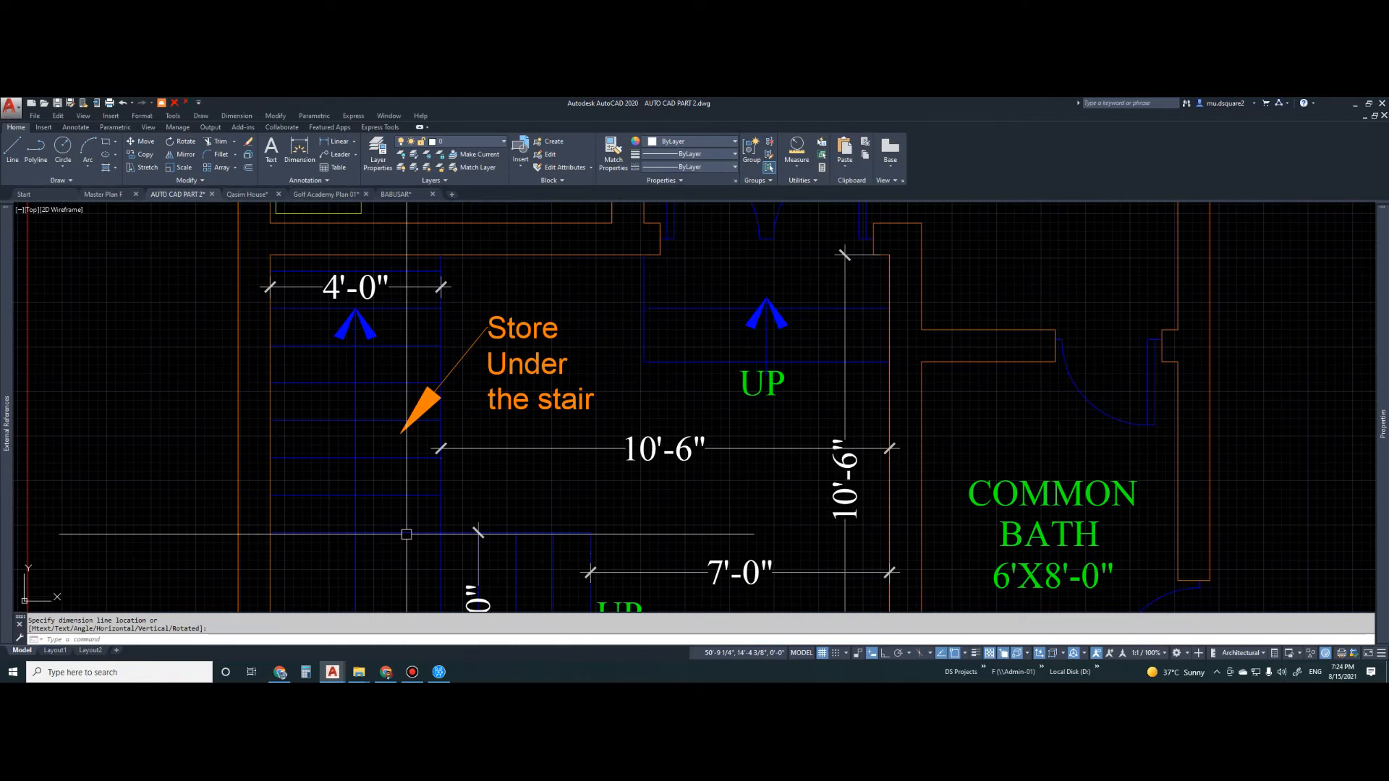
scroll(394, 515, down, 2)
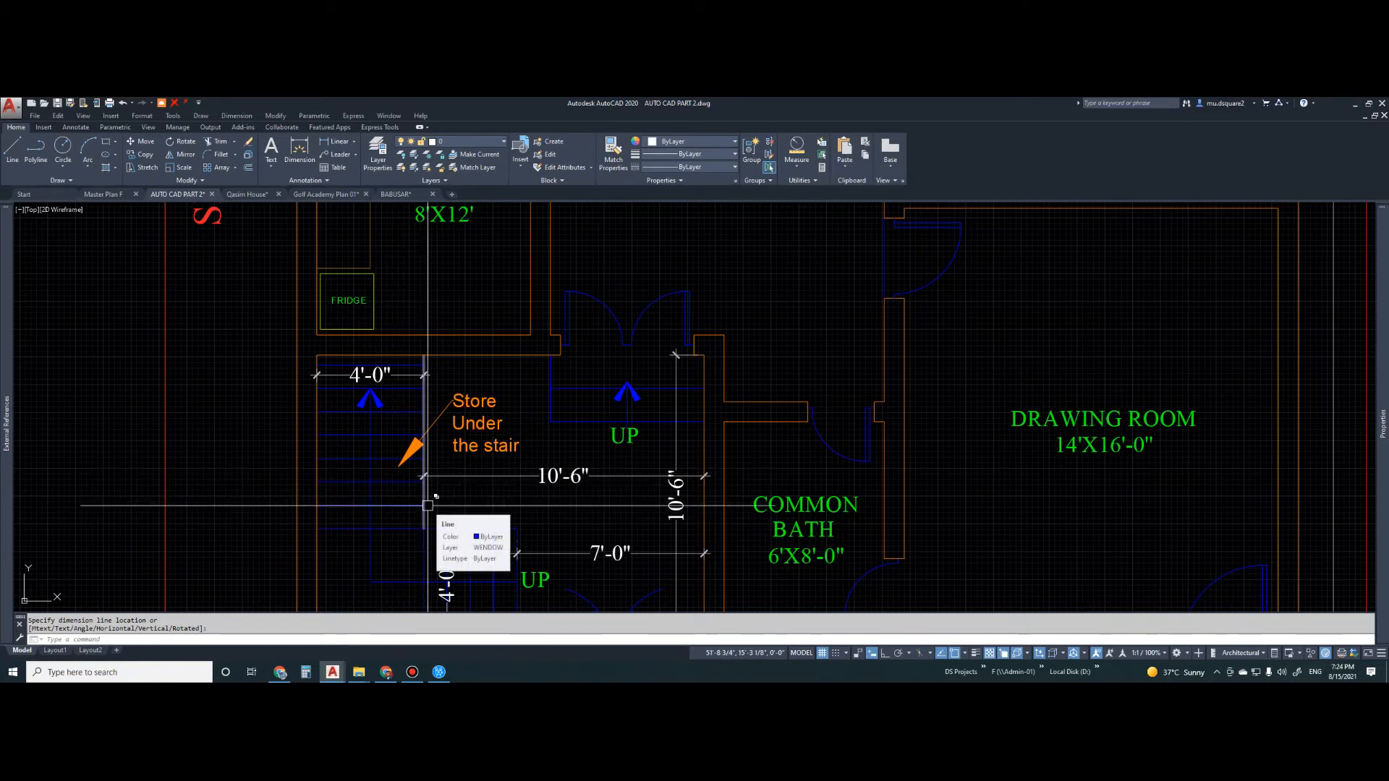
scroll(442, 507, up, 2)
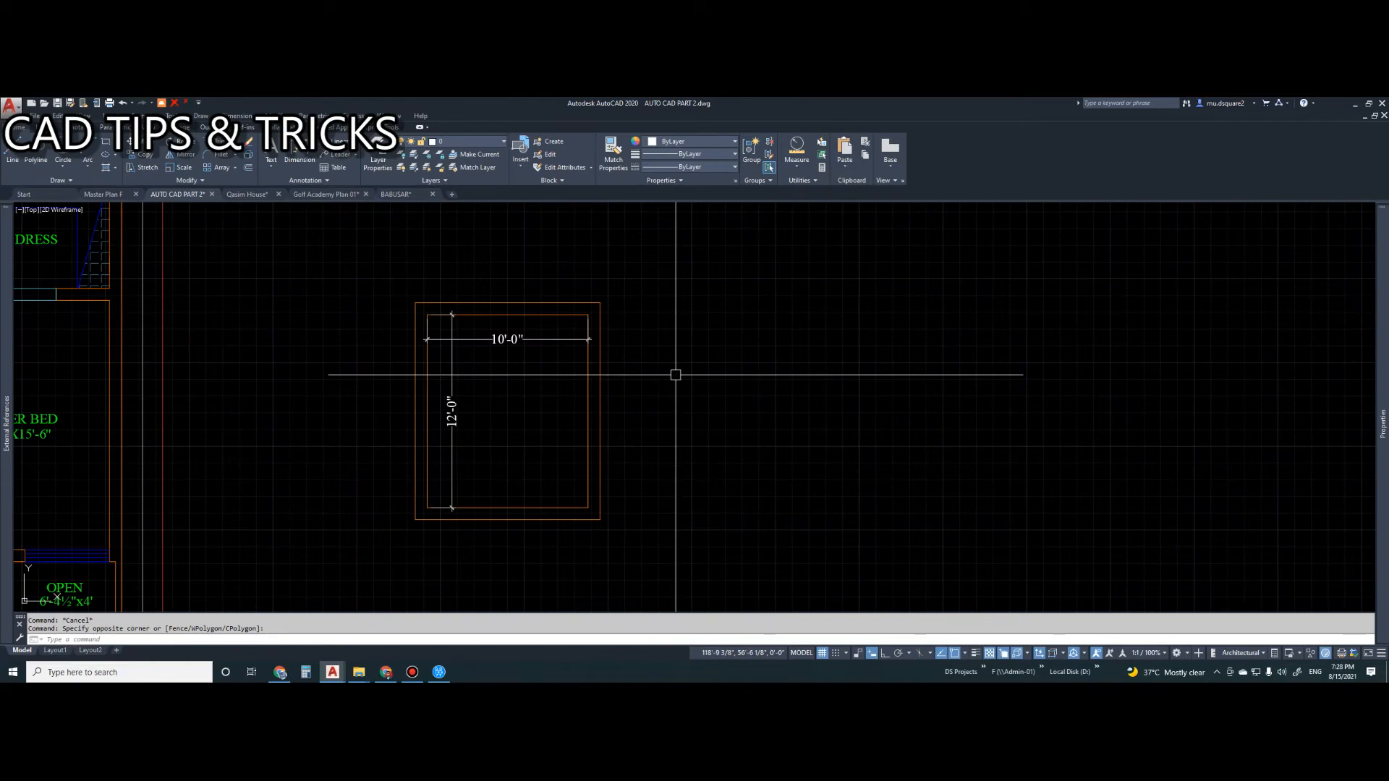
click(680, 379)
click(681, 382)
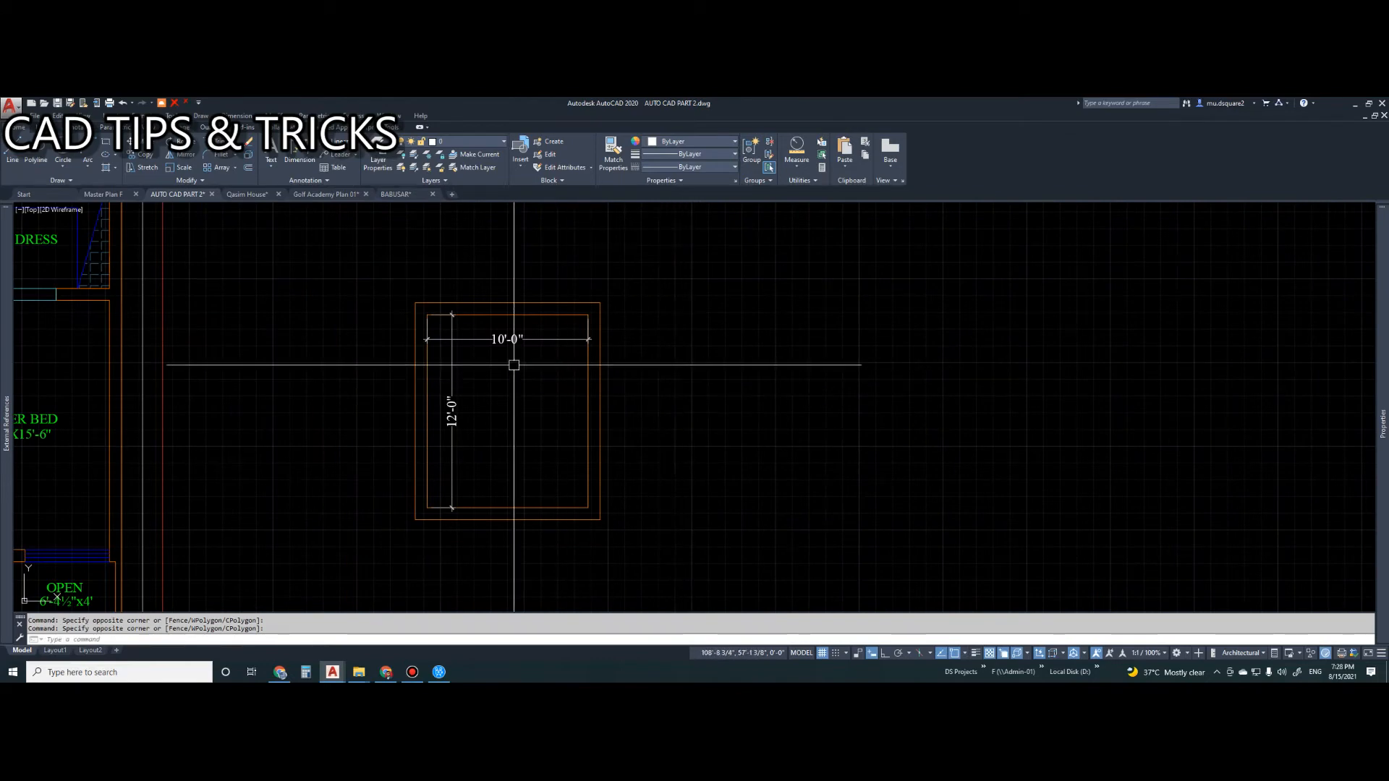
text(cp)
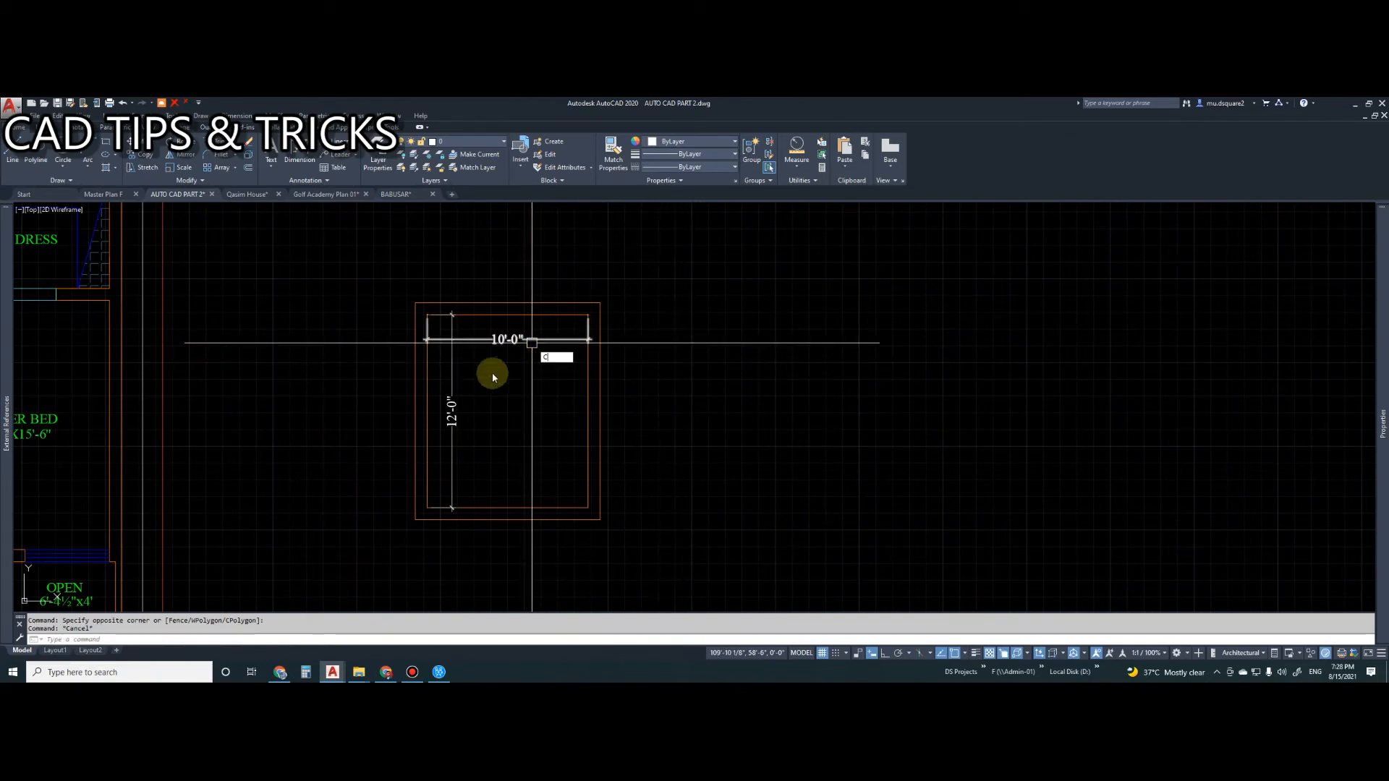
key(Return)
click(381, 279)
click(636, 551)
key(Return)
key(Escape)
- Draw a line from the 10'X12' room's lower right inner corner straight down to the outer wall line
text(l)
key(Return)
scroll(578, 499, up, 4)
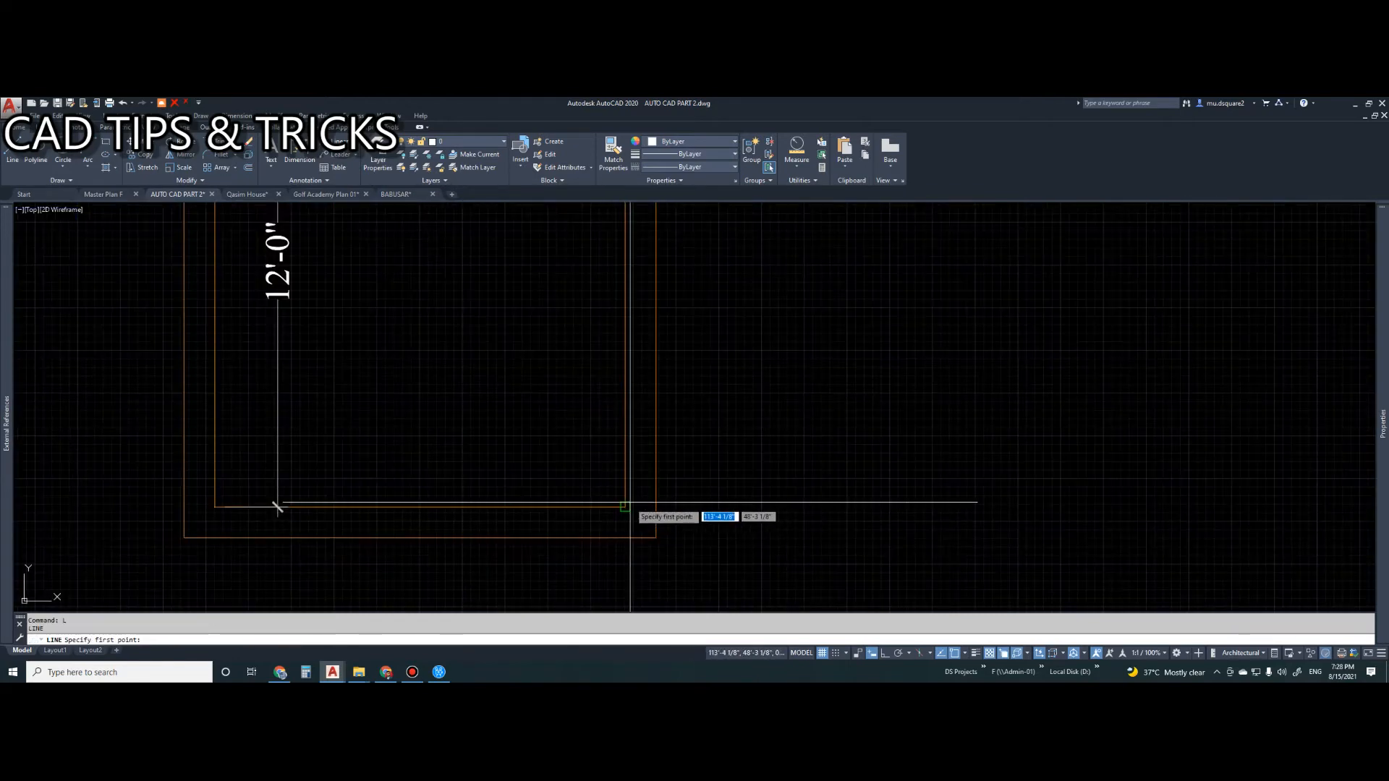
click(625, 506)
key(Escape)
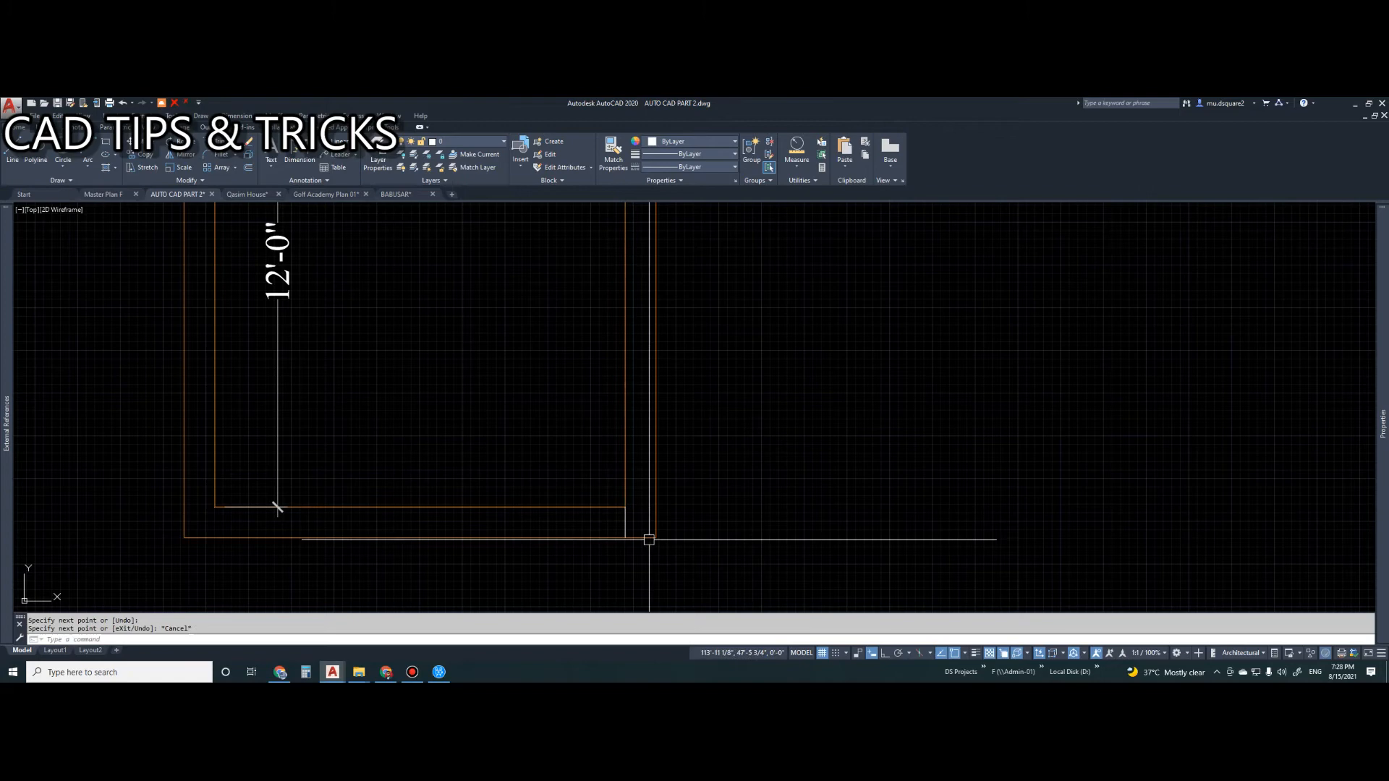
- Offset the short line across the lower wall 4.5 inches to the left for the door jamb
text(o)
key(Return)
text(4.5)
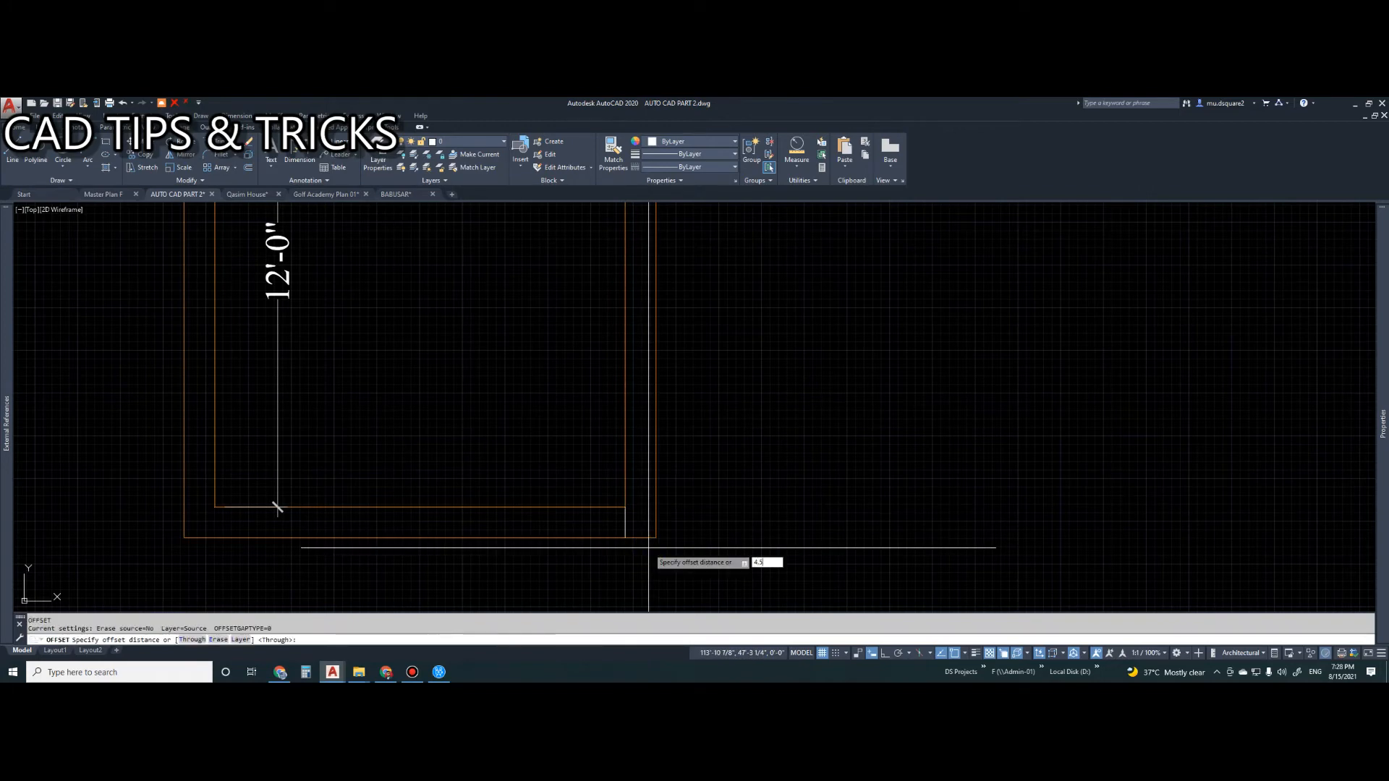
key(Return)
click(626, 528)
click(606, 526)
key(Escape)
- Match the offset jamb line's properties to the wall lines, and remove the original line at the corner
text(ma)
key(Return)
click(625, 481)
click(610, 522)
key(Escape)
- Offset the jamb line 3'6 to the left and cut the door opening out of the lower wall
text(o)
key(Return)
text(3)
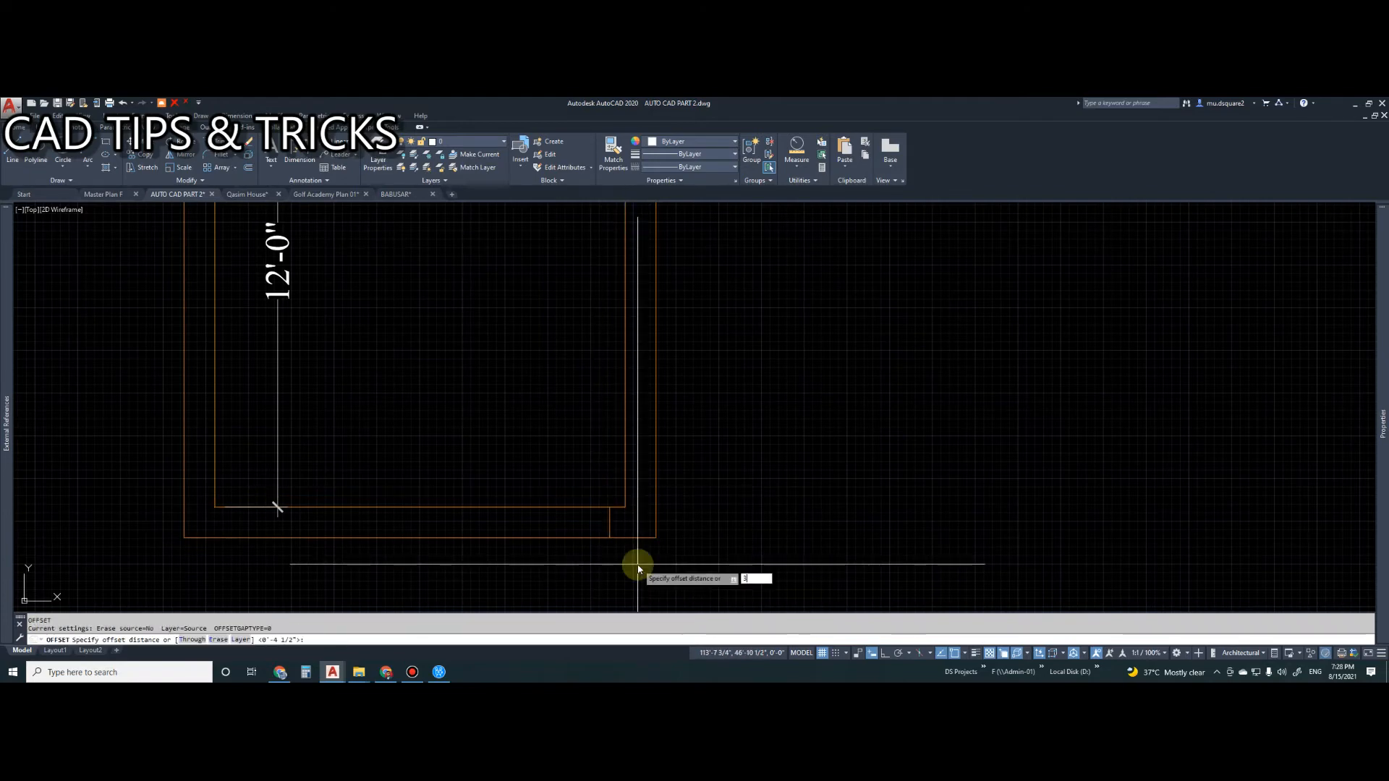
text('6)
key(Return)
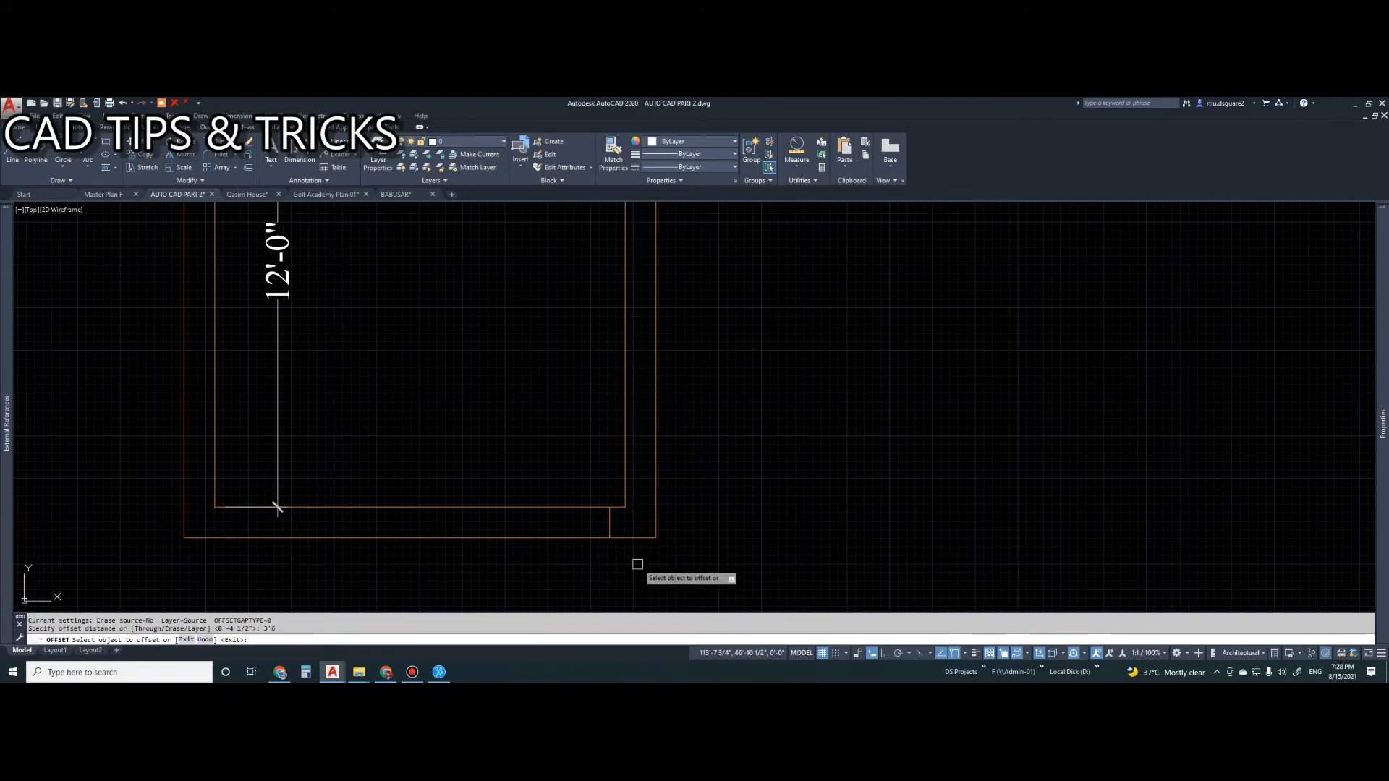
click(609, 526)
click(560, 529)
key(Escape)
- Copy a door from the floor plan to the opening in the room's lower wall
scroll(560, 530, down, 6)
text(tp)
scroll(558, 512, down, 3)
key(Return)
scroll(240, 433, up, 4)
click(325, 431)
key(Return)
click(340, 428)
scroll(497, 496, down, 4)
scroll(452, 486, up, 6)
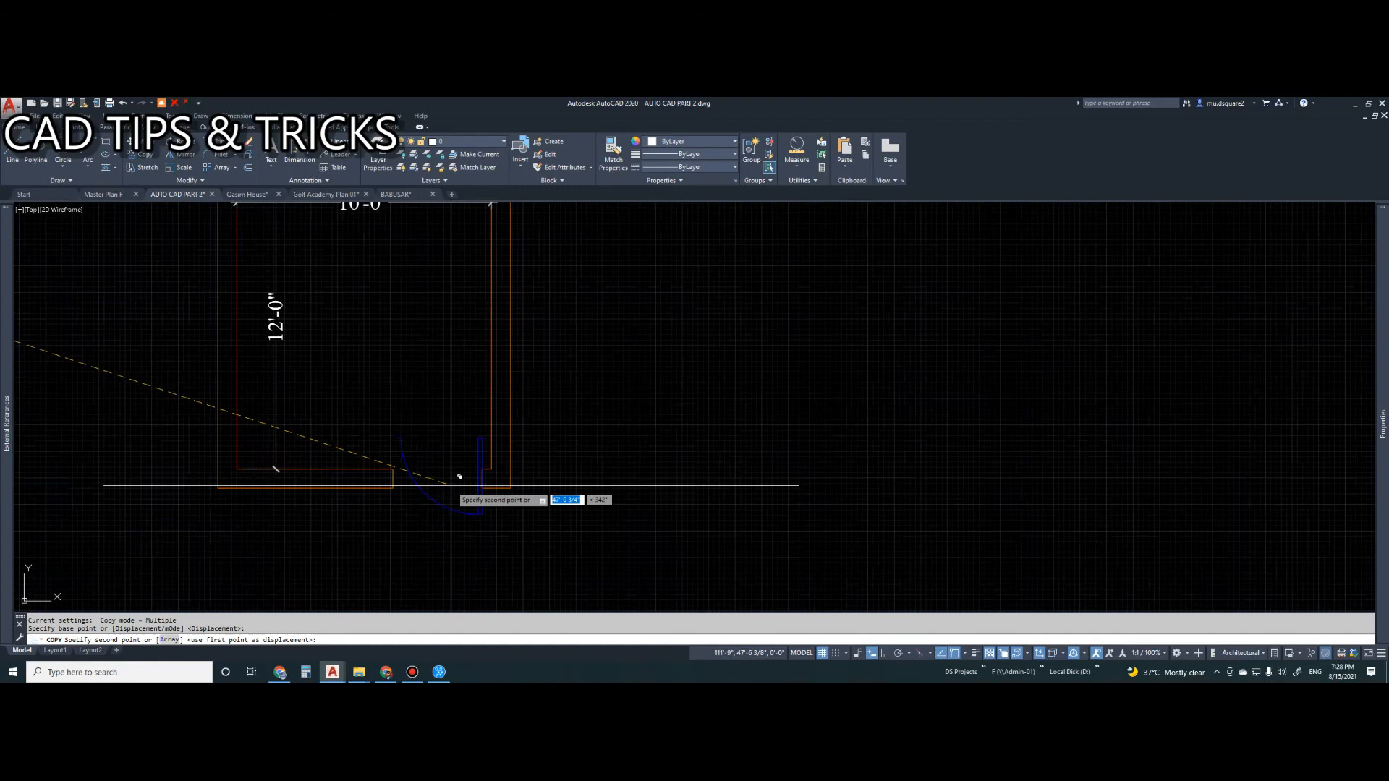
click(454, 452)
key(Escape)
- Rotate the copied door 180 degrees so that it swings into the room
text(ro)
key(Return)
click(470, 432)
key(Return)
click(438, 425)
key(F8)
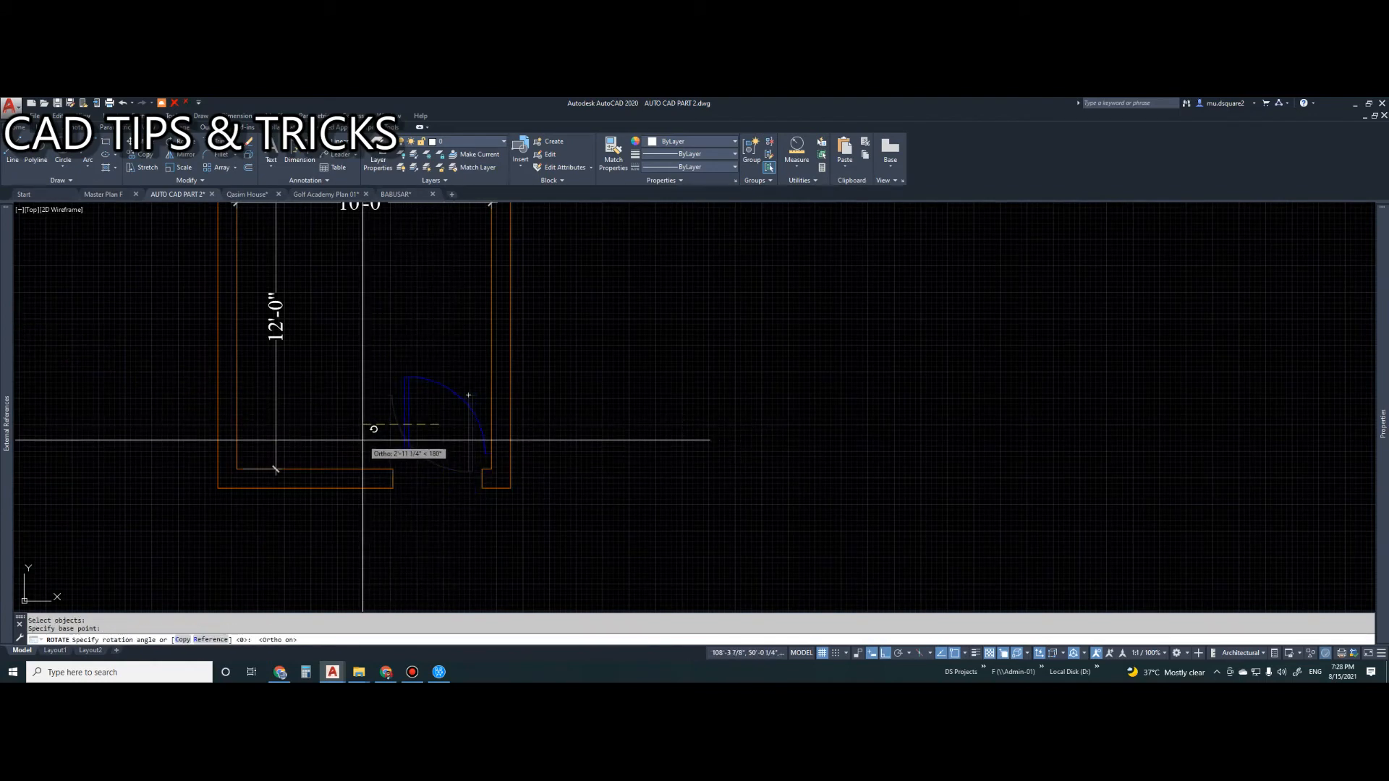
key(Escape)
- Mirror the door about a vertical axis, erasing the source, to put its leaf on the right side
text(mi)
key(Return)
click(405, 433)
key(Return)
click(426, 461)
click(429, 472)
text(y)
key(Return)
- Move the door so that its hinge corner meets the midpoint of the opening's right jamb
scroll(430, 466, up, 2)
click(437, 454)
text(m)
key(Return)
click(446, 454)
click(484, 483)
scroll(484, 483, up, 2)
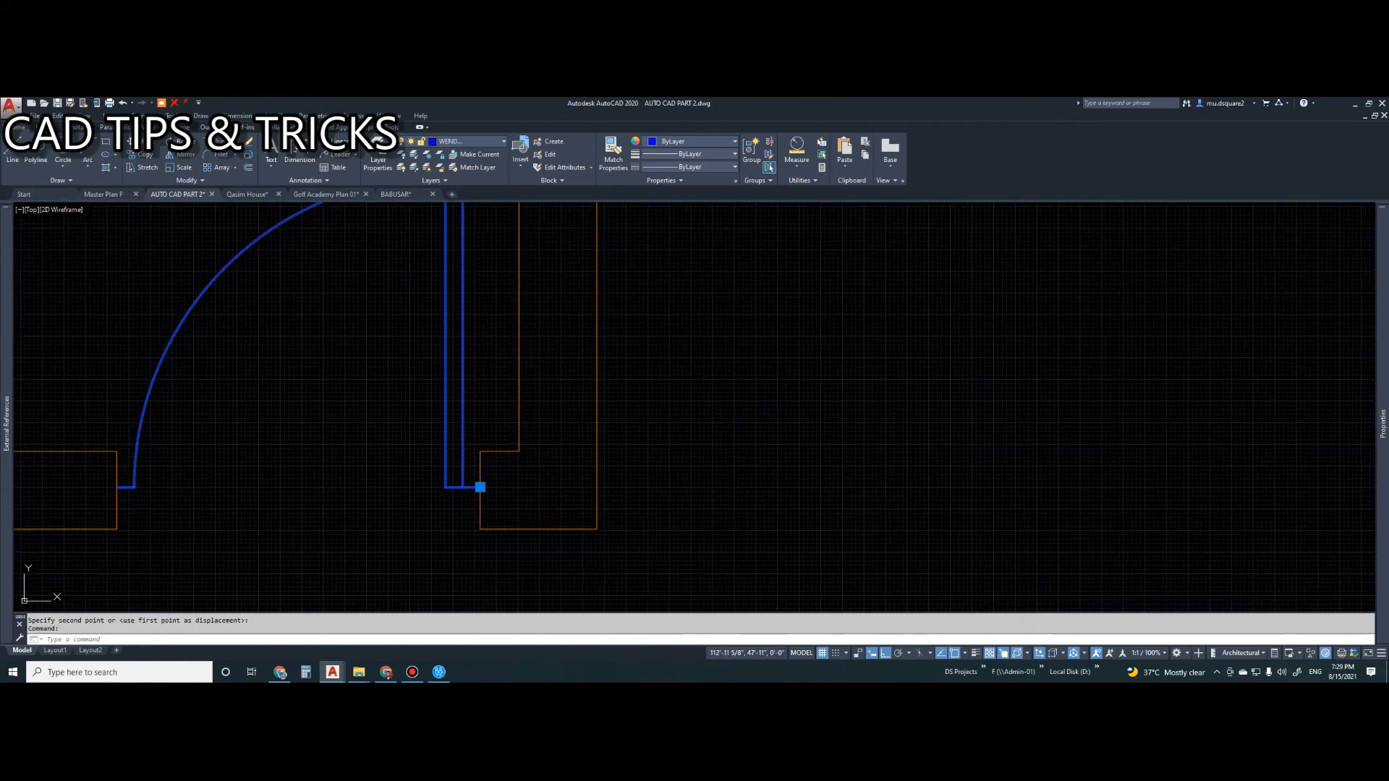
click(480, 487)
scroll(506, 499, down, 3)
key(Escape)
key(Escape)
double_click(607, 487)
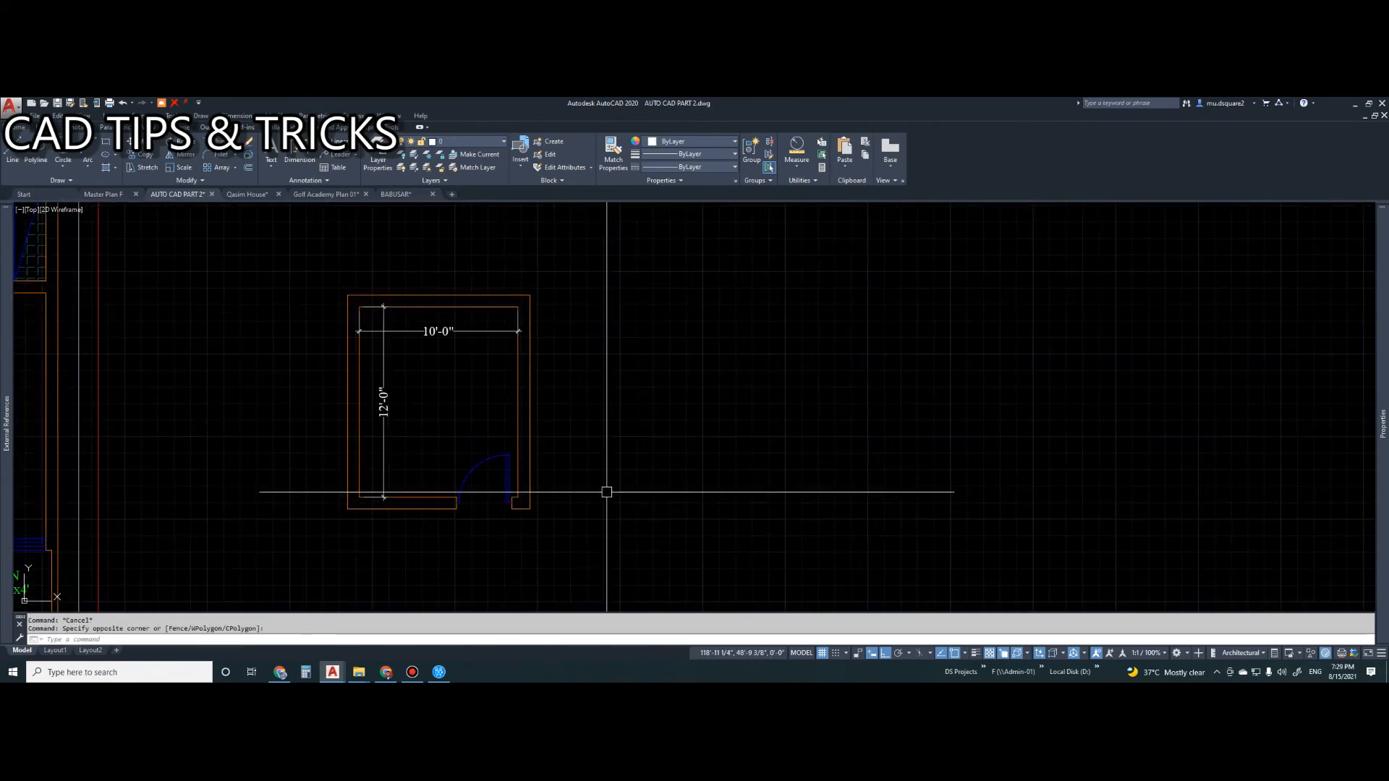
middle_drag(470, 480, 489, 497)
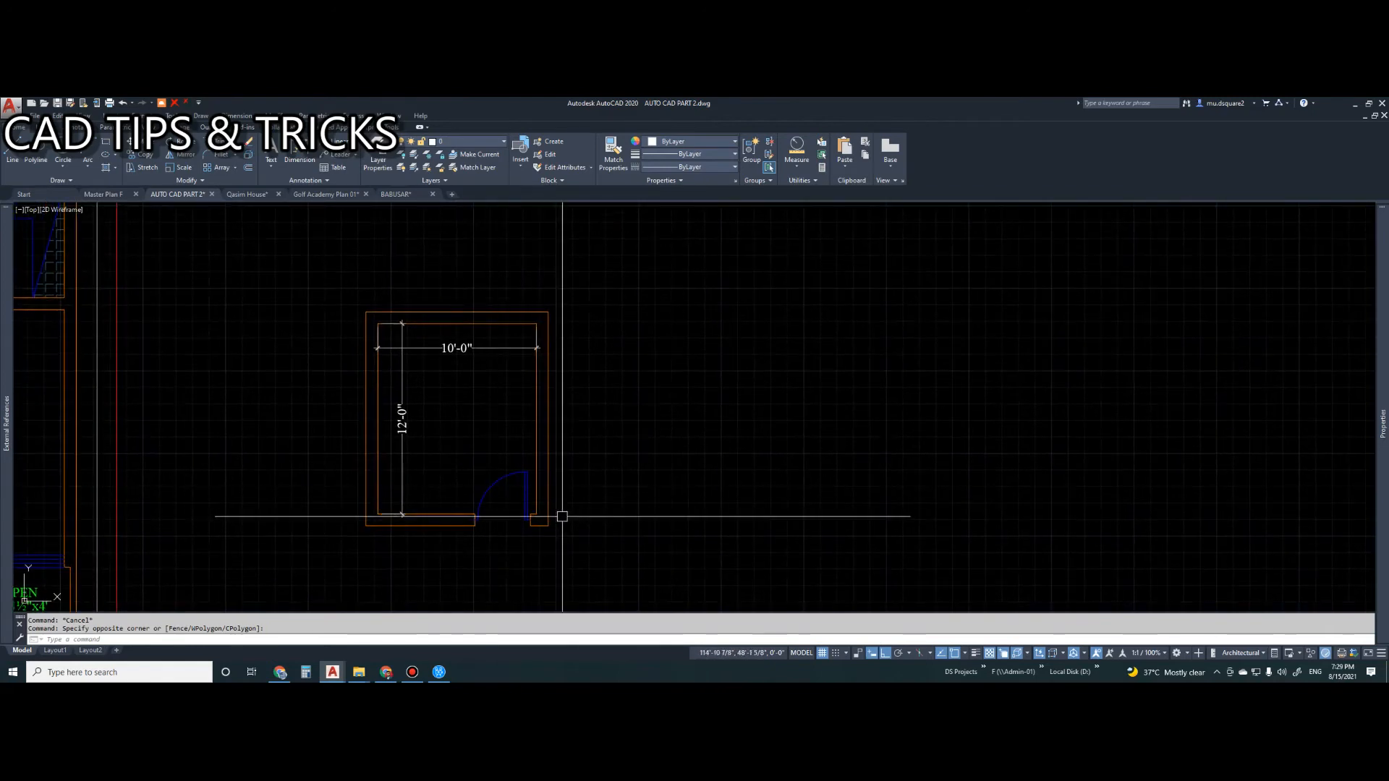
key(Escape)
key(Escape)
text(mi)
key(Return)
key(Escape)
- Draw a short helper line across the thickness of the room's right wall
text(l)
key(Return)
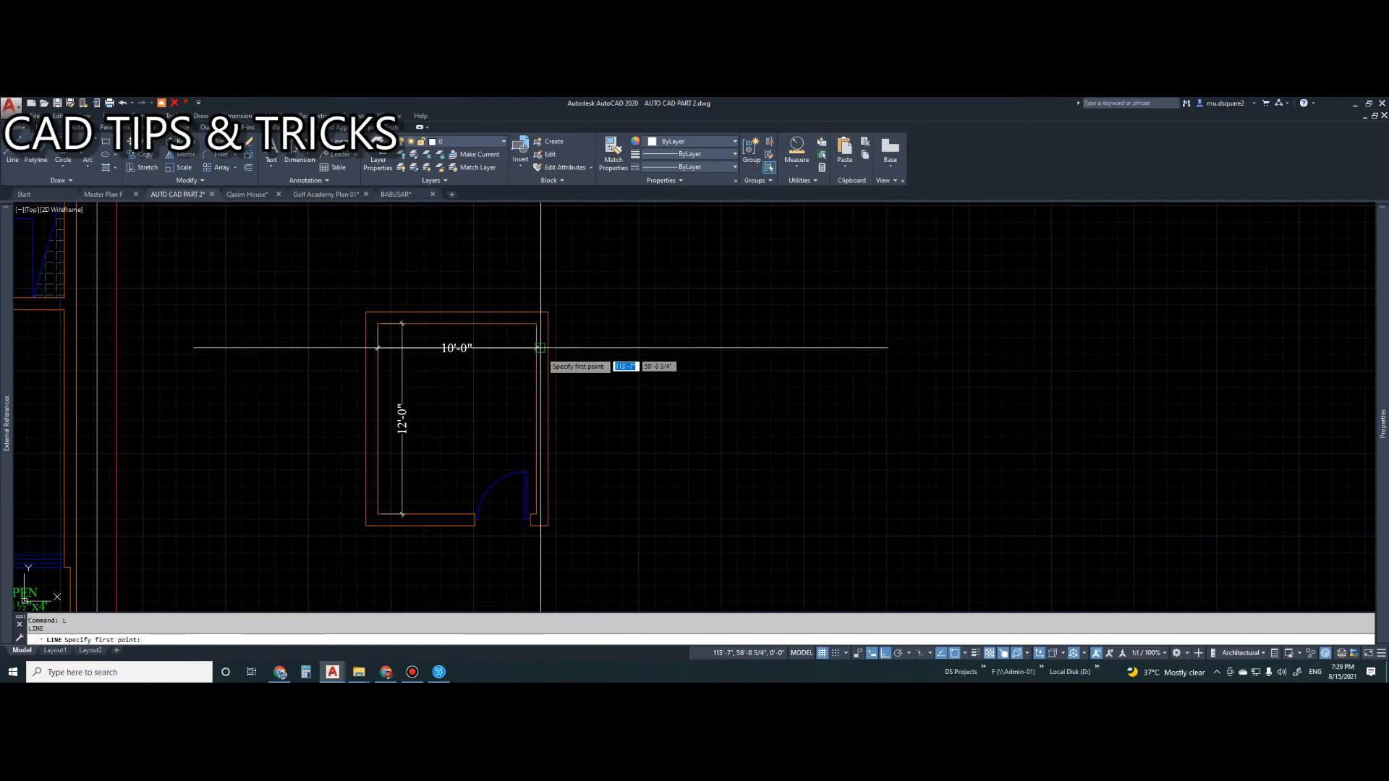
click(547, 428)
click(548, 430)
key(Escape)
- Mirror the room with its walls, dimensions and door about a vertical axis through the helper line's midpoint, keeping the original
text(mi)
key(Return)
click(426, 272)
click(202, 367)
scroll(536, 432, up, 2)
scroll(409, 491, down, 2)
scroll(493, 518, up, 4)
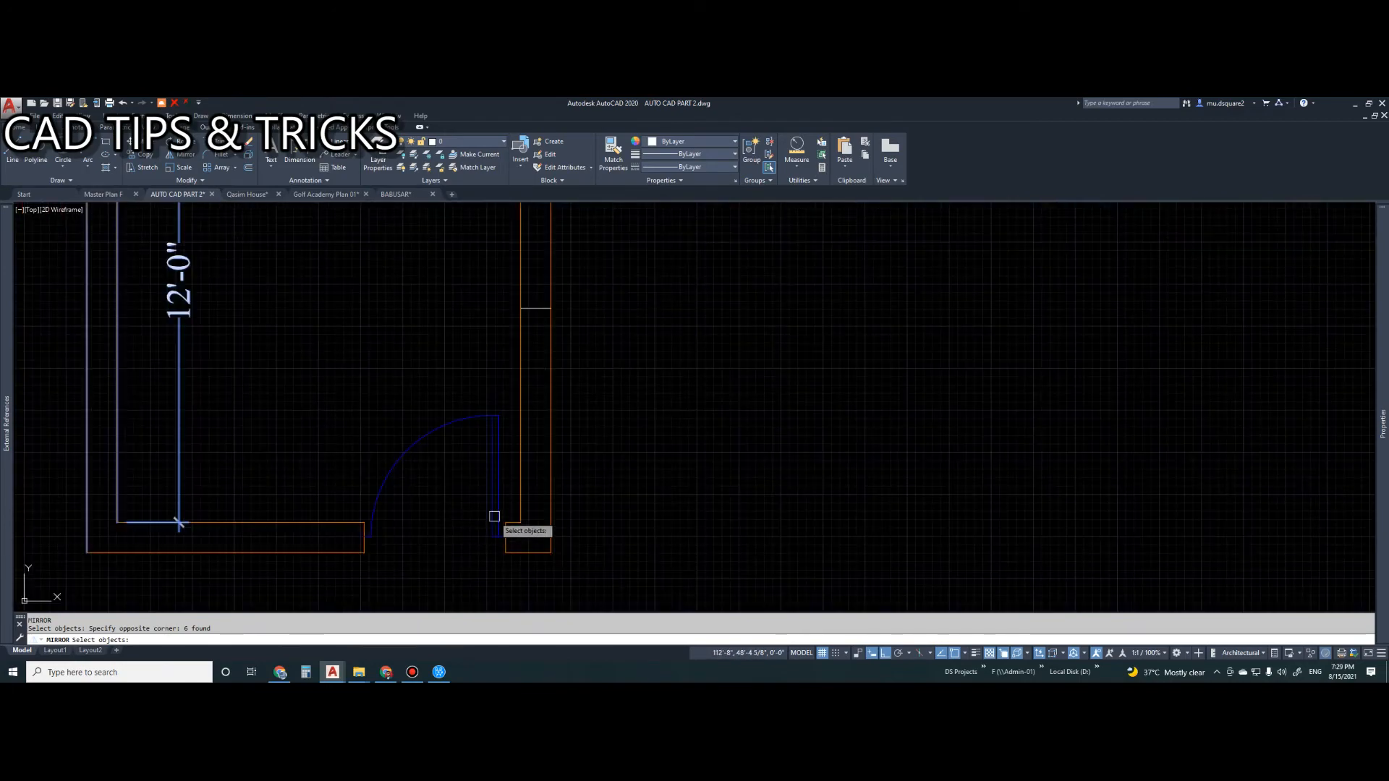
scroll(508, 509, down, 2)
click(511, 520)
click(238, 580)
key(Return)
click(522, 396)
click(509, 389)
- Erase the helper line across the shared wall between the two rooms
click(491, 374)
click(562, 415)
text(e)
key(Return)
scroll(551, 429, down, 4)
key(Escape)
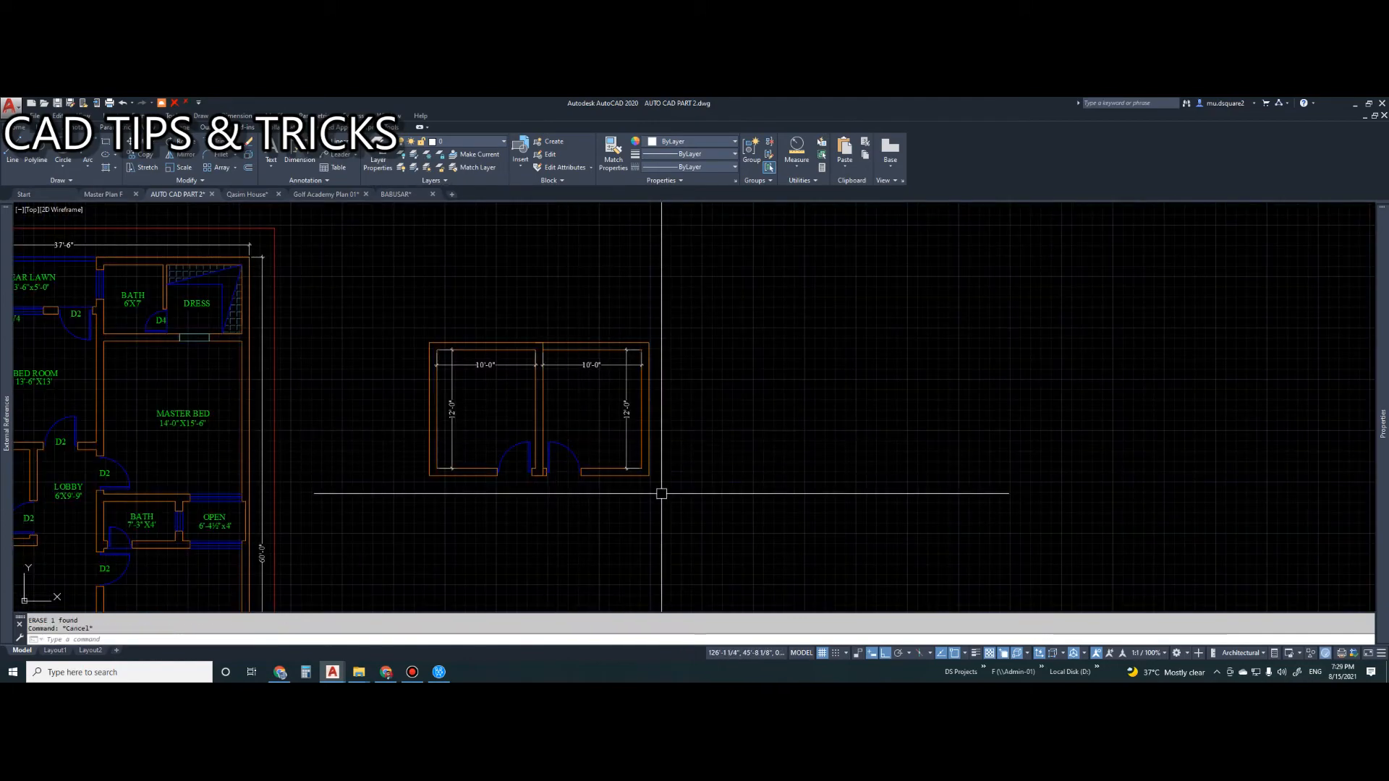
- Fillet the right room's upper inner wall line with the shared partition line to form a corner
scroll(542, 340, up, 4)
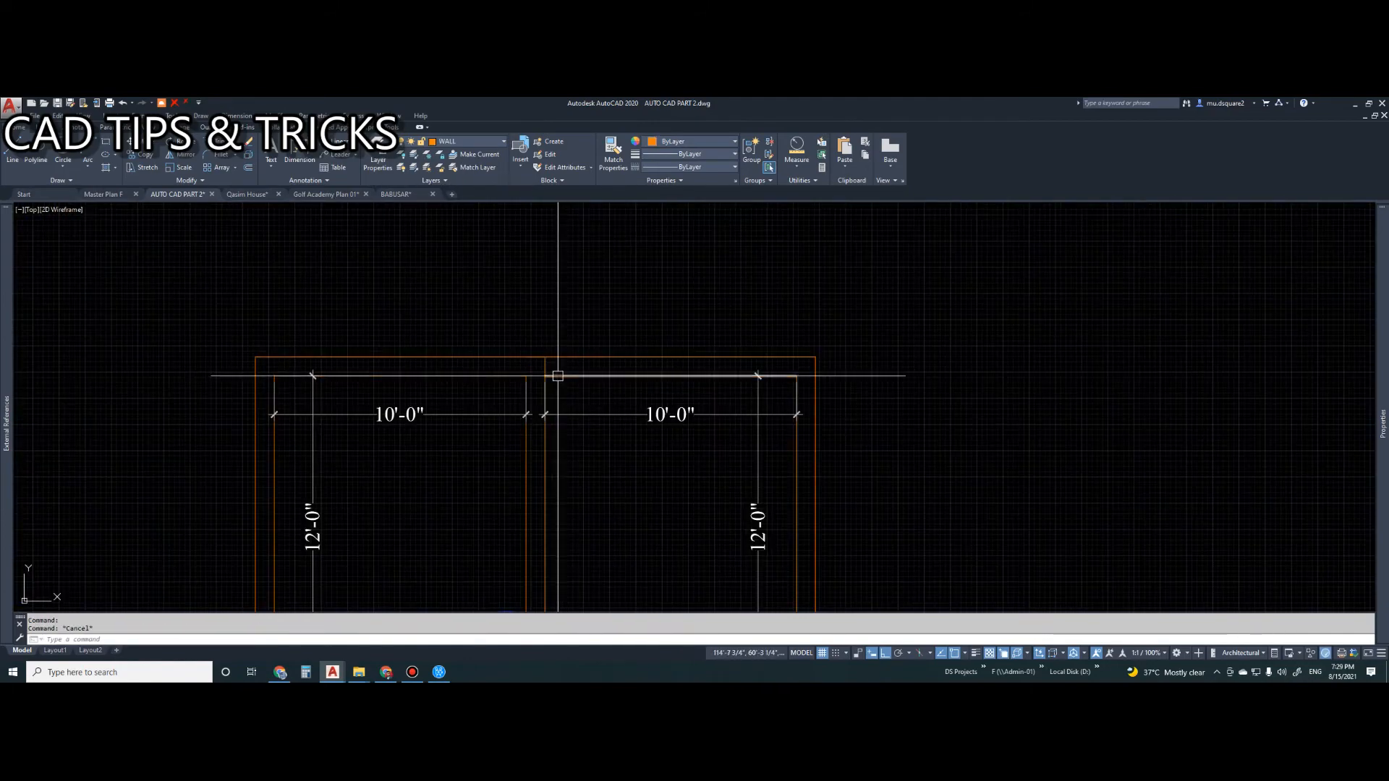
text(f)
key(Return)
click(530, 377)
click(542, 372)
key(Escape)
- Erase the redundant upper outer wall segment and fillet the remaining upper line with the right outer wall
scroll(546, 336, down, 2)
click(553, 330)
scroll(554, 351, down, 4)
text(e)
key(Return)
text(f)
key(Return)
click(524, 342)
click(716, 376)
key(Escape)
key(Escape)
- Fillet the partition line with the short inner wall line beside the right room's door
scroll(598, 397, up, 6)
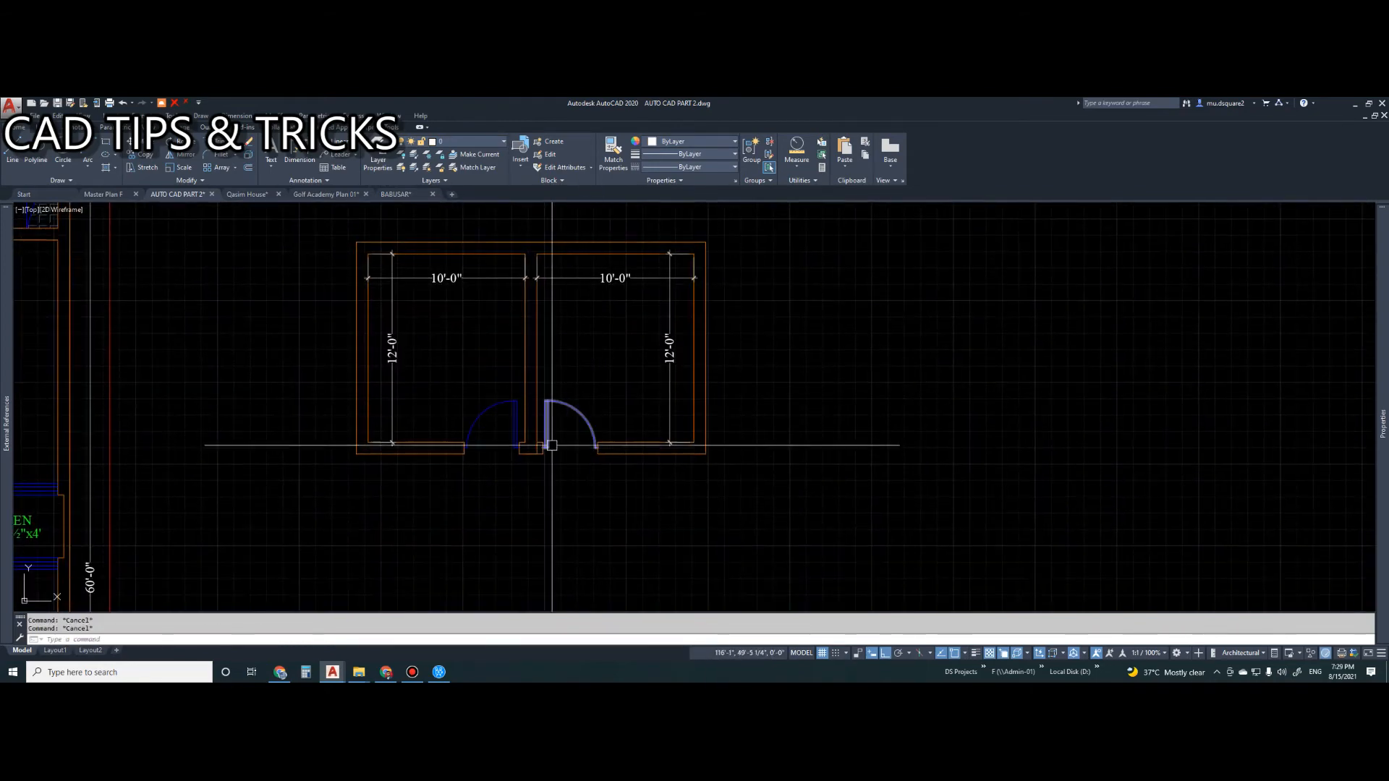
key(Return)
click(546, 409)
click(535, 397)
scroll(527, 407, down, 6)
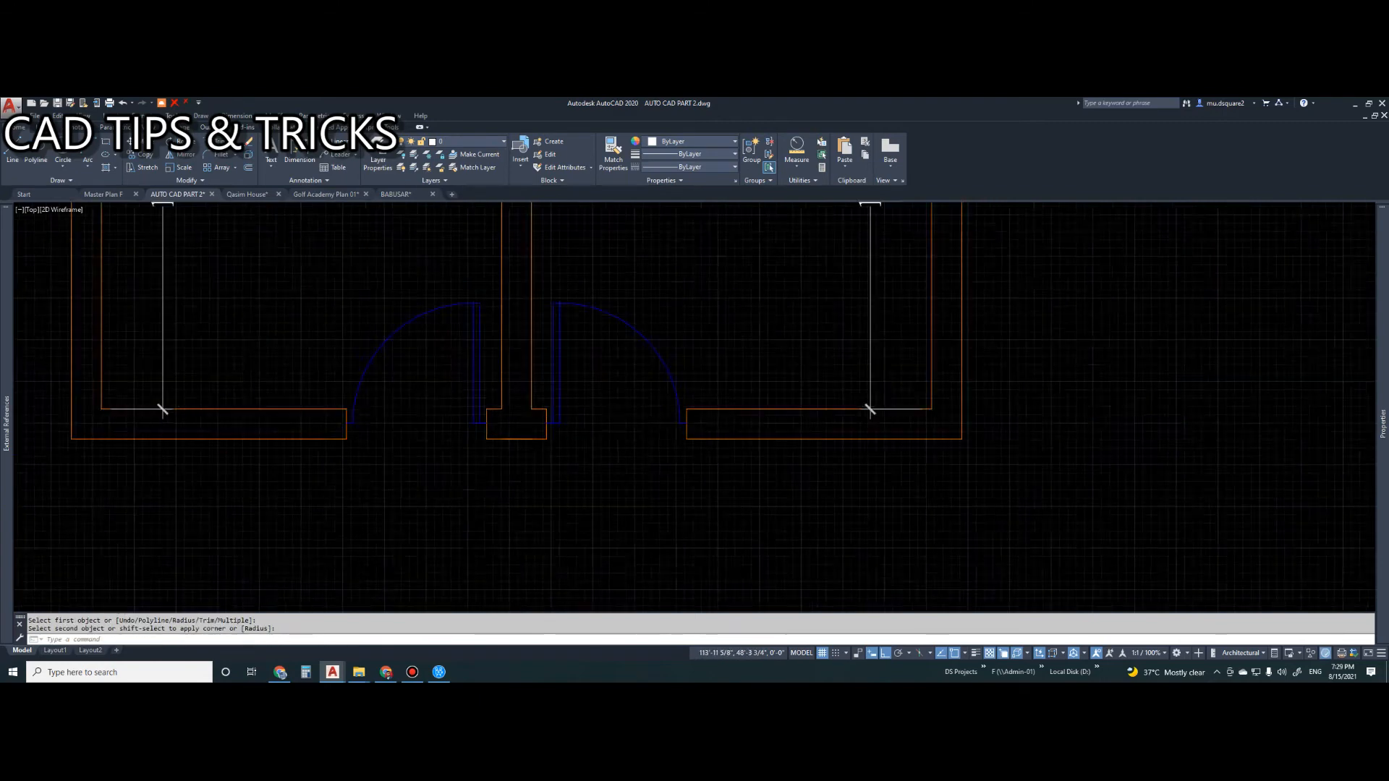
key(Escape)
click(586, 480)
click(620, 508)
key(Escape)
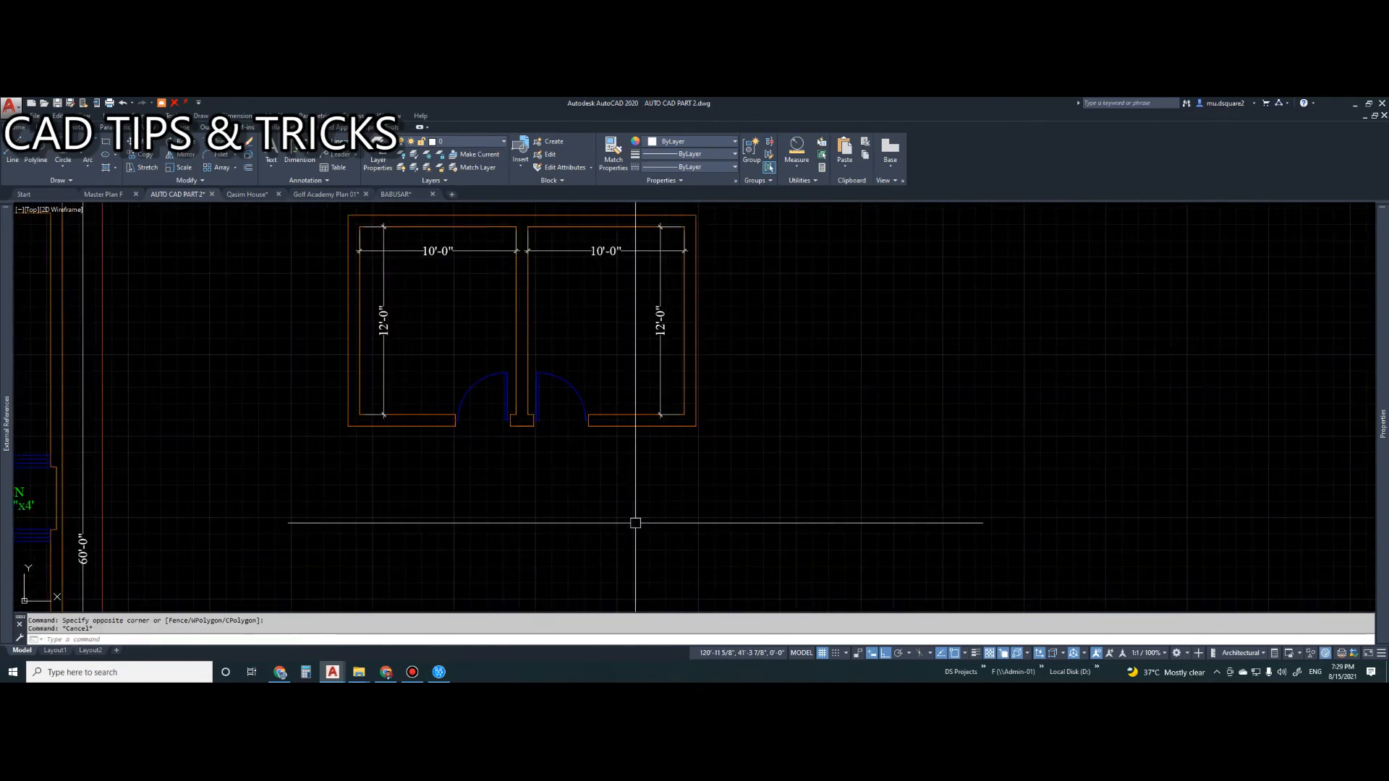
scroll(635, 434, down, 4)
key(Escape)
scroll(667, 431, up, 4)
text(MI)
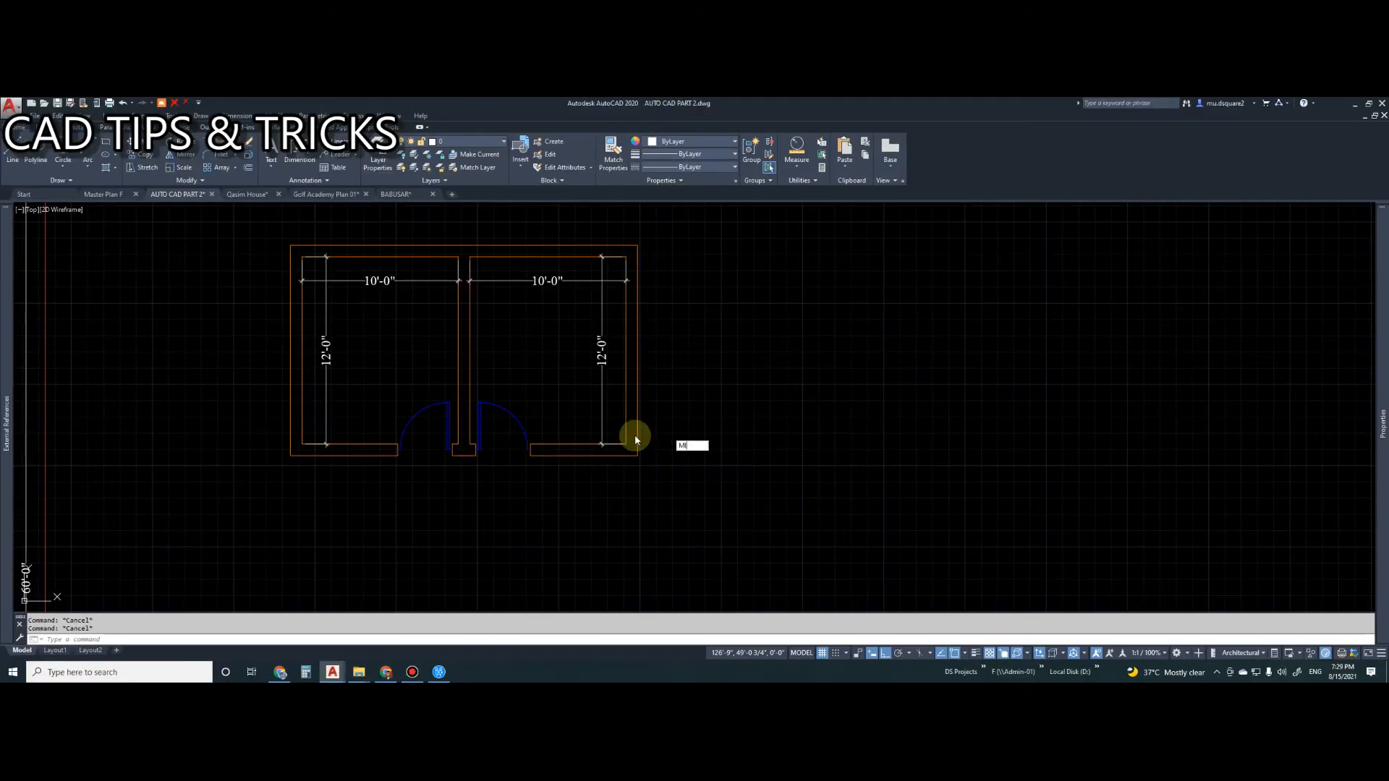
key(Escape)
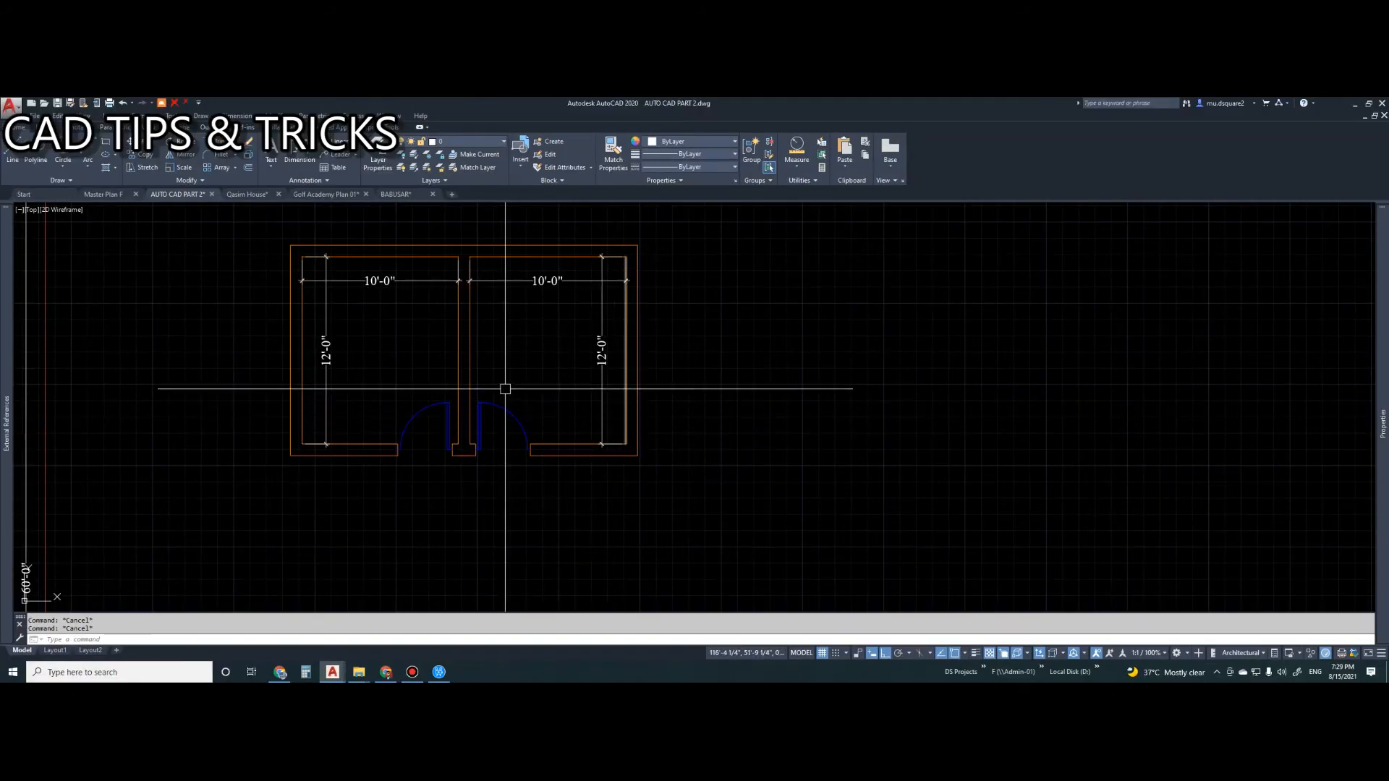
click(476, 245)
key(Escape)
key(Escape)
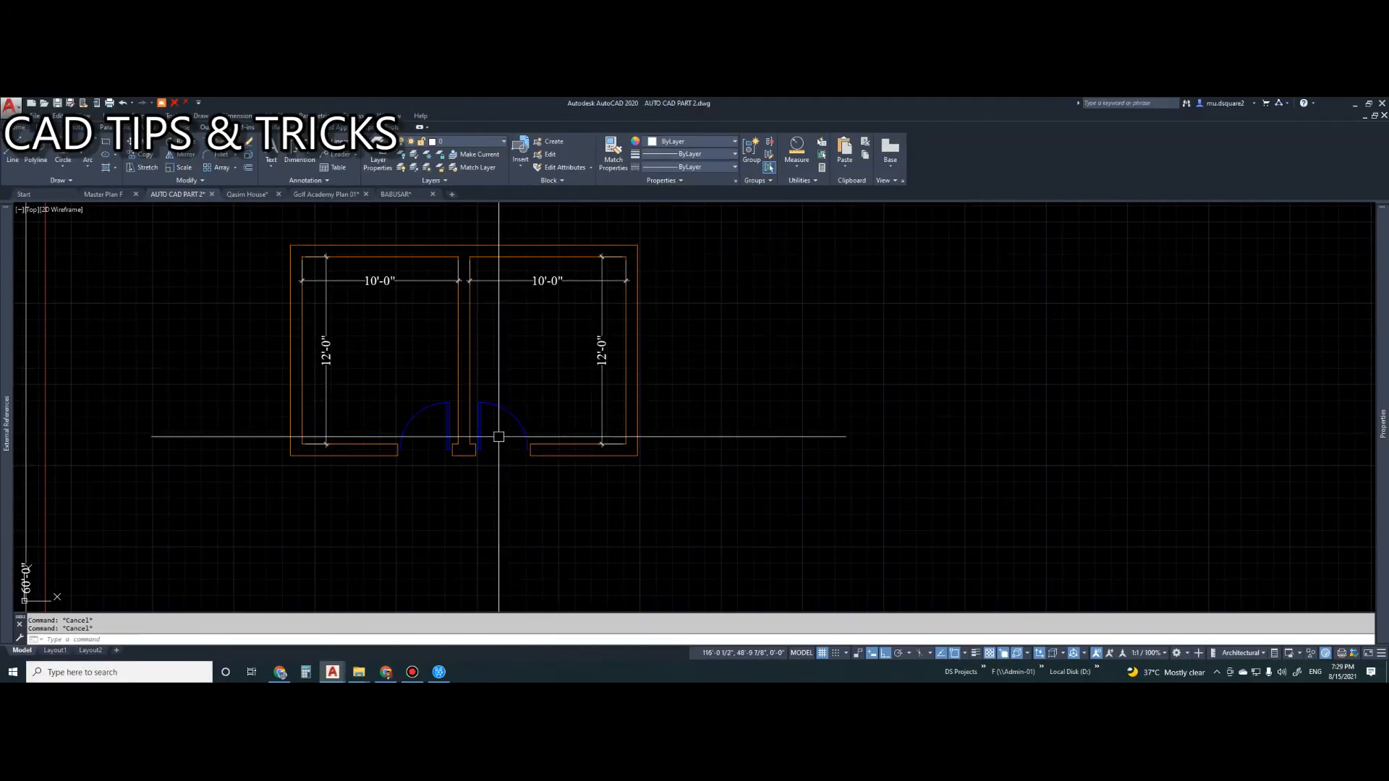
scroll(571, 413, down, 2)
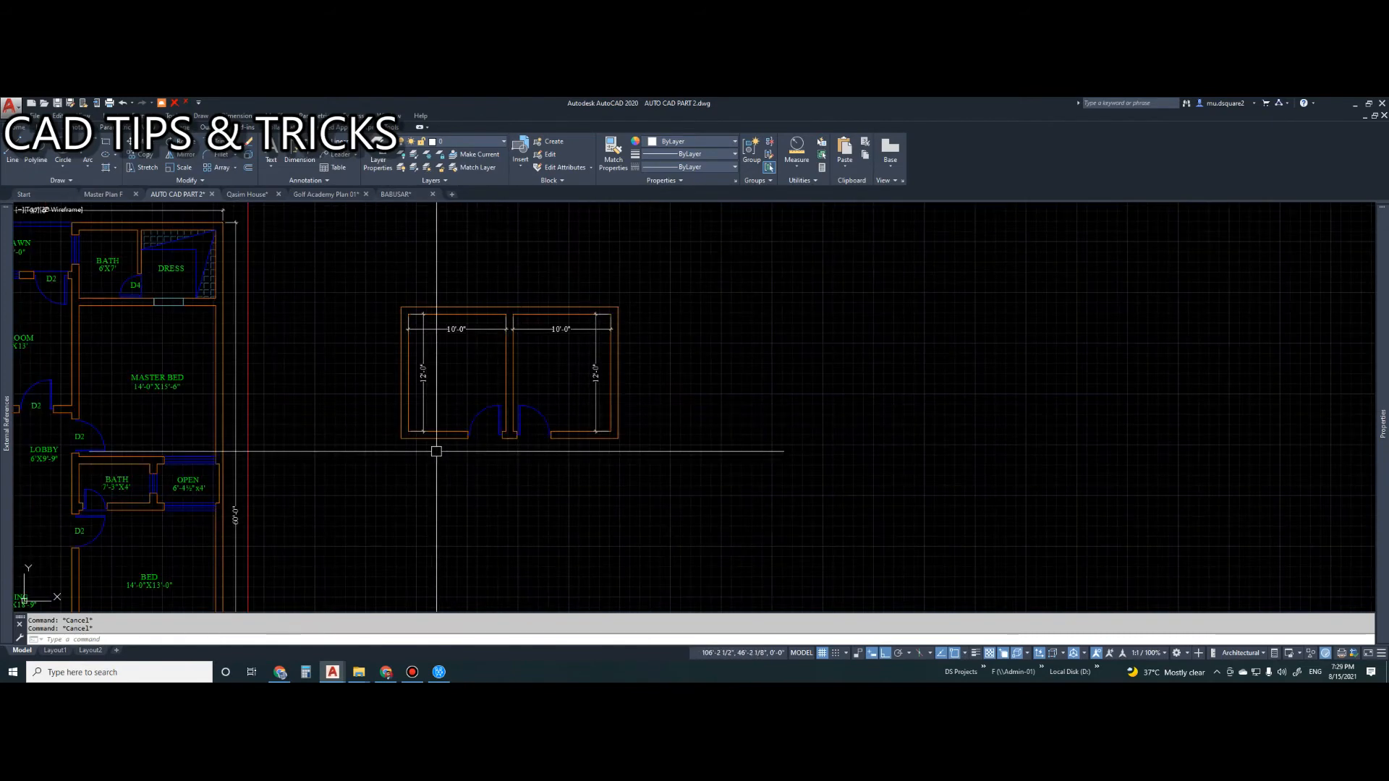
text(l)
key(Return)
key(Escape)
- Stretch the lower end of the left outer wall line straight down below the left room
click(401, 385)
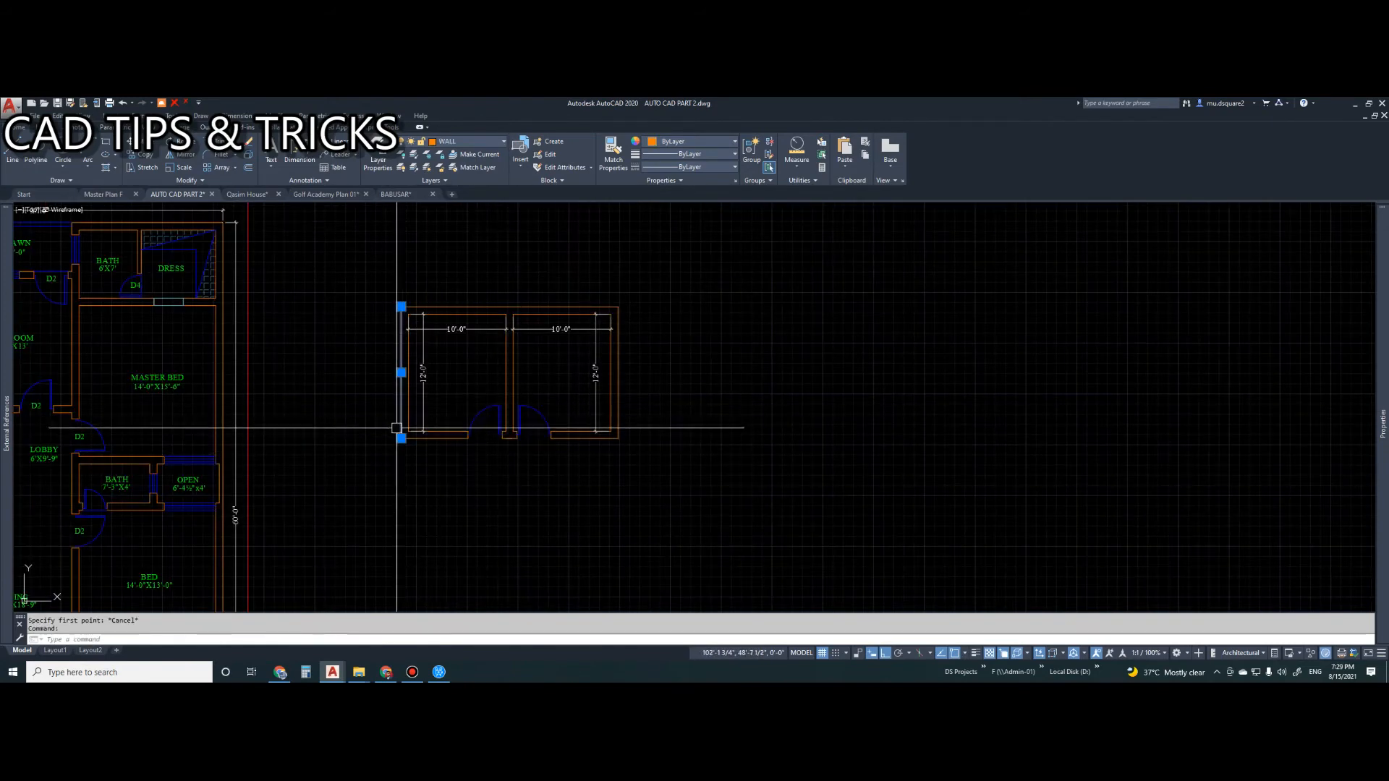
click(400, 437)
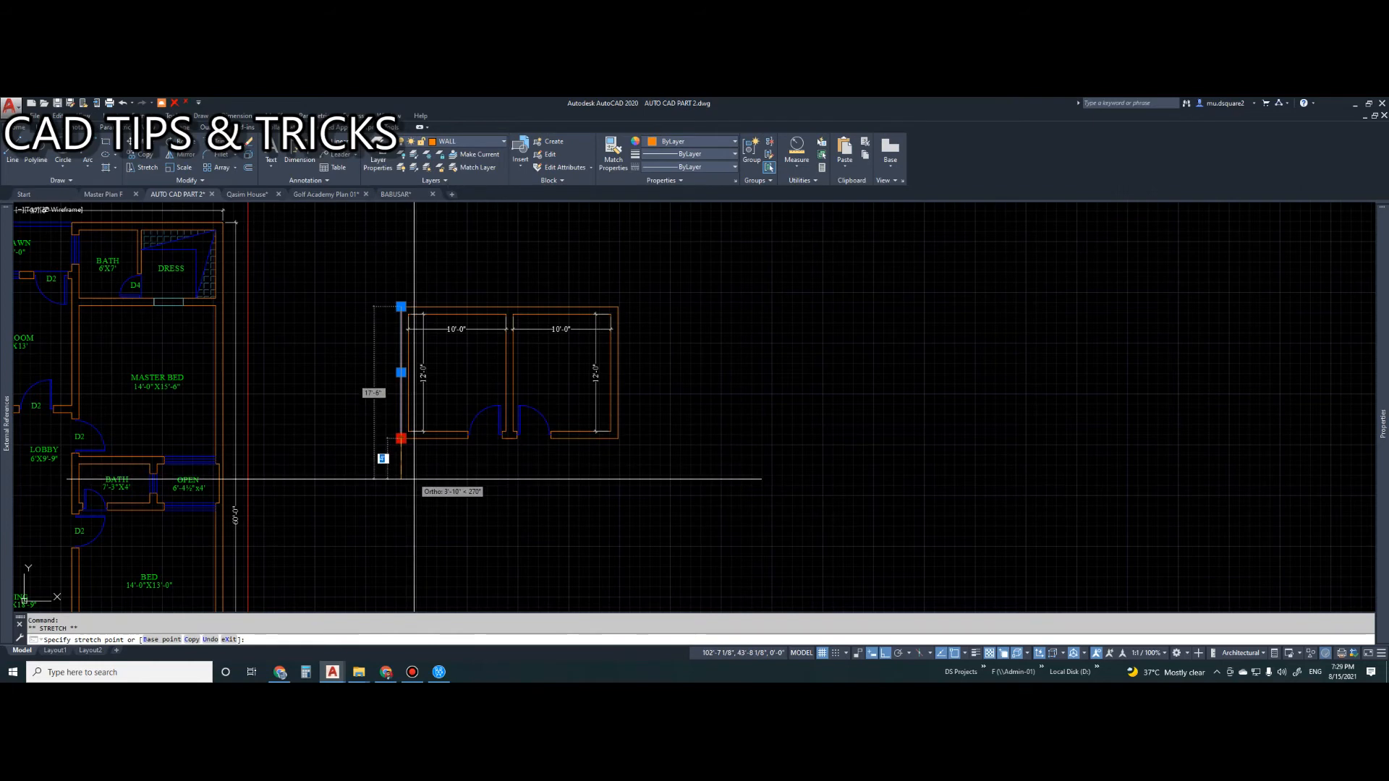
click(425, 539)
key(Escape)
key(Escape)
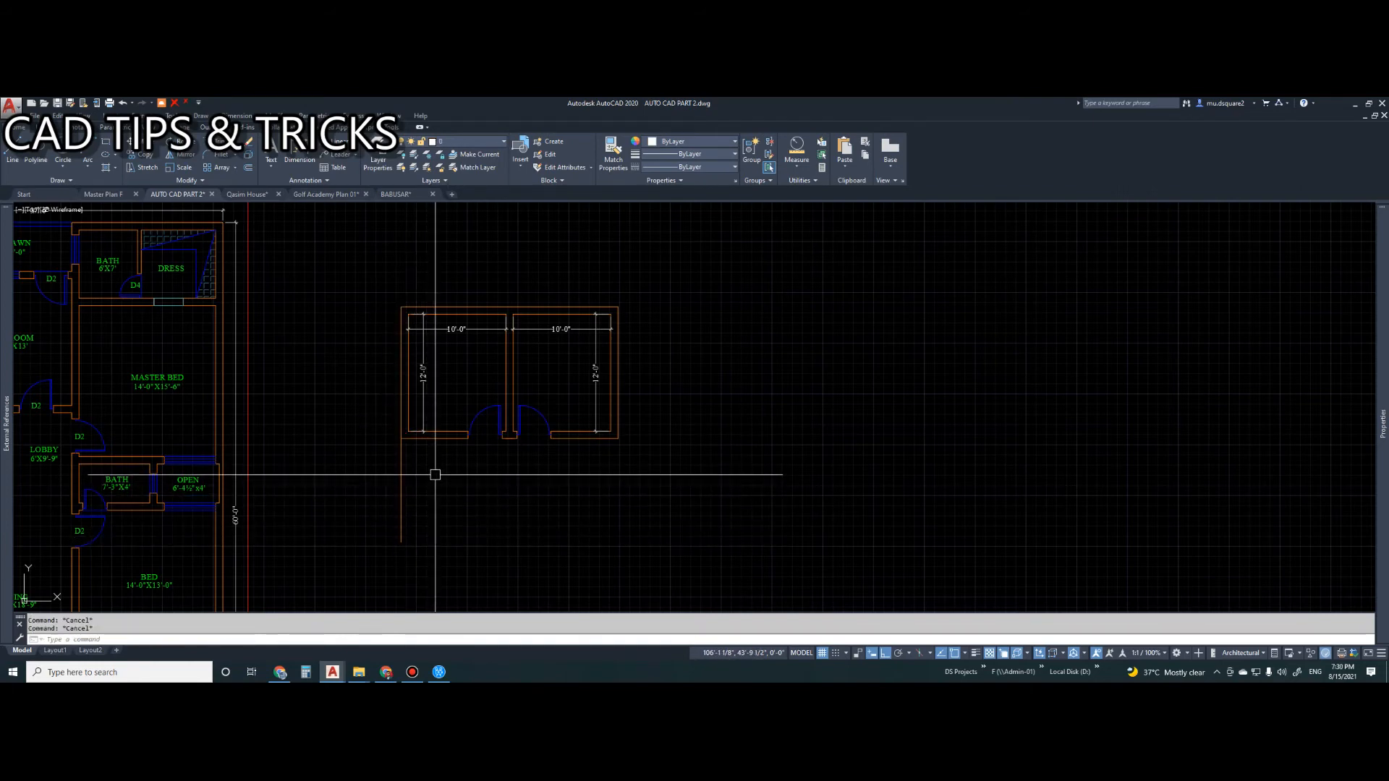
- Offset the extended left wall line inward by the wall thickness and fillet it with the left room's lower outer wall line
text(f)
key(Return)
click(407, 465)
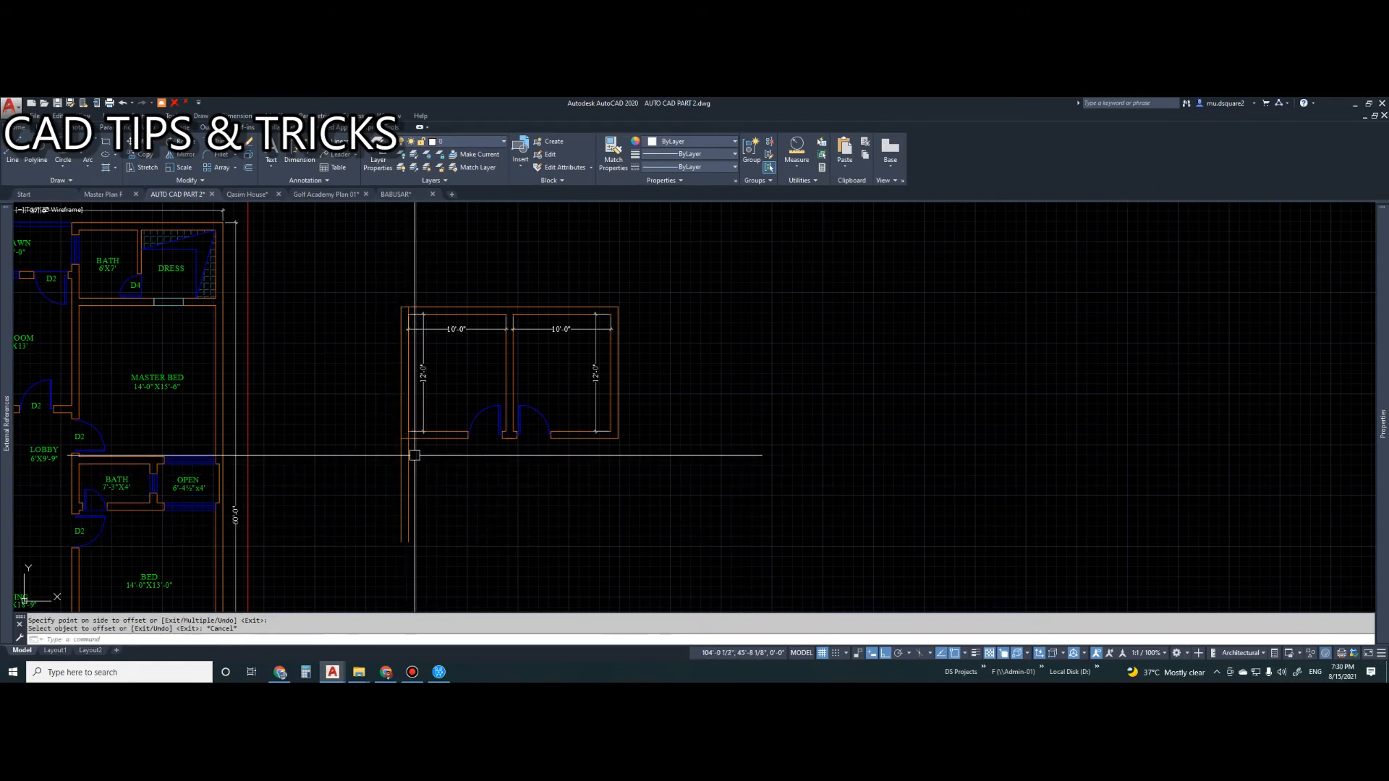
click(425, 440)
key(Escape)
scroll(459, 452, up, 2)
- Measure the length of the left room's lower outer wall line beside the door
text(4)
key(Return)
key(Return)
scroll(427, 438, up, 3)
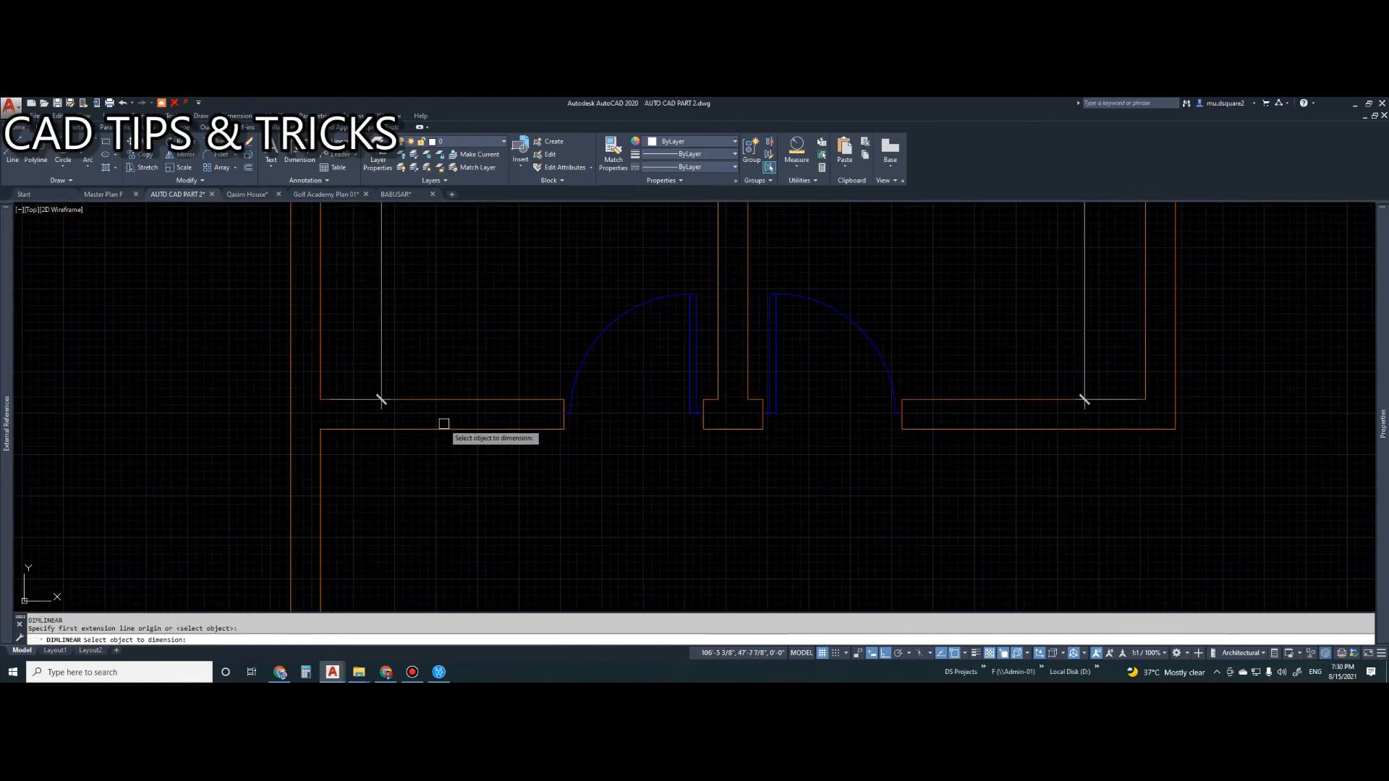
click(441, 430)
scroll(443, 453, down, 2)
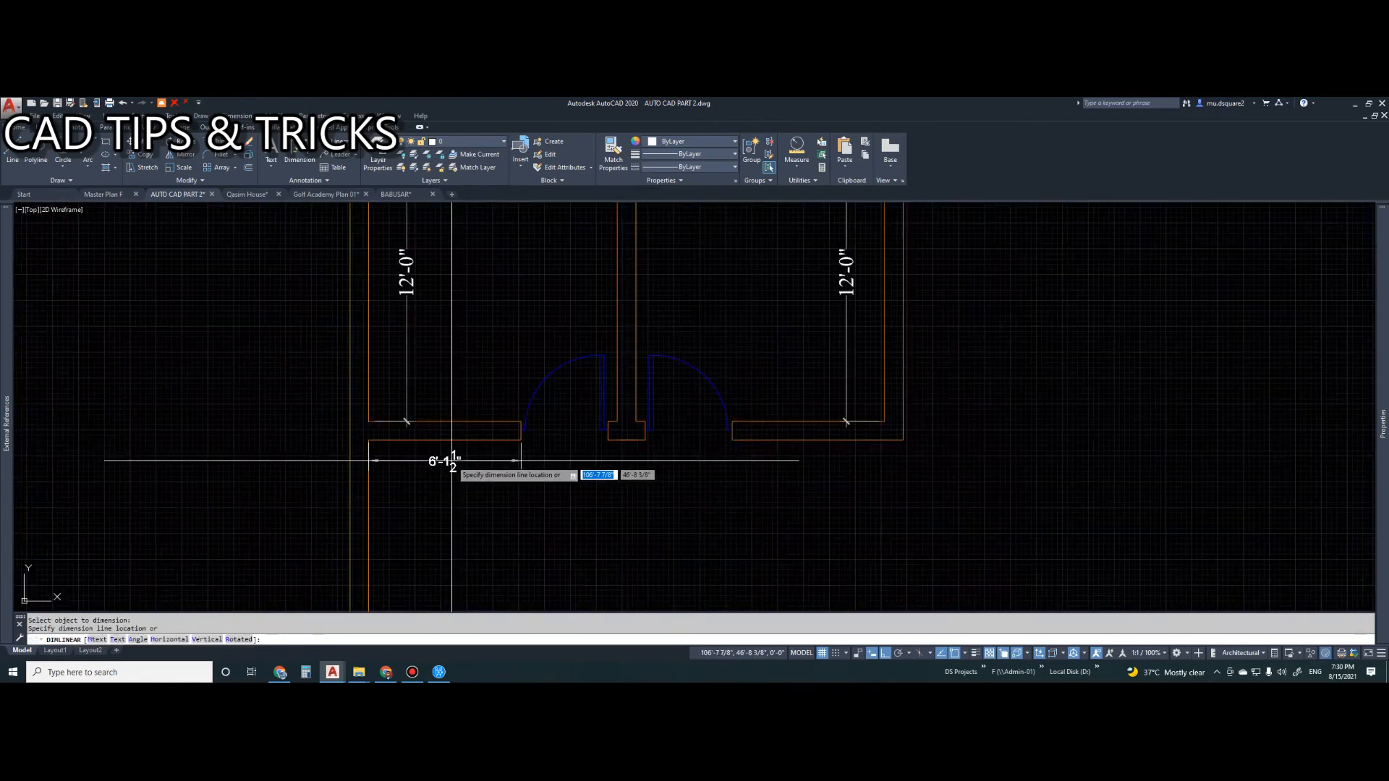
key(Escape)
- Offset the extended left wall's inner line 4' inward, and offset the new line another 9" for the small room's side wall
text(o)
key(Return)
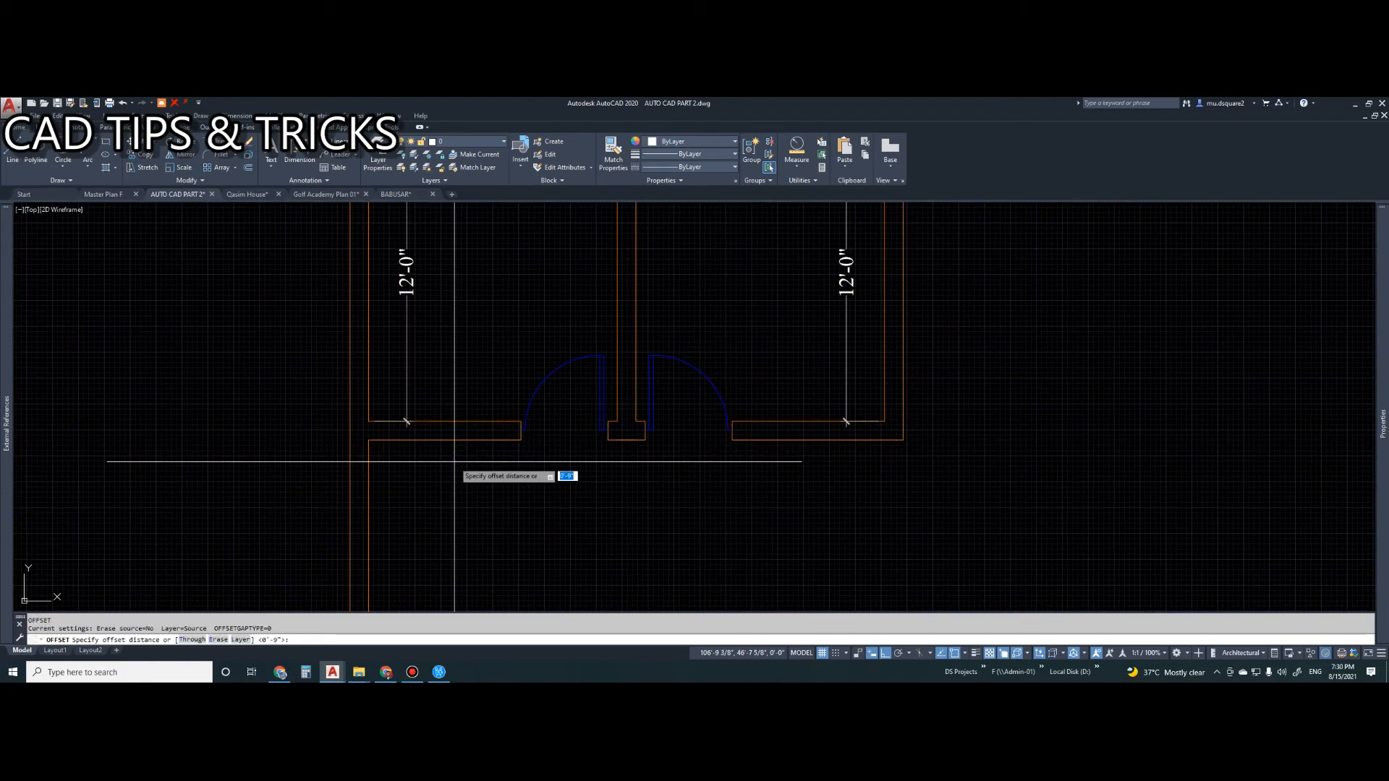
text(4)
key(Return)
click(370, 470)
click(390, 468)
key(Escape)
key(Escape)
key(Escape)
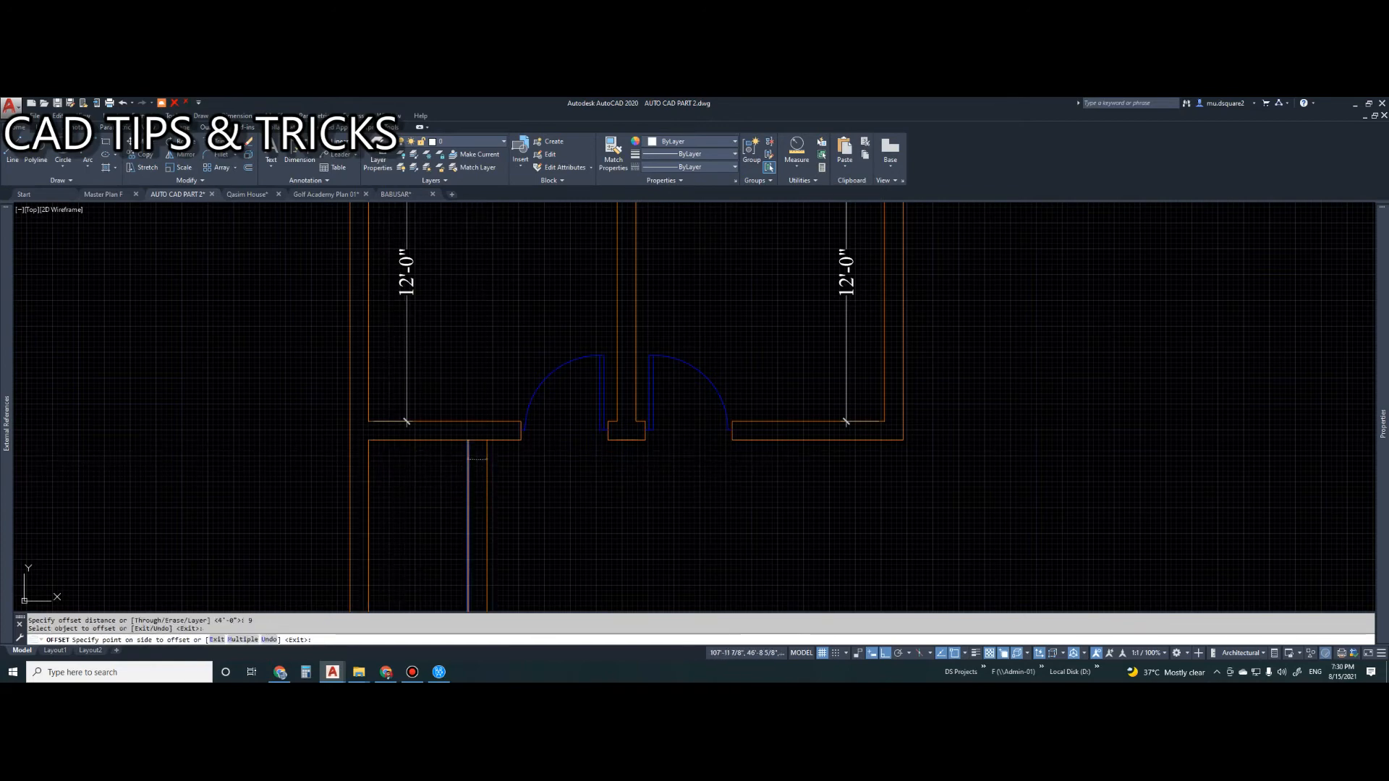
scroll(512, 425, down, 4)
scroll(499, 456, up, 2)
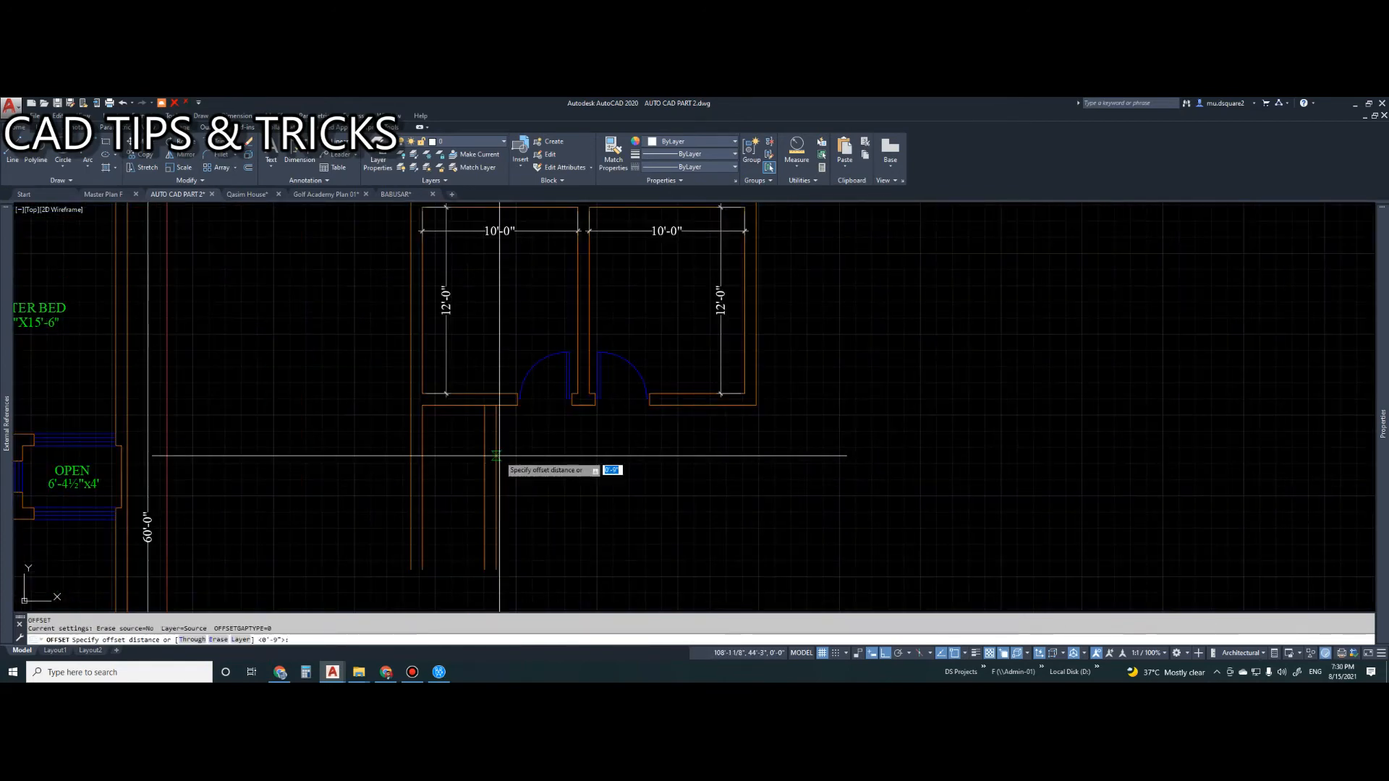
- Offset the left room's lower outer wall line 6' down, and offset the new line another 9" for the small room's bottom wall
key(Return)
click(471, 406)
click(465, 445)
key(Escape)
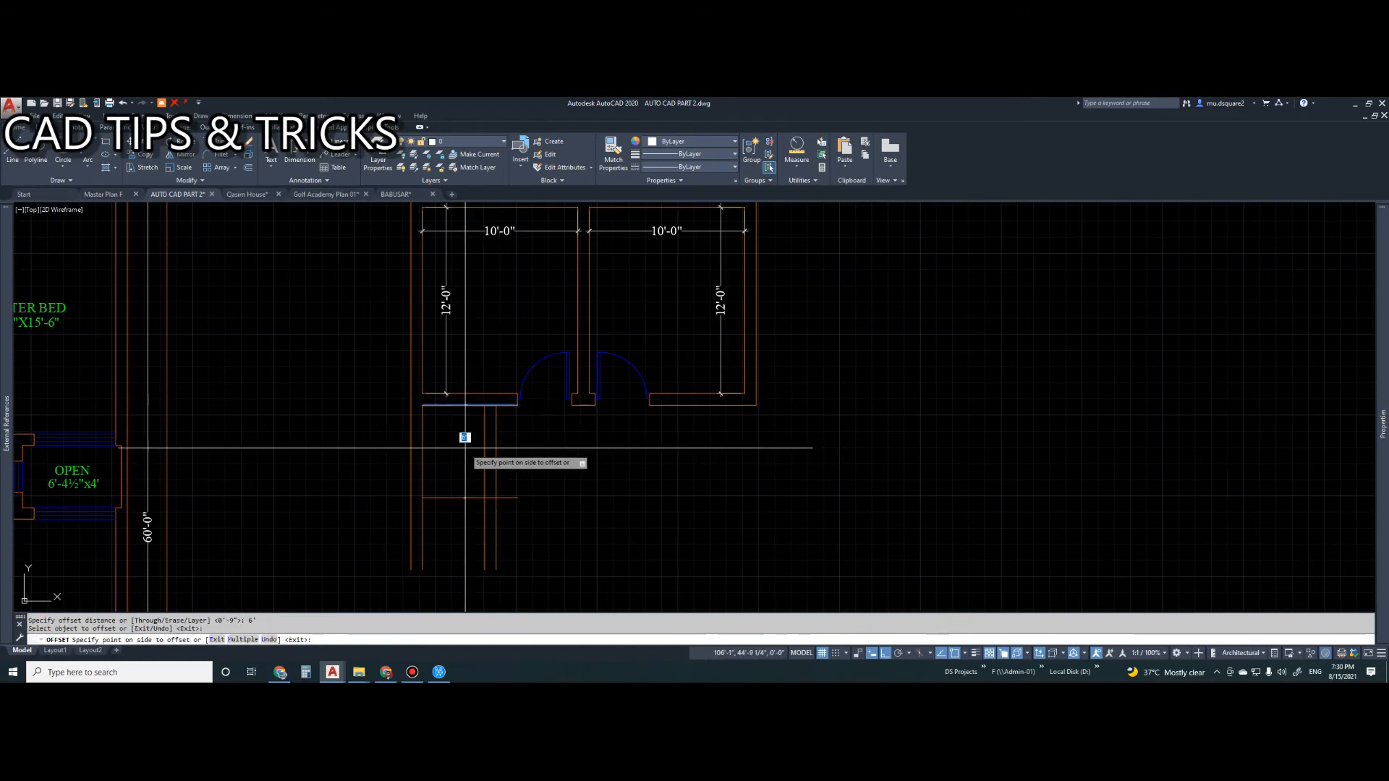
text(o)
key(Return)
text(9)
key(Return)
click(459, 498)
click(466, 528)
key(Escape)
- Fillet the inner and outer line pairs at the small room's lower right corner
key(f)
key(Return)
click(475, 498)
click(483, 480)
key(Return)
click(497, 489)
click(482, 512)
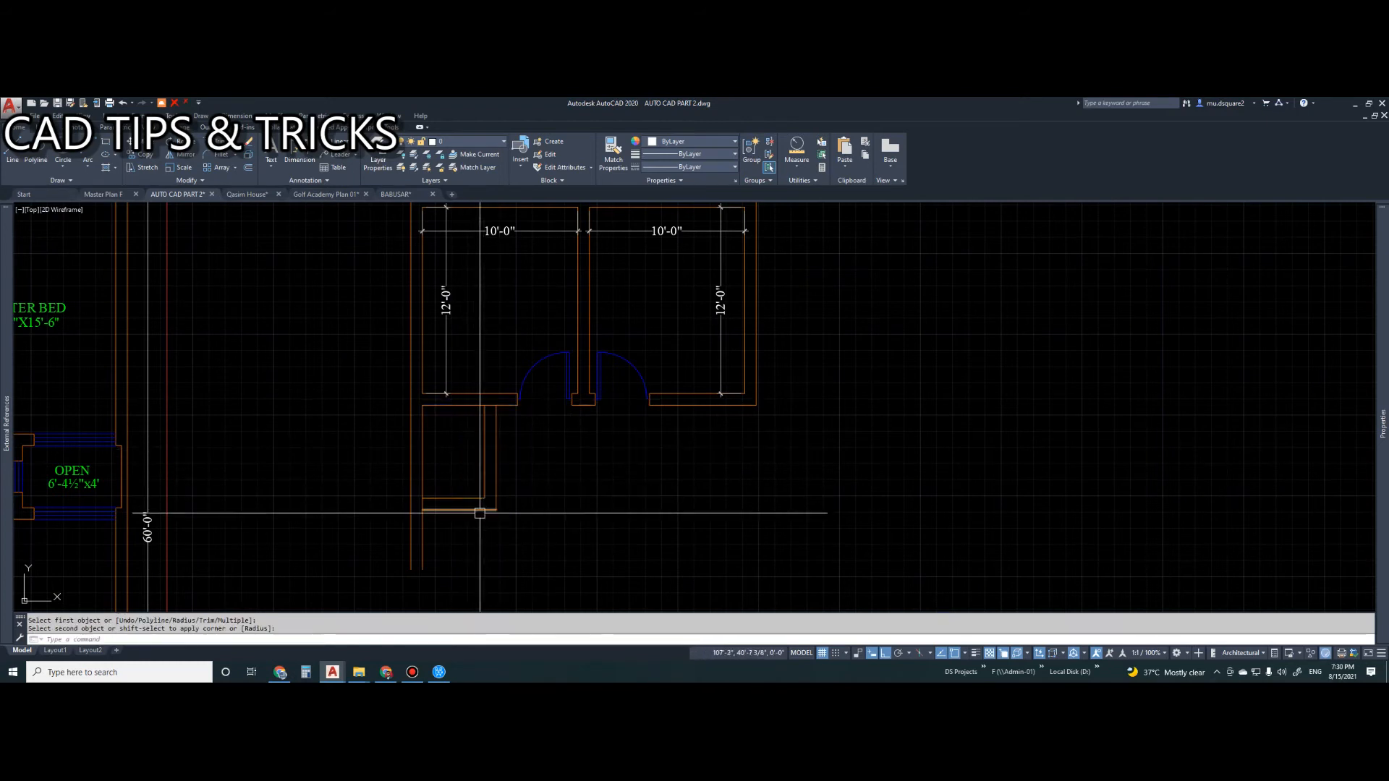
- Trim the line pieces crossing the small room's wall junctions at the left outer wall and the upper wall
scroll(482, 511, up, 5)
text(tr)
key(Return)
click(355, 472)
scroll(419, 481, down, 5)
scroll(480, 384, up, 5)
click(465, 432)
scroll(492, 423, down, 7)
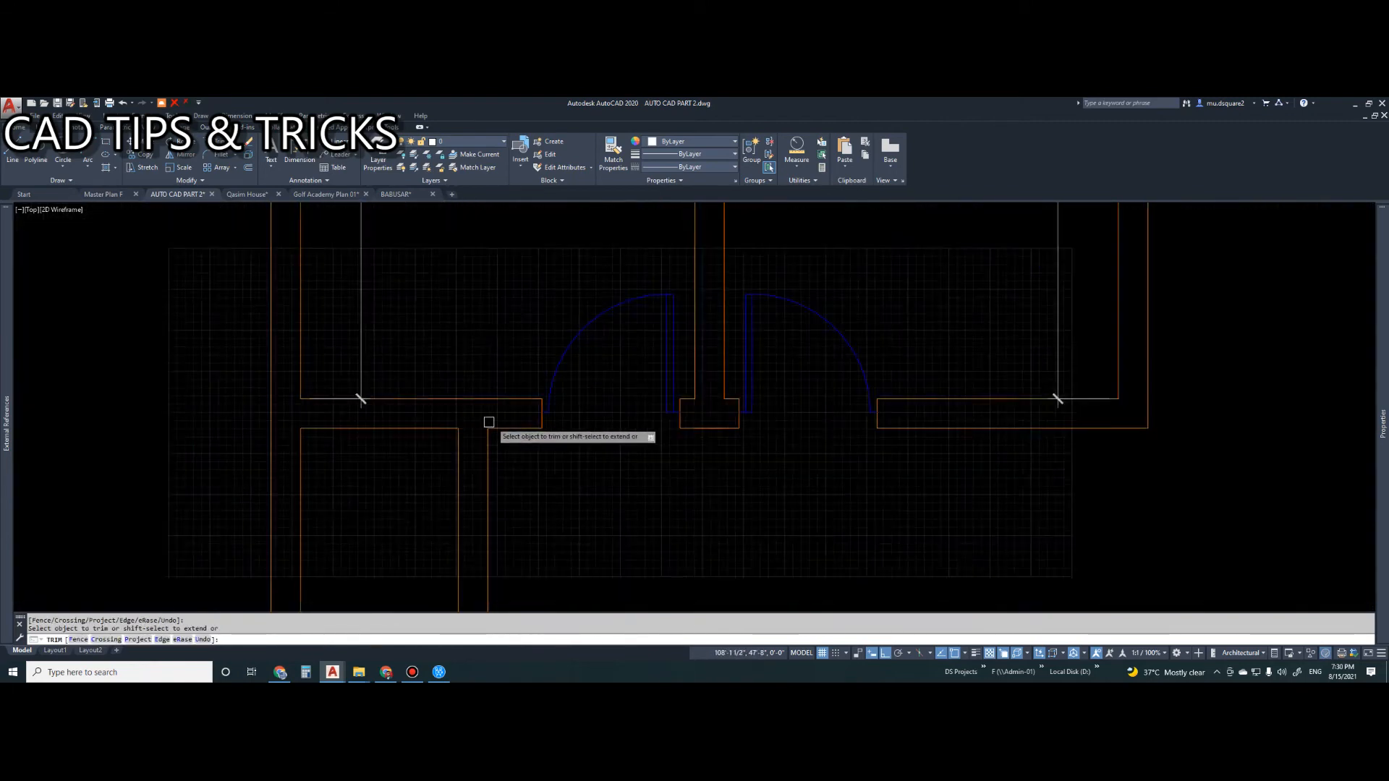
key(Escape)
- Draw a line across the upper end of the small room's right wall
scroll(498, 468, up, 4)
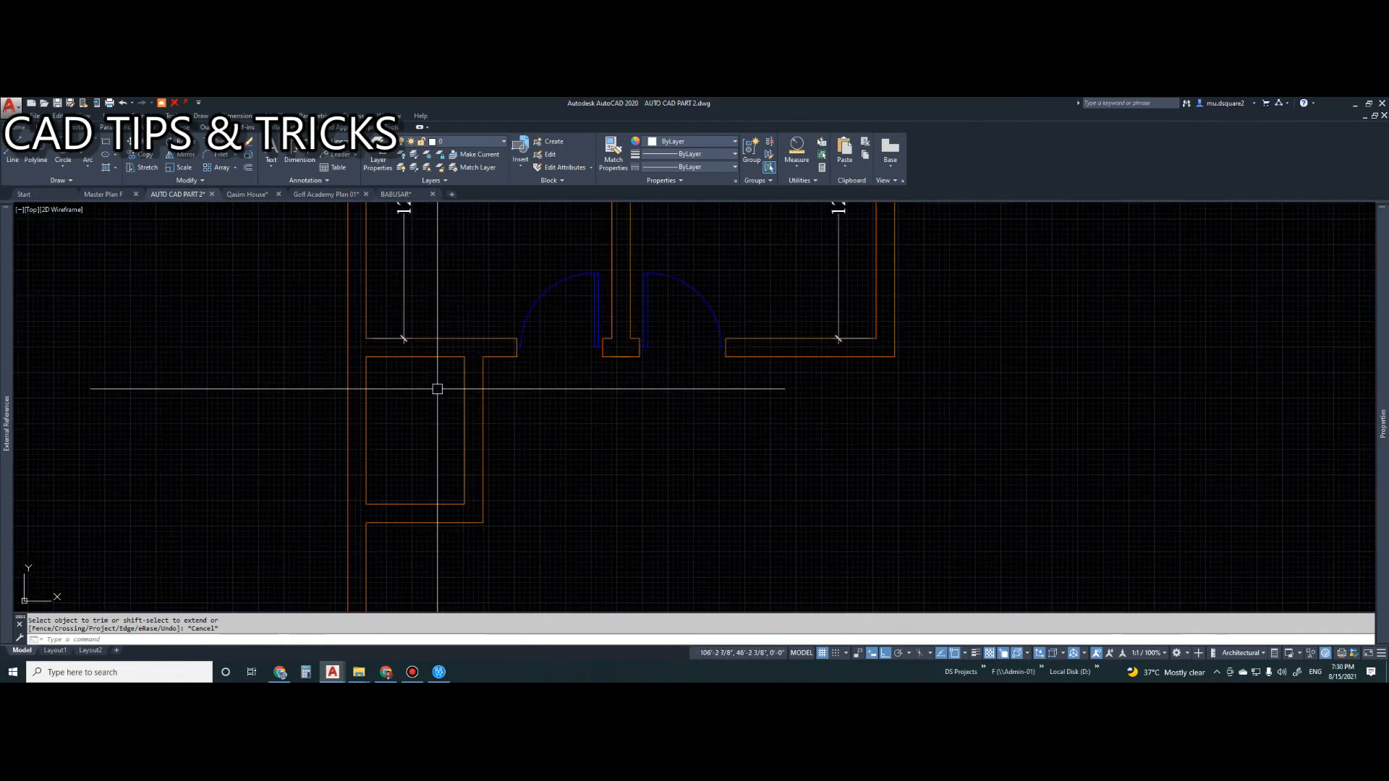
text(l)
key(Return)
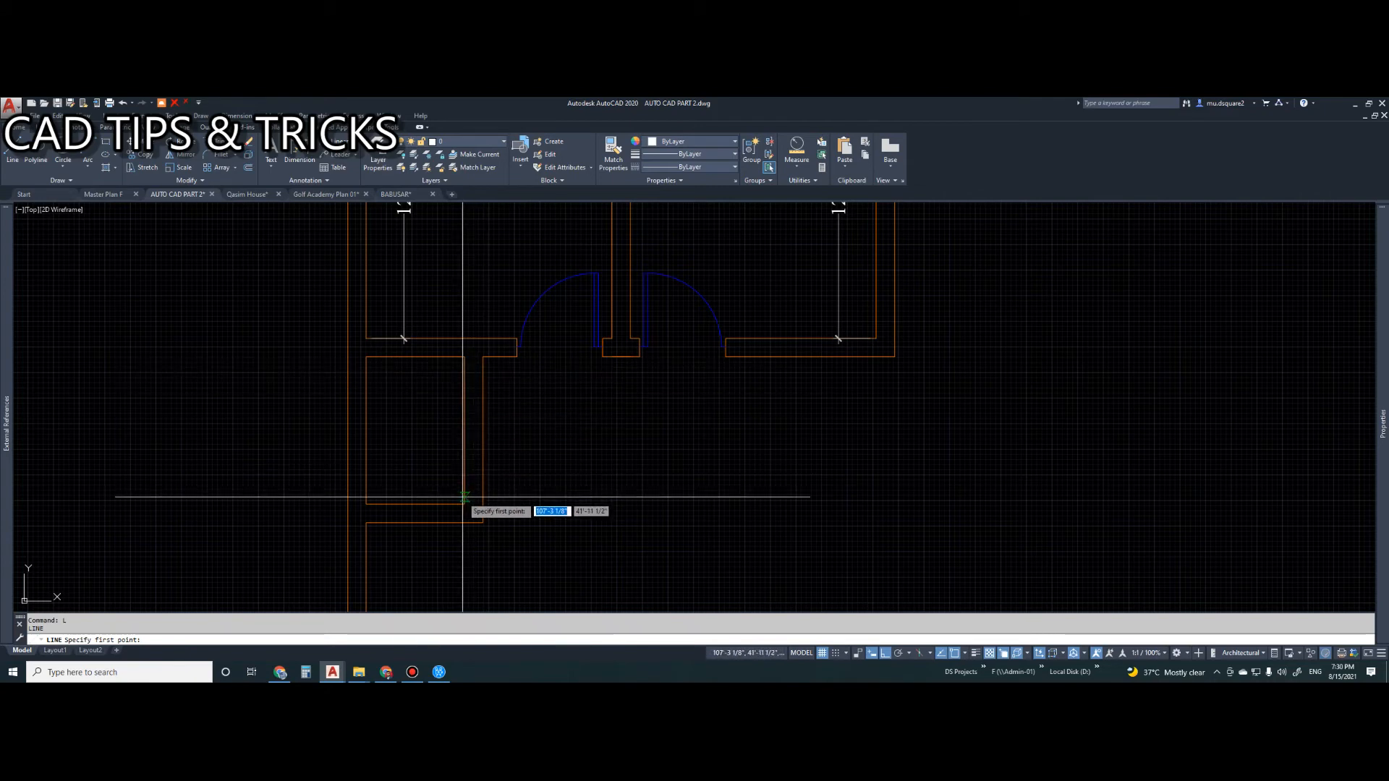
click(466, 355)
key(Escape)
key(Escape)
key(Escape)
- Offset the line across the wall's upper end 4 1/2" down to form the first door jamb
text(o)
key(Return)
key(Return)
scroll(478, 358, up, 4)
click(475, 360)
click(466, 384)
click(467, 355)
click(465, 383)
key(Escape)
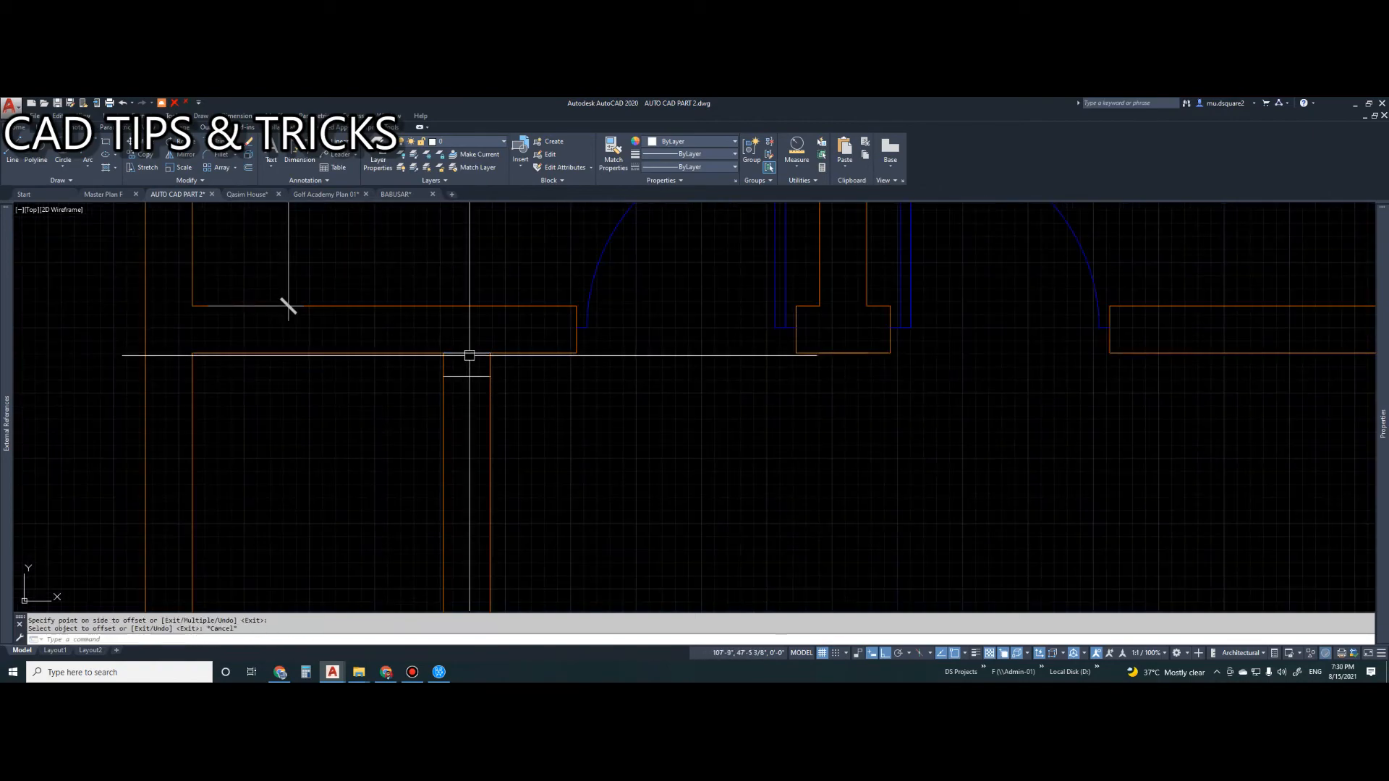
- Offset the first jamb line 2'6" down to mark the other side of the door opening
scroll(489, 375, down, 4)
text(o)
key(Return)
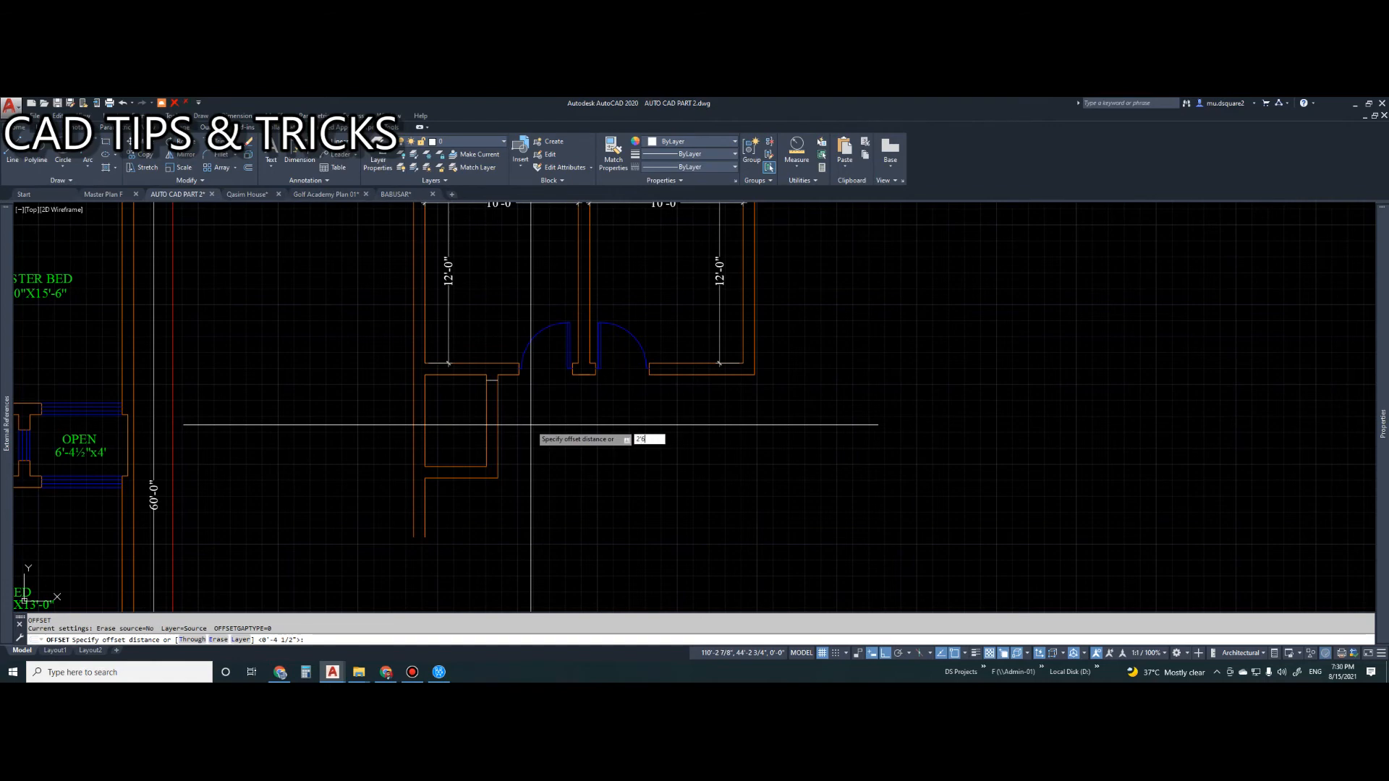
key(Return)
scroll(499, 381, up, 4)
click(474, 379)
click(474, 393)
key(Escape)
- Trim the wall lines between the jambs and the leftover line above to open the small room's doorway
scroll(476, 393, down, 2)
text(tr)
key(Return)
key(Return)
click(443, 394)
click(506, 413)
key(Escape)
- Match the small room's door jamb lines to the properties of its wall line
text(ma)
key(Return)
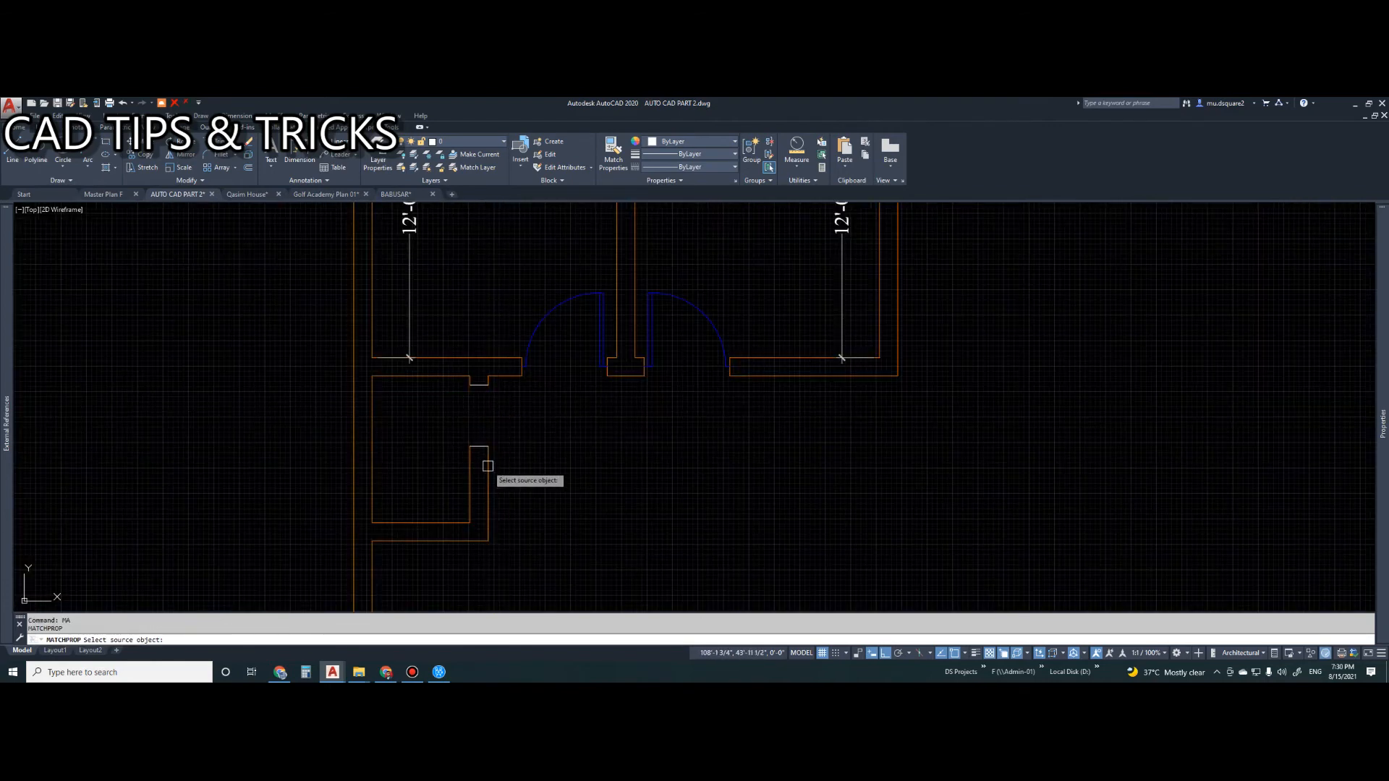
click(486, 477)
click(450, 364)
click(506, 455)
key(Escape)
scroll(521, 384, down, 2)
key(Escape)
- Copy the common bath's D4 door from the floor plan to beside the small room's doorway
scroll(522, 387, up, 2)
text(cp)
key(Return)
scroll(575, 366, down, 1)
scroll(600, 365, down, 4)
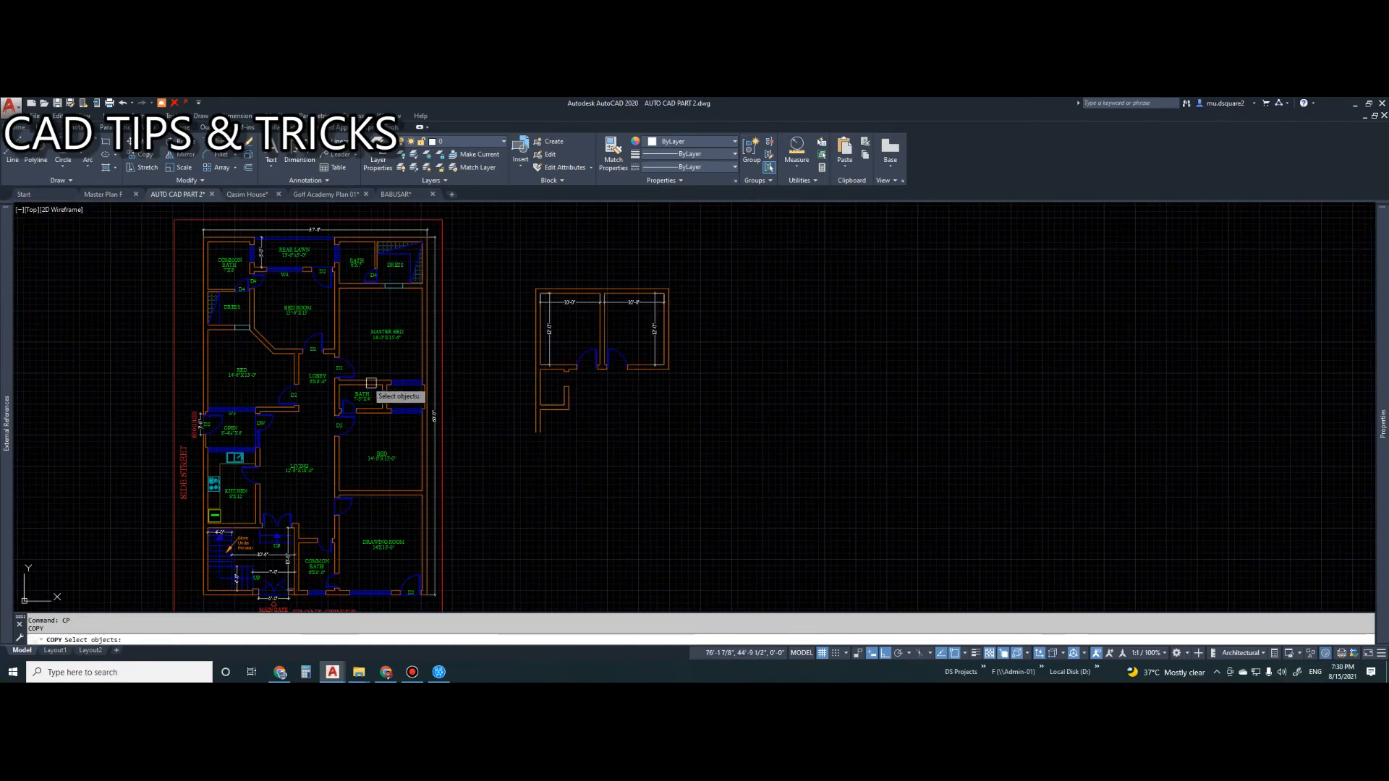
scroll(238, 300, up, 4)
key(Return)
click(245, 271)
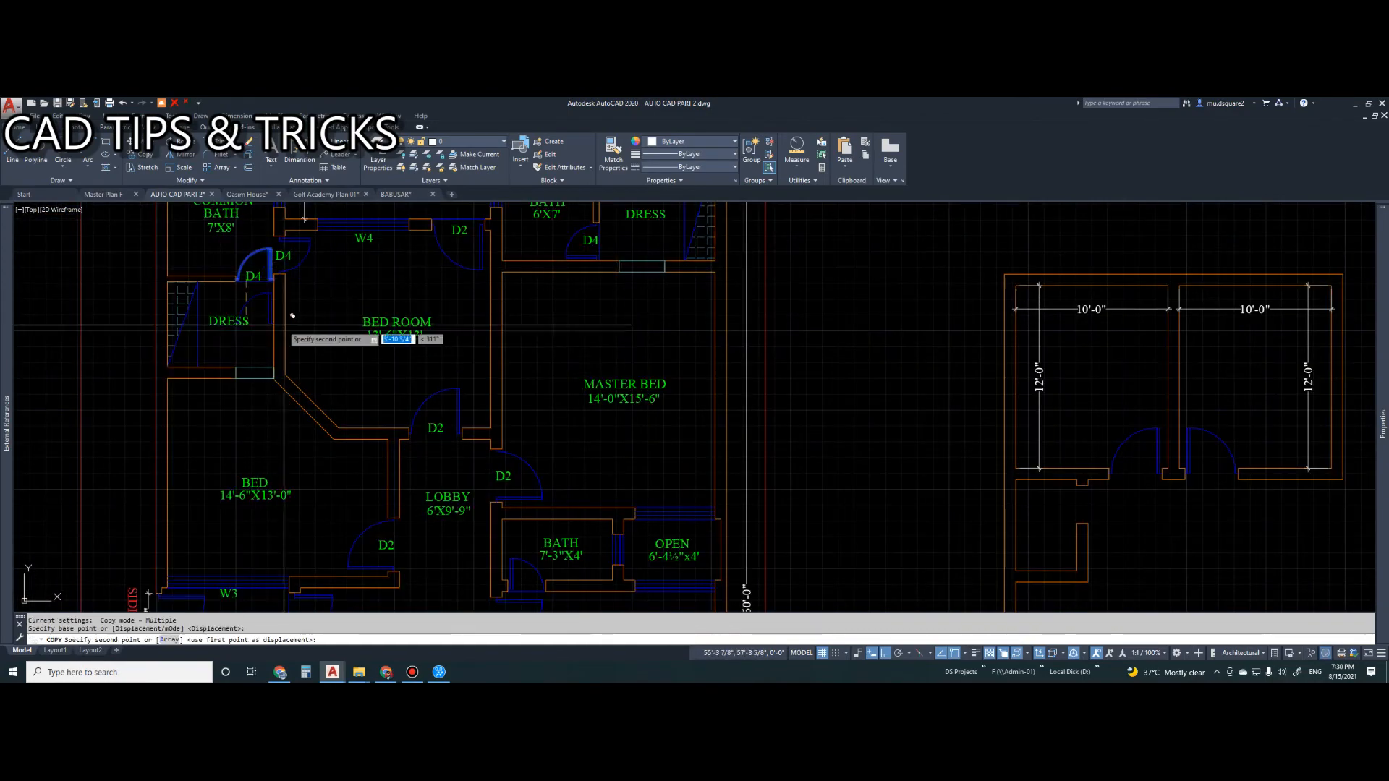
scroll(366, 372, down, 8)
scroll(403, 371, up, 5)
scroll(331, 455, up, 4)
middle_drag(290, 530, 425, 459)
click(430, 456)
key(Escape)
- Rotate the copied door so it fits the opening in the small room's vertical wall
text(ro)
key(space)
click(431, 406)
click(419, 431)
key(space)
click(418, 490)
key(F8)
key(space)
- Move the rotated door by its hinge point onto the midpoint of the small room's upper jamb
click(384, 441)
scroll(384, 440, up, 4)
click(386, 440)
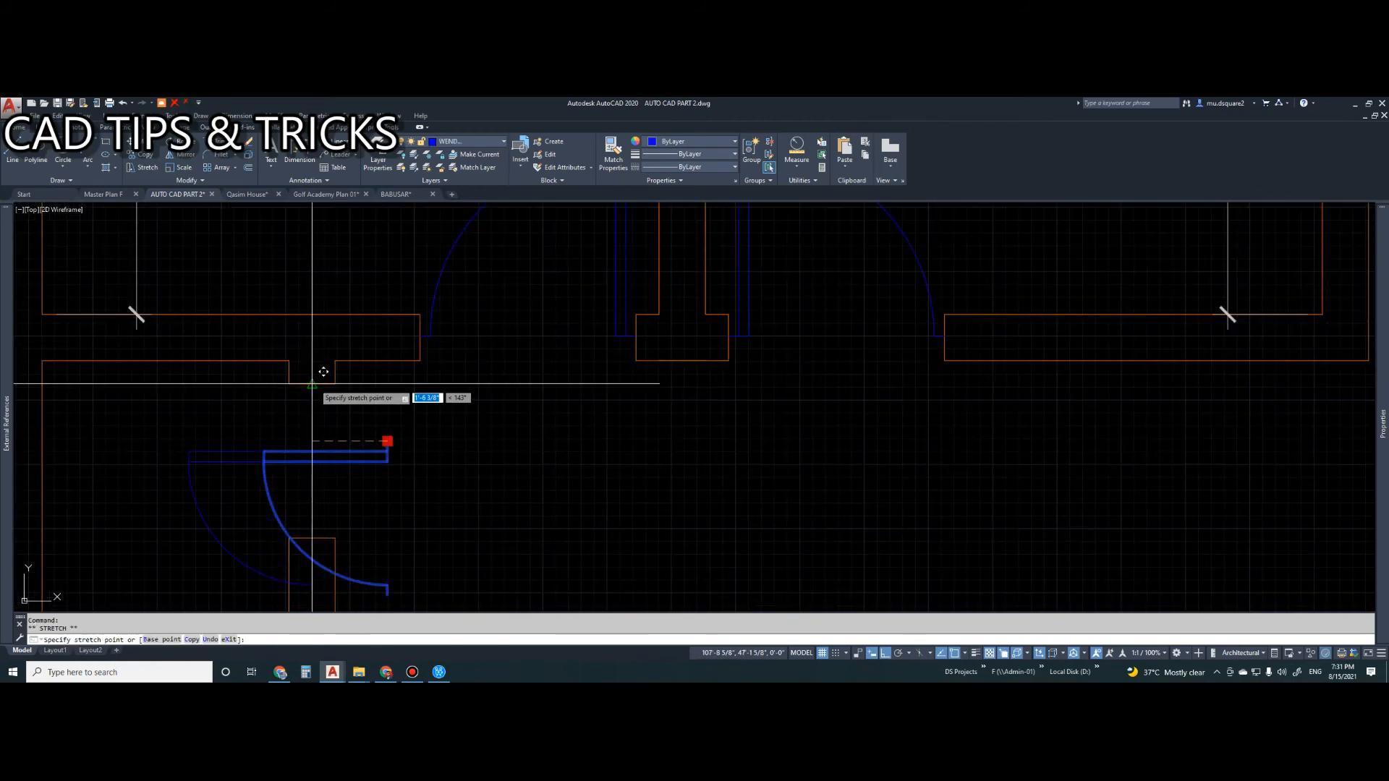
key(Escape)
scroll(443, 448, down, 4)
key(Escape)
- Examine the two adjoining rooms and the small room below them beside the floor plan
middle_drag(510, 436, 503, 473)
click(520, 517)
key(Escape)
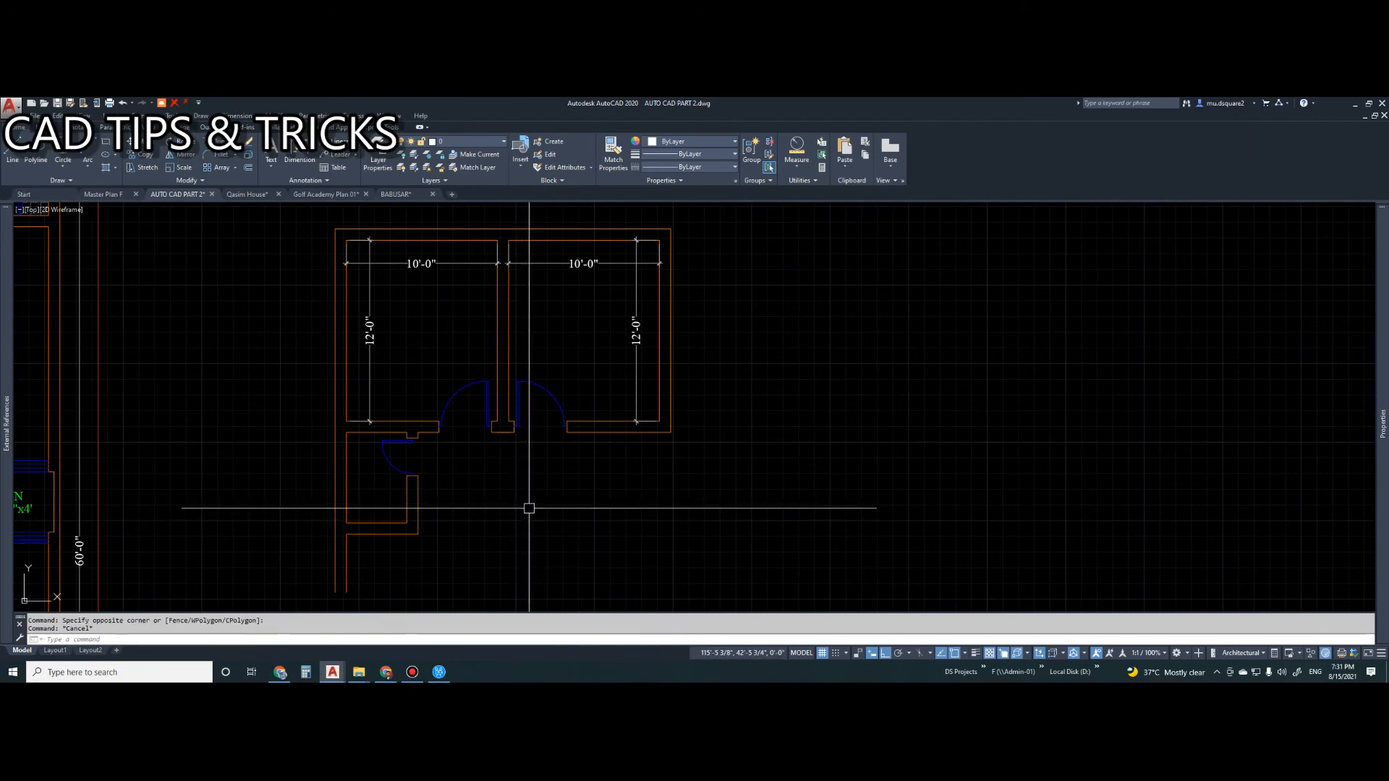
click(525, 515)
scroll(540, 425, down, 4)
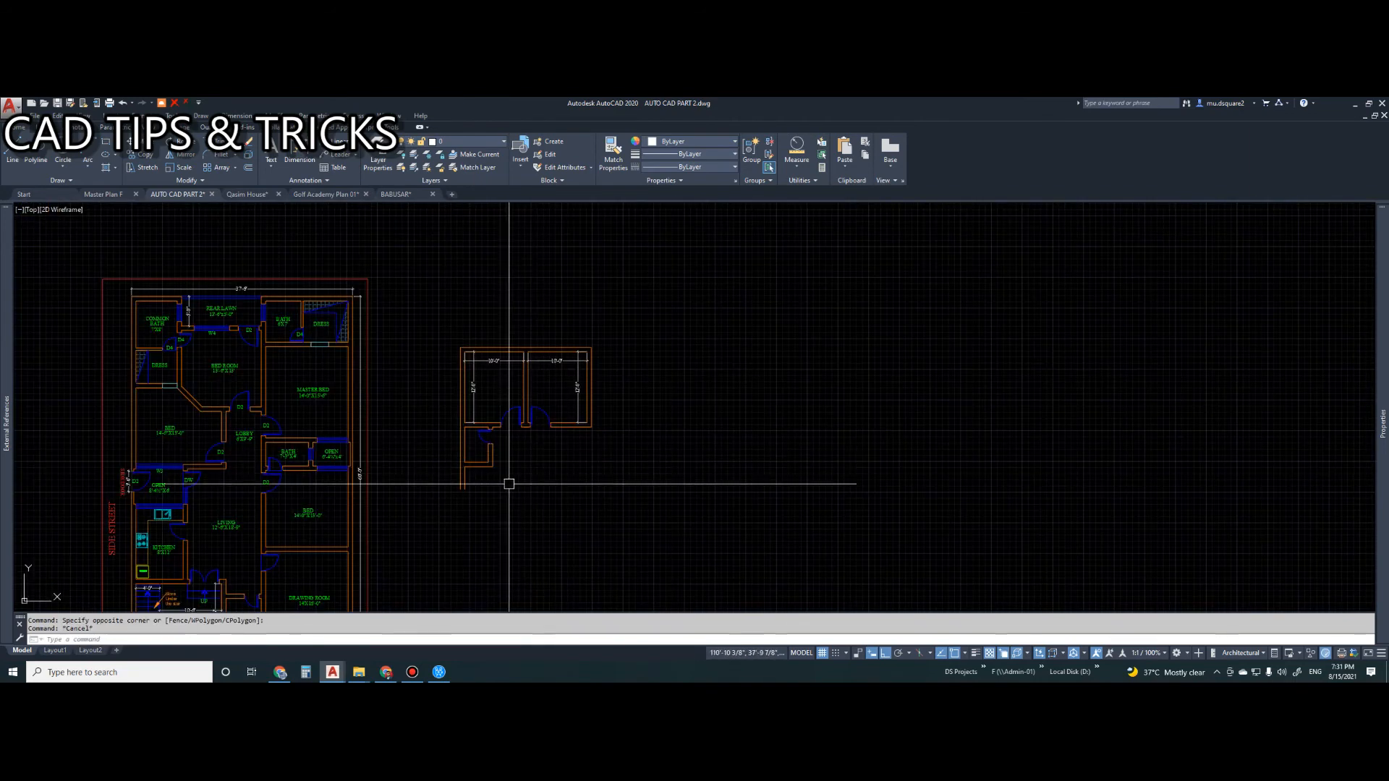
scroll(506, 437, up, 2)
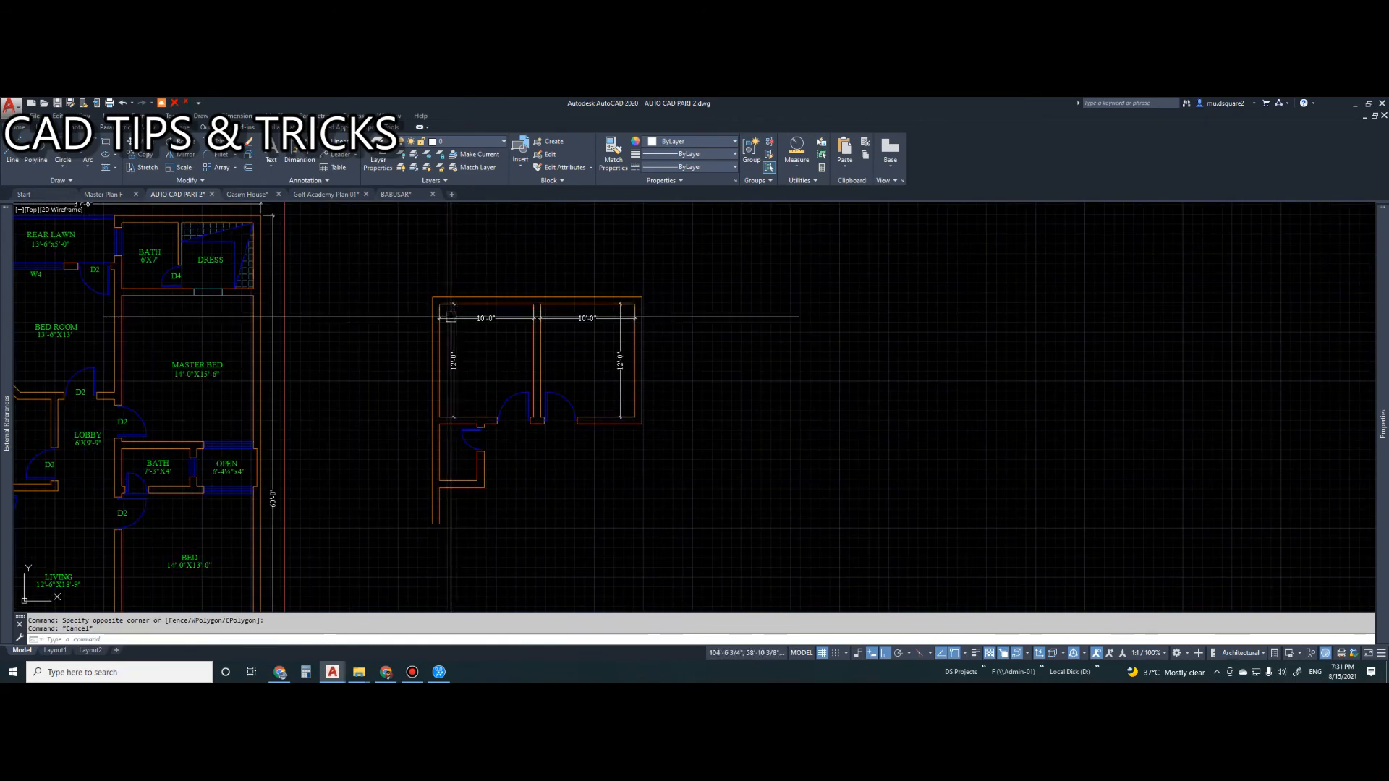
middle_drag(531, 479, 546, 434)
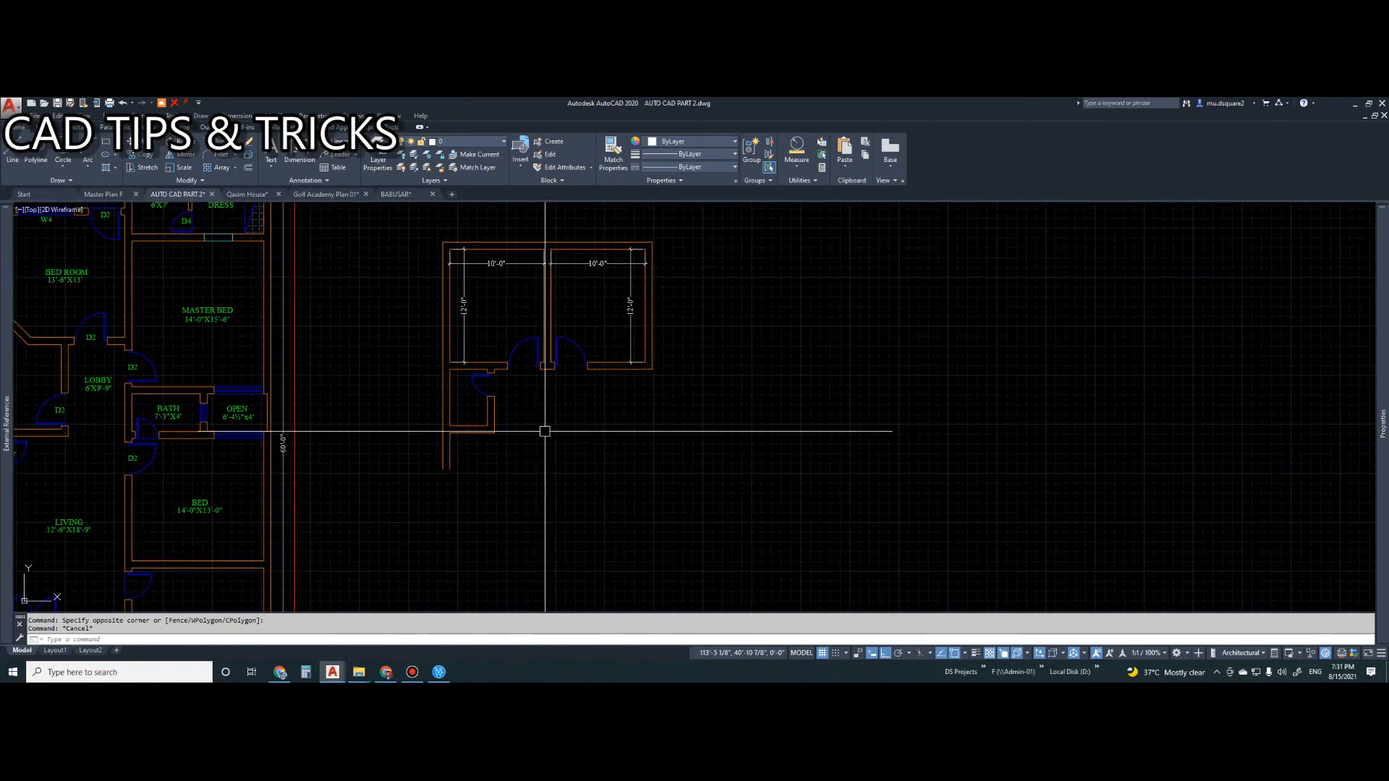
middle_drag(580, 410, 585, 486)
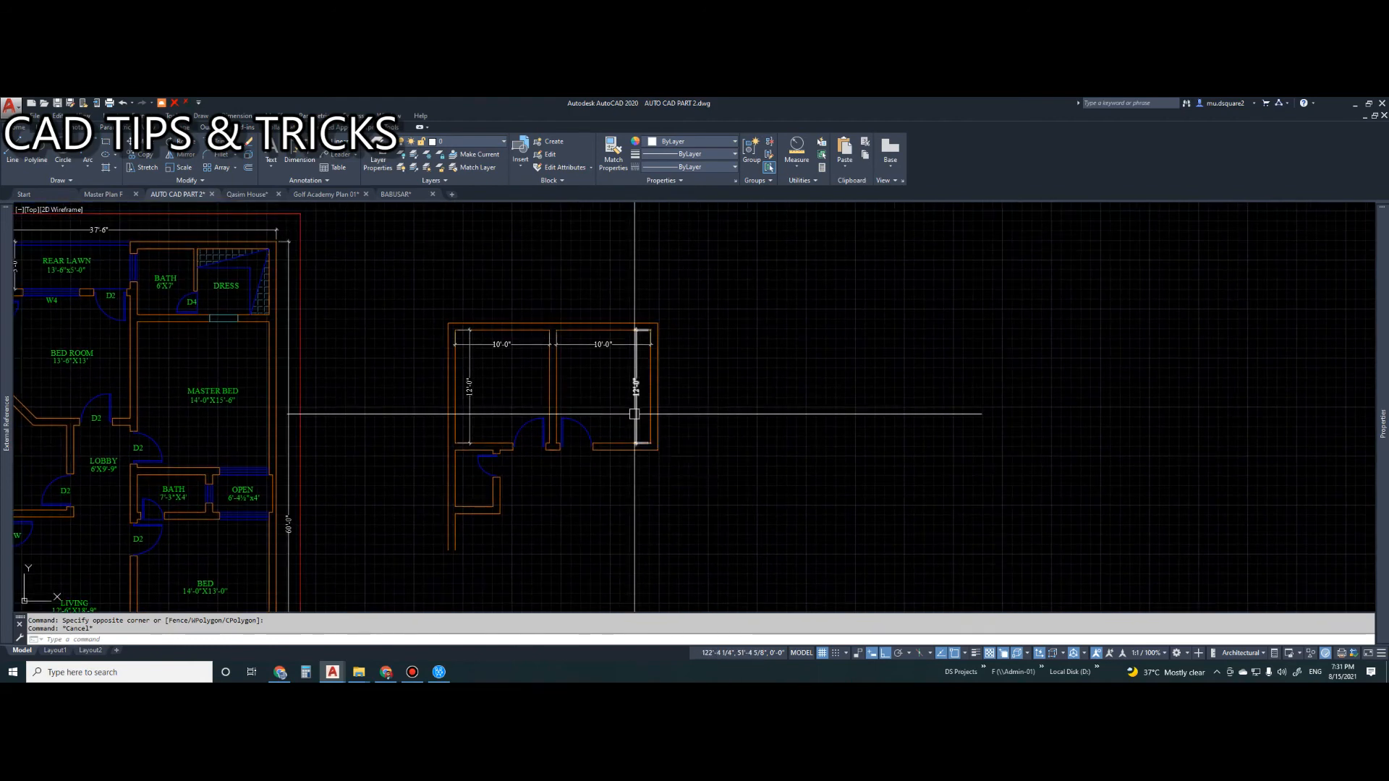
scroll(634, 414, up, 5)
middle_drag(670, 432, 682, 462)
scroll(415, 480, down, 5)
- Add linear dimensions for the small room's inner width and inner height
scroll(497, 501, up, 7)
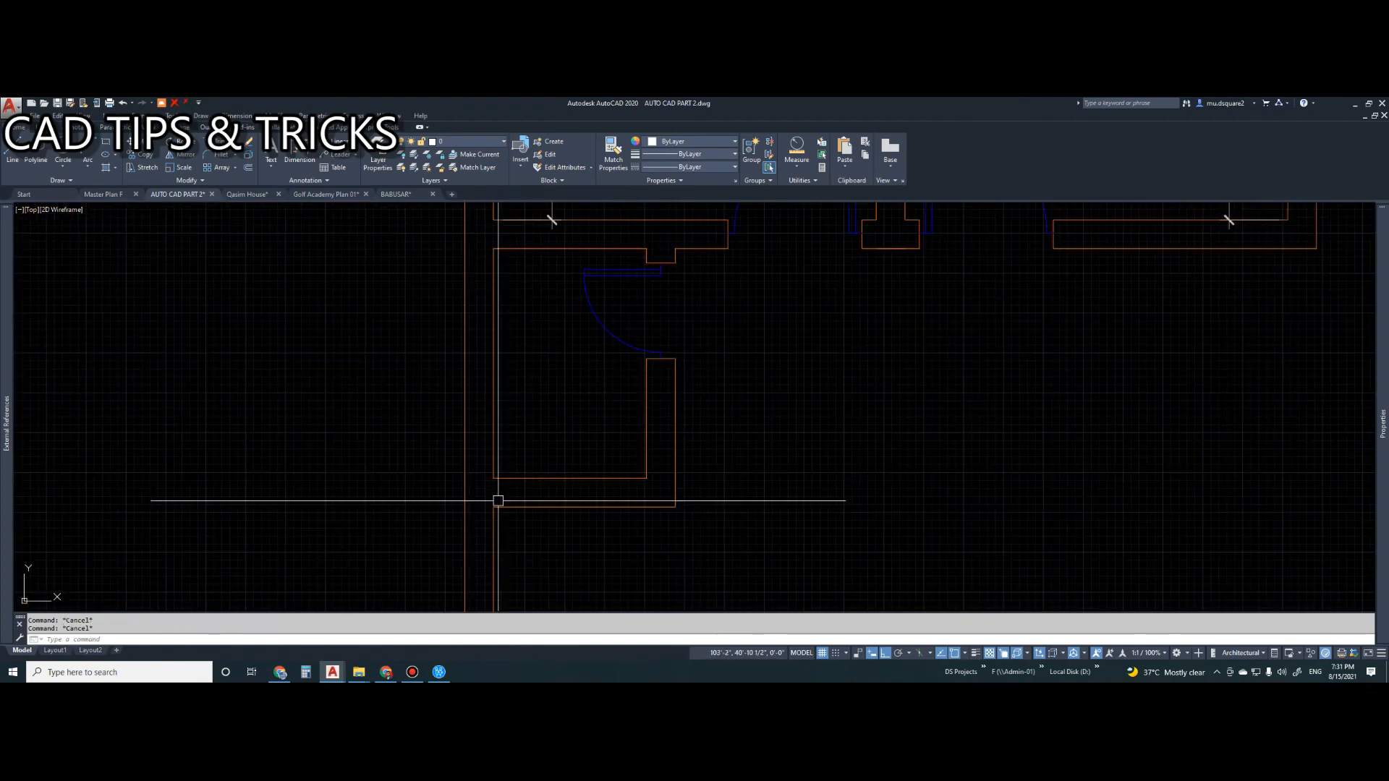
text(dli)
key(space)
key(space)
click(555, 478)
click(556, 455)
key(space)
key(space)
click(497, 380)
click(516, 385)
key(Escape)
scroll(557, 434, down, 5)
middle_drag(593, 410, 586, 435)
key(Escape)
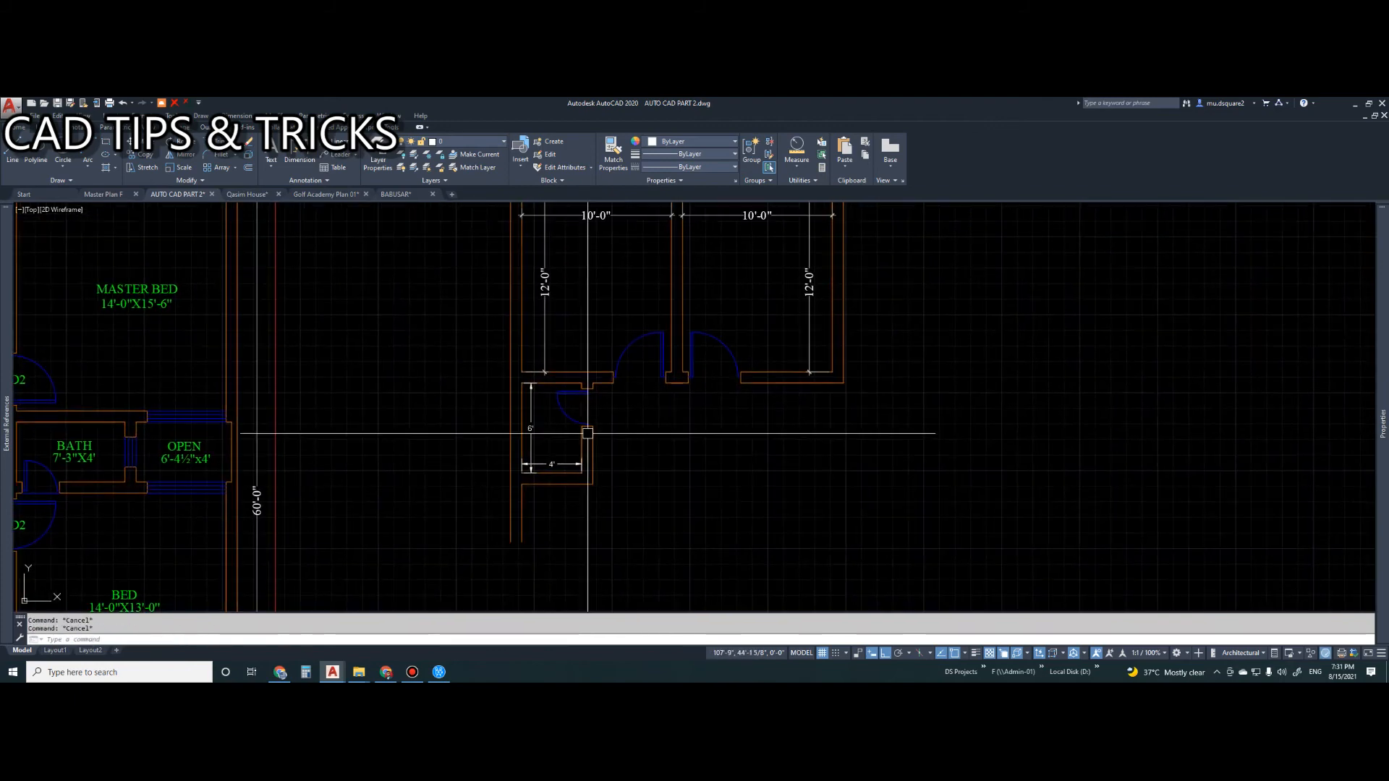
- Match both small-room dimensions to the style of the left room's 12'-0" dimension
scroll(578, 391, up, 3)
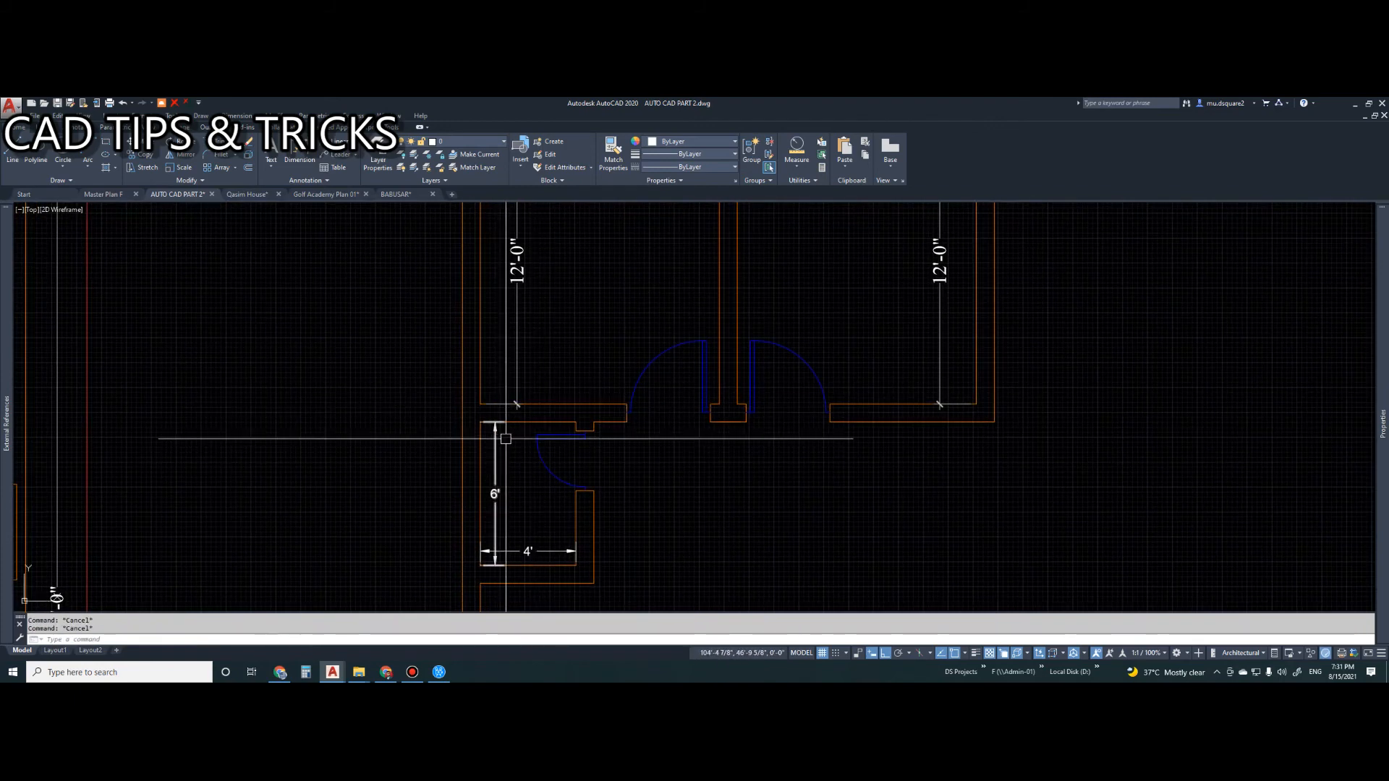
text(MA)
key(space)
click(516, 345)
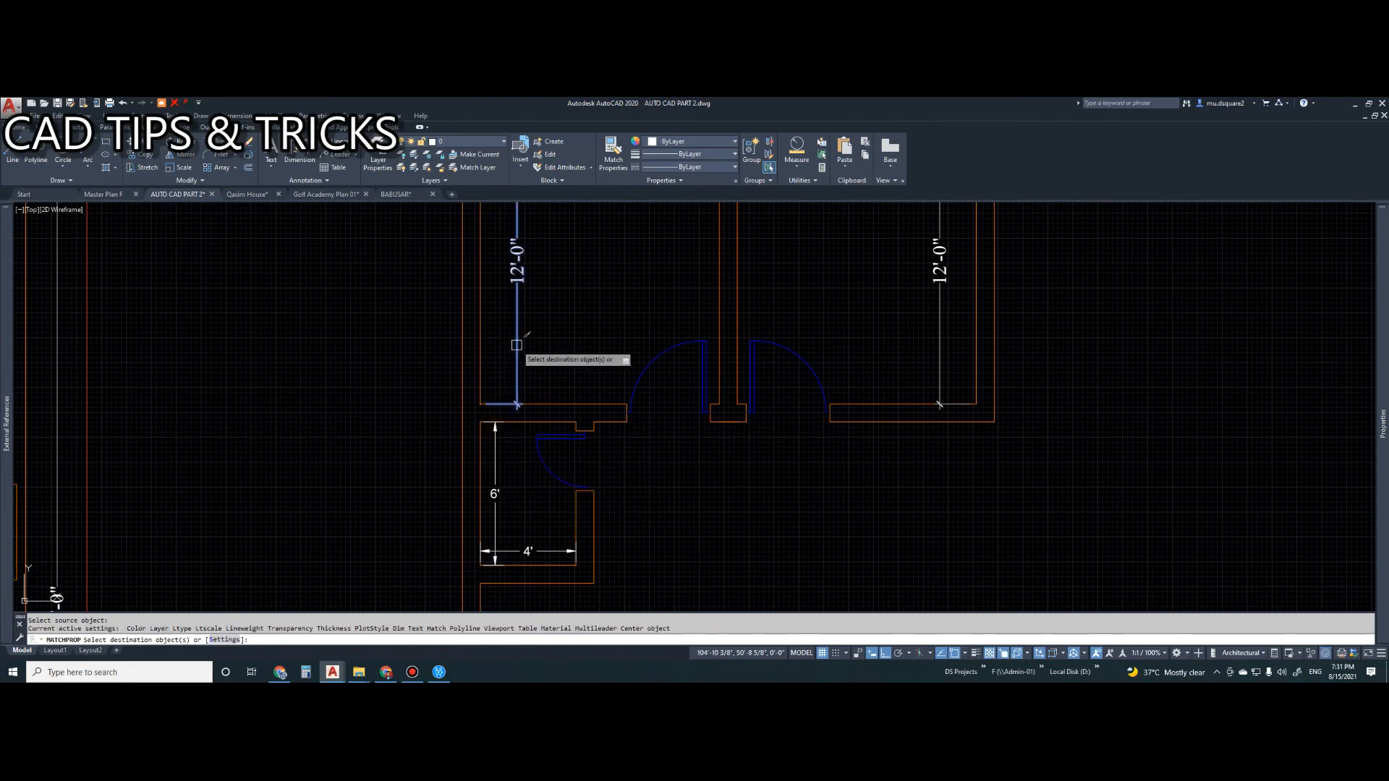
click(538, 553)
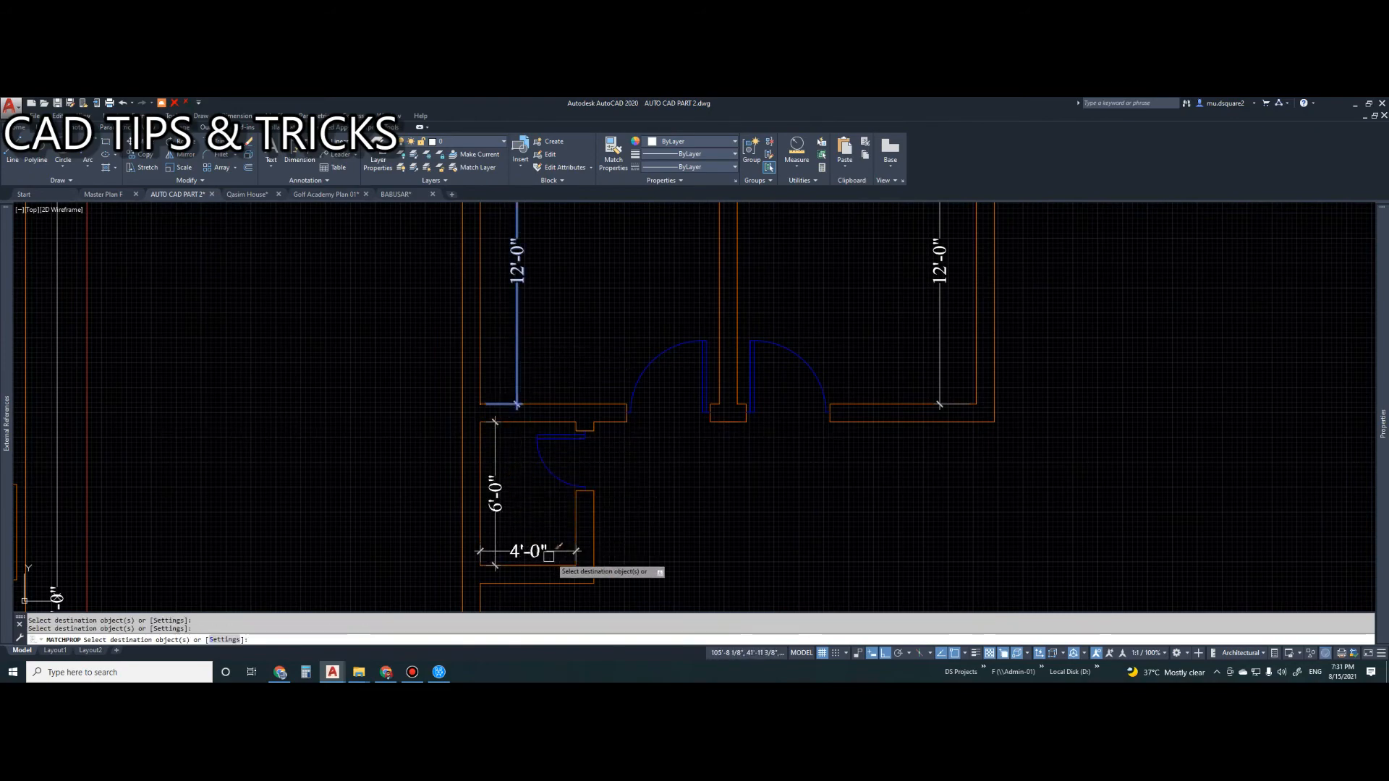
key(Escape)
key(Escape)
- Copy the two-line BATH 6'X7' label from the floor plan into the small room below the two adjoining rooms
scroll(562, 498, down, 5)
scroll(562, 498, down, 2)
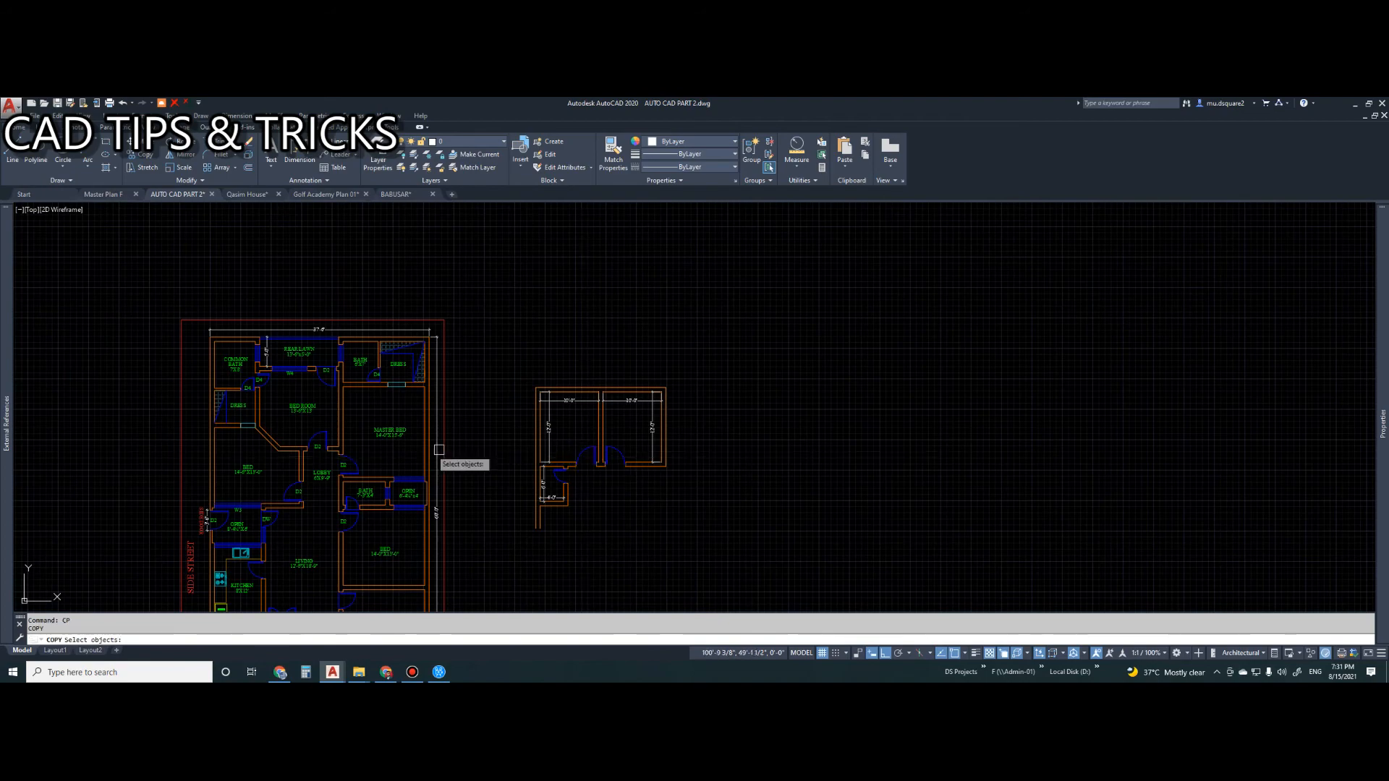
scroll(307, 436, up, 4)
scroll(305, 349, down, 2)
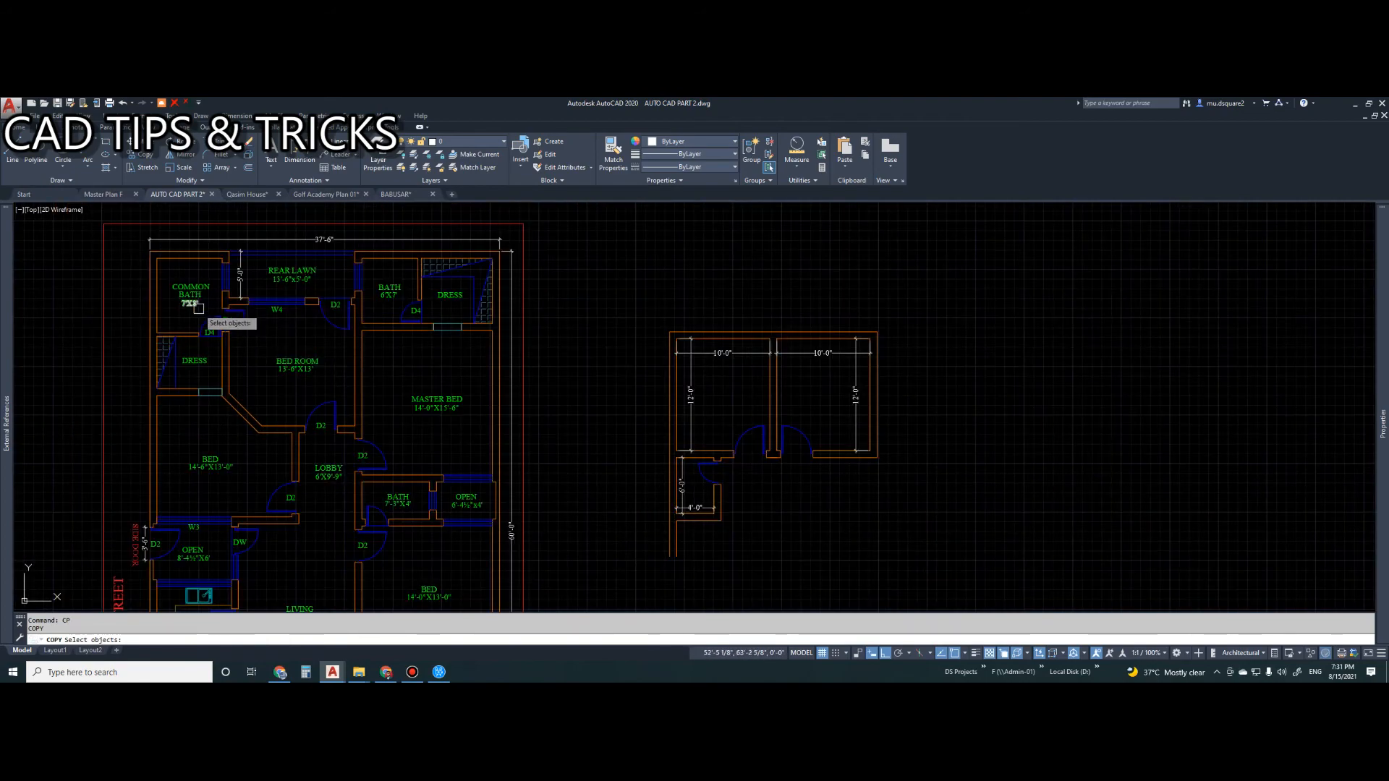
scroll(404, 284, up, 2)
click(387, 268)
click(372, 314)
key(space)
click(354, 317)
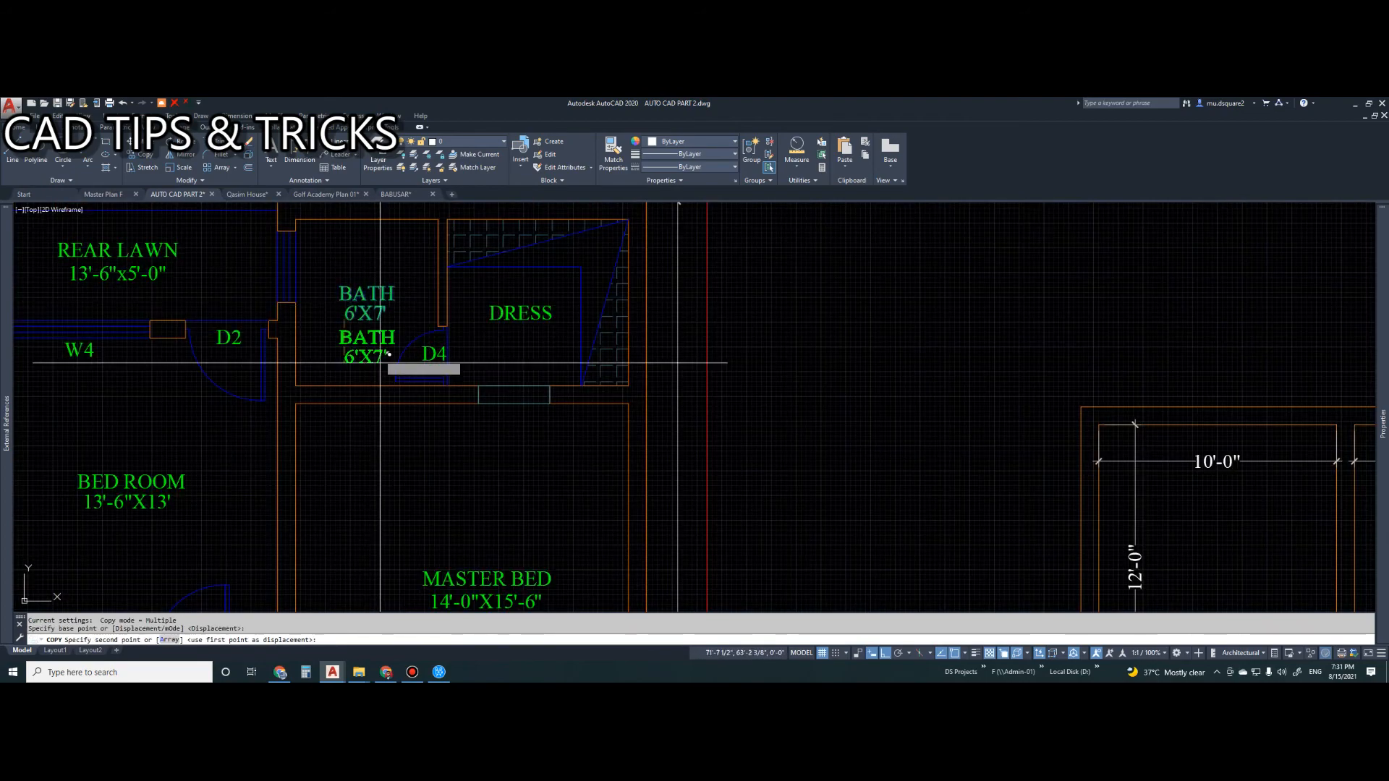
scroll(356, 308, down, 5)
key(F8)
scroll(444, 341, up, 10)
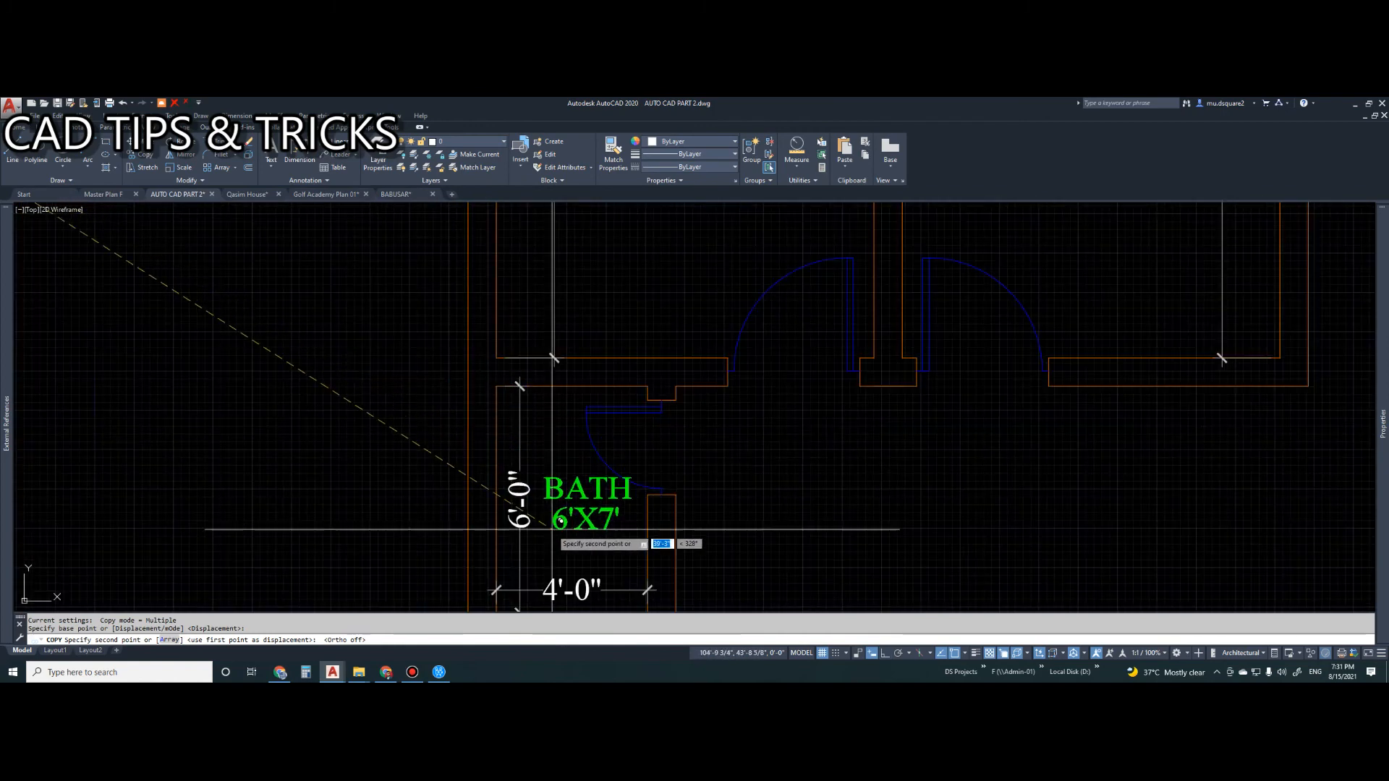
key(Escape)
middle_drag(576, 532, 557, 477)
key(Escape)
key(Escape)
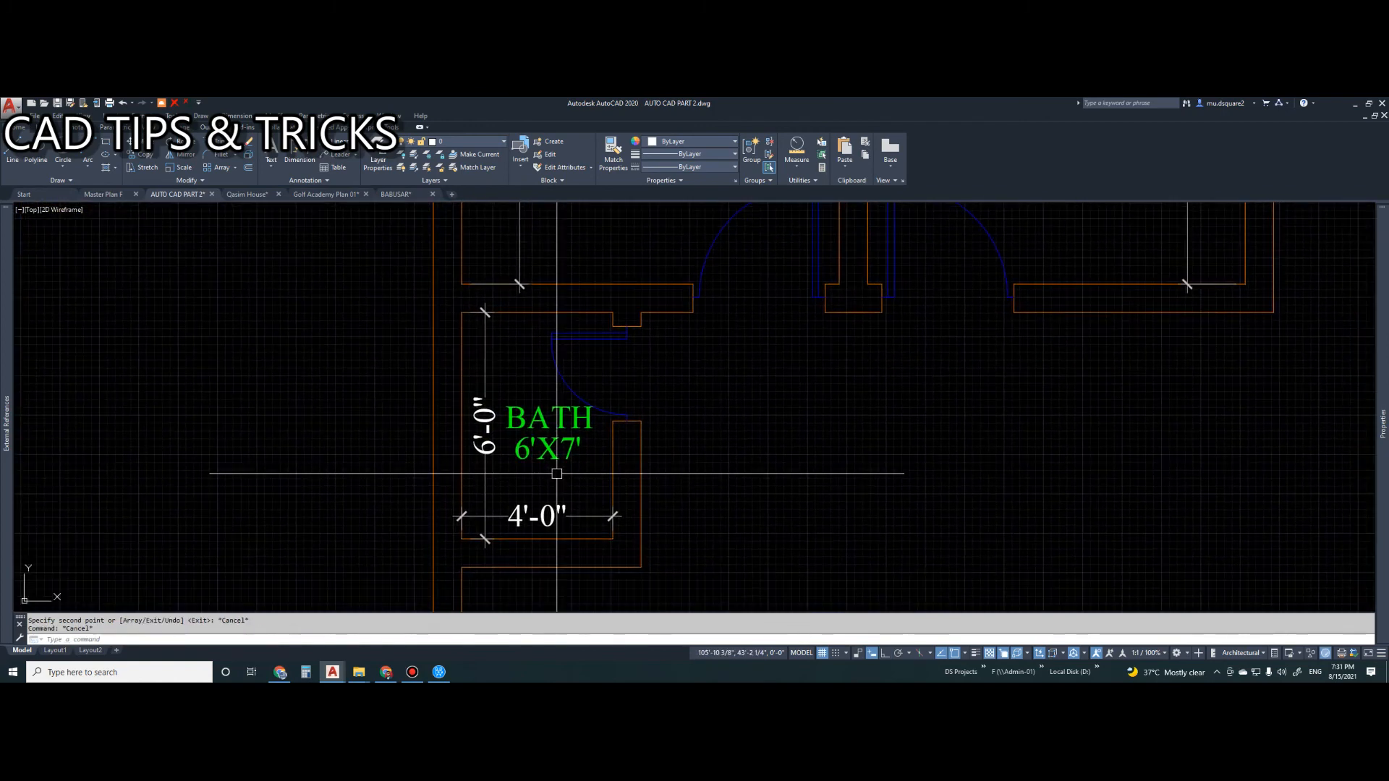
- Change the size line of the small room's BATH label to 4'X6'
double_click(549, 449)
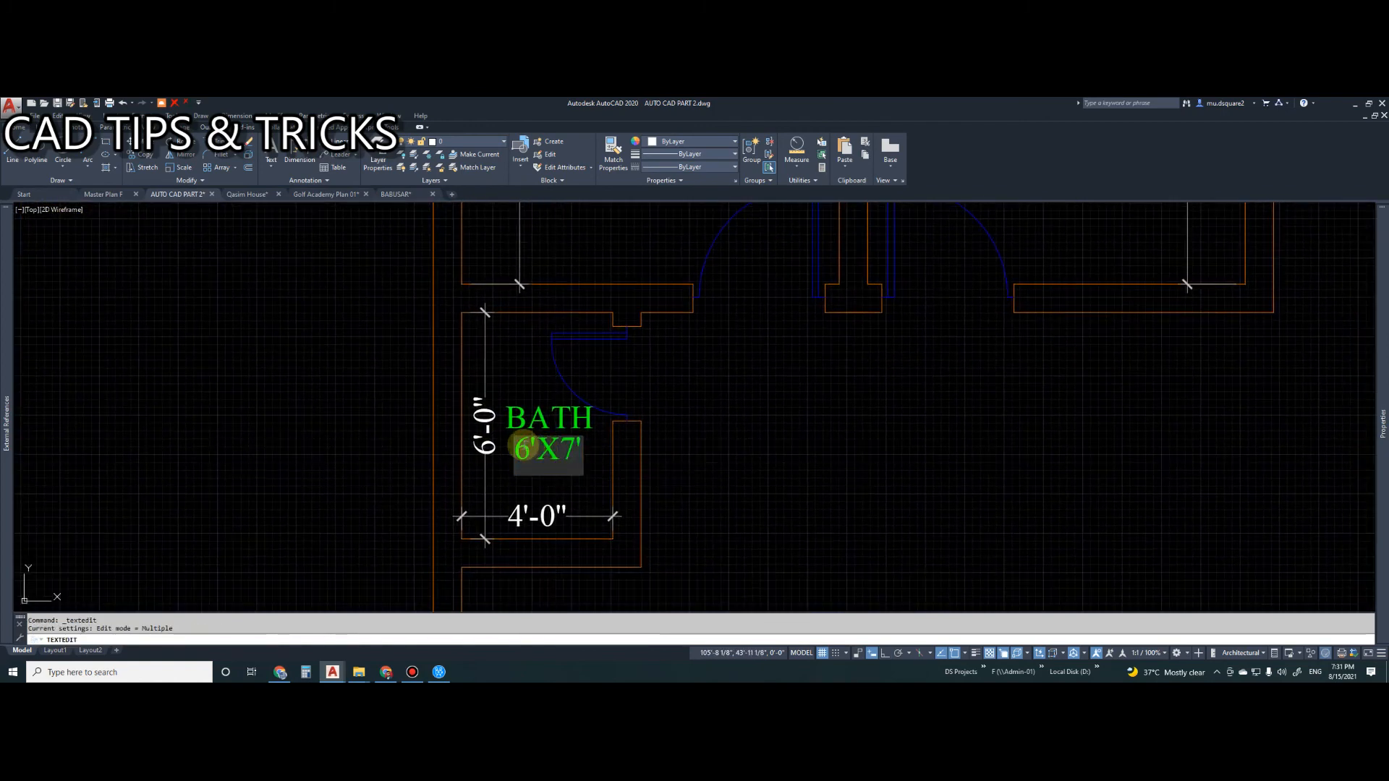
text(4)
click(563, 456)
drag(569, 452, 570, 468)
text(6)
key(Return)
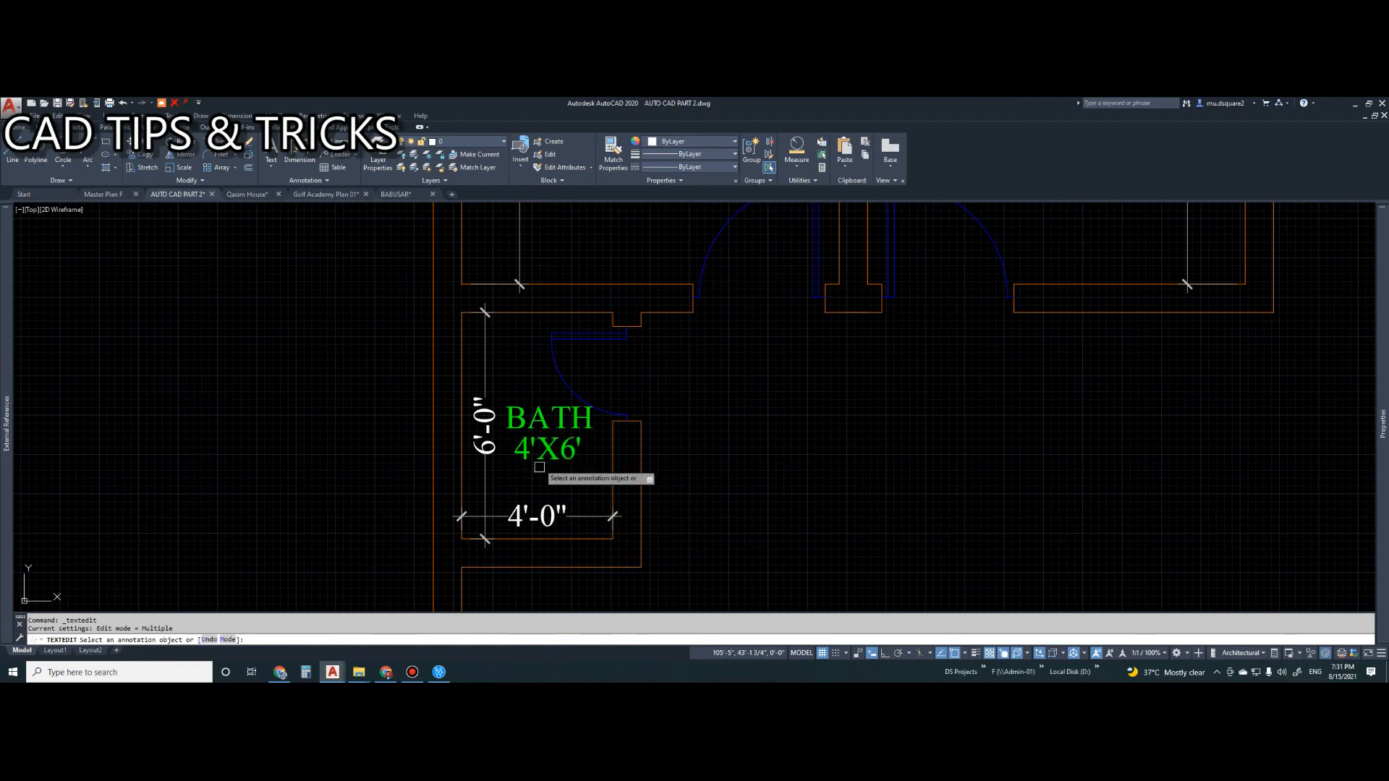
key(Escape)
- Move the BATH 4'X6' label slightly downward within the small room
click(549, 458)
text(M)
key(space)
click(698, 471)
click(702, 471)
click(573, 451)
click(557, 419)
key(Escape)
key(Escape)
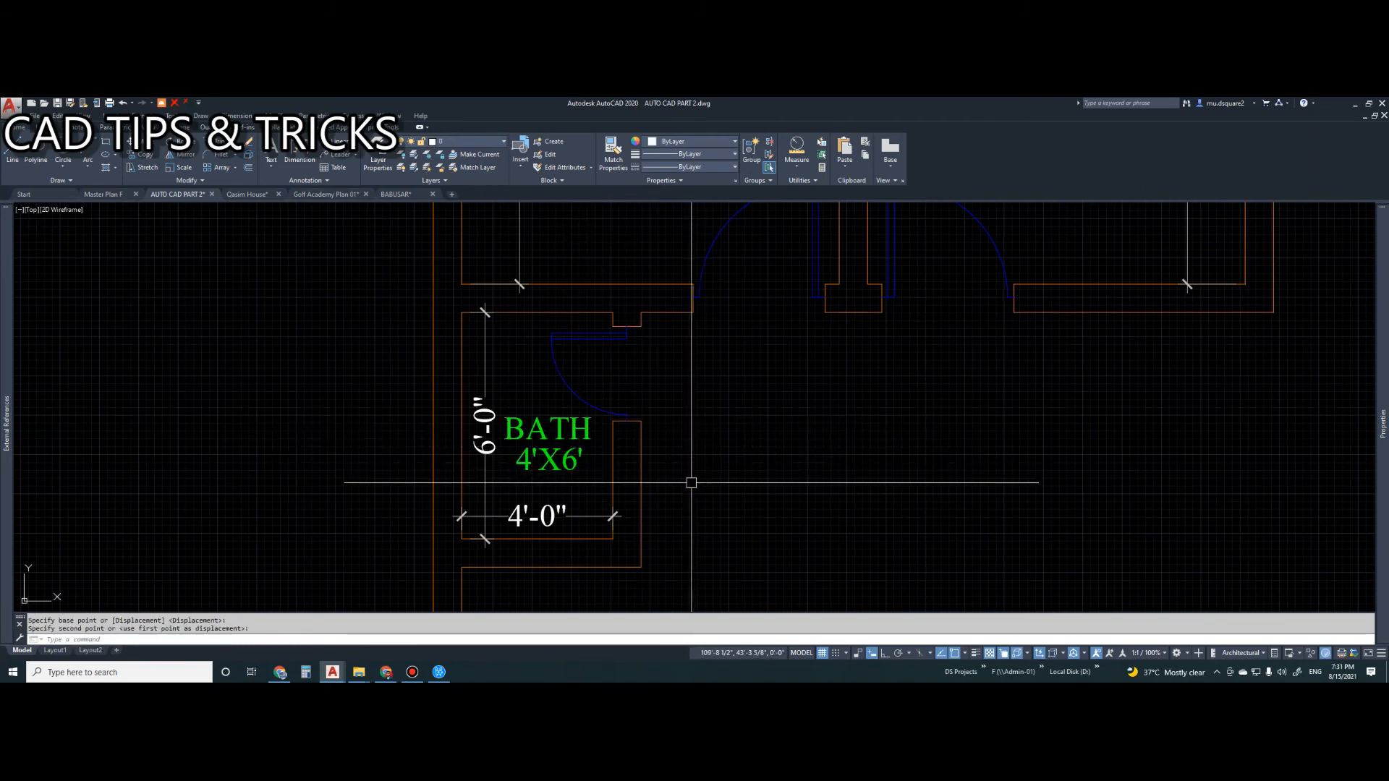
- Copy the BATH 4'X6' label into the middle of the left 10'X12' room
scroll(546, 480, down, 5)
scroll(545, 480, up, 2)
text(c)
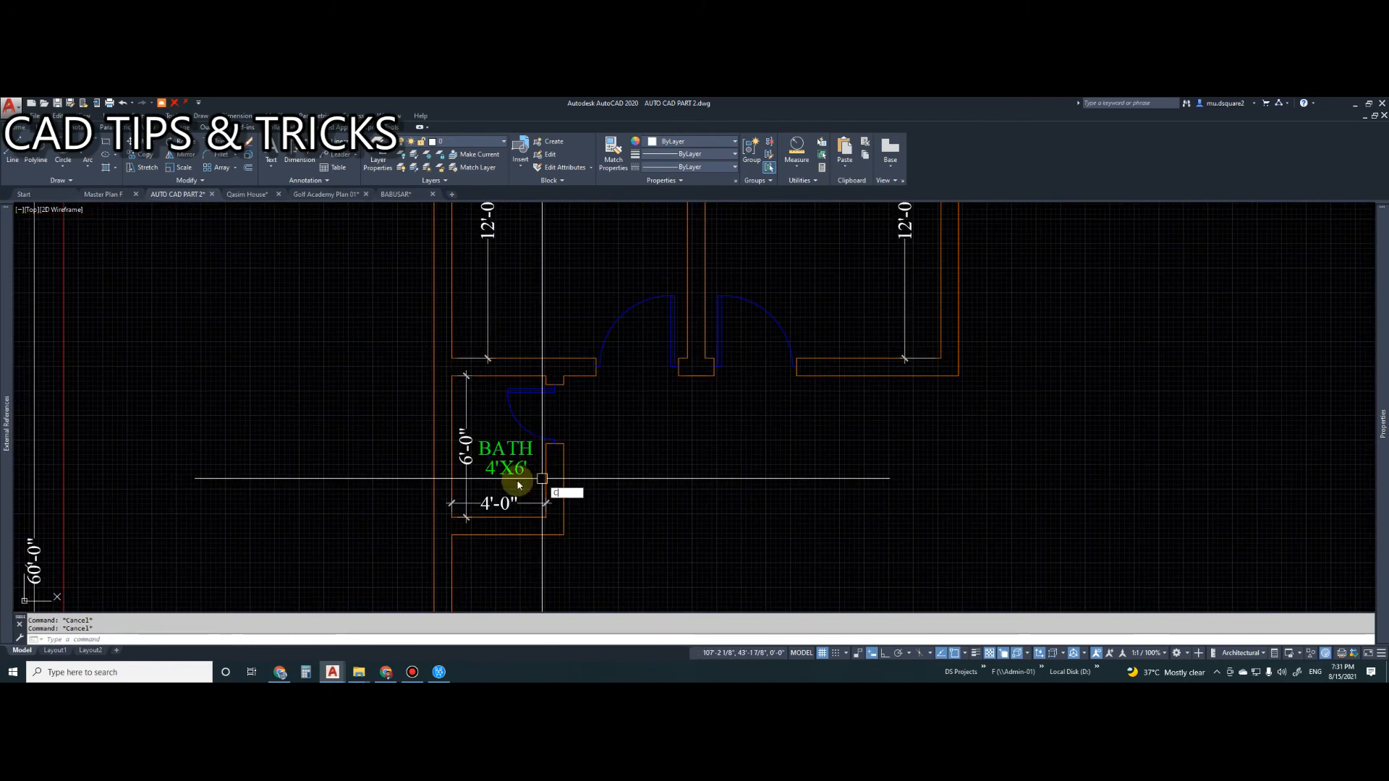
text(o)
key(space)
scroll(510, 475, up, 2)
click(511, 489)
click(484, 384)
key(space)
click(504, 446)
scroll(518, 507, down, 3)
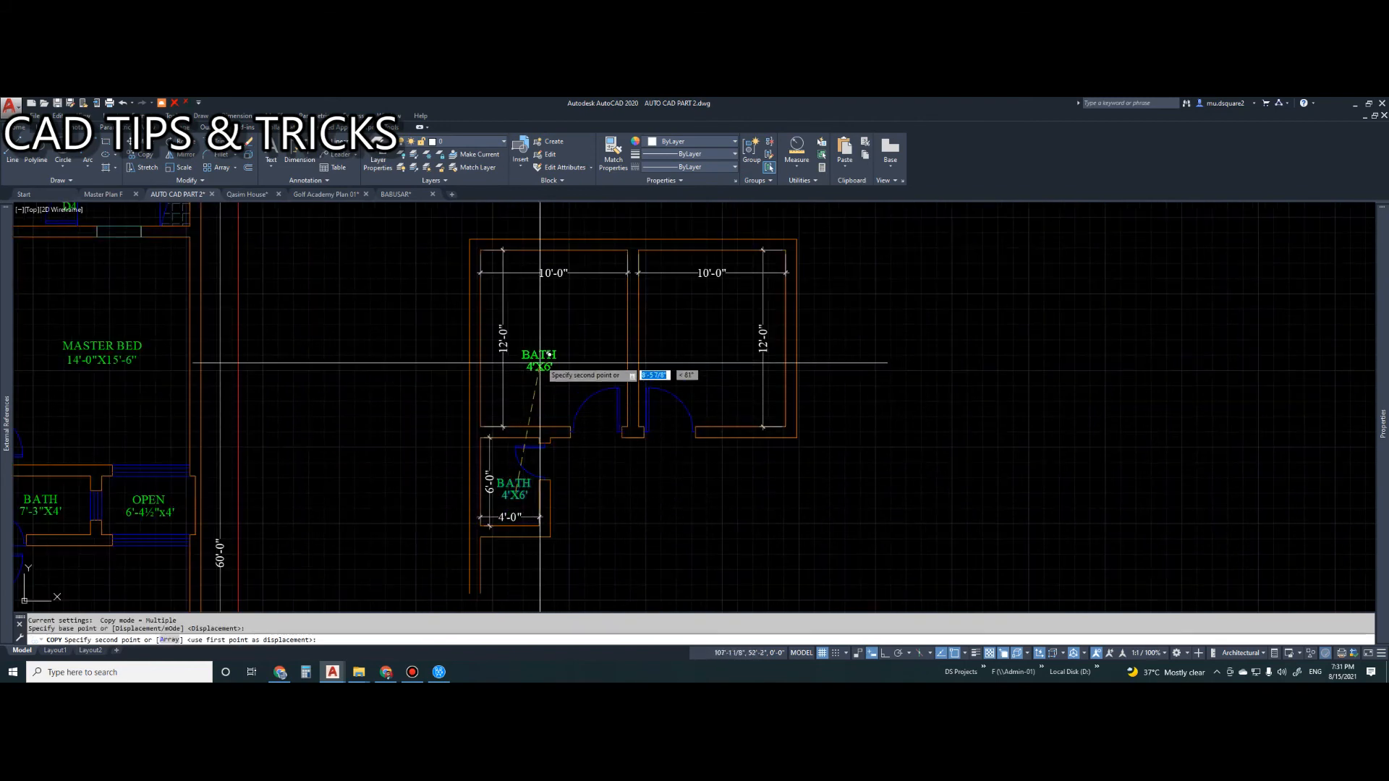
key(Escape)
- Change the copied label's name line to BED ROOM and its size line to 10'-0"X12'-0"
scroll(542, 358, up, 5)
click(559, 340)
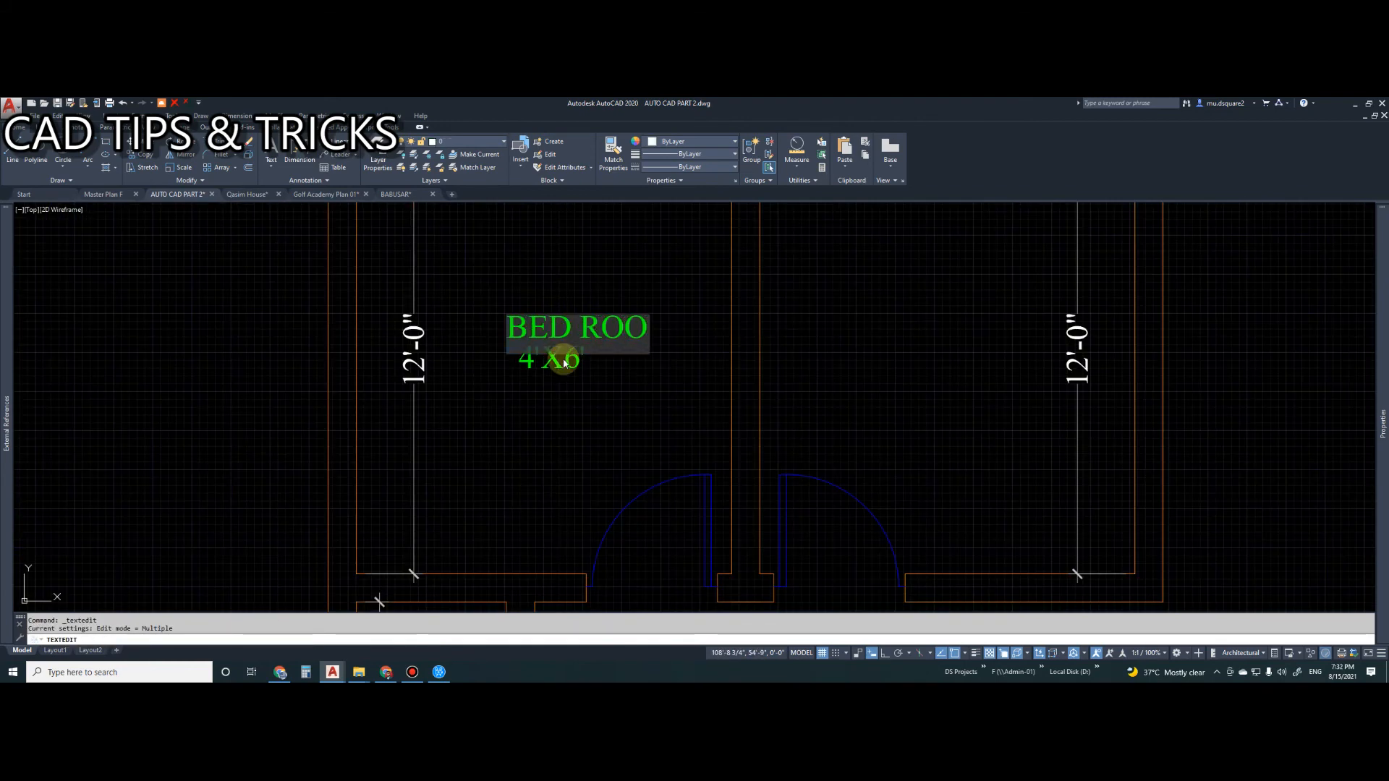
key(Escape)
key(Escape)
scroll(535, 394, down, 4)
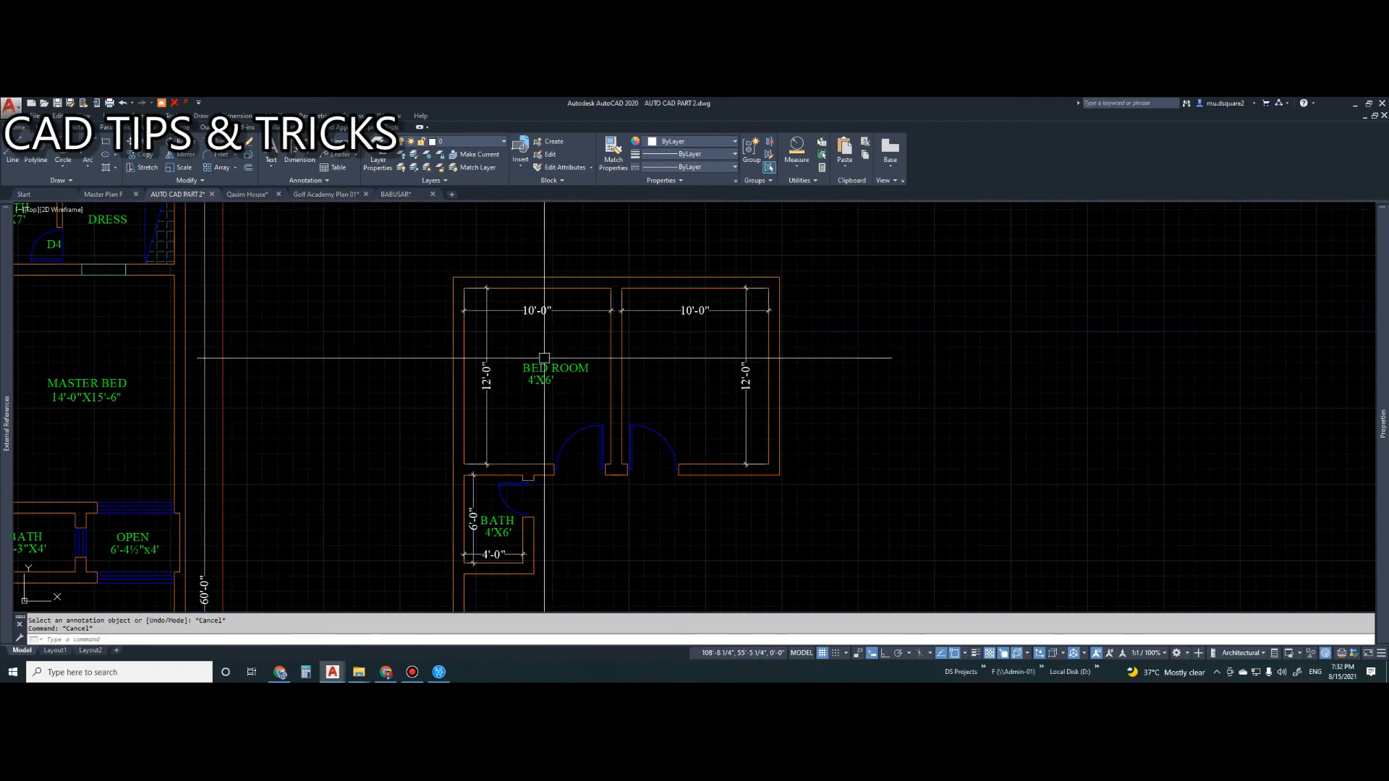
scroll(549, 376, up, 2)
double_click(541, 395)
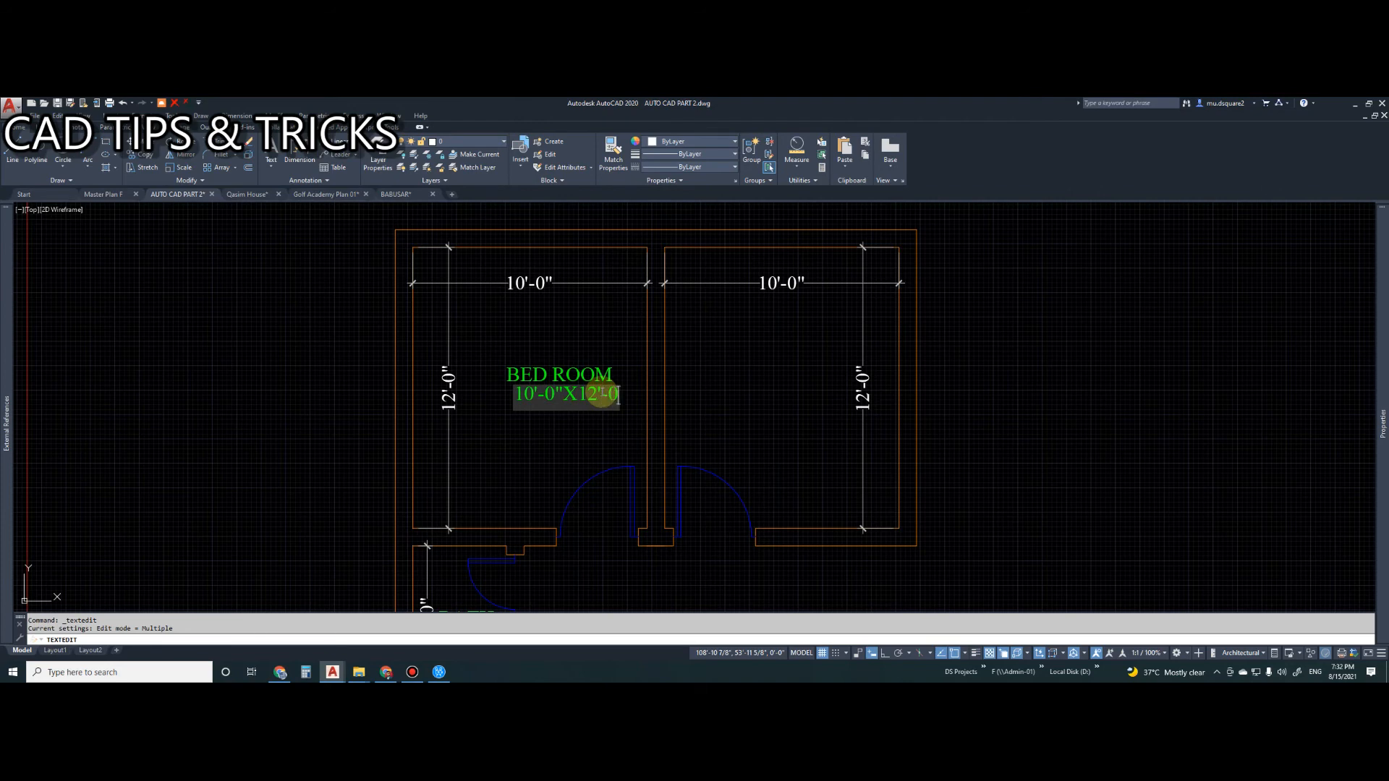
click(579, 427)
key(Escape)
- Move the 10'-0"X12'-0" text sideways so it sits centred beneath BED ROOM
click(562, 400)
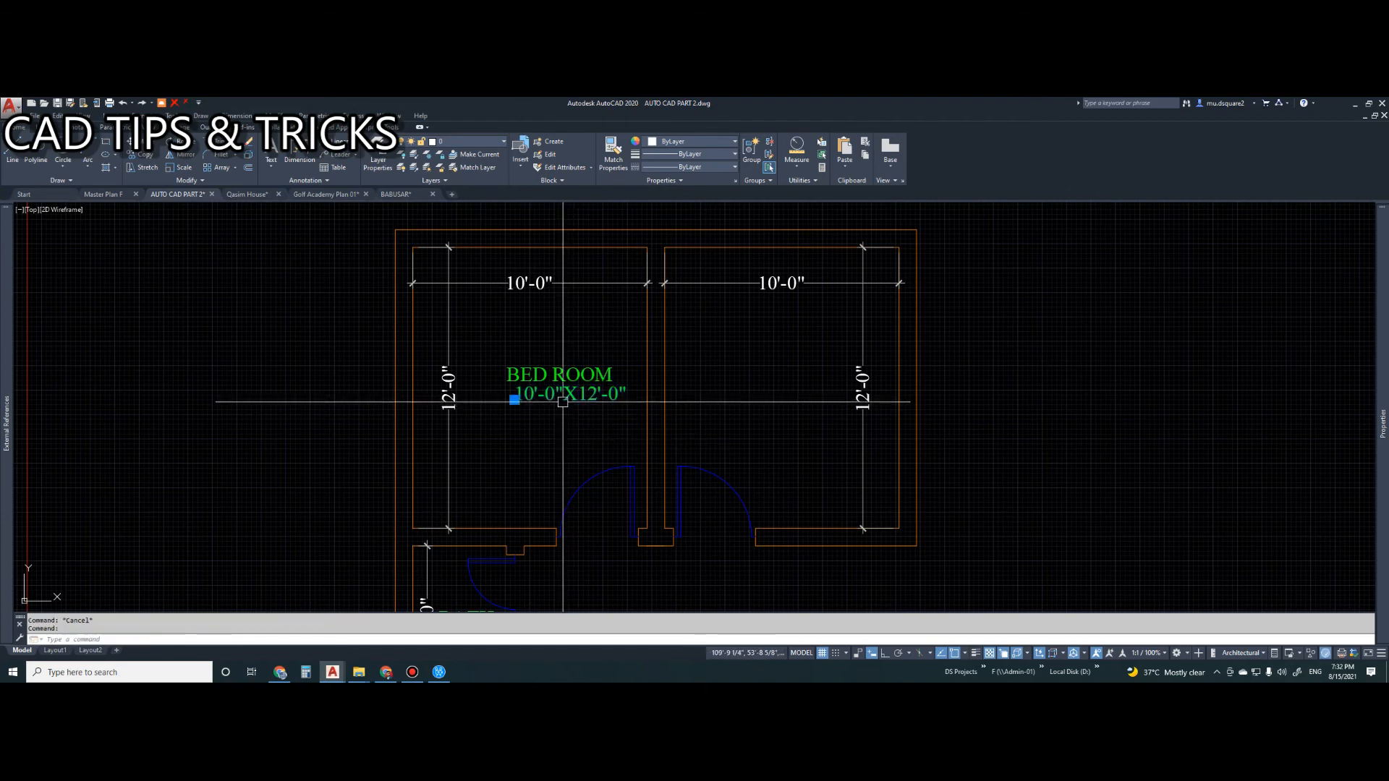
scroll(569, 408, up, 4)
text(m)
key(space)
click(538, 434)
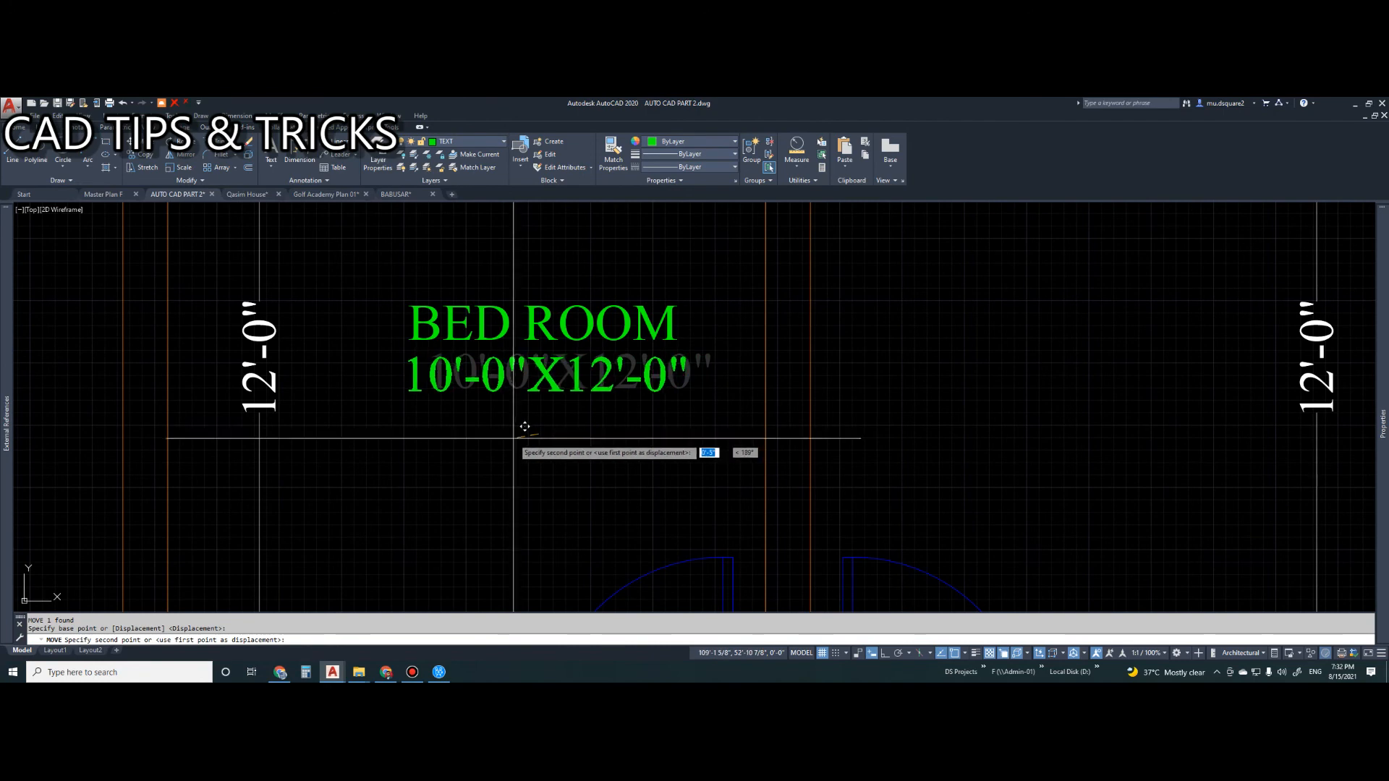
click(512, 434)
scroll(537, 412, down, 5)
key(Escape)
key(Escape)
- Move both lines of the bedroom label together toward the centre of the left room
click(542, 370)
click(524, 422)
text(m)
key(space)
click(526, 426)
key(Escape)
- Set the justification of the BED ROOM text to Center in its properties
scroll(525, 414, up, 3)
click(520, 413)
scroll(521, 411, up, 2)
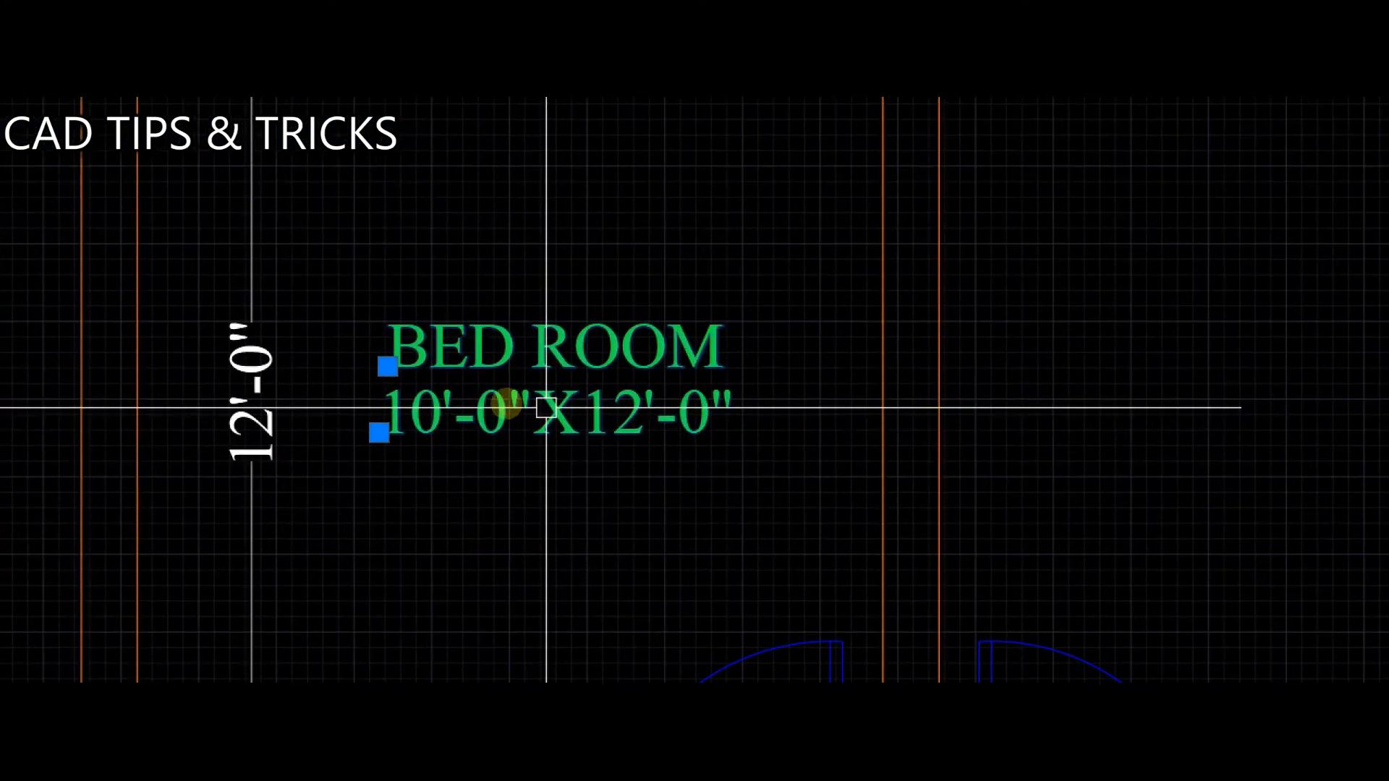
click(538, 368)
key(Escape)
click(526, 374)
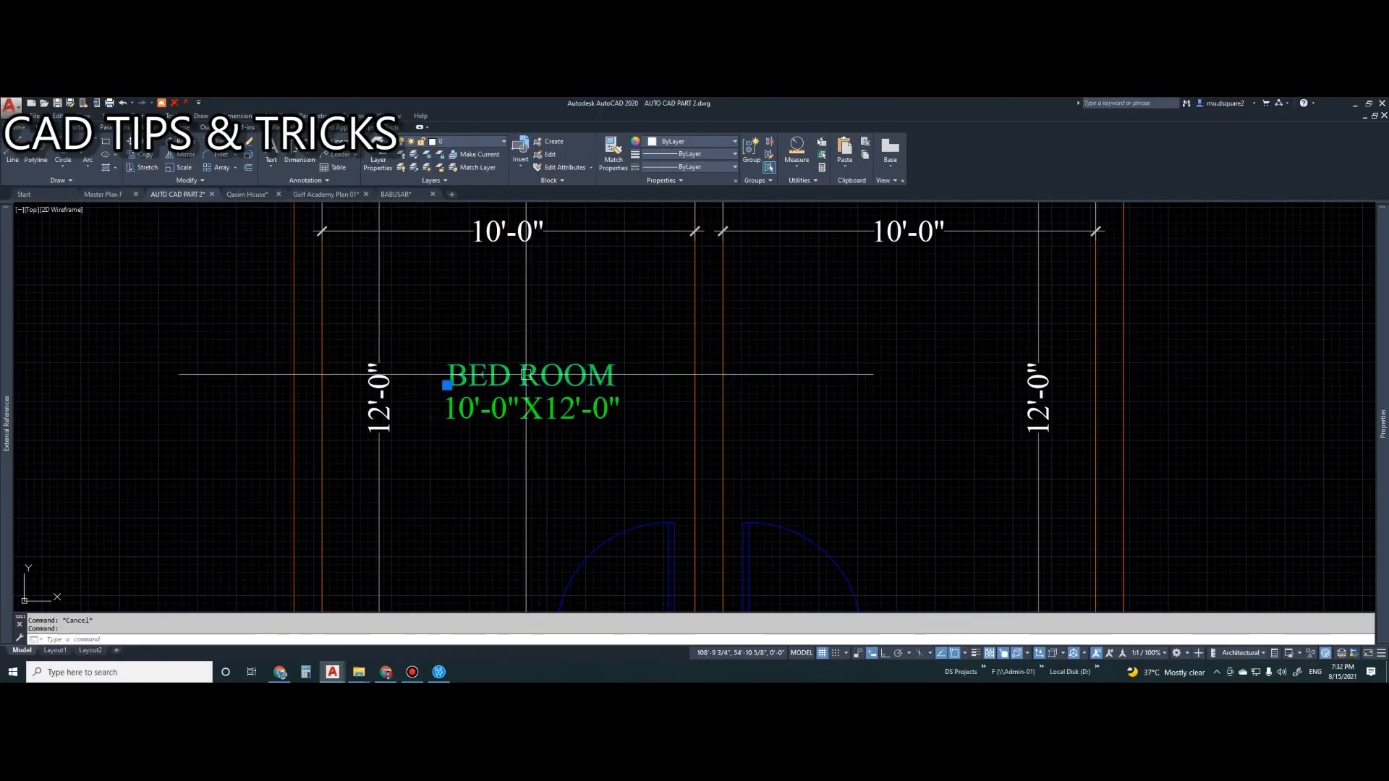
mouse_move(1382, 349)
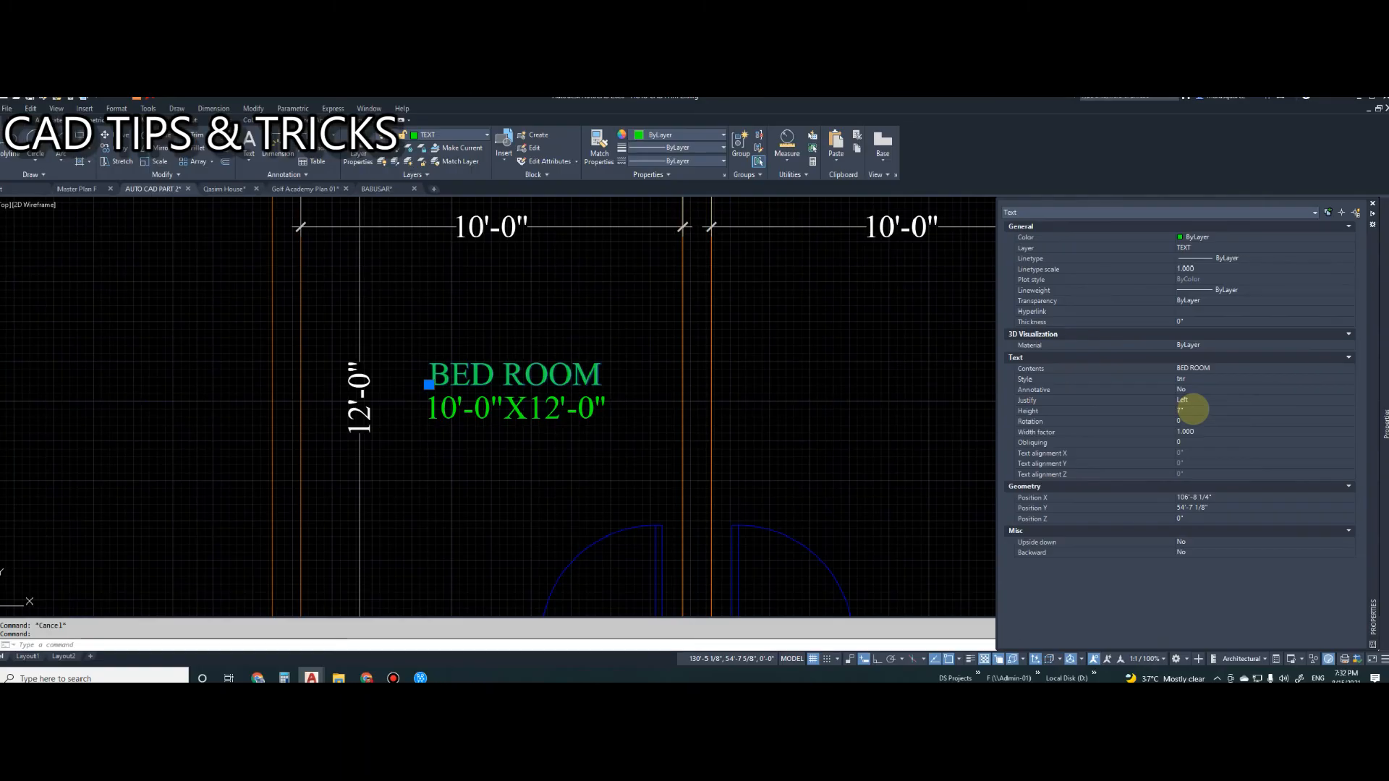
mouse_move(1377, 398)
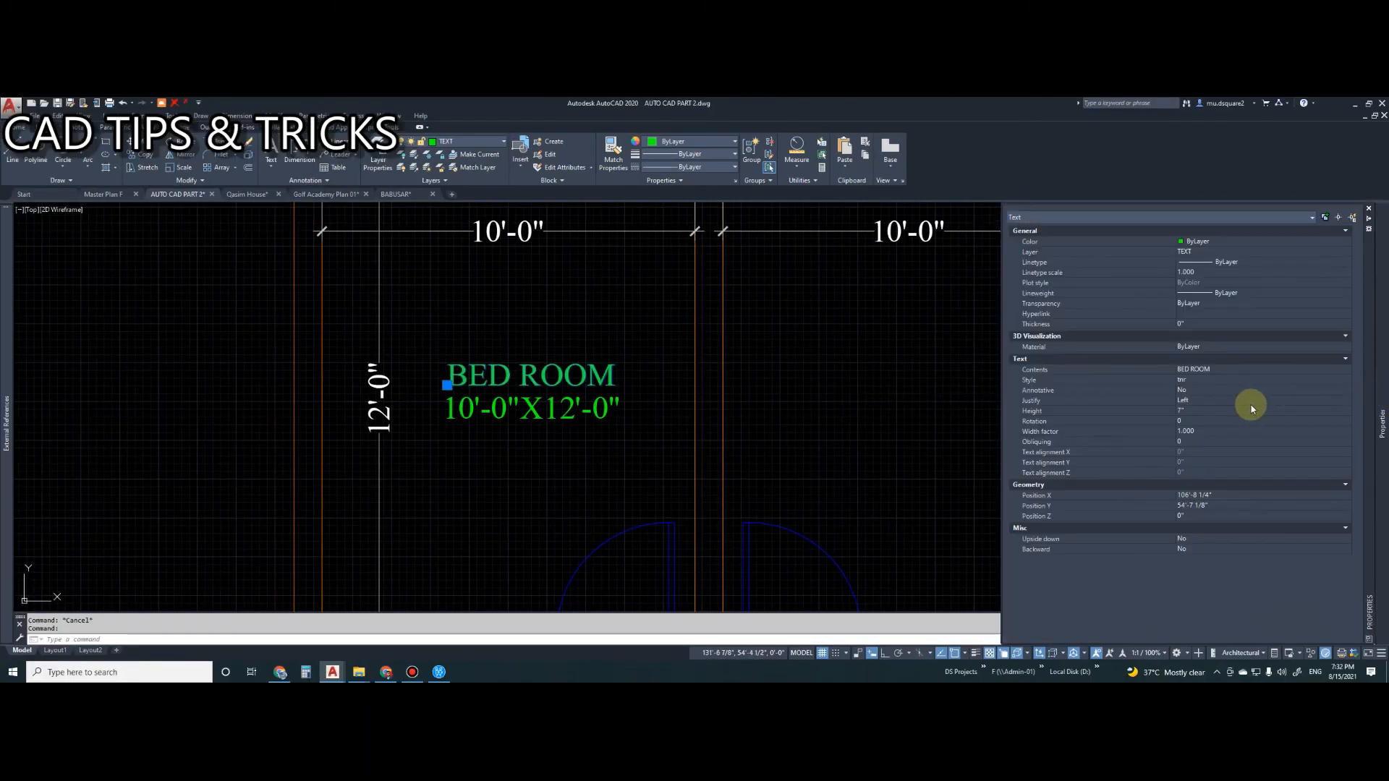
click(1190, 401)
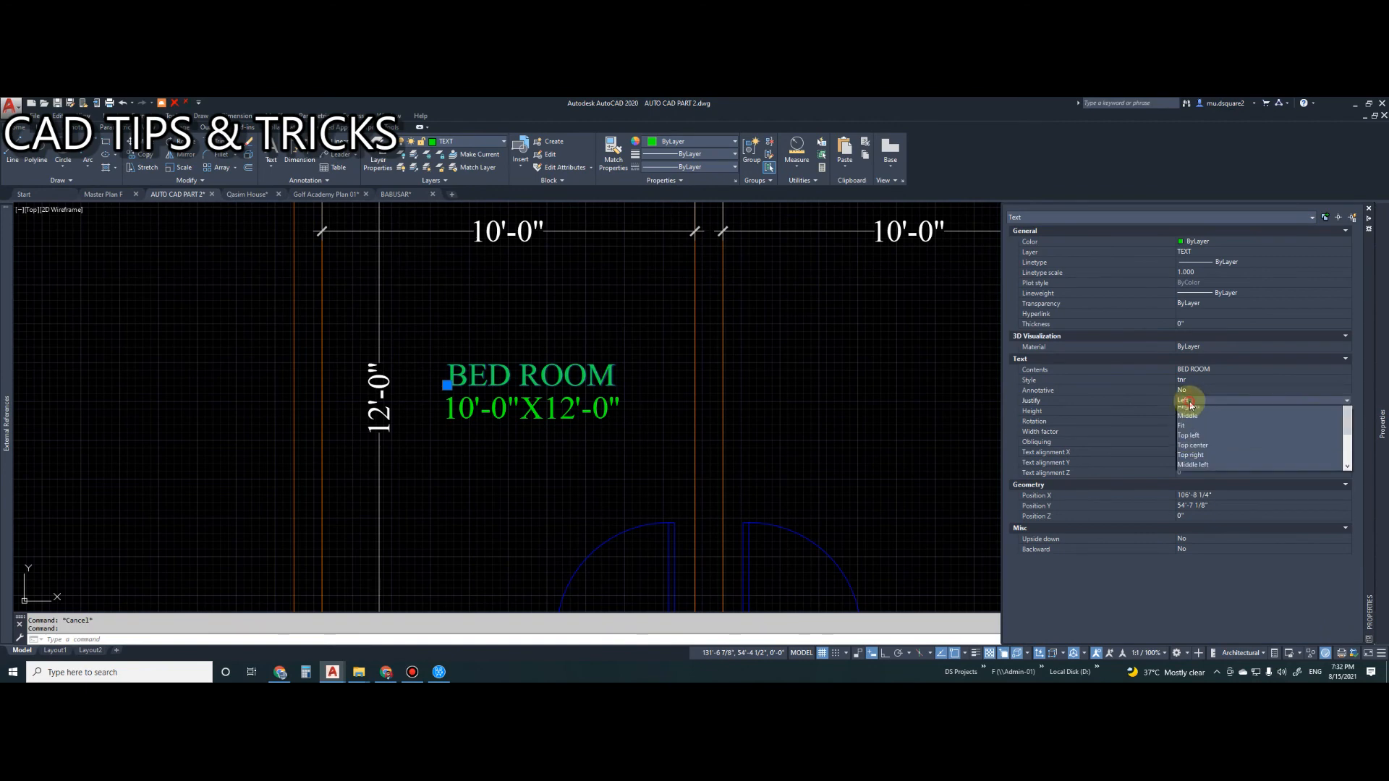
click(1189, 419)
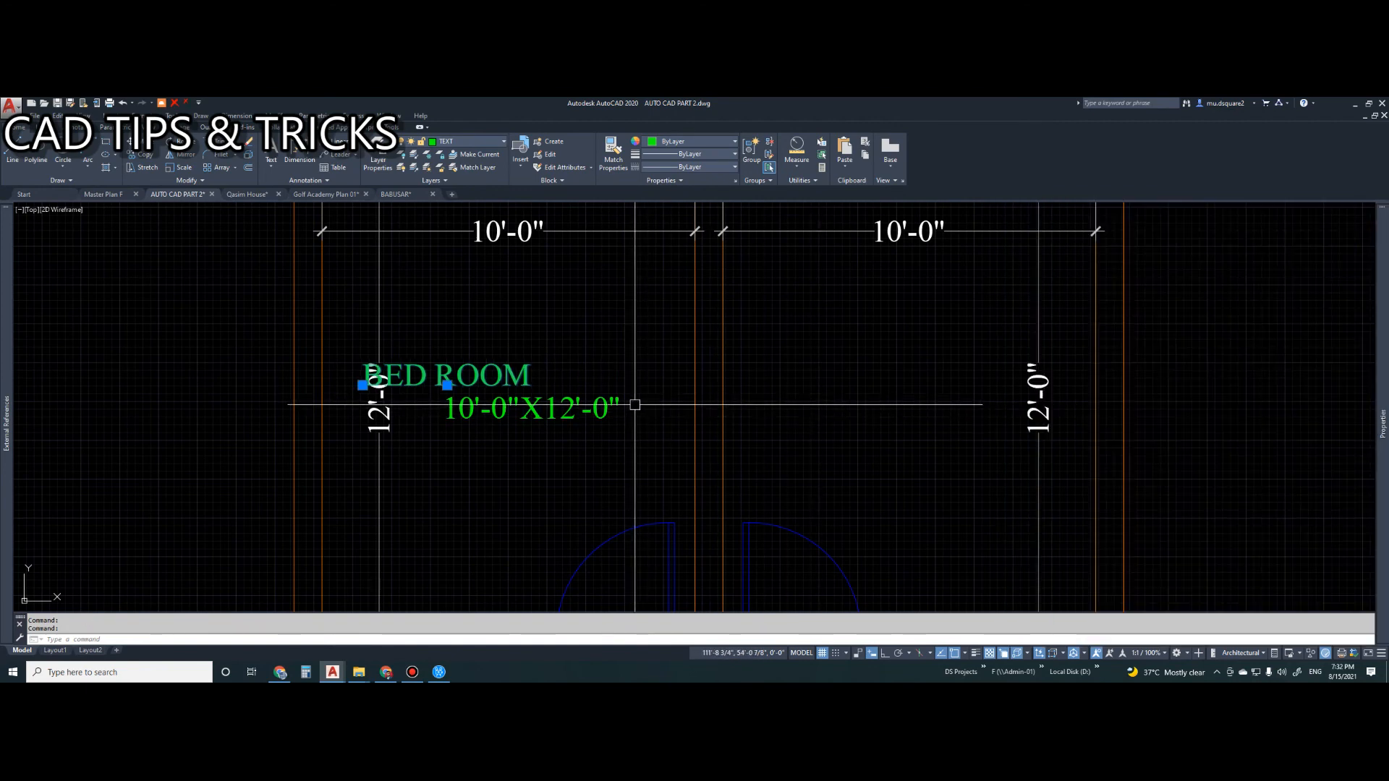
key(Escape)
- Set the justification of the 10'-0"X12'-0" text to Center in its properties
click(611, 409)
mouse_move(1379, 412)
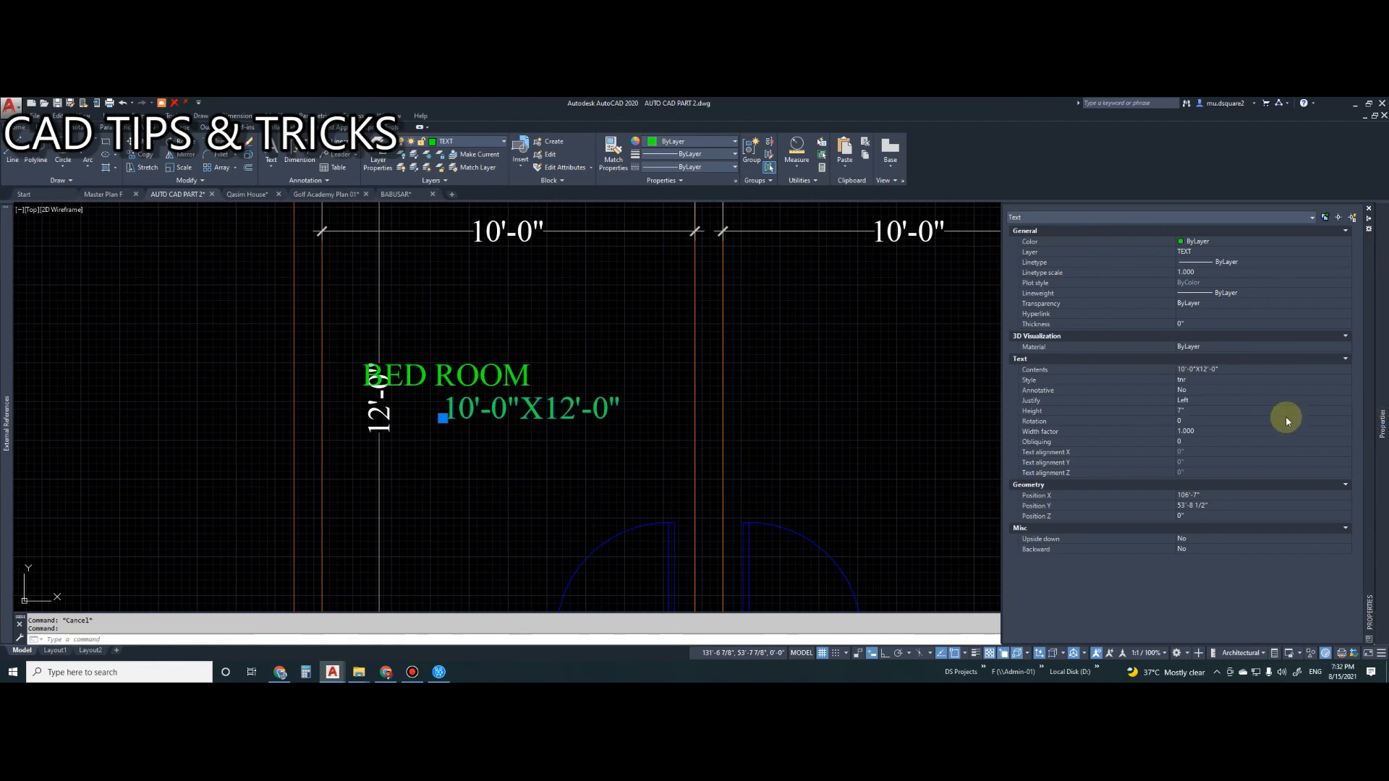
click(1200, 401)
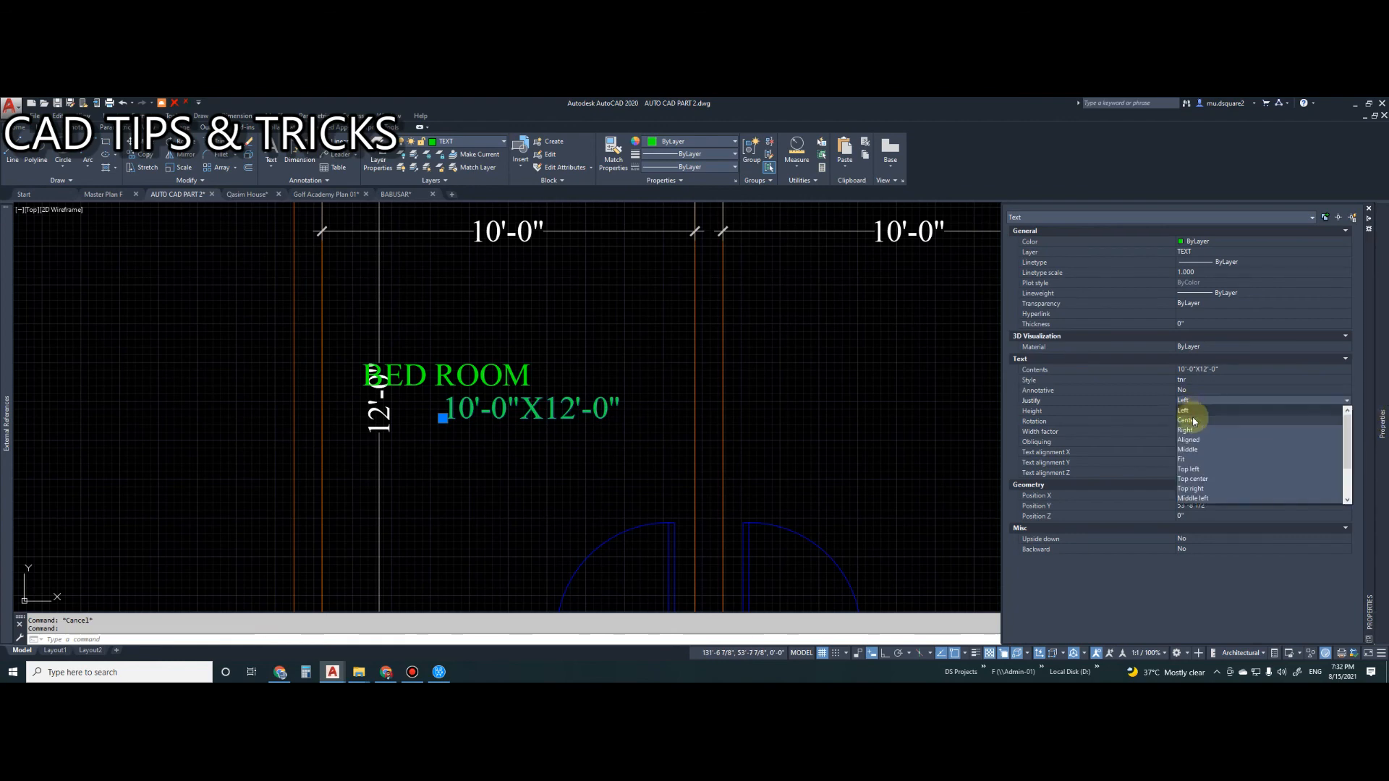
click(1192, 421)
- Move both centre-justified label lines back toward the middle of the left room, clear of the vertical dimension
click(465, 451)
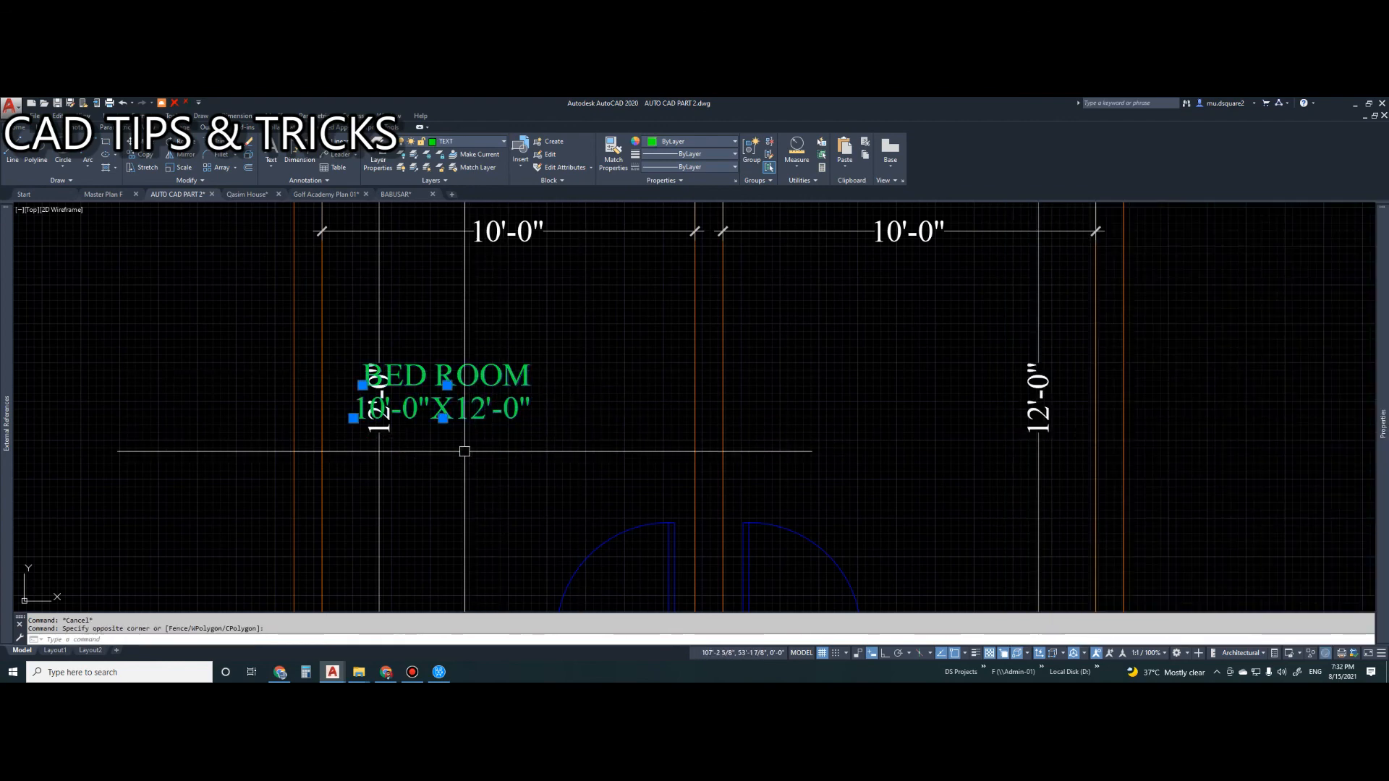
middle_drag(452, 503, 507, 483)
text(m)
key(space)
click(513, 454)
click(616, 450)
key(Escape)
- Shift the 10'-0"X12'-0" text horizontally with Ortho on to centre it beneath BED ROOM
click(637, 399)
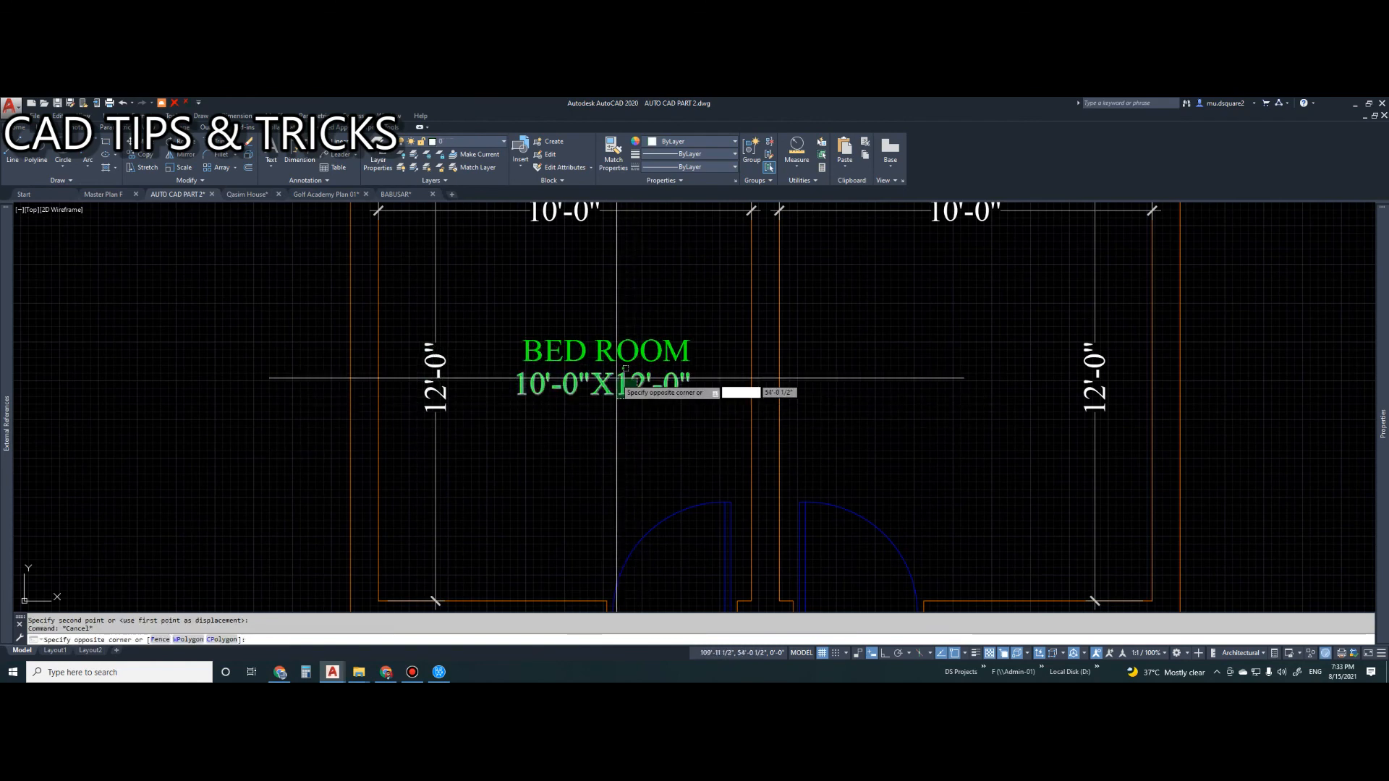
click(618, 378)
scroll(636, 397, up, 4)
text(m)
key(space)
click(664, 442)
key(F8)
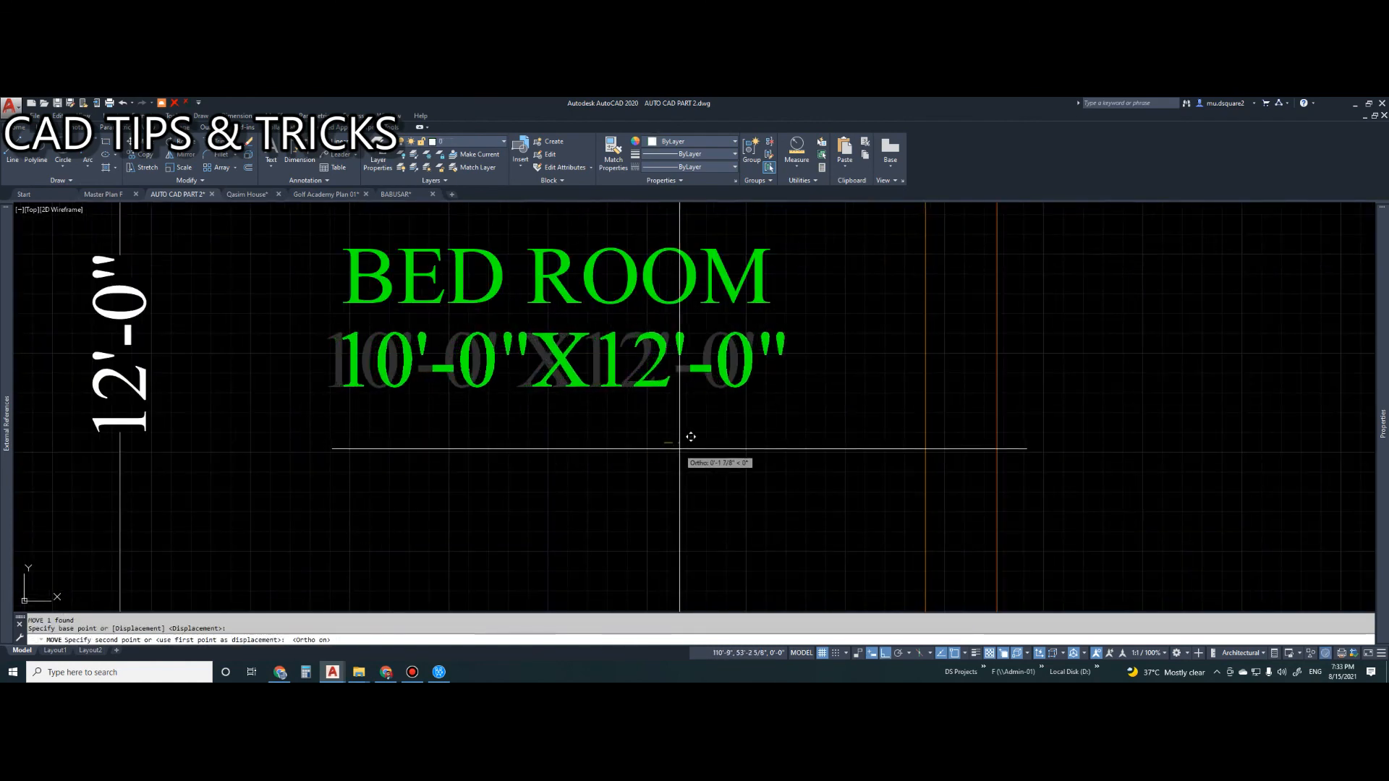
scroll(690, 437, down, 5)
key(Escape)
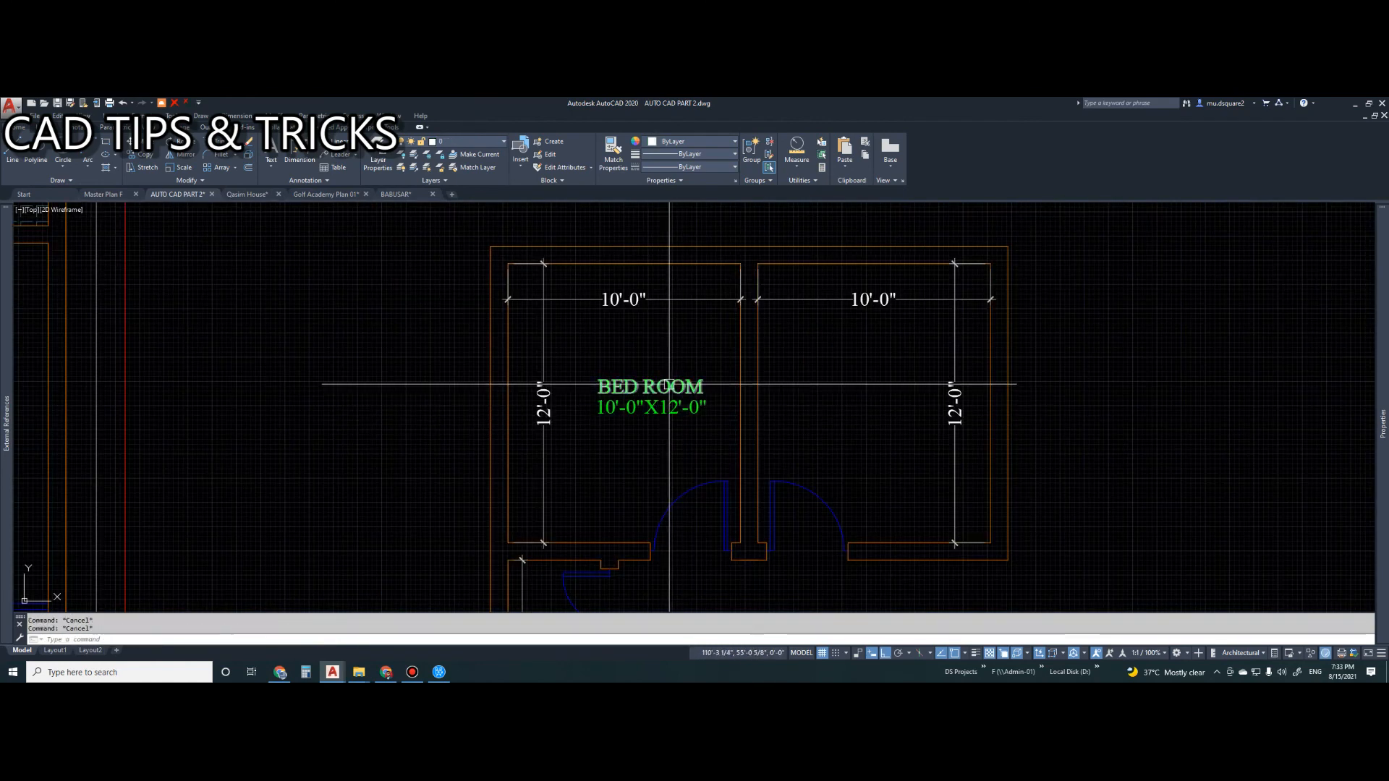
double_click(670, 415)
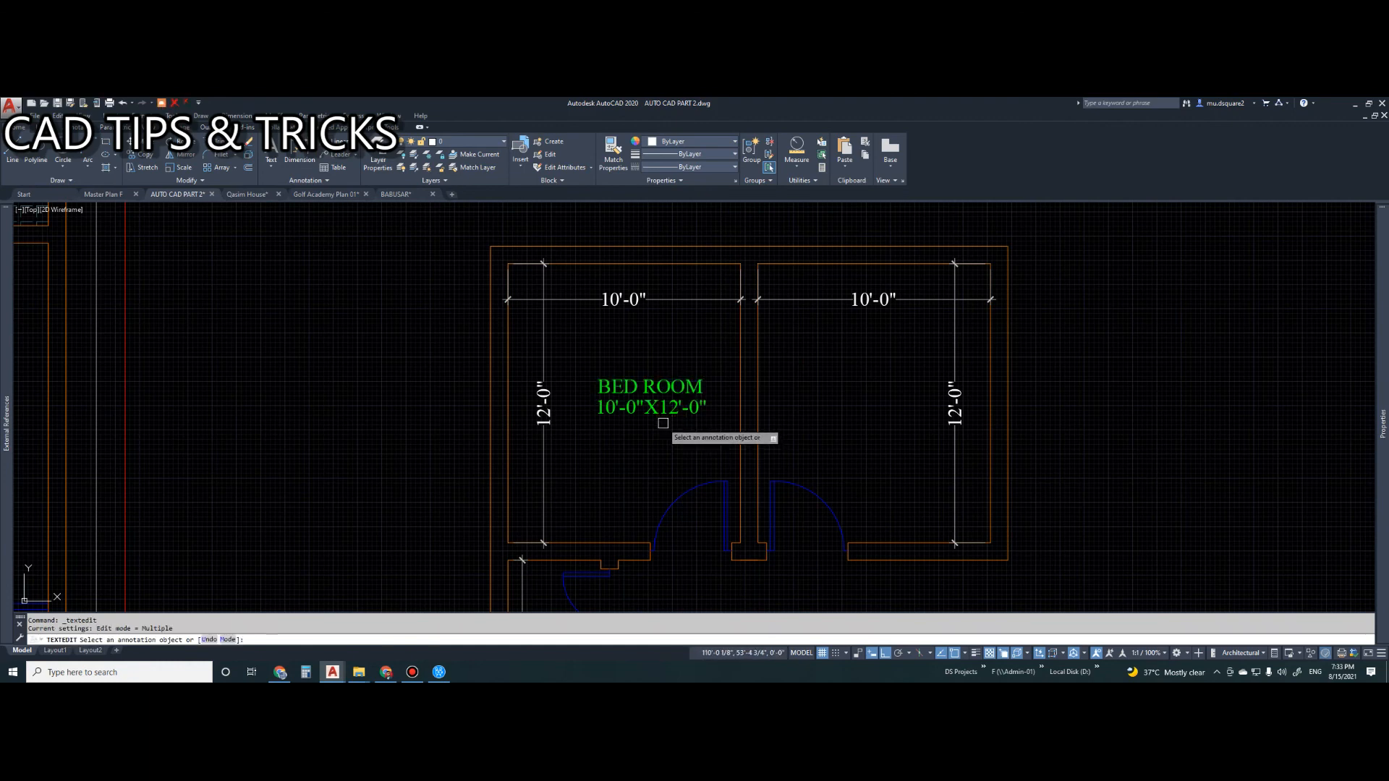
key(Escape)
key(Escape)
- Copy the two-line bedroom label into the right room and into the open area below the two rooms
key(Return)
click(661, 405)
key(Return)
click(627, 442)
key(F8)
scroll(789, 364, down, 4)
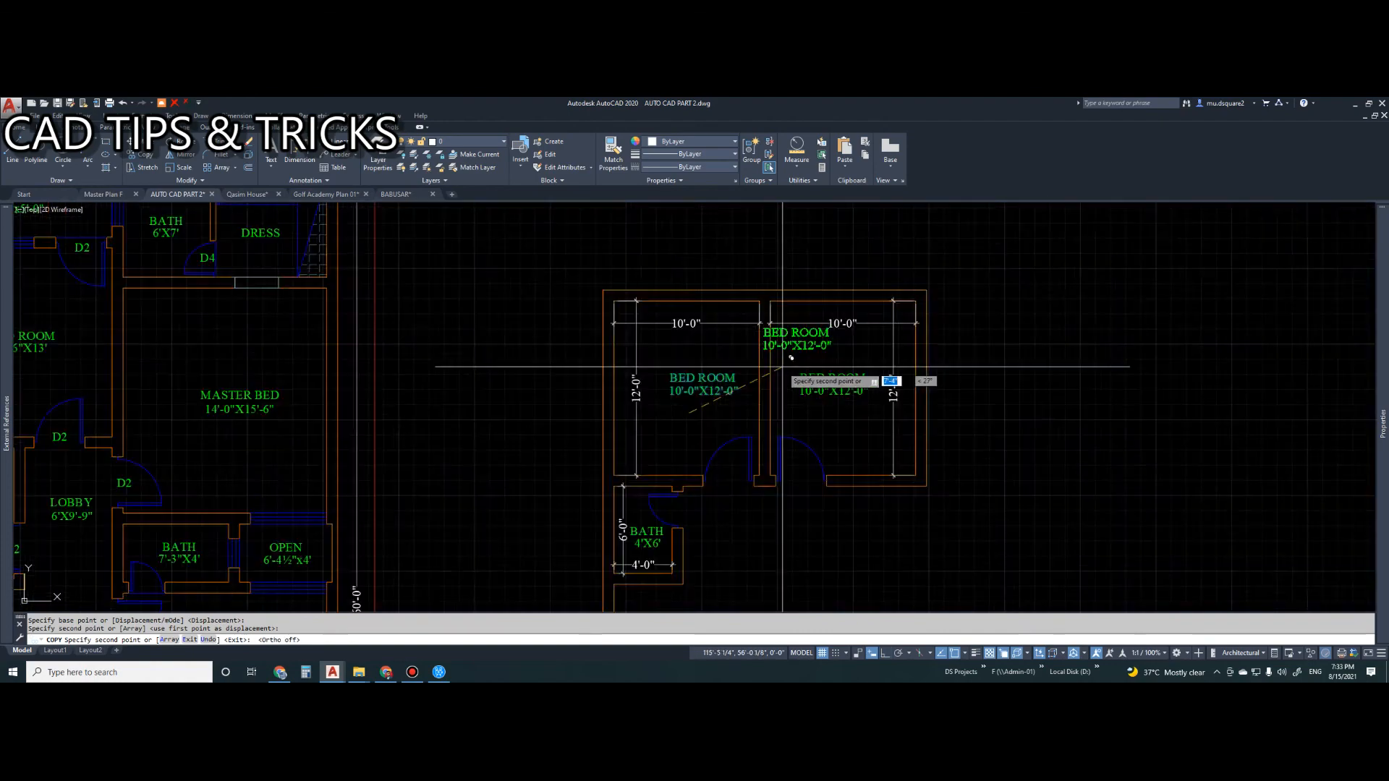
scroll(791, 468, up, 2)
click(773, 518)
key(Escape)
- Change the name line of the label copy below the bedrooms to LOUNGE
scroll(788, 495, up, 3)
double_click(795, 510)
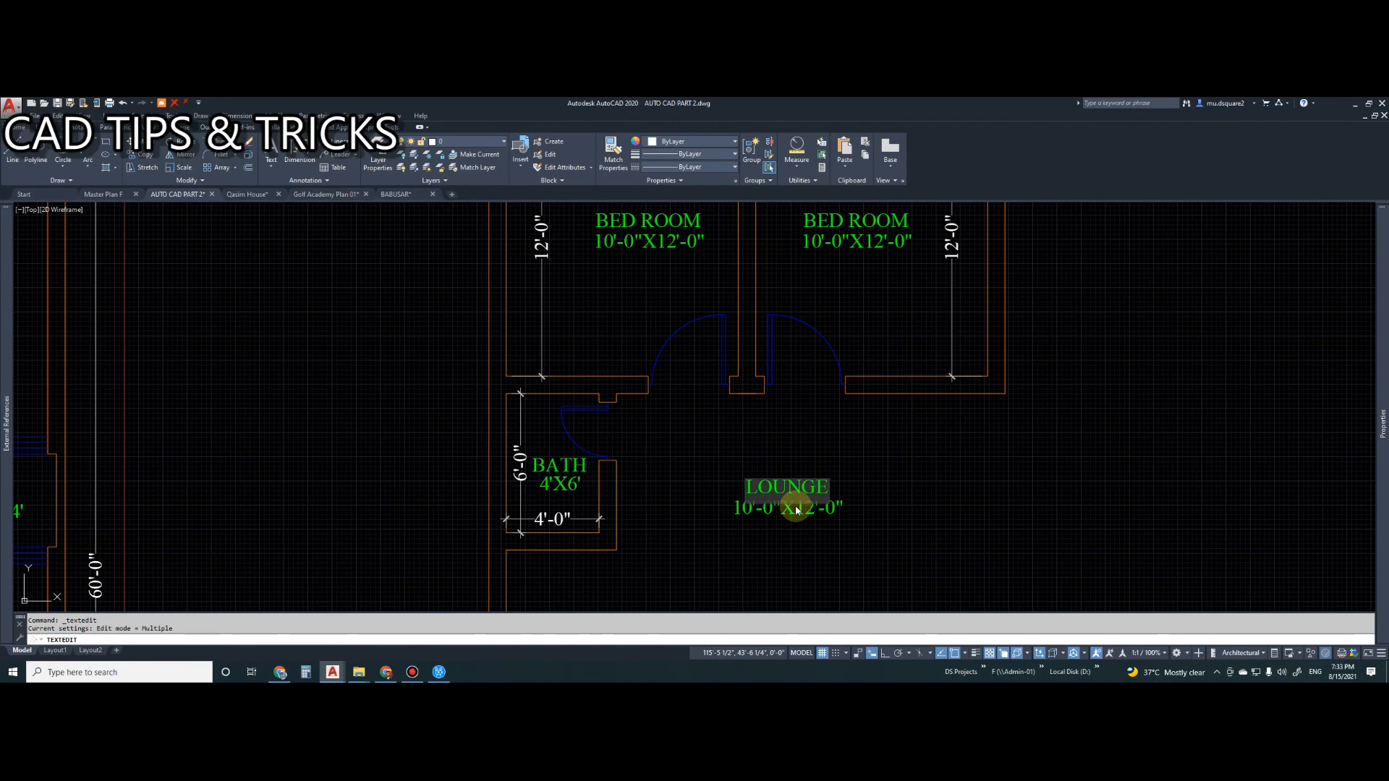
click(827, 537)
scroll(731, 440, up, 2)
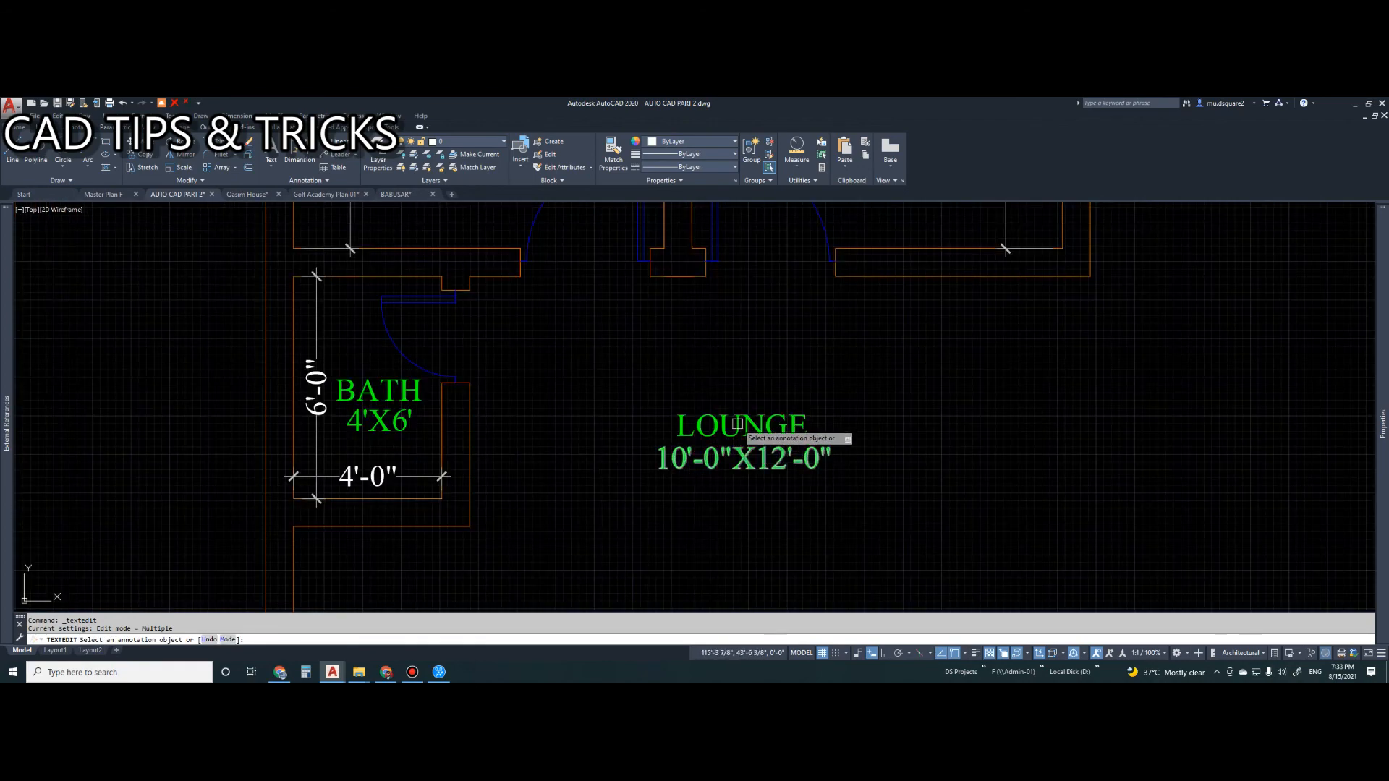
- Replace the LOUNGE text with the long string YGUAYGOFUGEWOURGWUERGUERG to test its centre justification
click(732, 435)
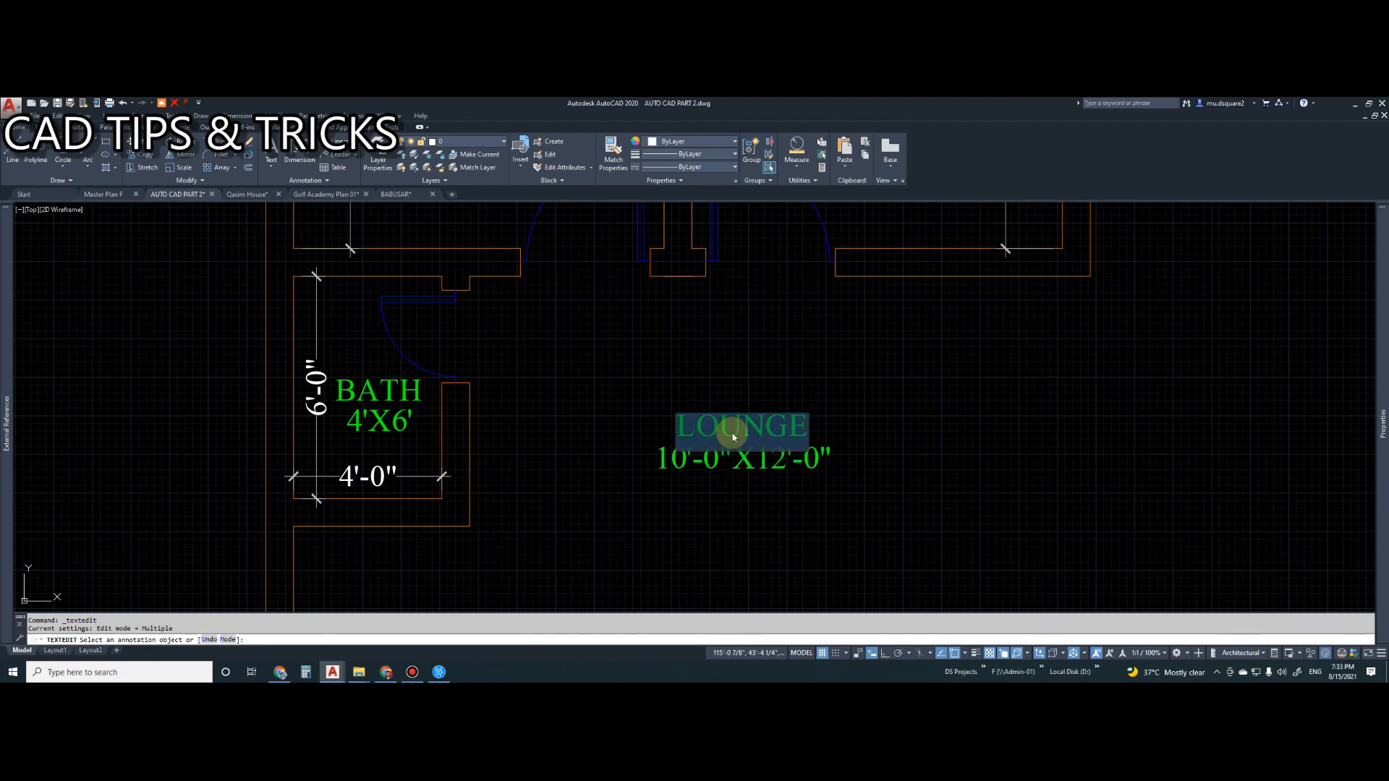
text(YGUAYGOFUGEWOURGWUERGUERG)
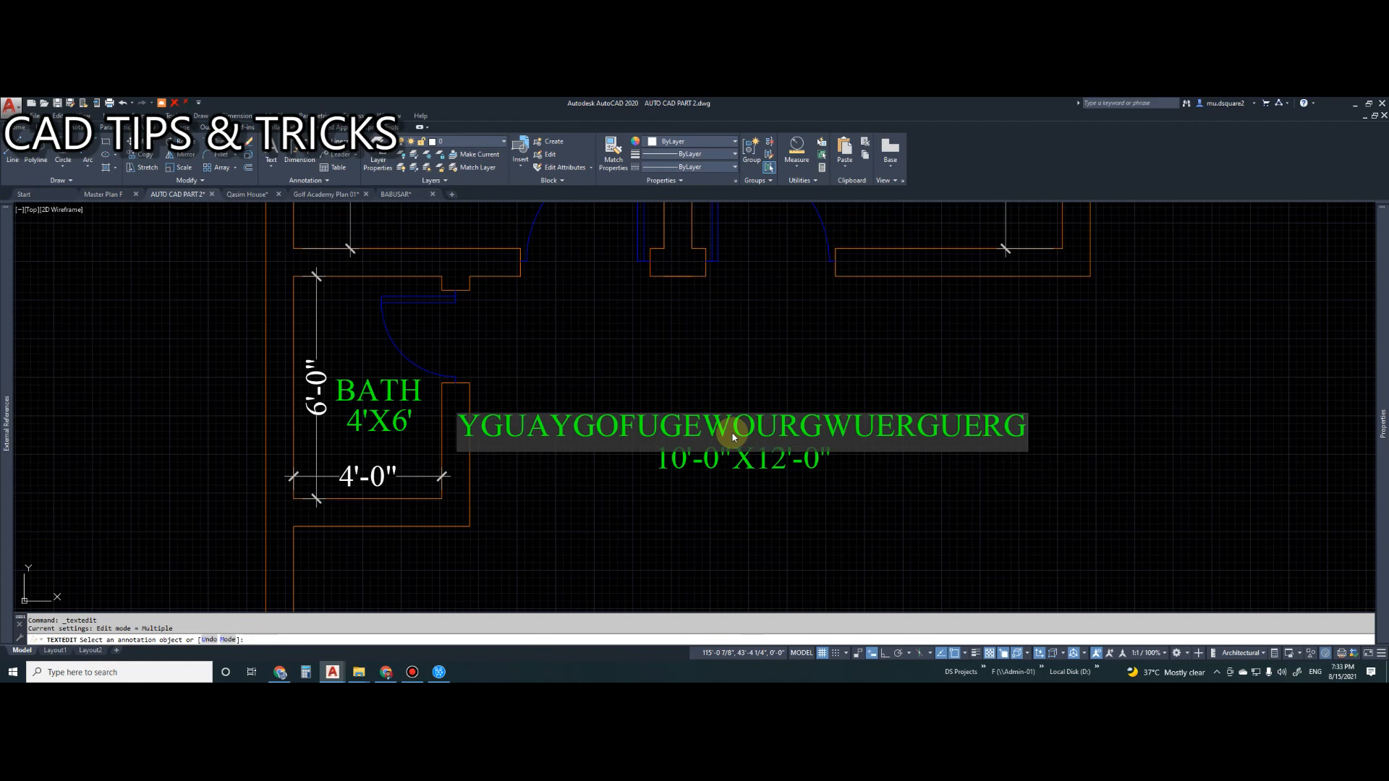
click(753, 498)
key(Escape)
key(Escape)
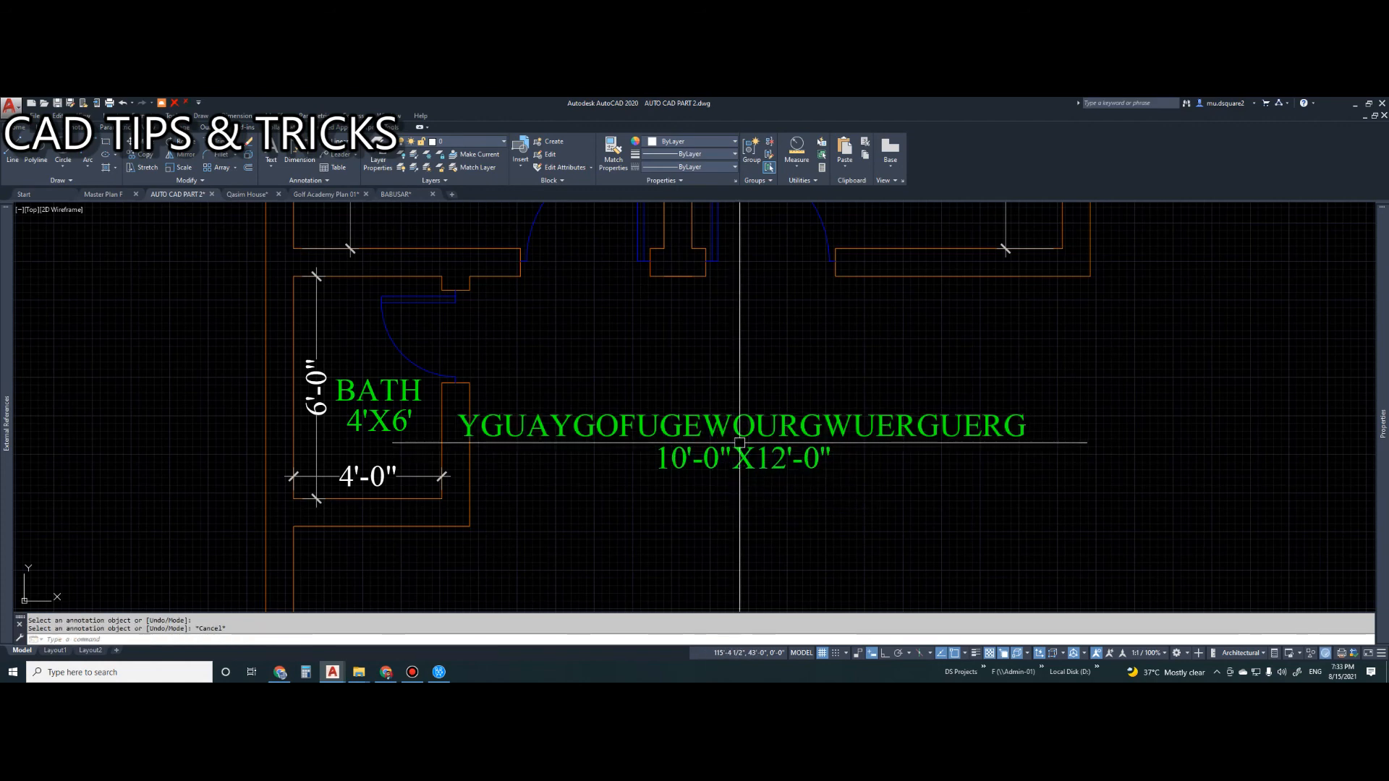
- Select the long test text to check its grips, and undo the text edits on that label
mouse_move(741, 427)
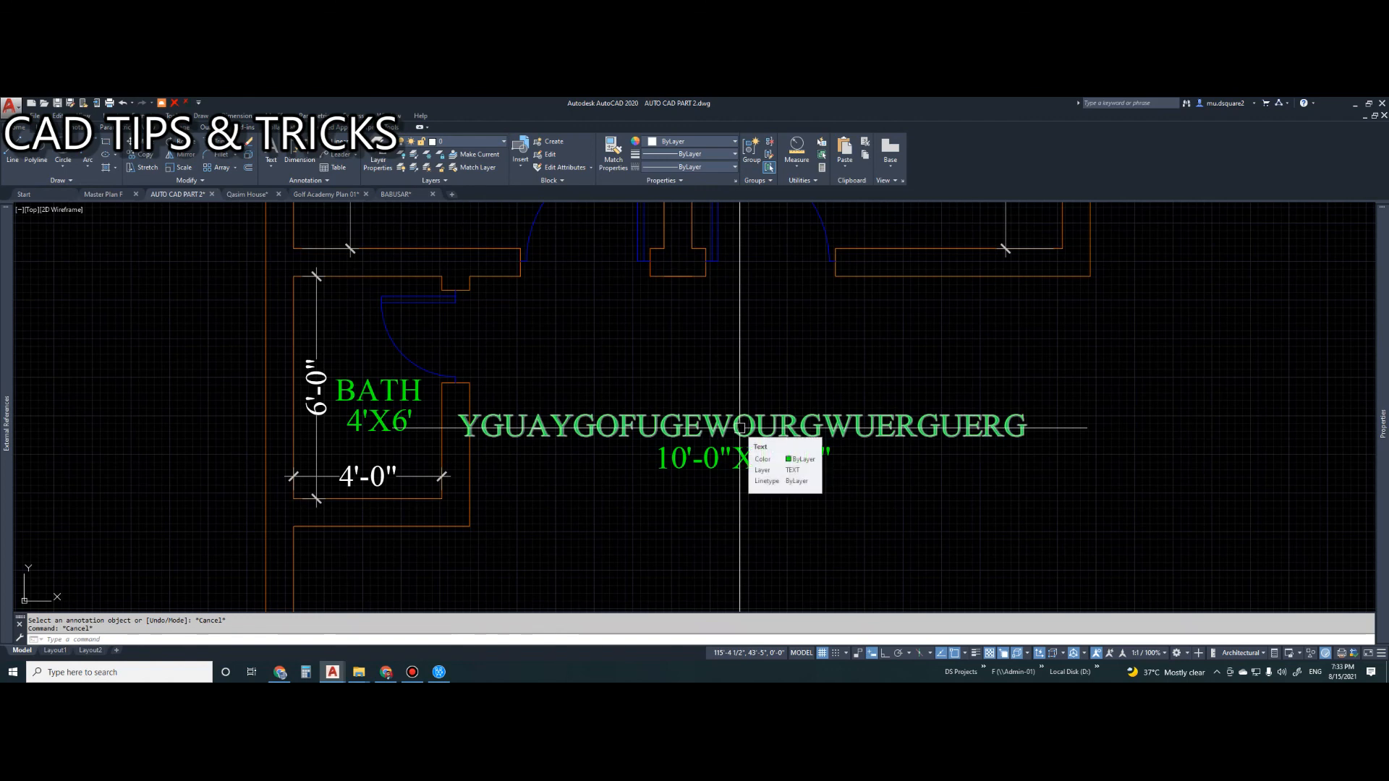
click(741, 427)
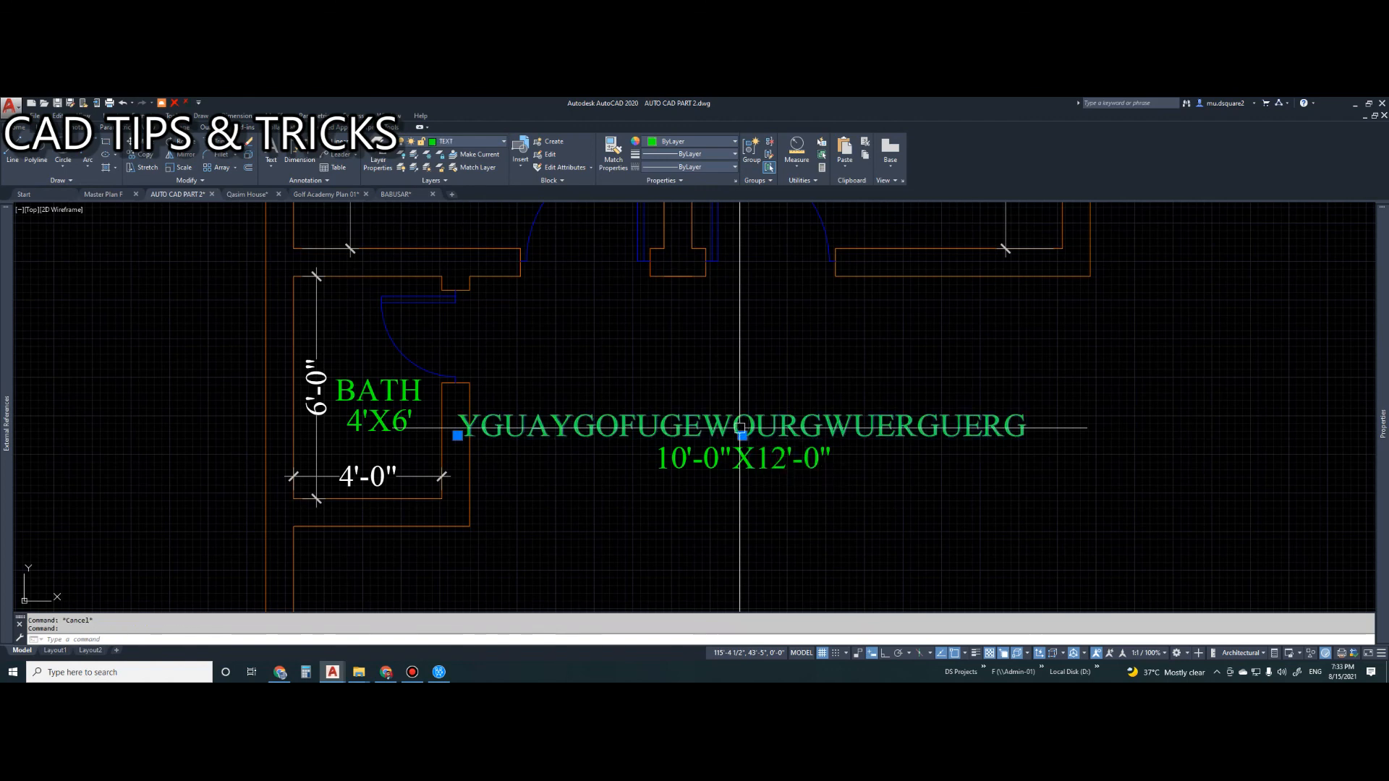
key(Escape)
key(ctrl+z)
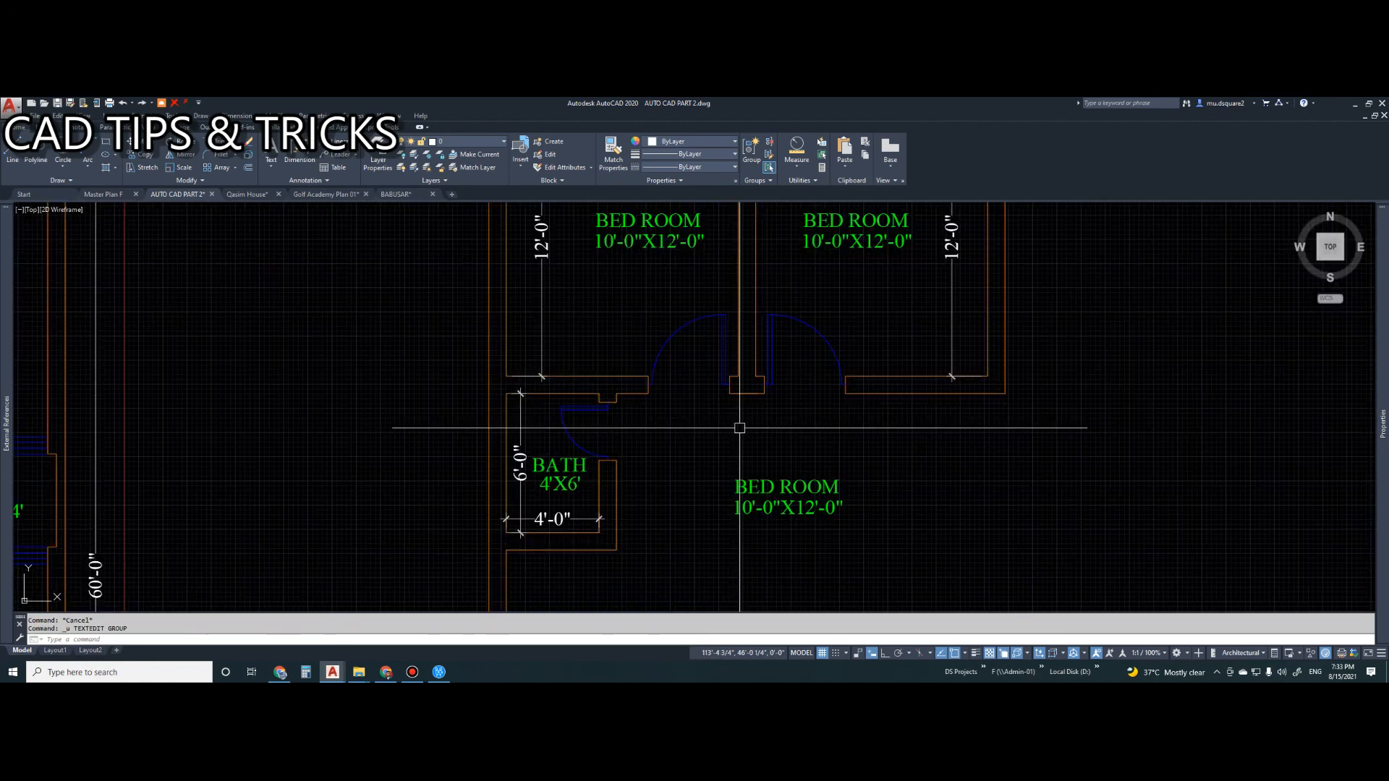
key(Escape)
scroll(739, 428, down, 2)
key(Escape)
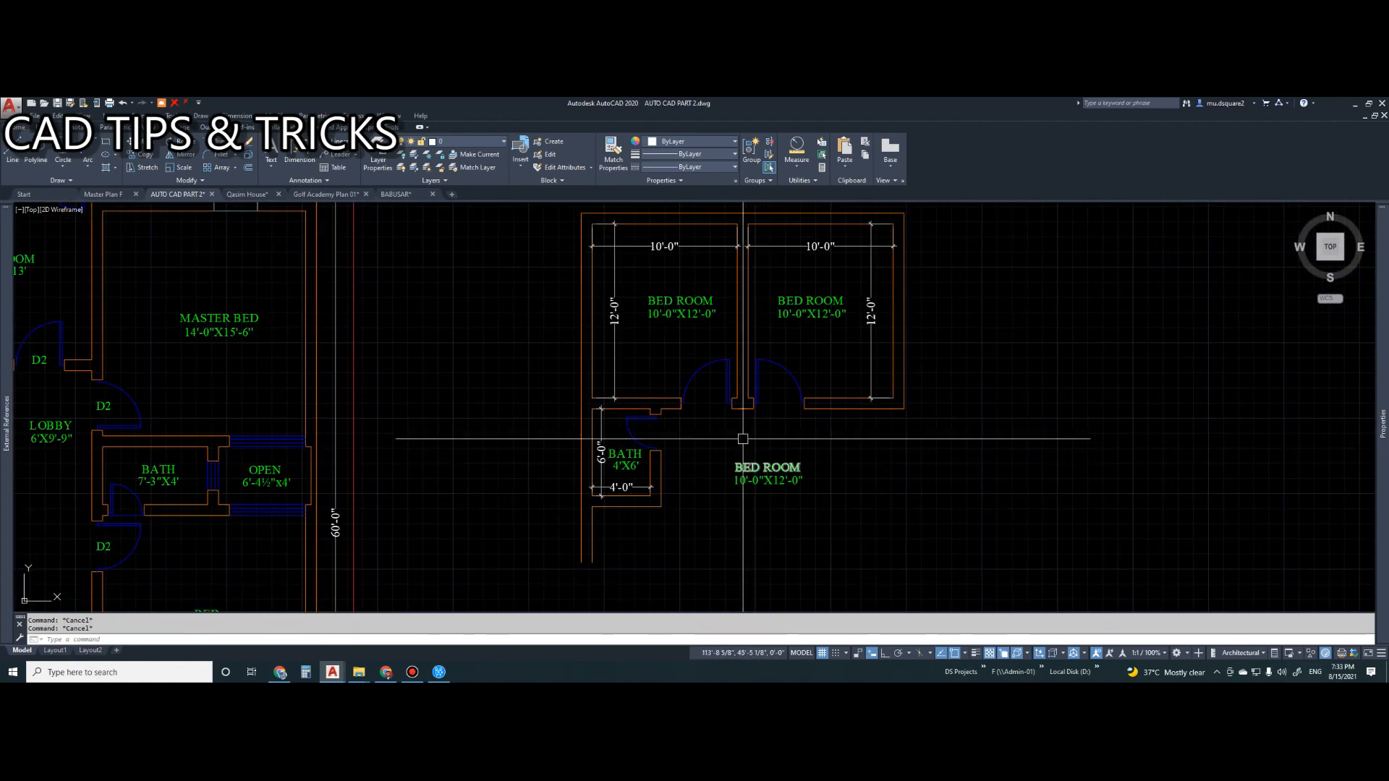
scroll(735, 429, down, 2)
mouse_move(773, 409)
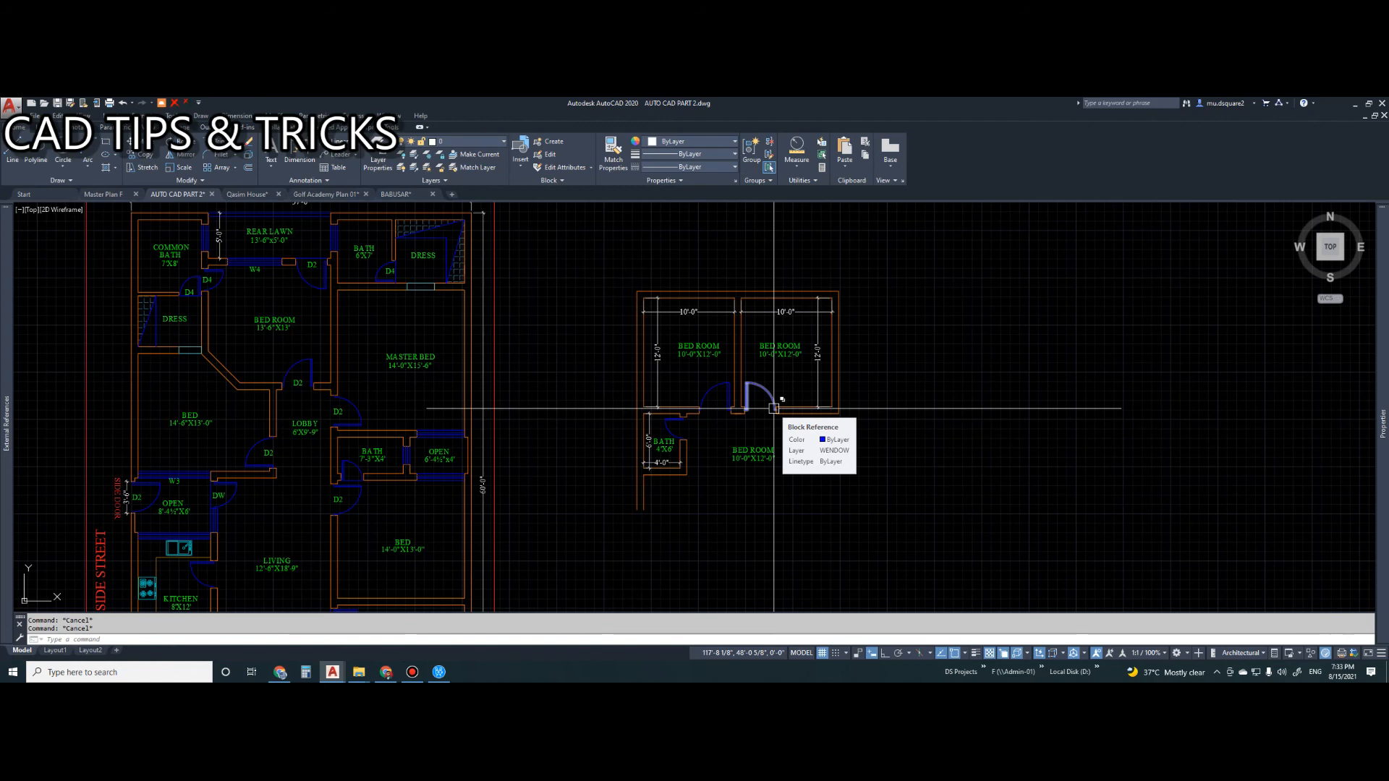
middle_drag(773, 408, 658, 421)
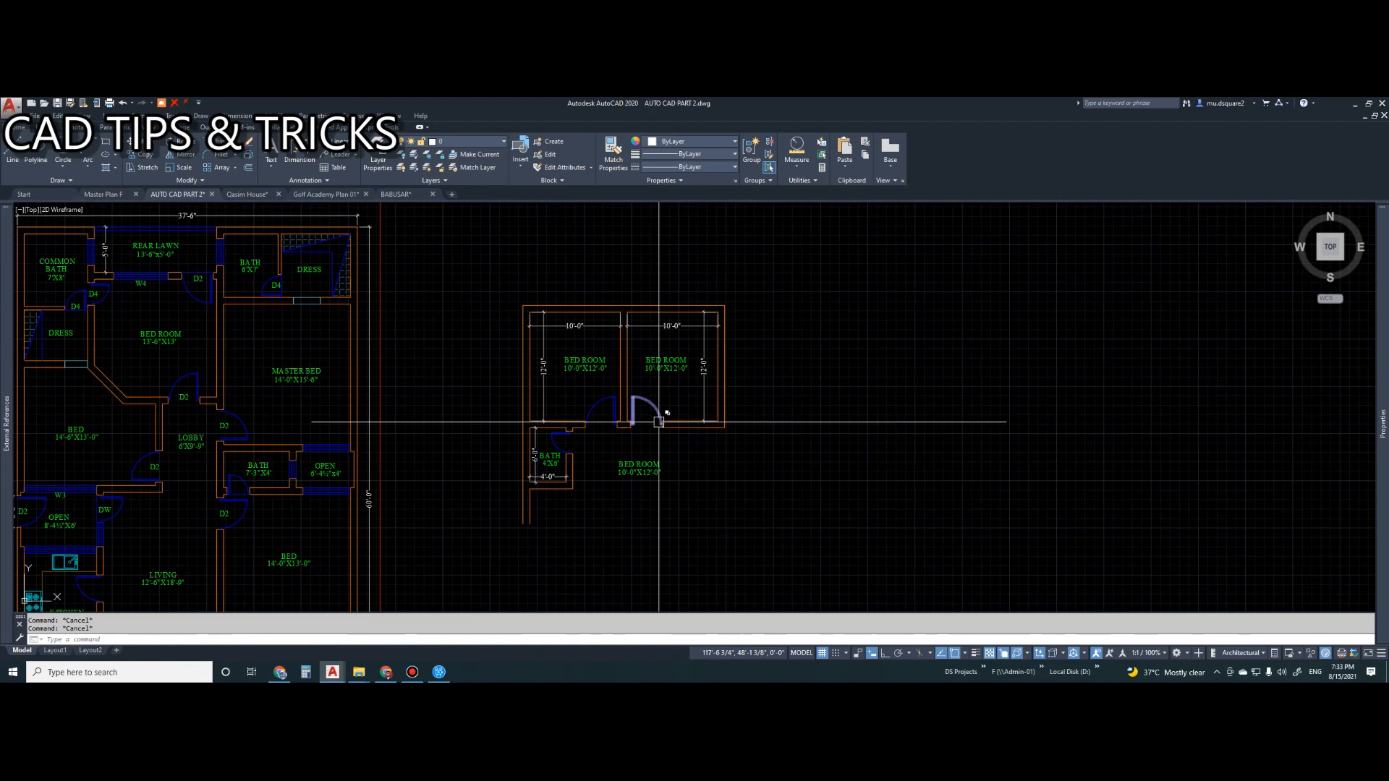